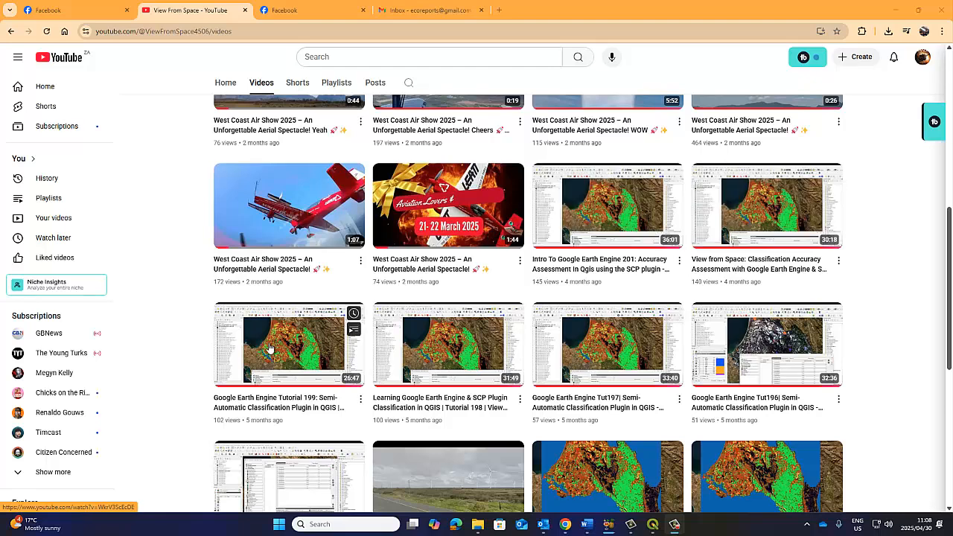
Step: Return to the header of the YouTube channel's video page and highlight the channel name View From Space
scroll(690, 310, up, 1)
scroll(690, 310, up, 5)
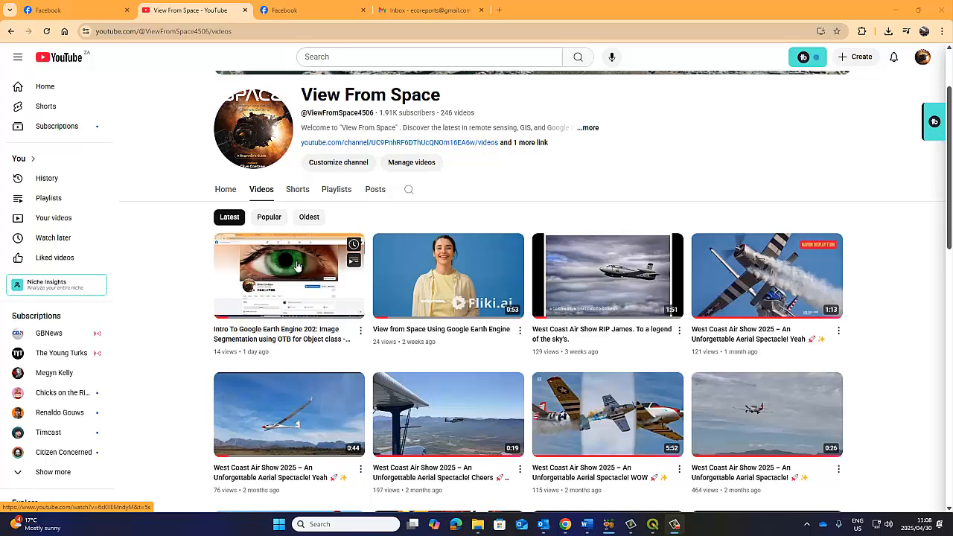
scroll(301, 286, up, 1)
scroll(301, 285, up, 1)
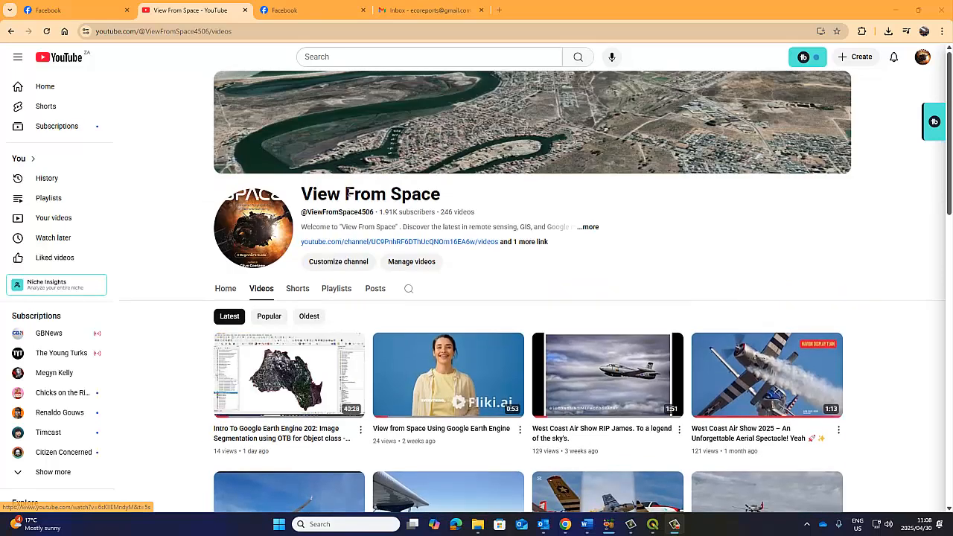
drag(372, 204, 476, 213)
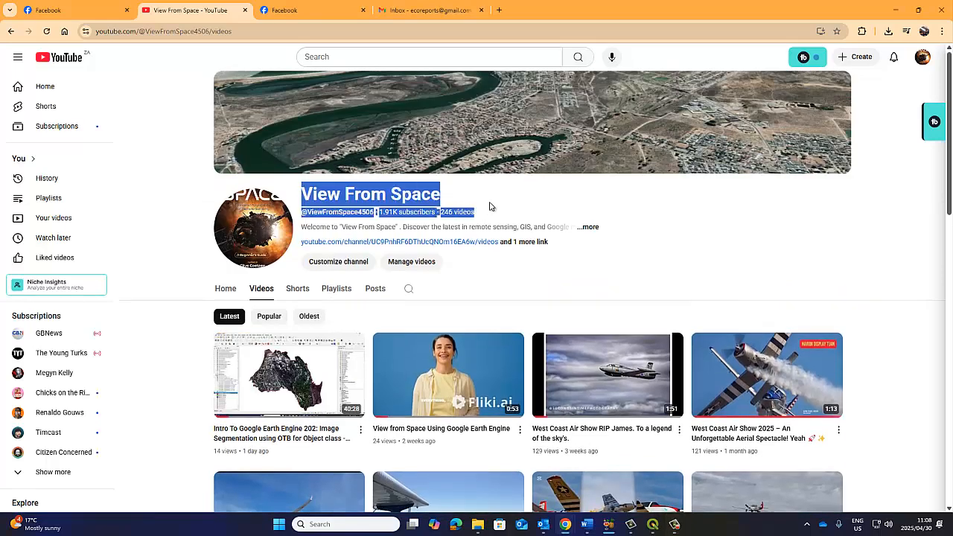
click(492, 202)
drag(303, 193, 462, 206)
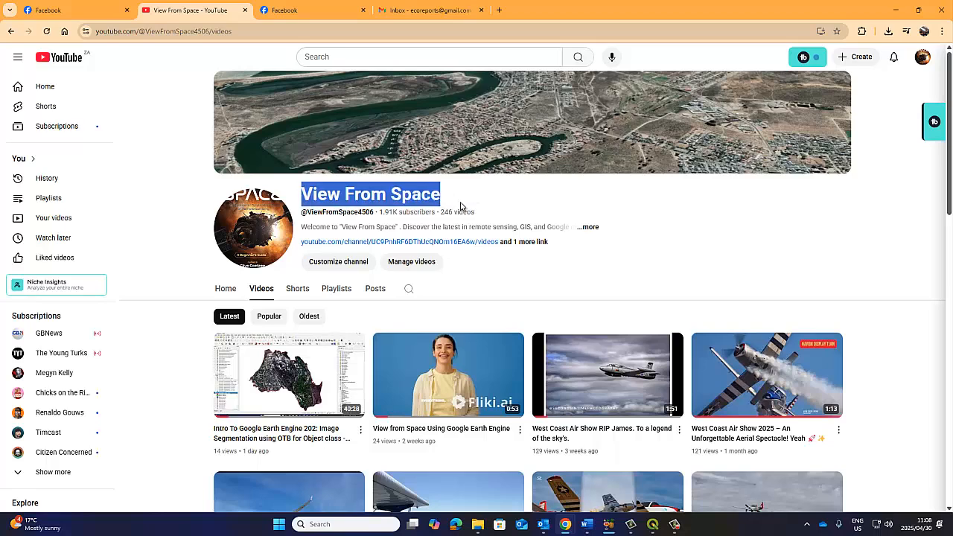
Step: Switch to the Facebook profile page, look over its header and introduction, and return to the YouTube channel
key(ctrl+Page_Up)
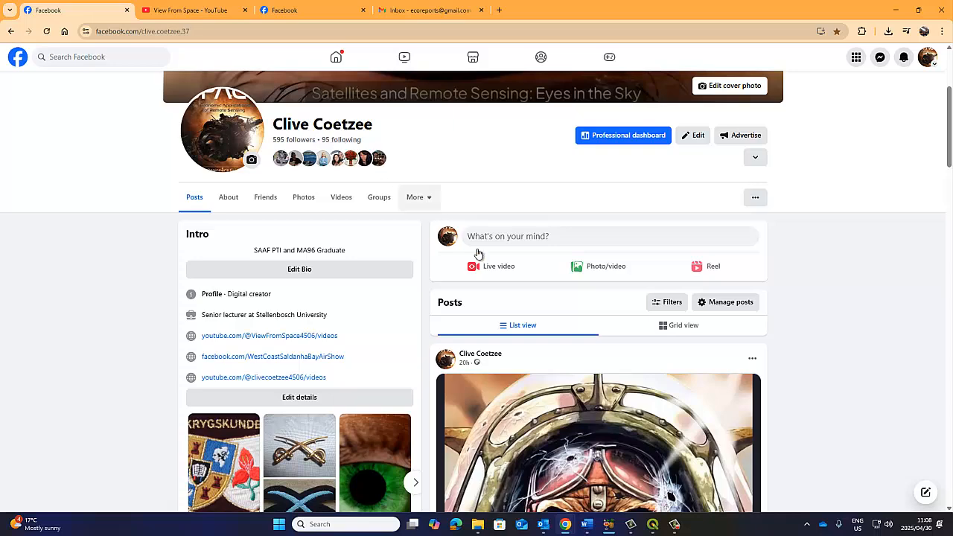
scroll(498, 266, down, 3)
scroll(499, 265, up, 5)
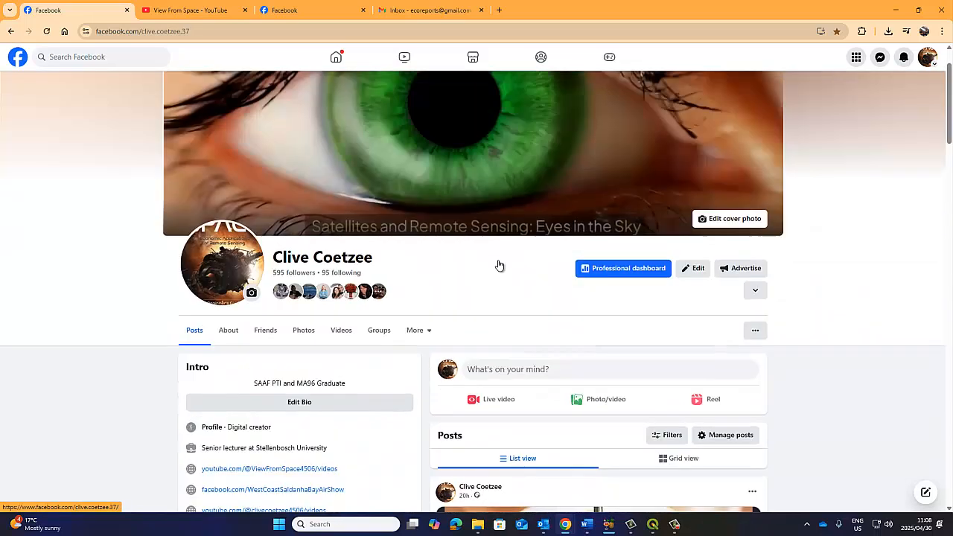
click(176, 8)
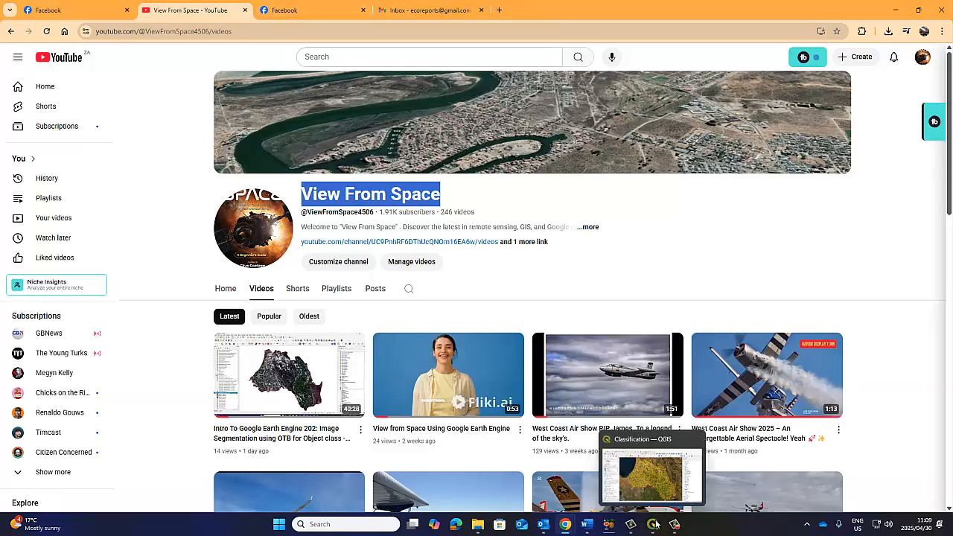
Step: Switch to the QGIS Classification project and locate the Segmentation tool in the OTB Segmentation group of the processing algorithms
click(648, 502)
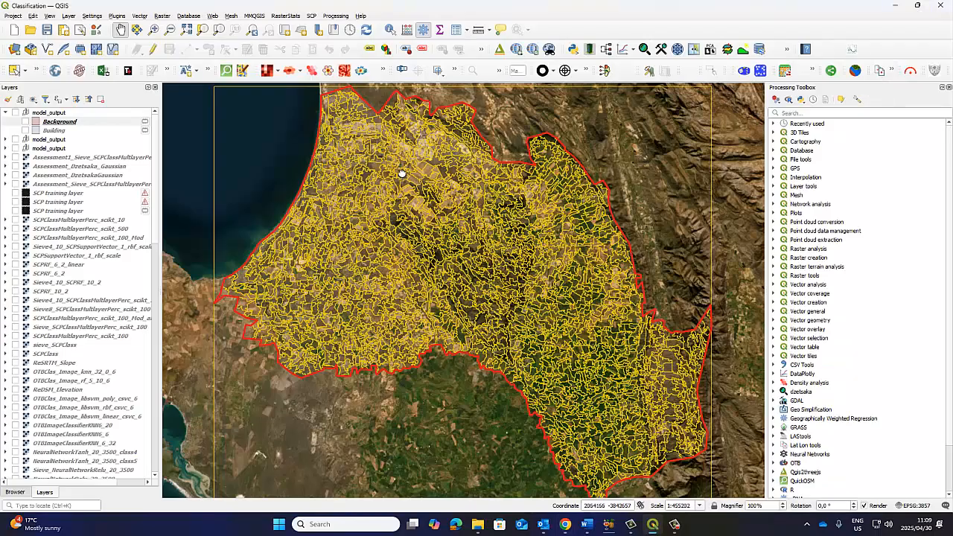
drag(416, 192, 398, 178)
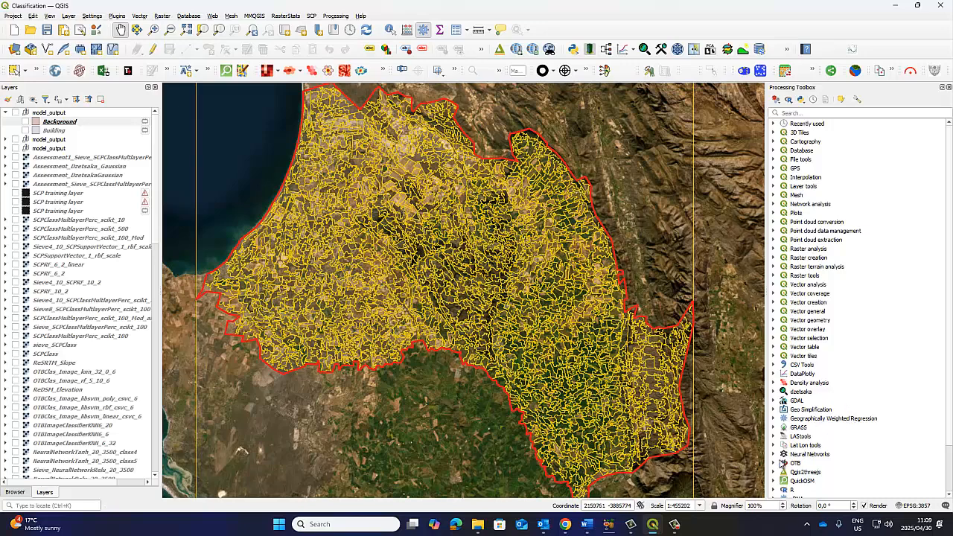
click(772, 463)
scroll(817, 395, down, 4)
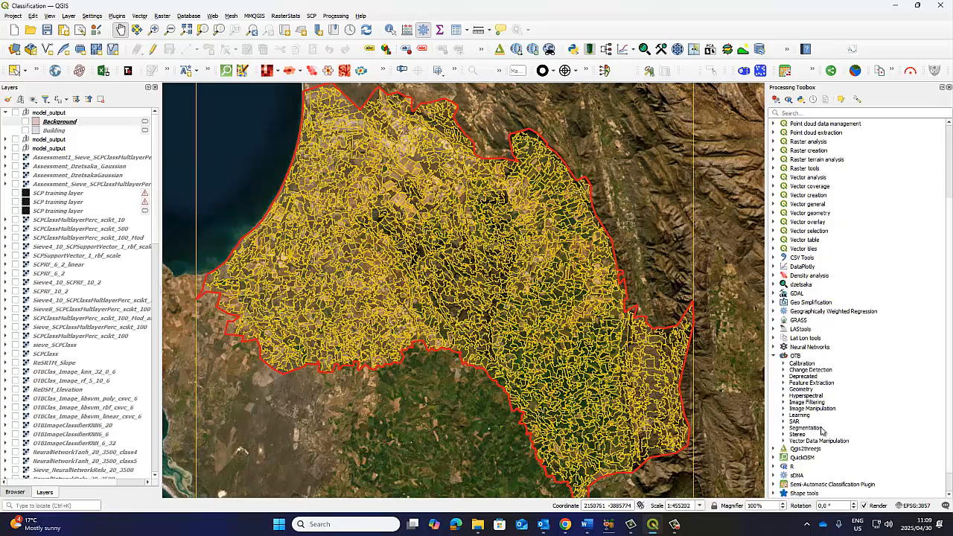
click(805, 429)
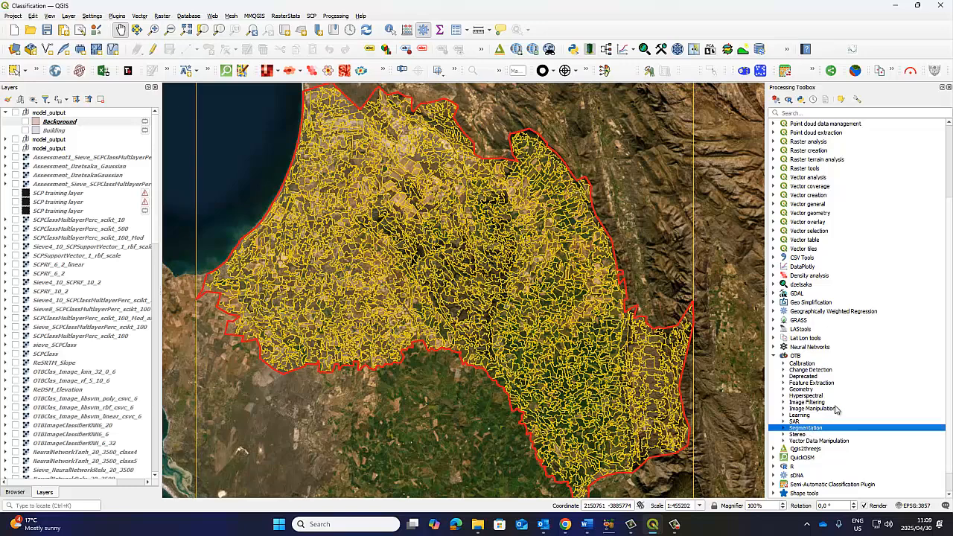
click(783, 428)
scroll(829, 416, down, 4)
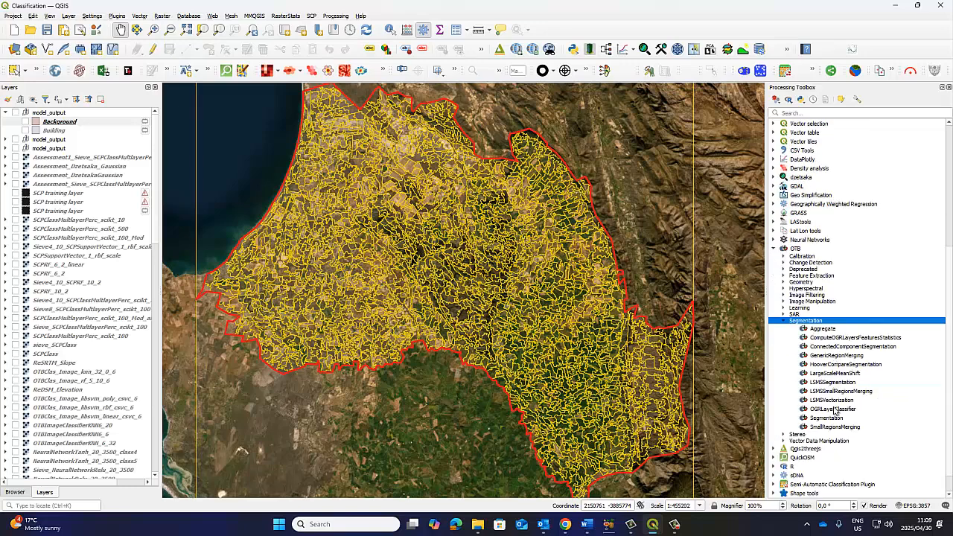
click(827, 419)
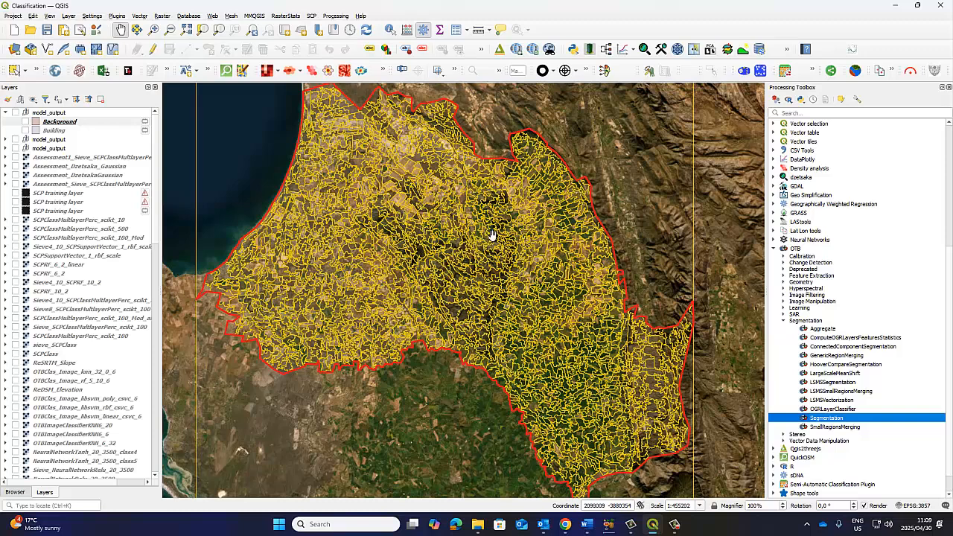
Step: Open the attribute table of the meanshift_segmentation_5_0,001_ovw layer, check its total number of features, and close the table
scroll(75, 388, down, 15)
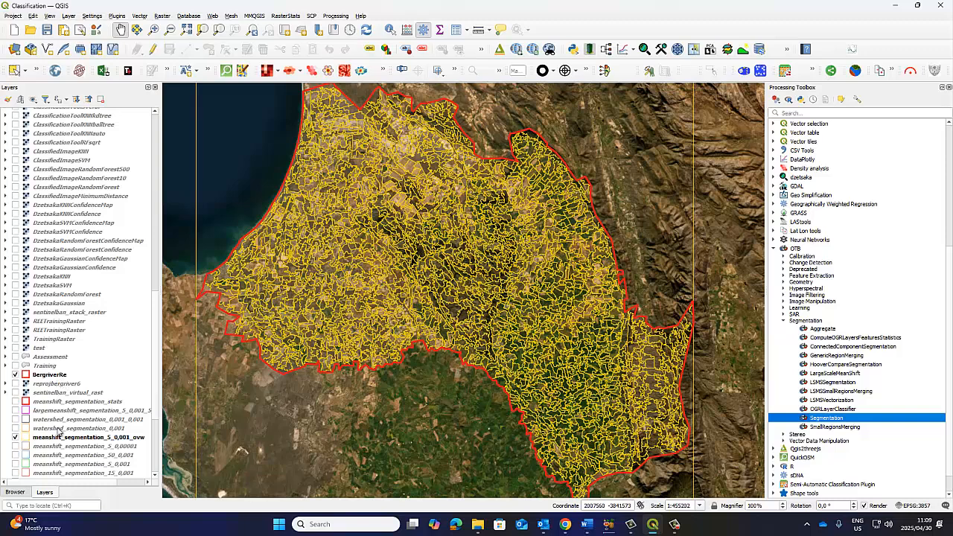
right_click(56, 439)
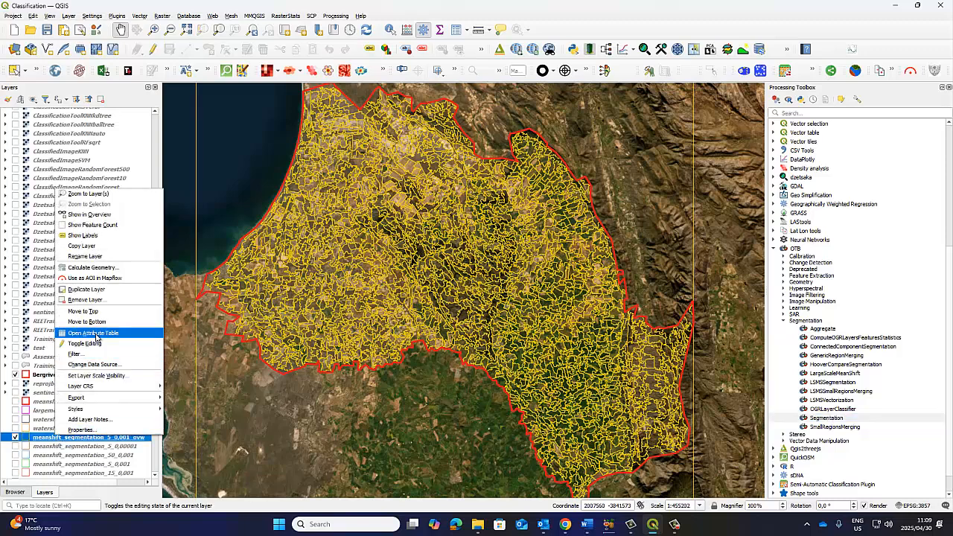
click(119, 337)
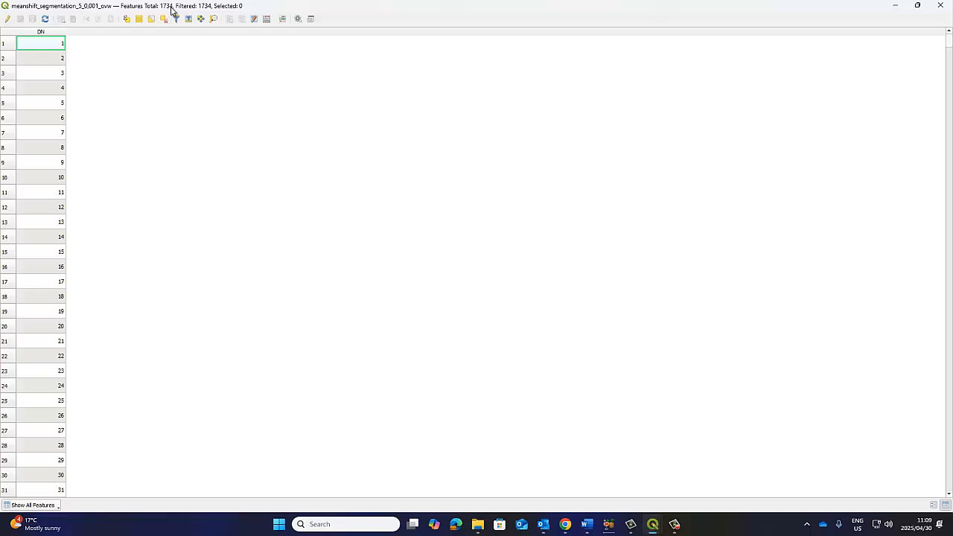
click(940, 5)
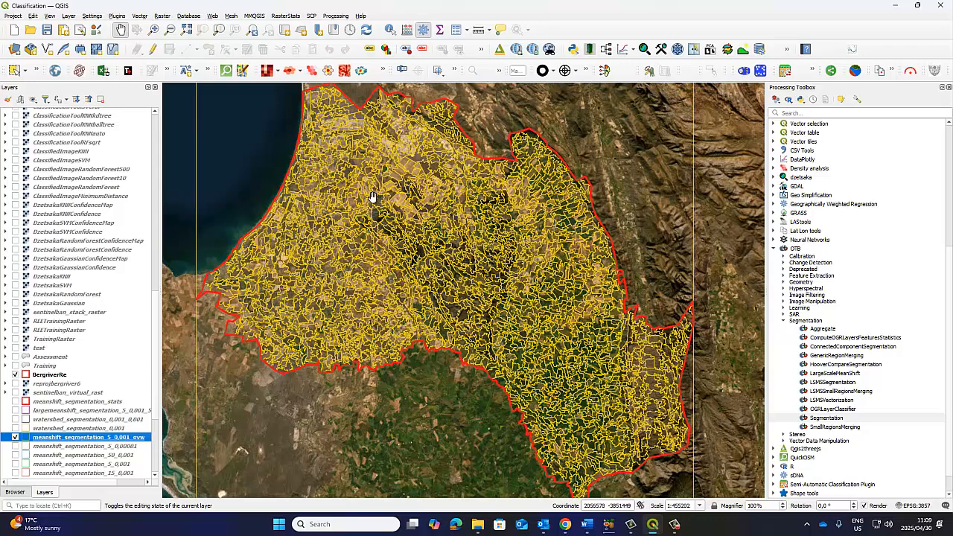
Step: Examine how the yellow meanshift segment boundaries follow the fields in the satellite imagery, both close up and across the whole catchment
scroll(274, 280, up, 2)
scroll(294, 257, up, 1)
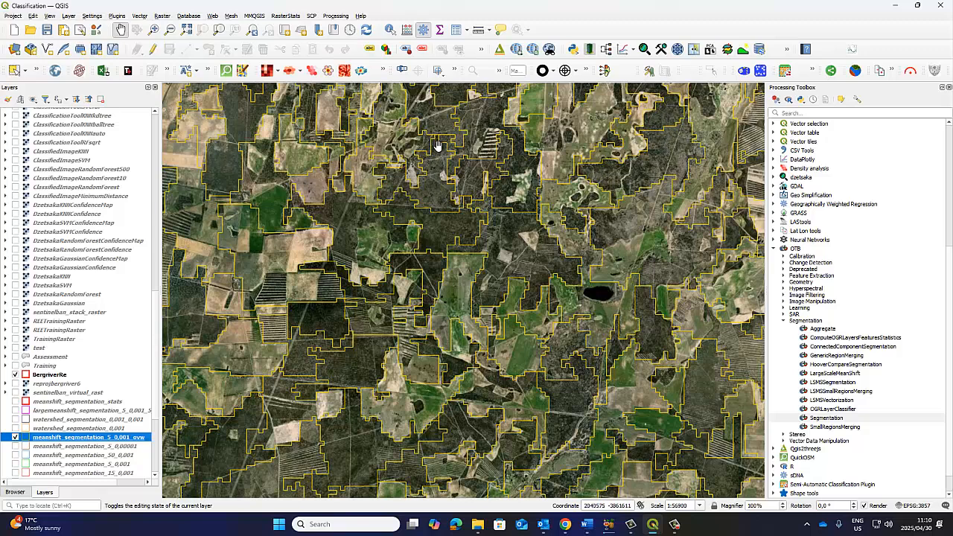
scroll(385, 248, down, 1)
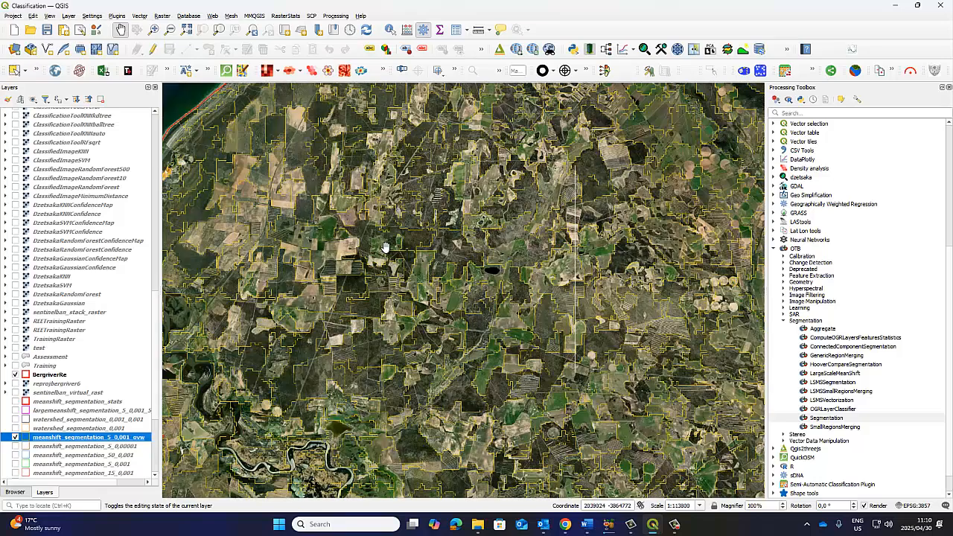
scroll(413, 258, down, 1)
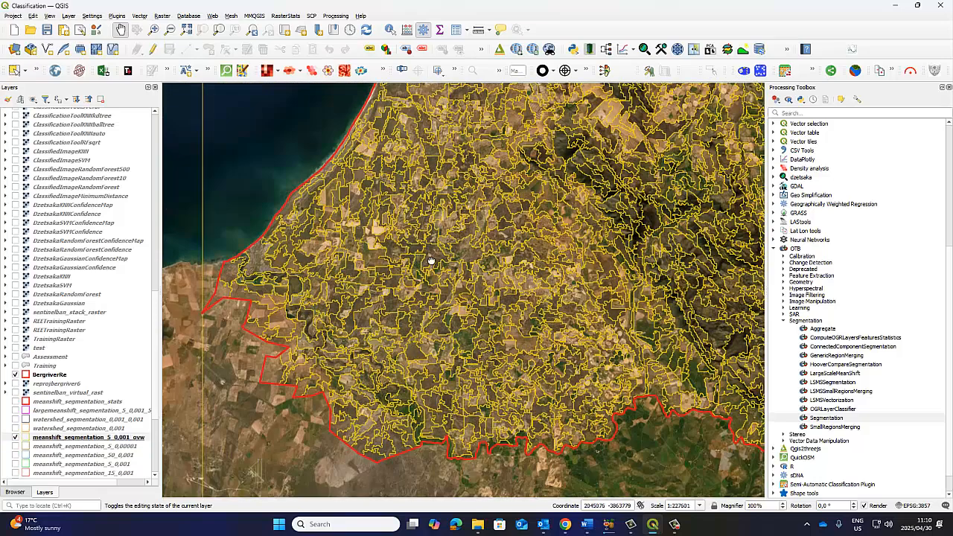
scroll(459, 251, down, 1)
drag(539, 237, 503, 255)
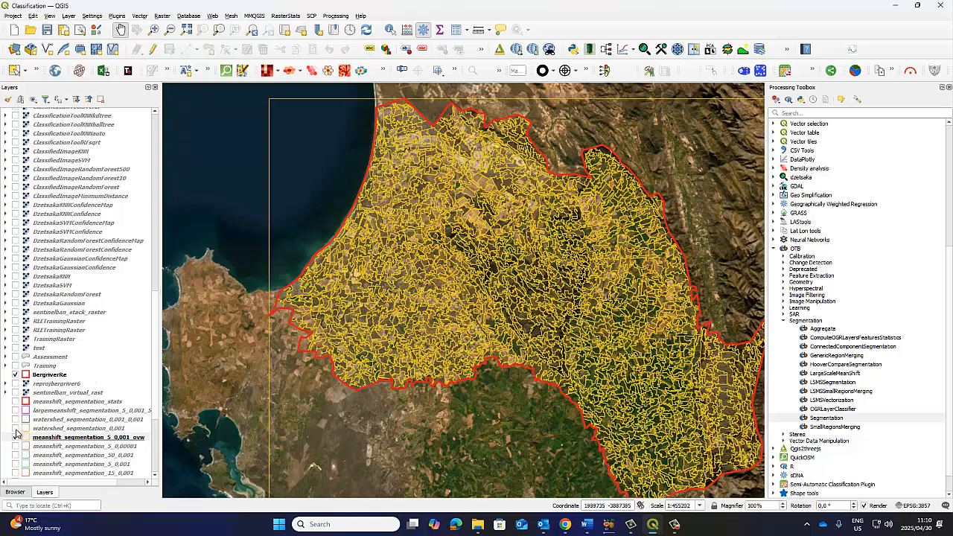
Step: View meanshift_segmentation_stats in place of meanshift_segmentation_5_0,001_ovw to inspect its segments, and restore the original layer visibility
click(15, 402)
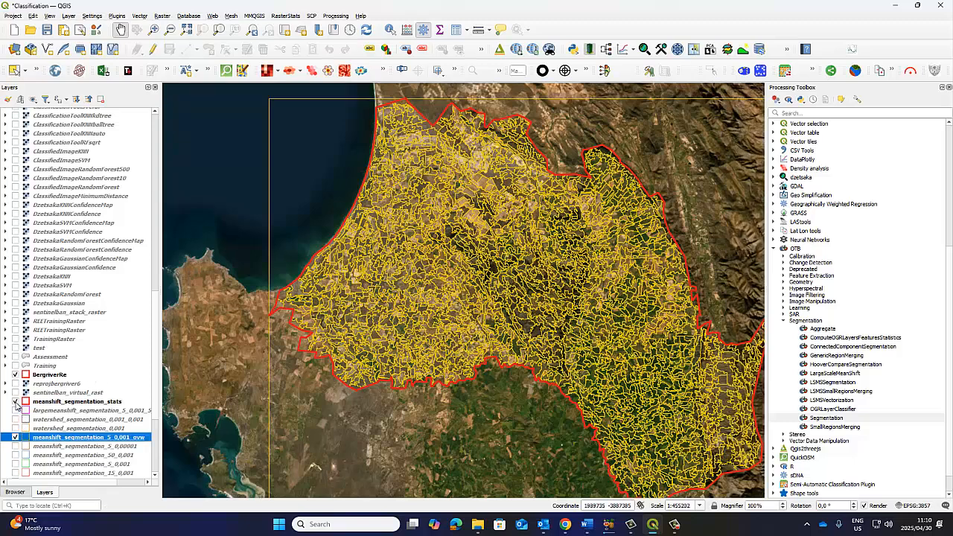
click(15, 437)
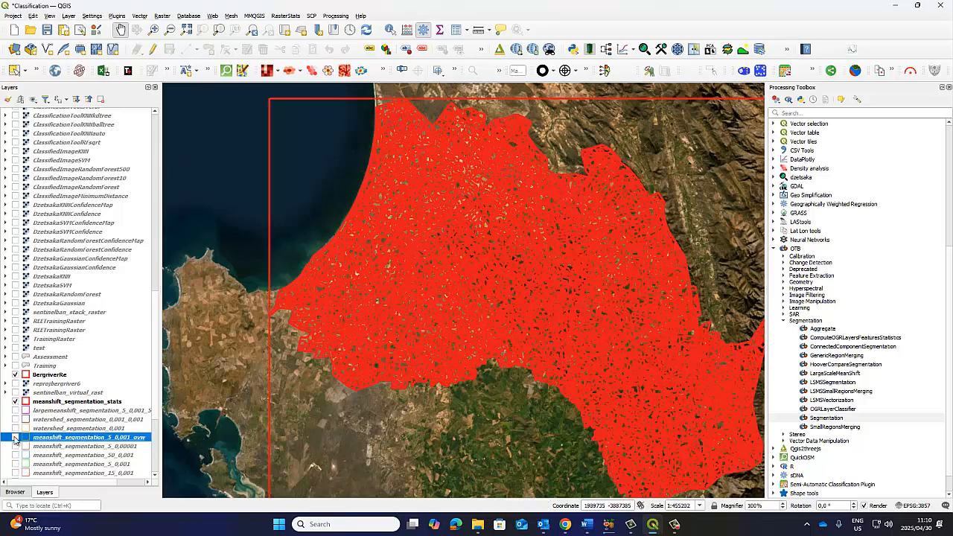
scroll(396, 298, up, 3)
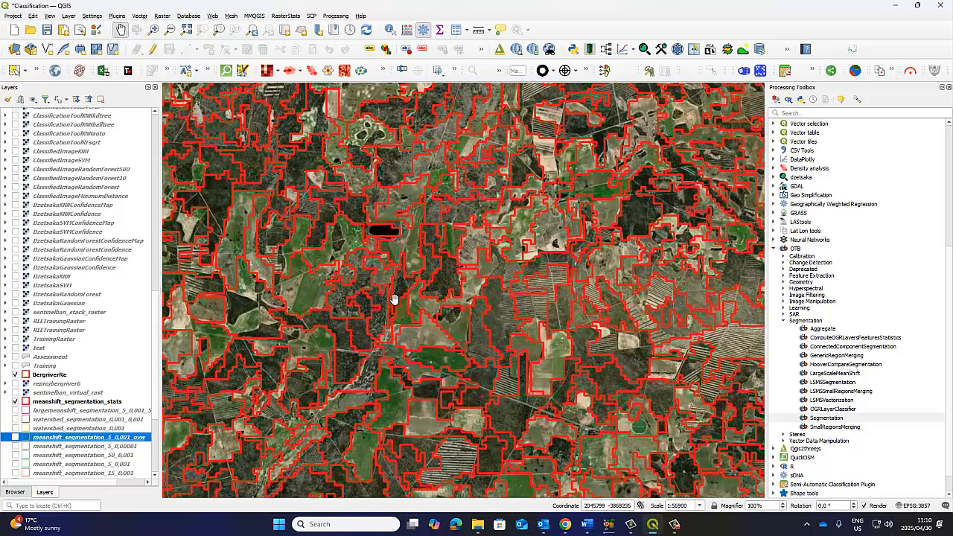
scroll(395, 299, down, 2)
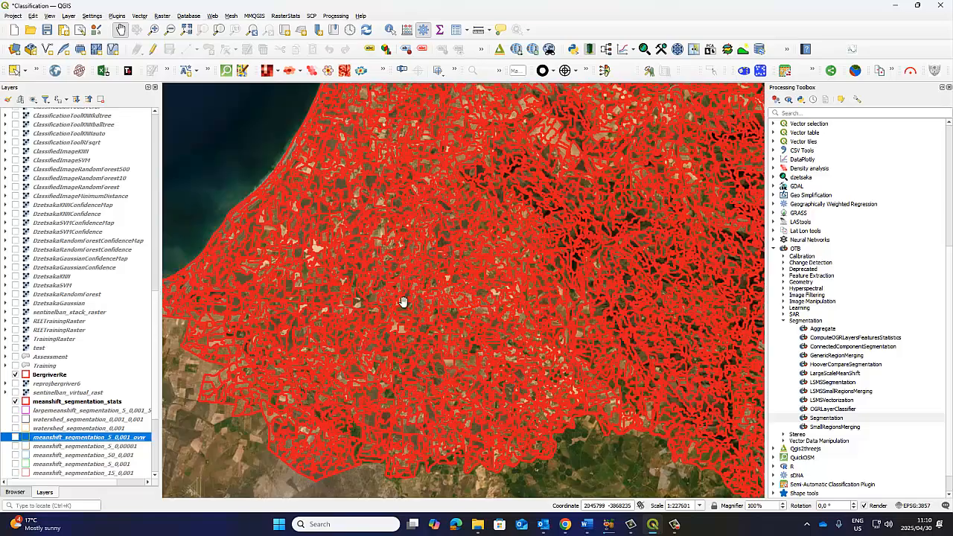
click(16, 402)
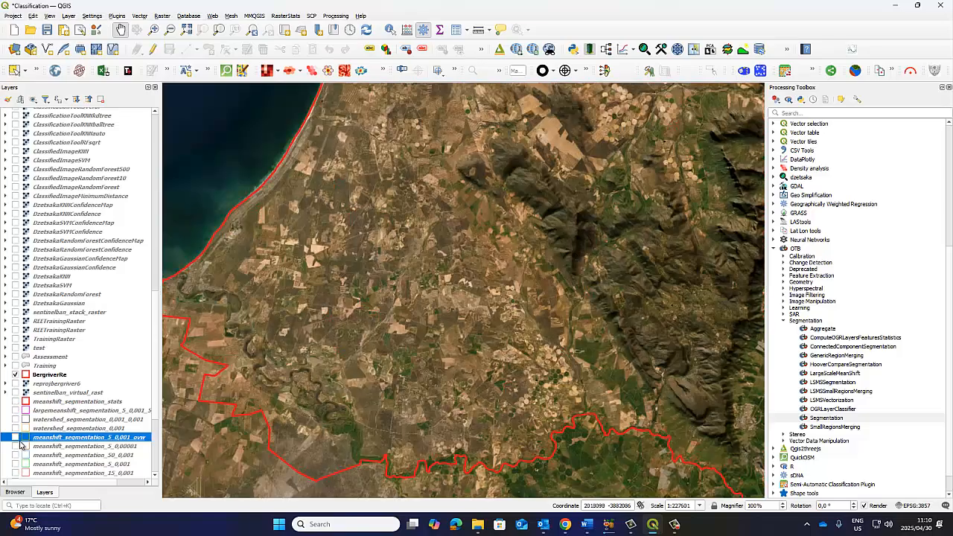
click(15, 438)
Step: Turn on the sentinelban_stack_raster layer located directly above sentinelband12 in the layer list
scroll(476, 290, down, 1)
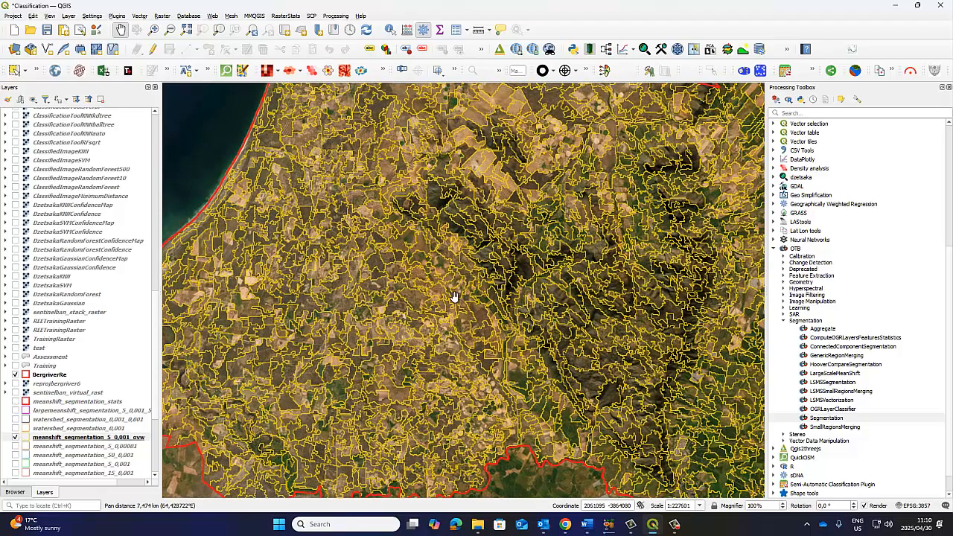
drag(521, 277, 456, 274)
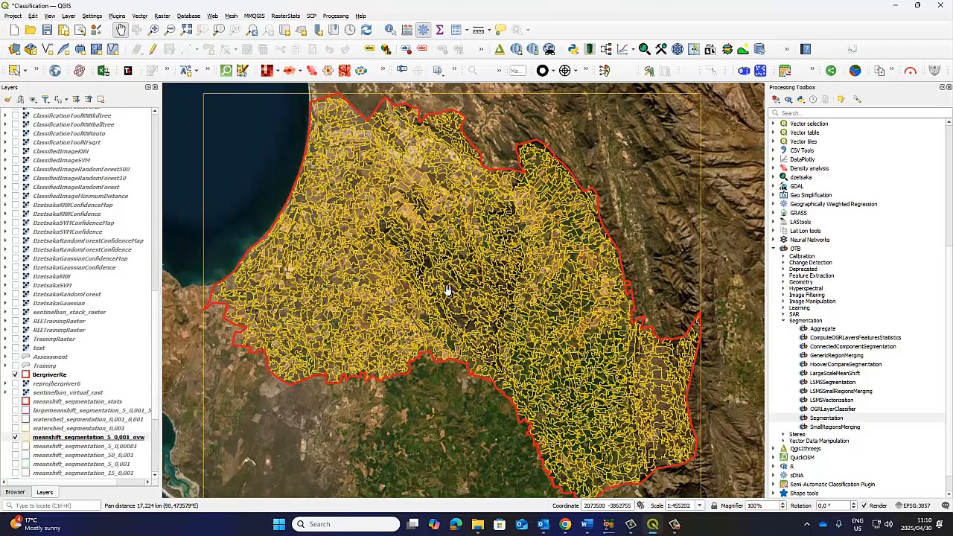
mouse_move(585, 381)
mouse_down()
mouse_move(587, 353)
mouse_move(581, 377)
mouse_up()
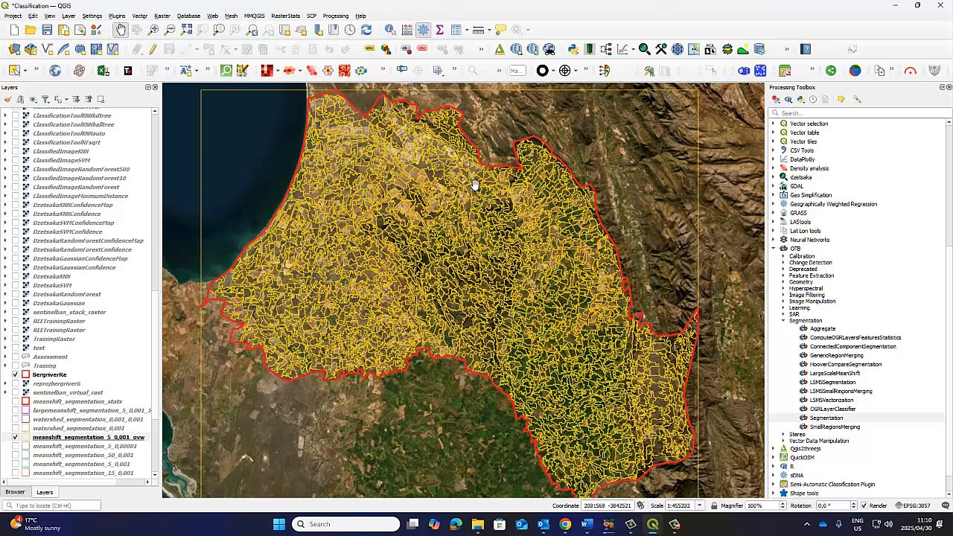
drag(457, 212, 461, 206)
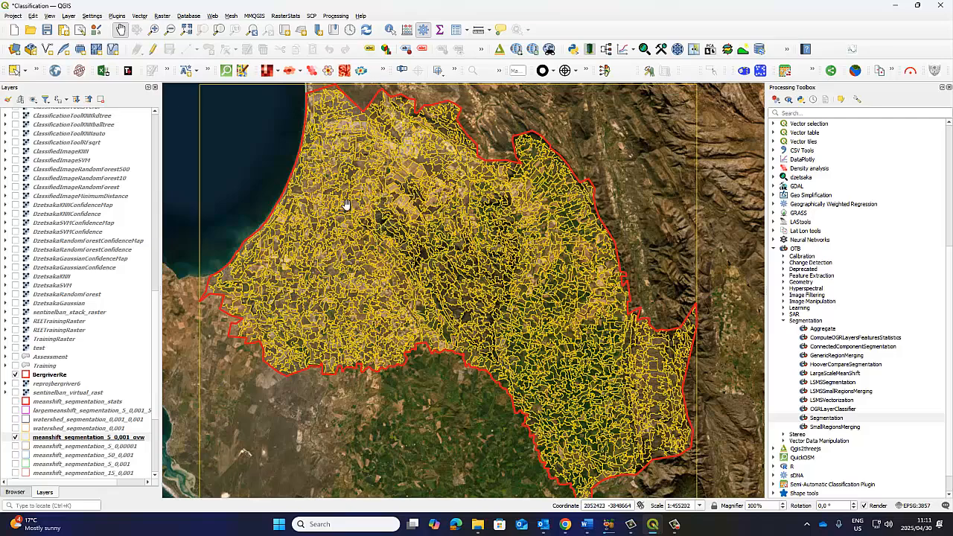
scroll(342, 198, up, 2)
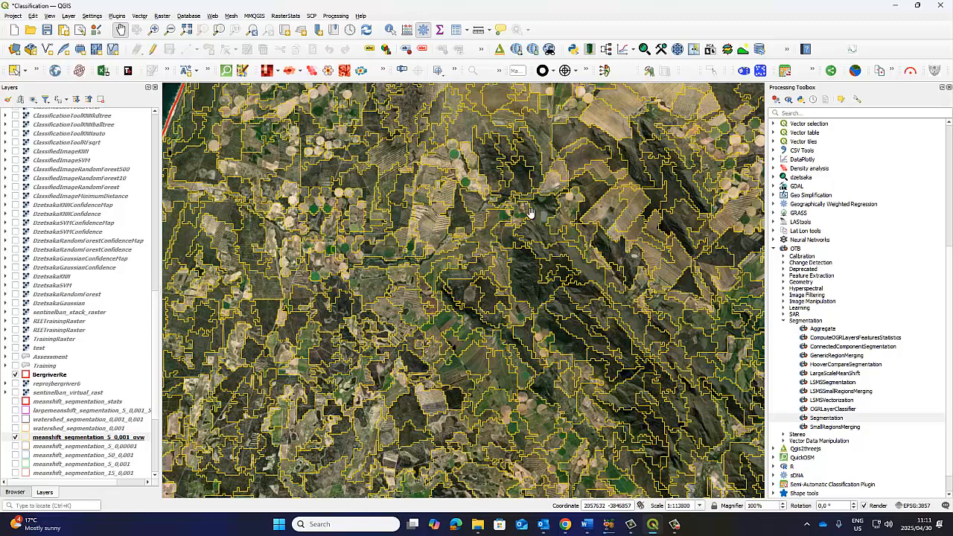
scroll(463, 260, down, 2)
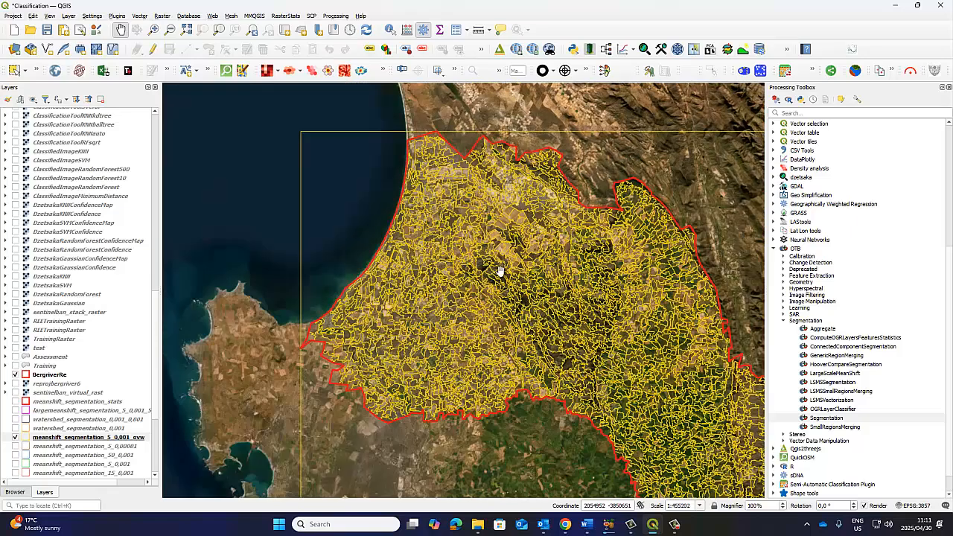
drag(510, 276, 389, 230)
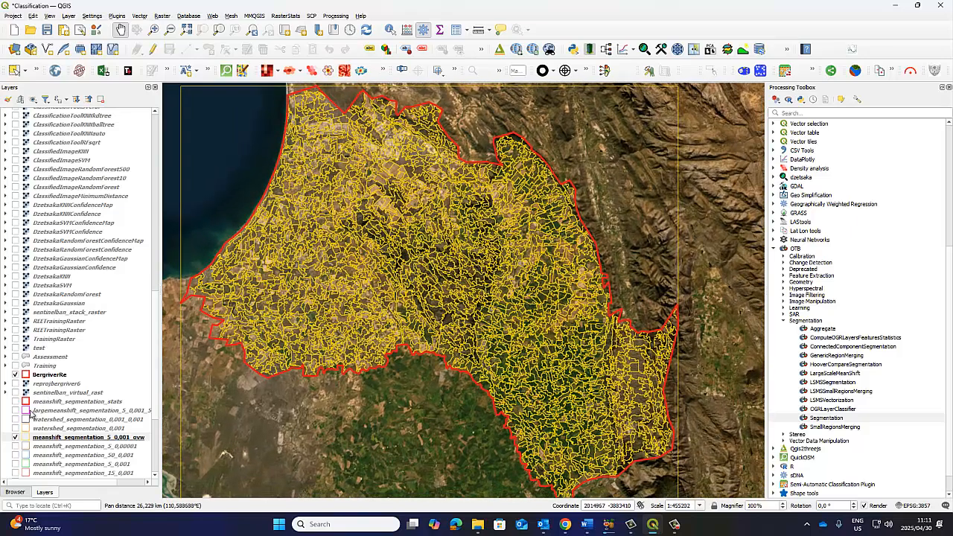
scroll(18, 417, down, 5)
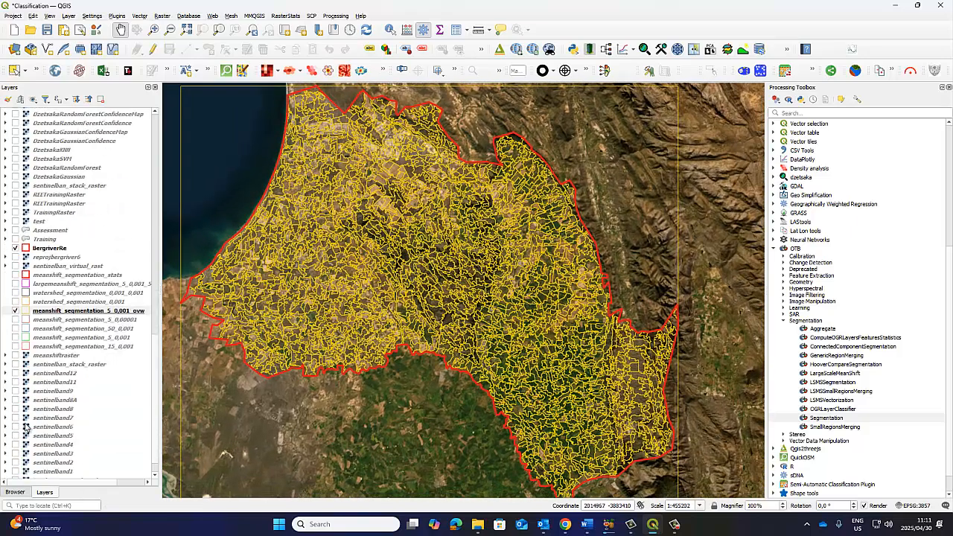
click(15, 364)
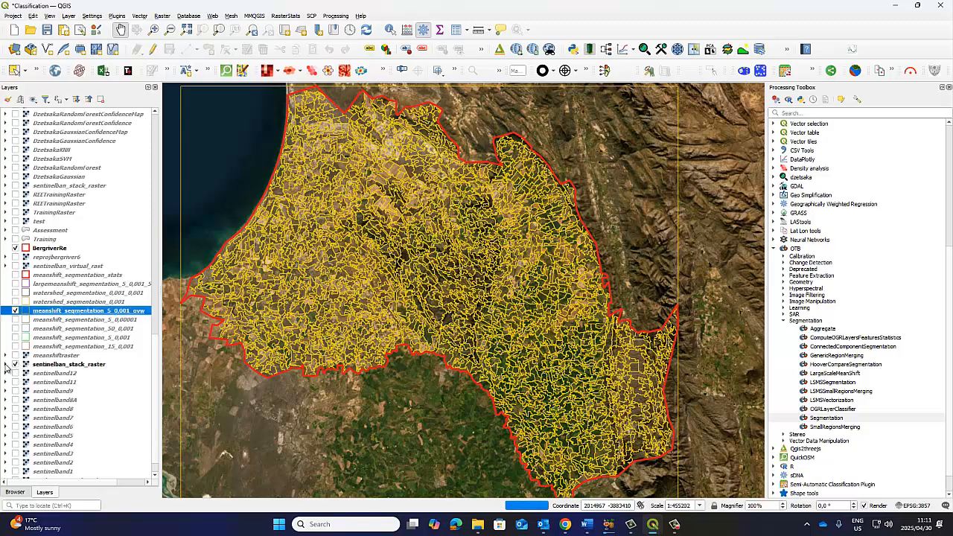
Step: Review the statistics of each band in the layer properties of sentinelban_stack_raster, from Band 1 to Band 12, and close them without changes
click(6, 364)
right_click(51, 366)
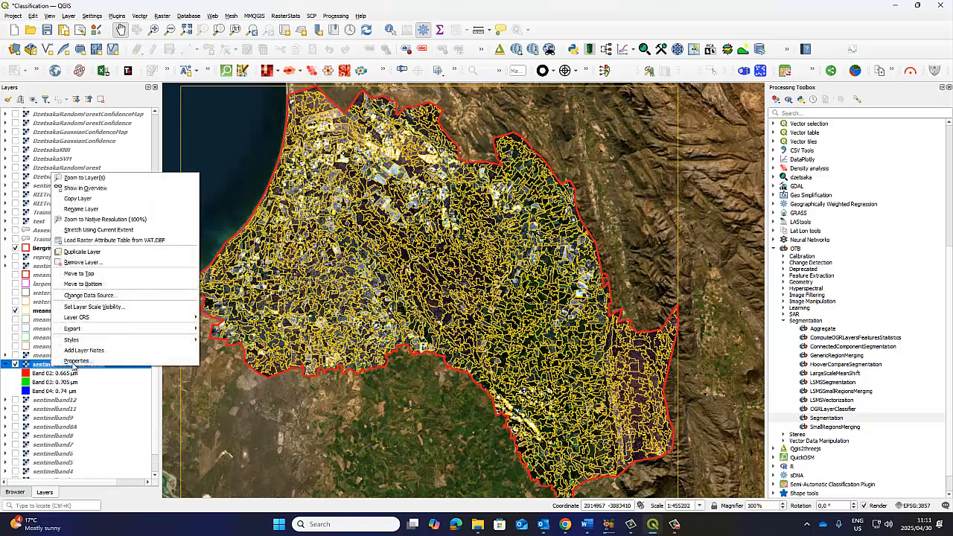
click(76, 362)
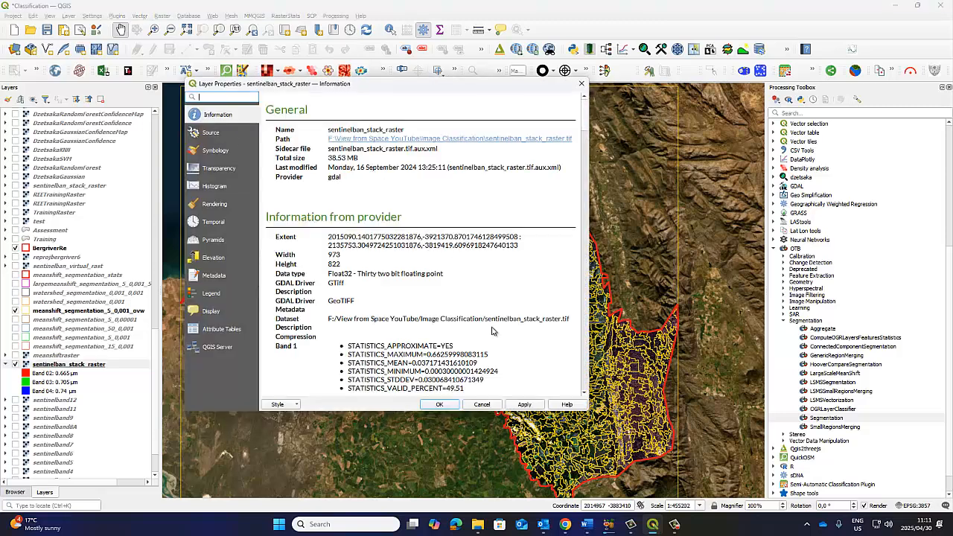
scroll(491, 331, down, 5)
scroll(324, 203, up, 2)
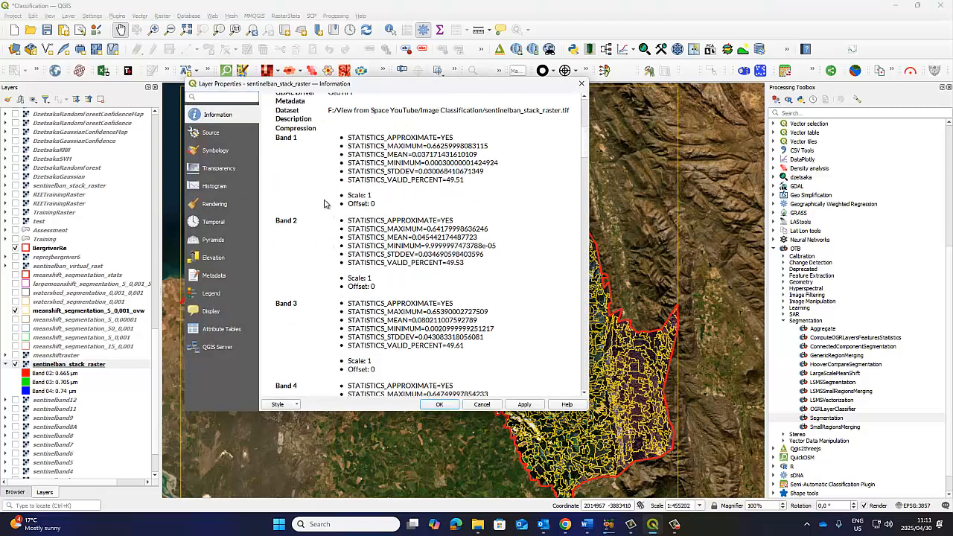
scroll(325, 212, down, 10)
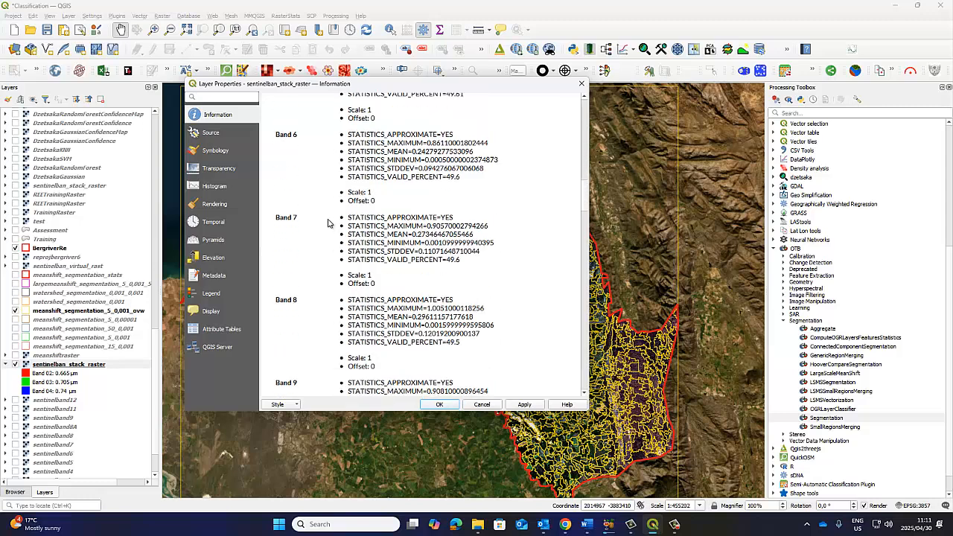
scroll(327, 223, down, 8)
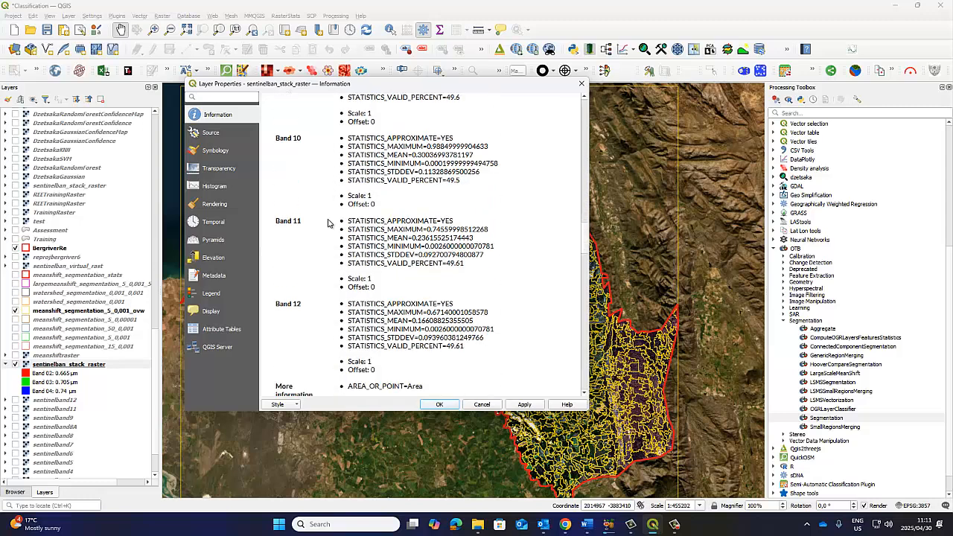
scroll(328, 223, down, 3)
click(482, 404)
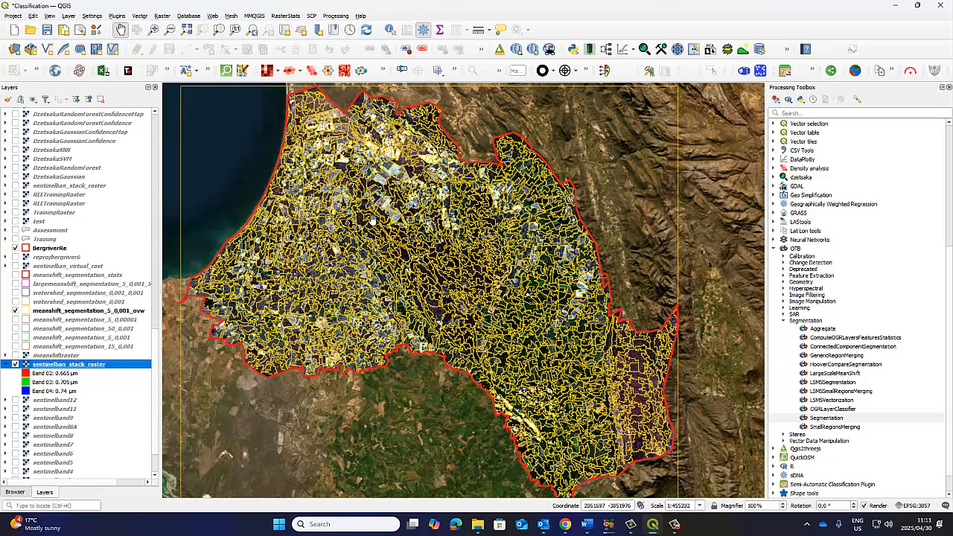
Step: Open the attribute table of meanshift_segmentation_5_0,001_ovw to inspect which fields the segments carry, and close it
scroll(373, 218, up, 1)
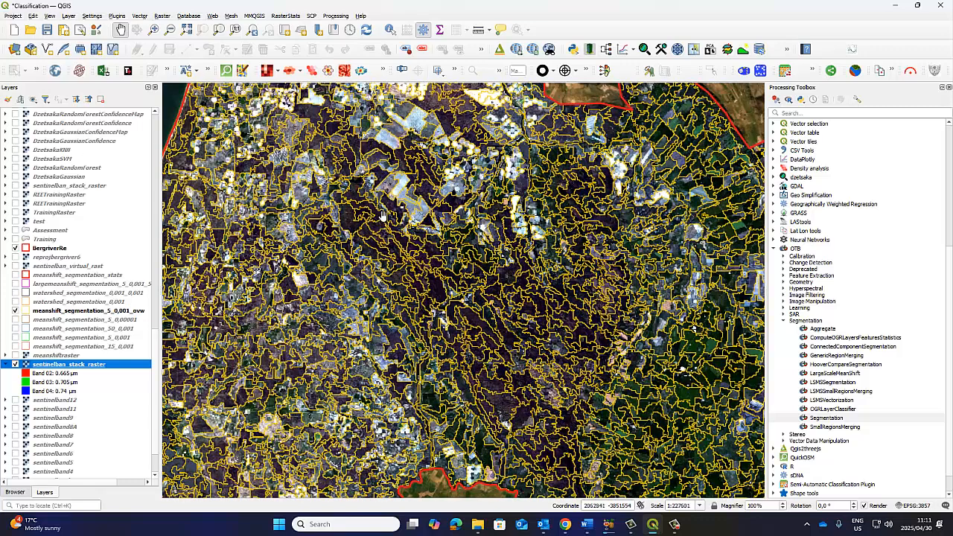
click(67, 312)
right_click(68, 313)
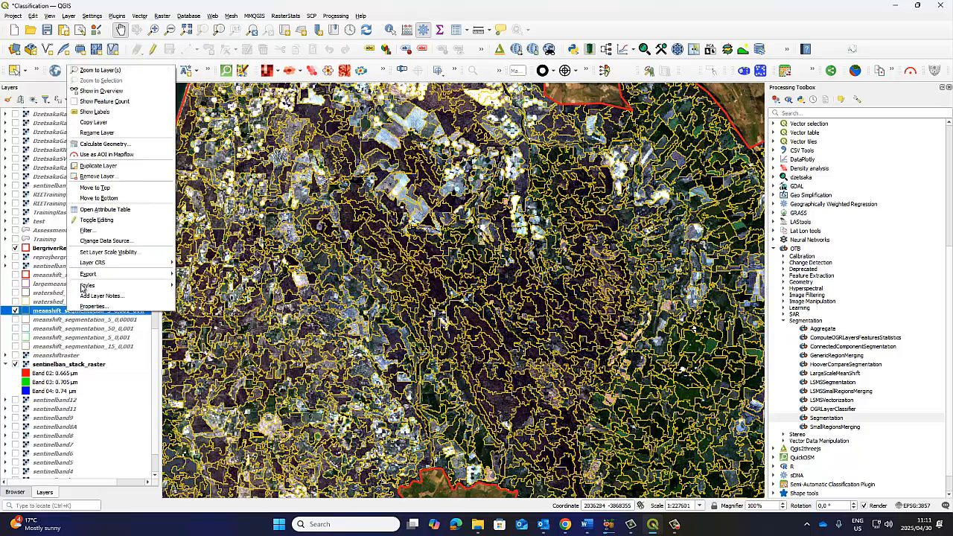
click(104, 209)
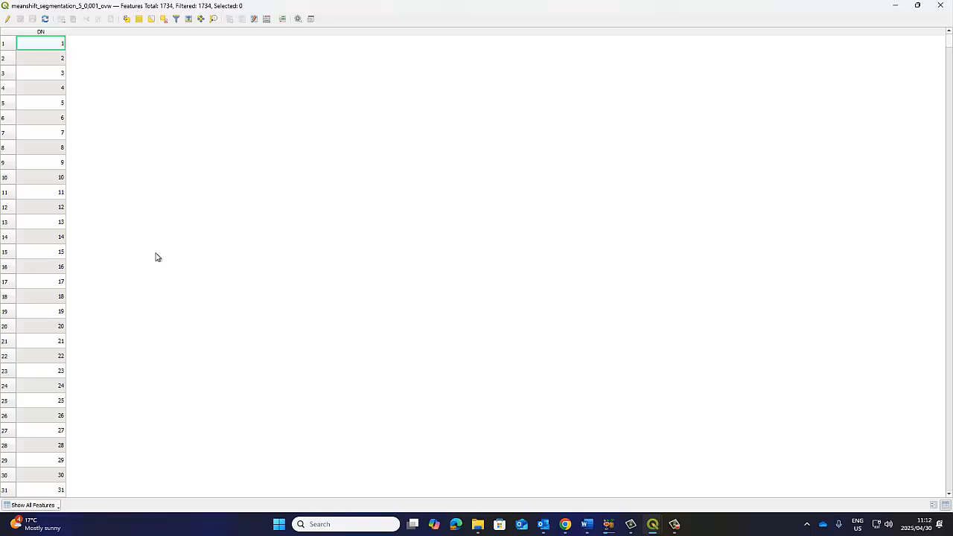
click(940, 5)
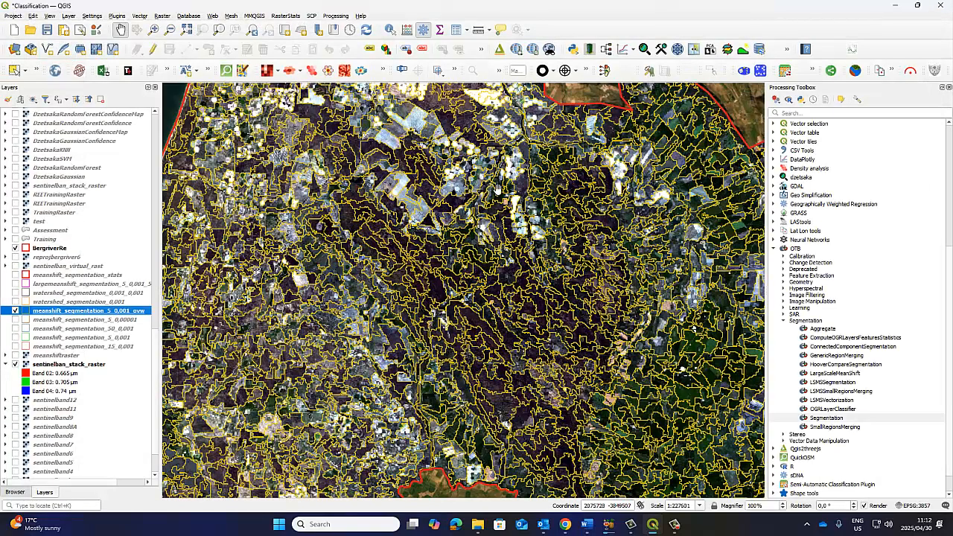
Step: Examine how the yellow segments divide the Sentinel stack raster up close in the northern and eastern catchment and across its full extent
scroll(521, 178, up, 1)
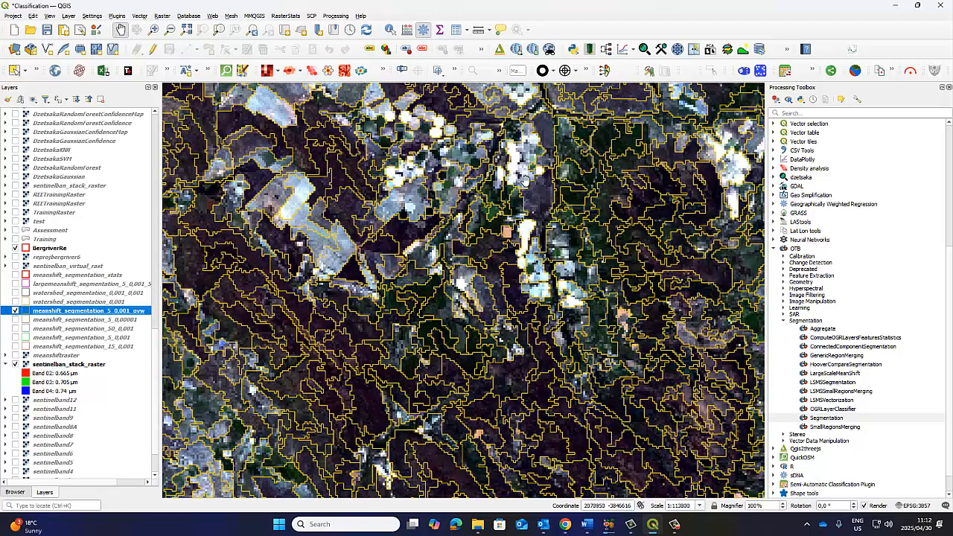
drag(630, 302, 452, 397)
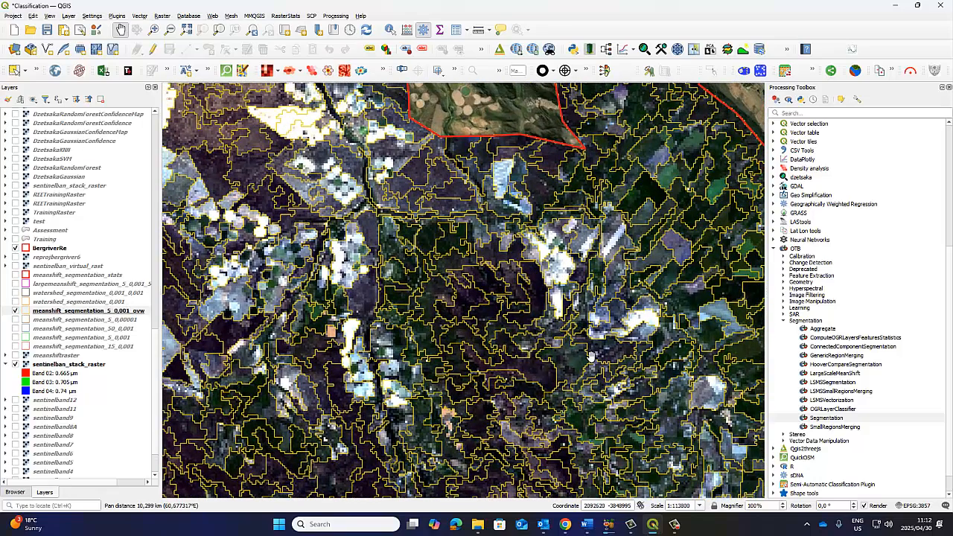
drag(591, 357, 471, 183)
drag(670, 329, 476, 186)
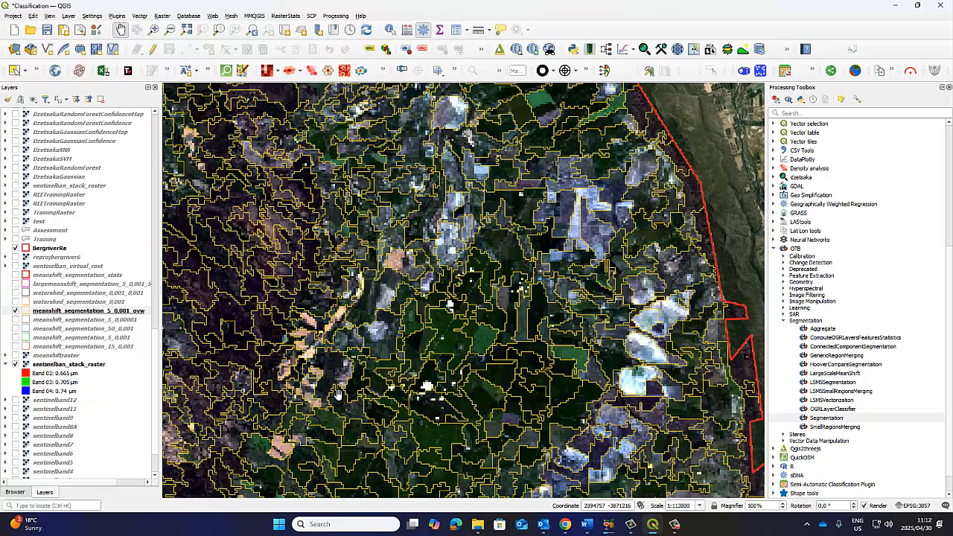
scroll(339, 275, down, 1)
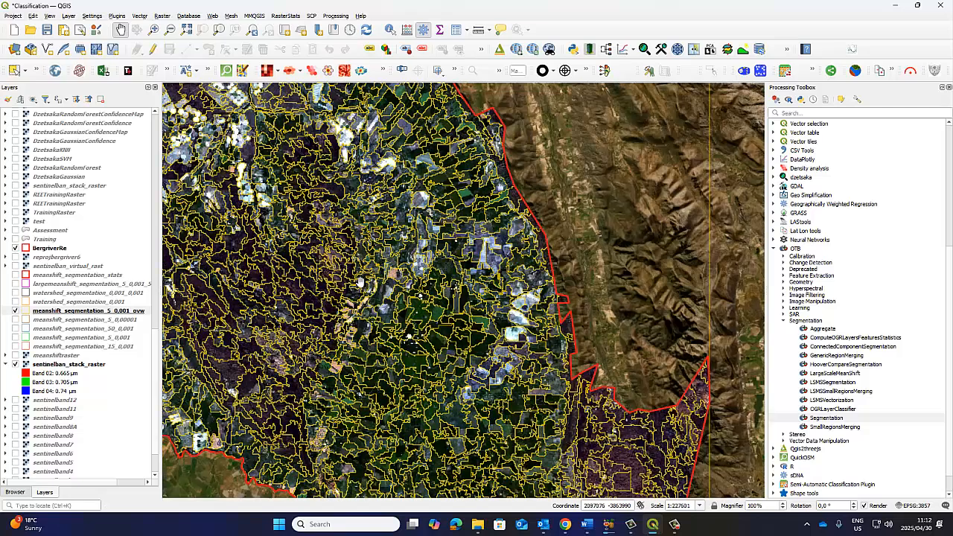
scroll(336, 276, down, 1)
drag(336, 275, 455, 236)
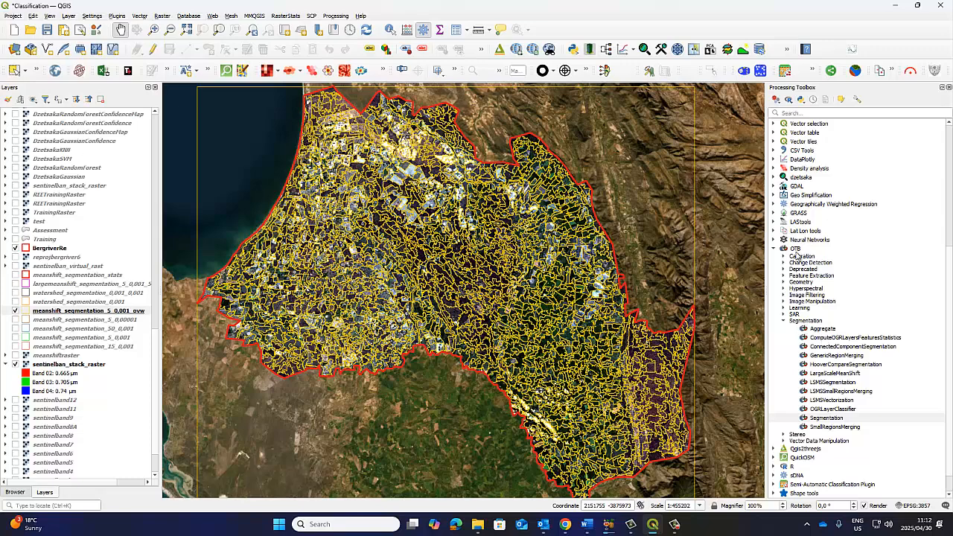
Step: Search the processing tools for "zonalstat" and open the OTB ZonalStatistics tool
click(793, 114)
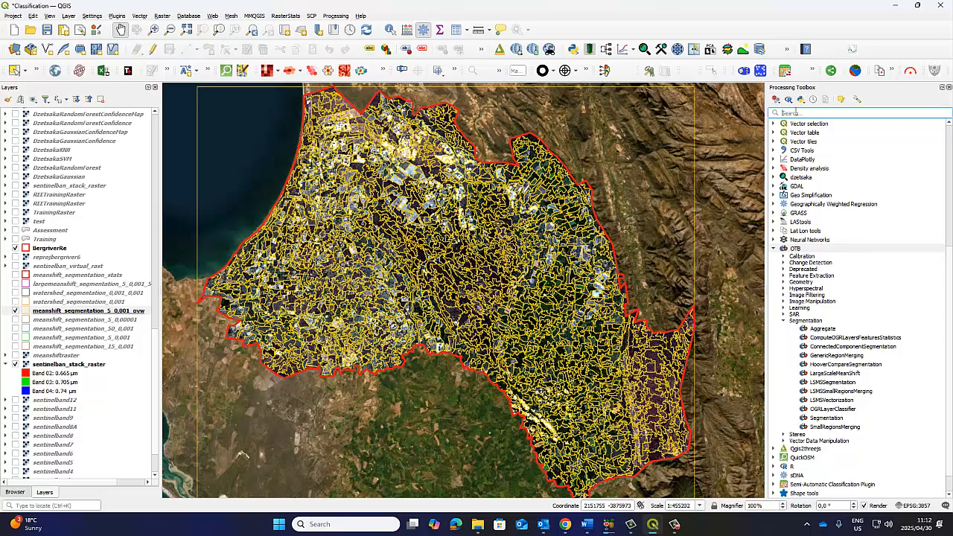
text(zonalstat)
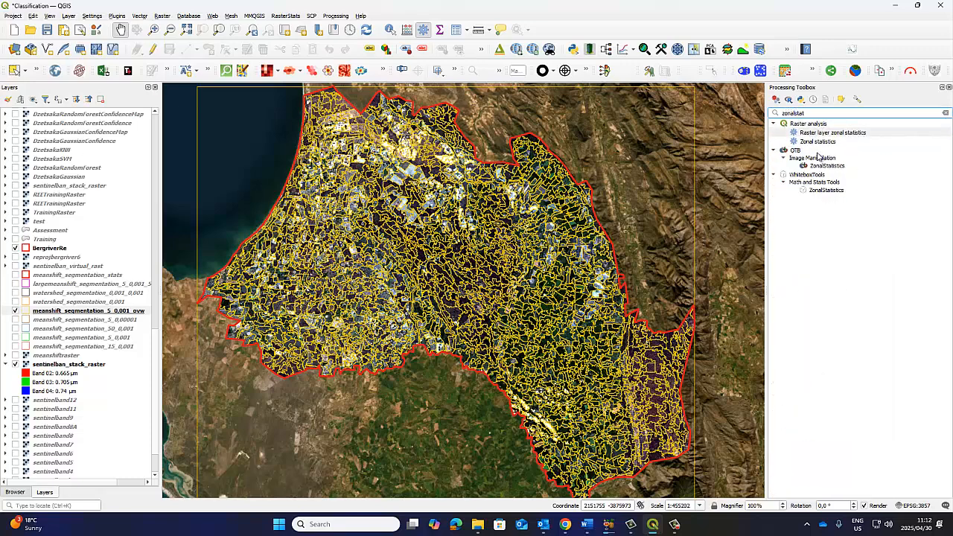
click(825, 165)
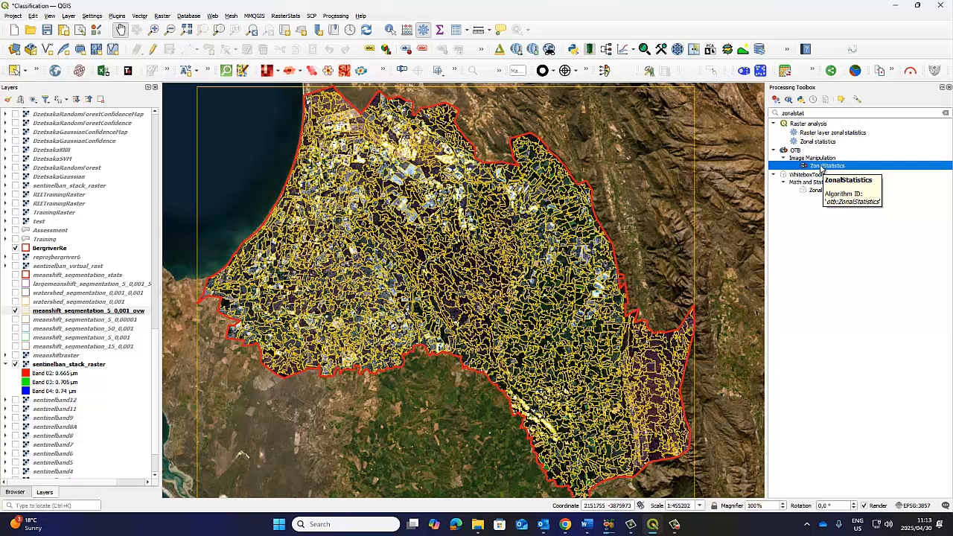
double_click(822, 166)
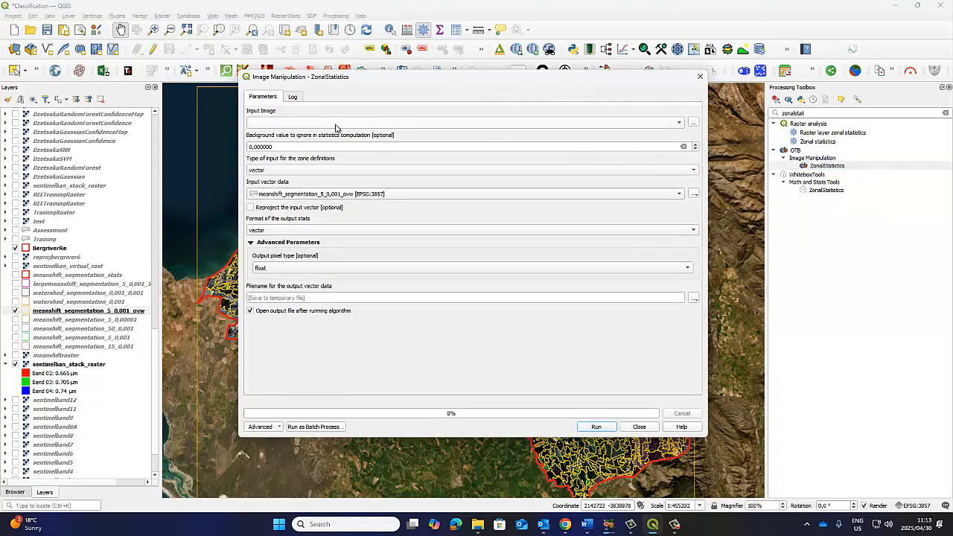
Step: Set the ZonalStatistics input image to sentinelban_stack_raster, and briefly hide and restore meanshift_segmentation_5_0,001_ovw to show which layer defines the zones
click(679, 122)
scroll(360, 387, down, 13)
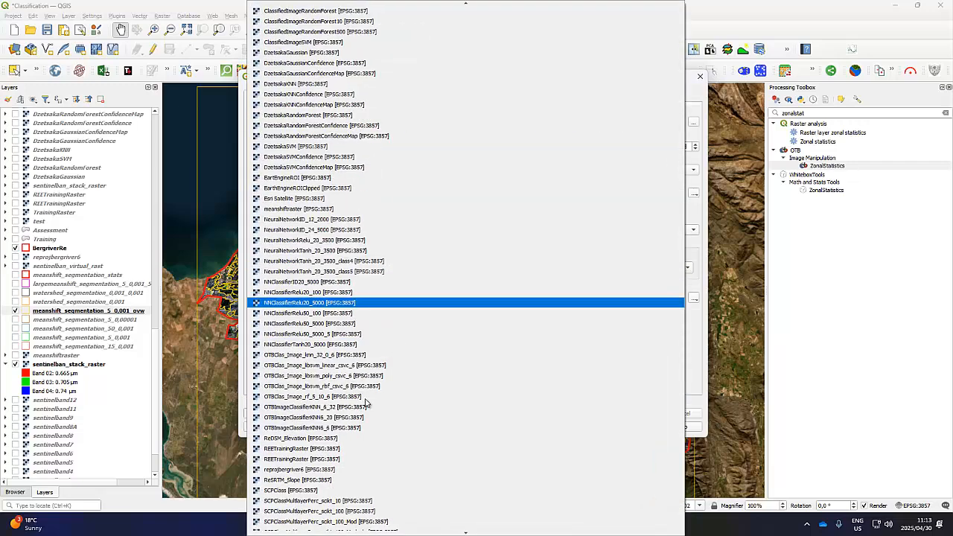
click(340, 355)
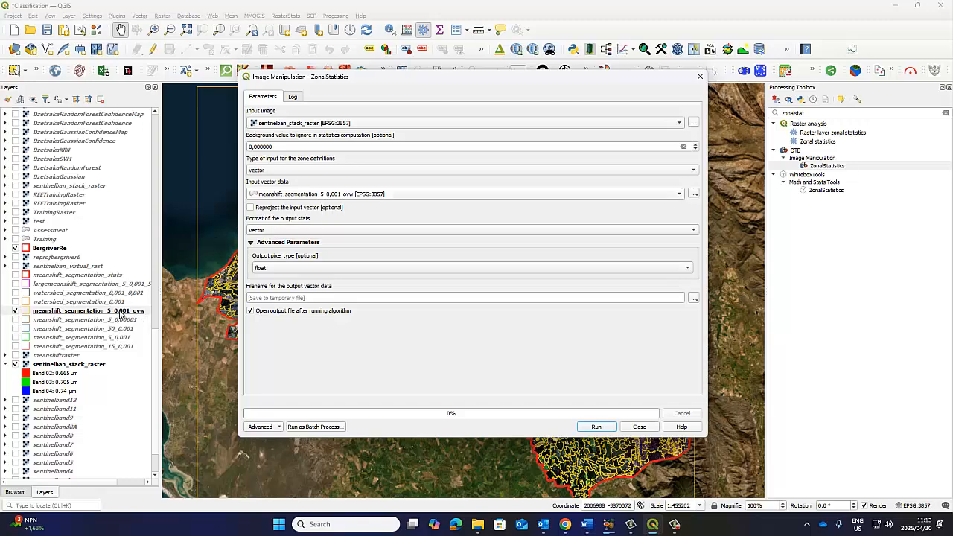
click(15, 313)
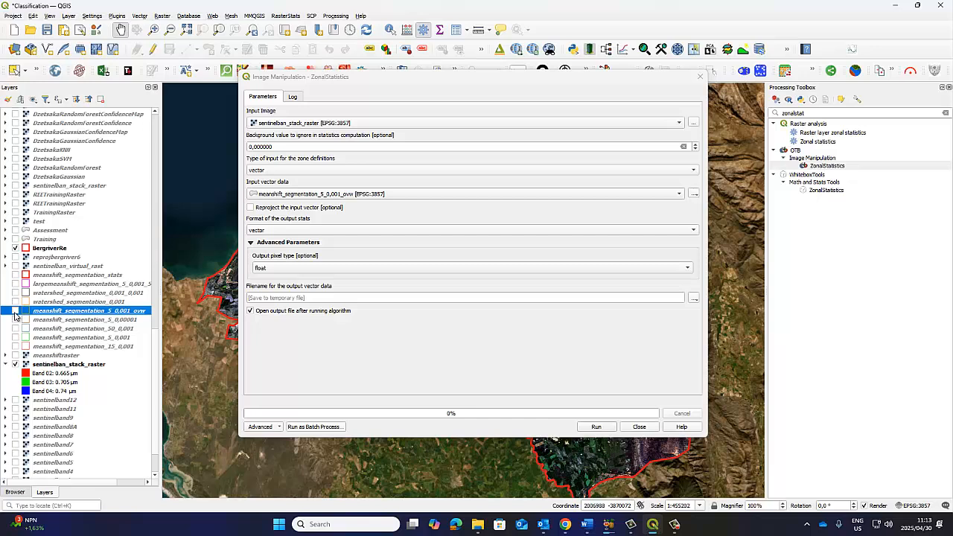
click(15, 313)
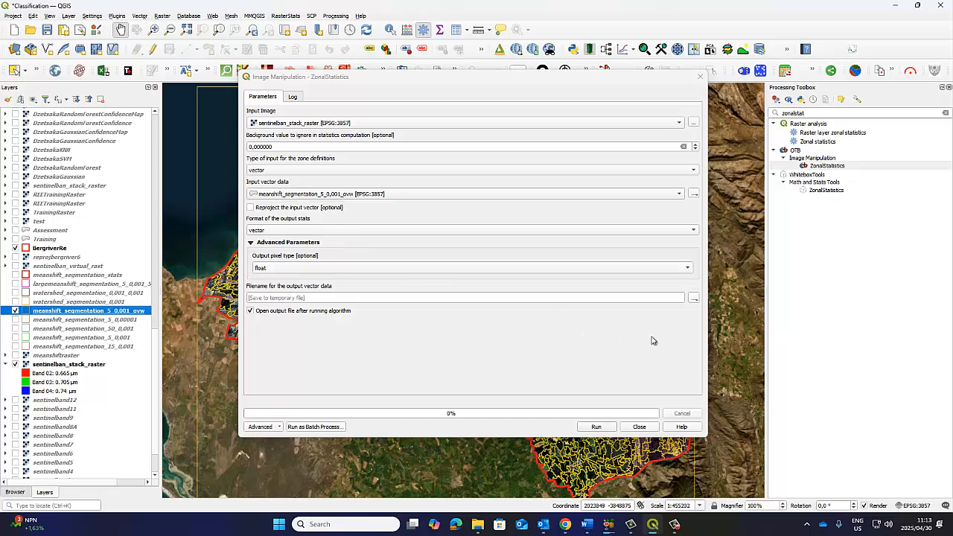
Step: Run ZonalStatistics with the output vector saved as segmentation-zonal-statsitcs.shp in the Image Classification folder, and dismiss the dialog and message bar
click(694, 302)
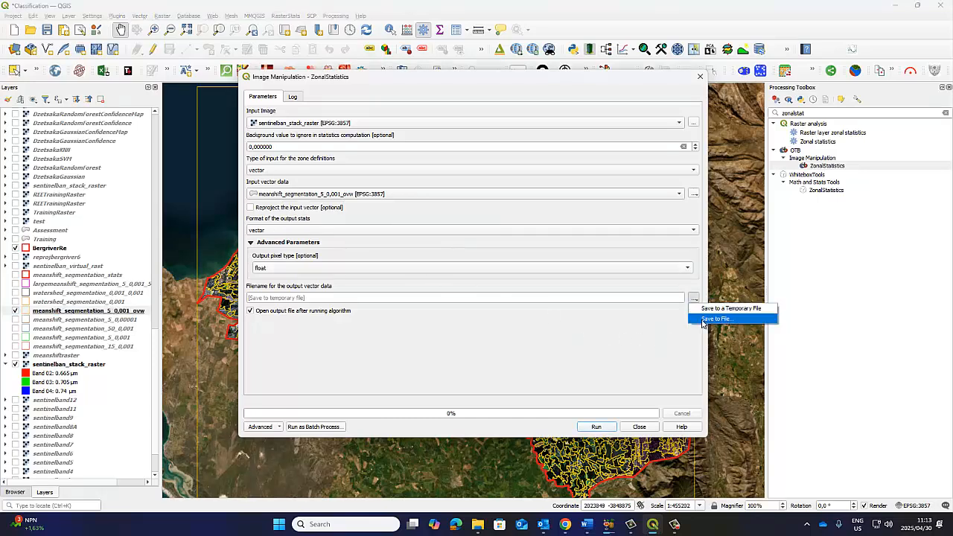
click(702, 320)
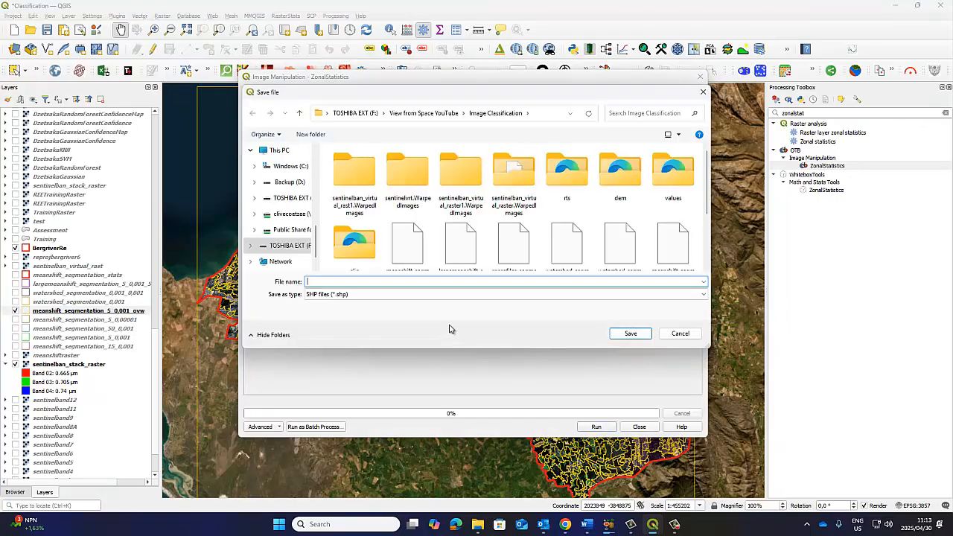
text(segmentation-zonal-statsitcs)
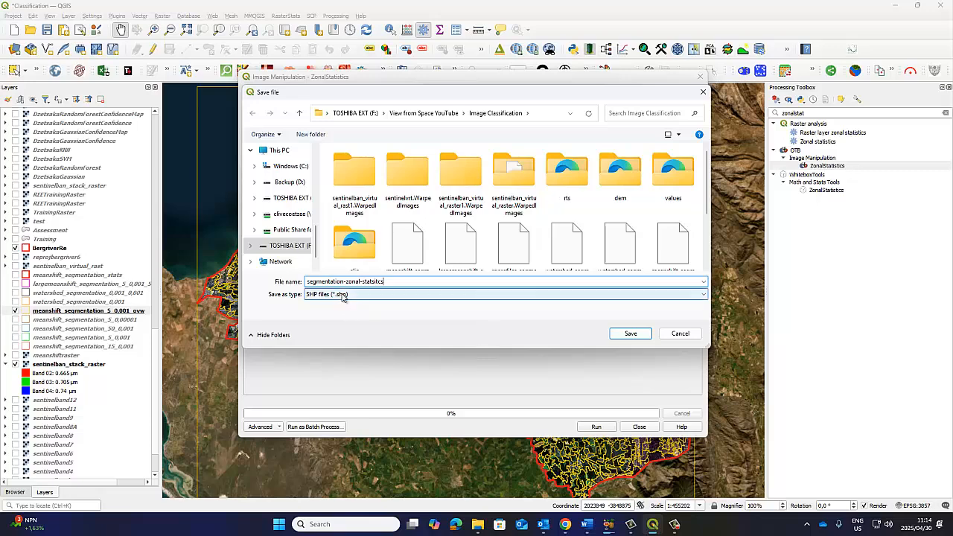
click(612, 336)
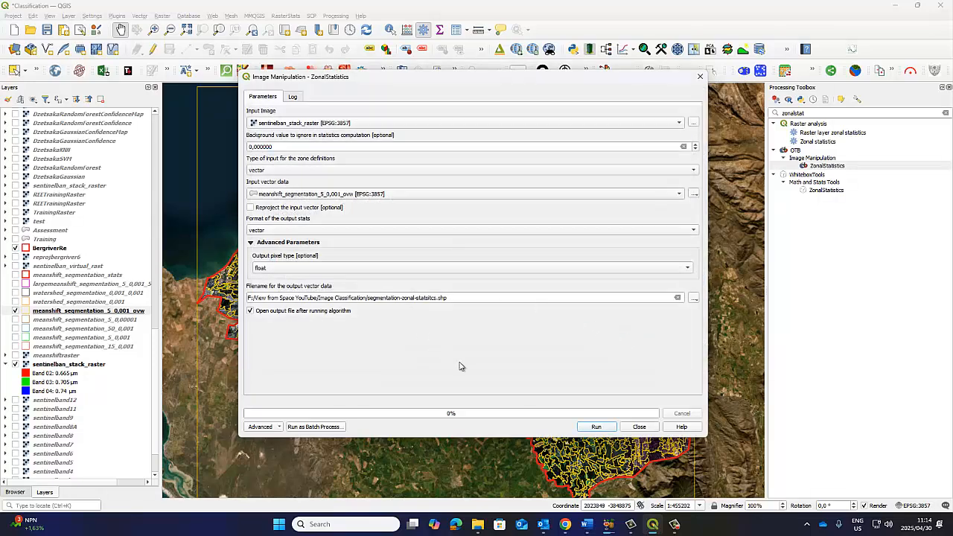
click(595, 427)
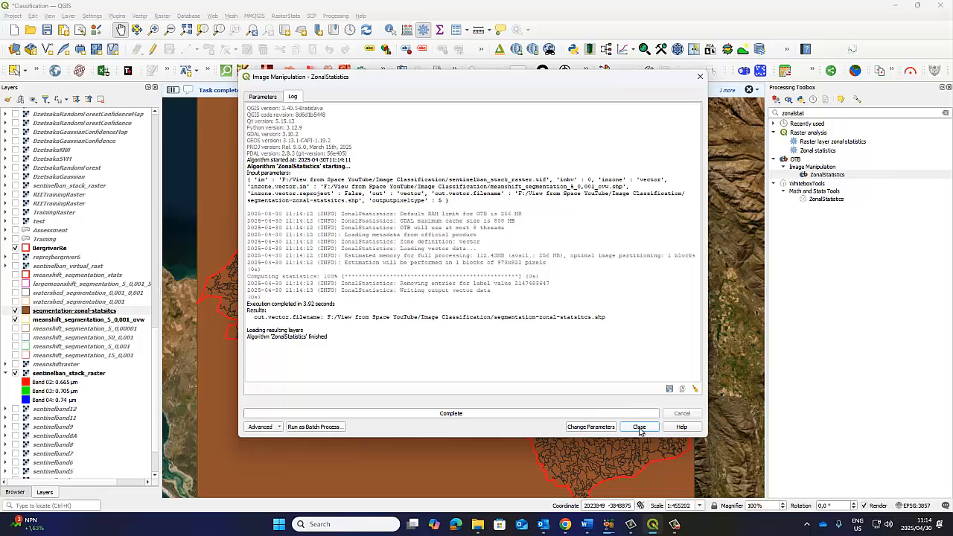
click(639, 427)
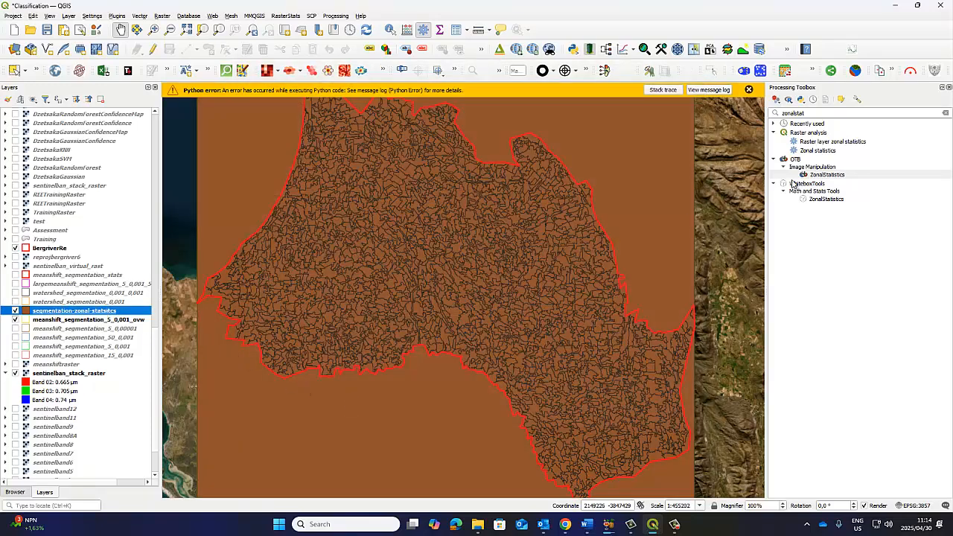
click(749, 90)
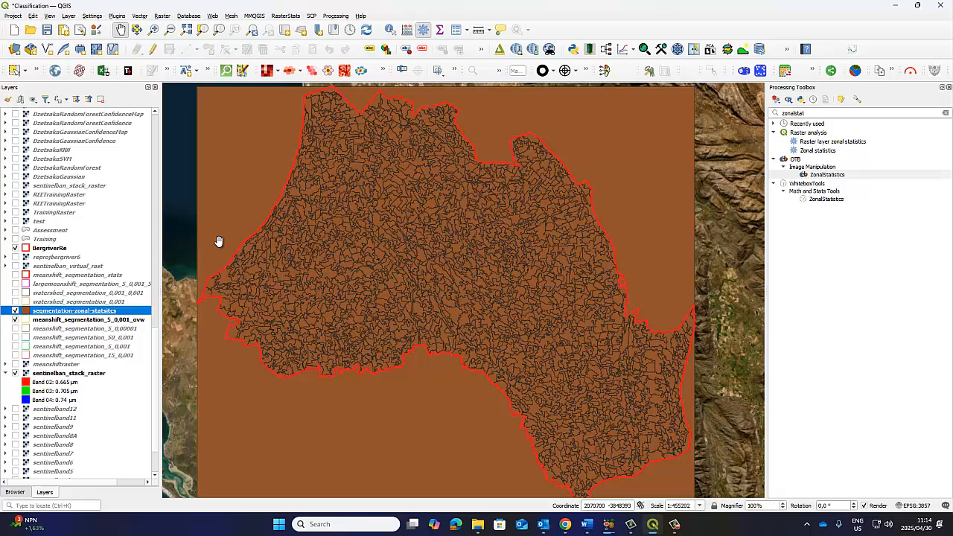
Step: Review the per-band mean, stdev, min and max columns in the segmentation-zonal-statsitcs attribute table and sort the records by ascending count
right_click(52, 309)
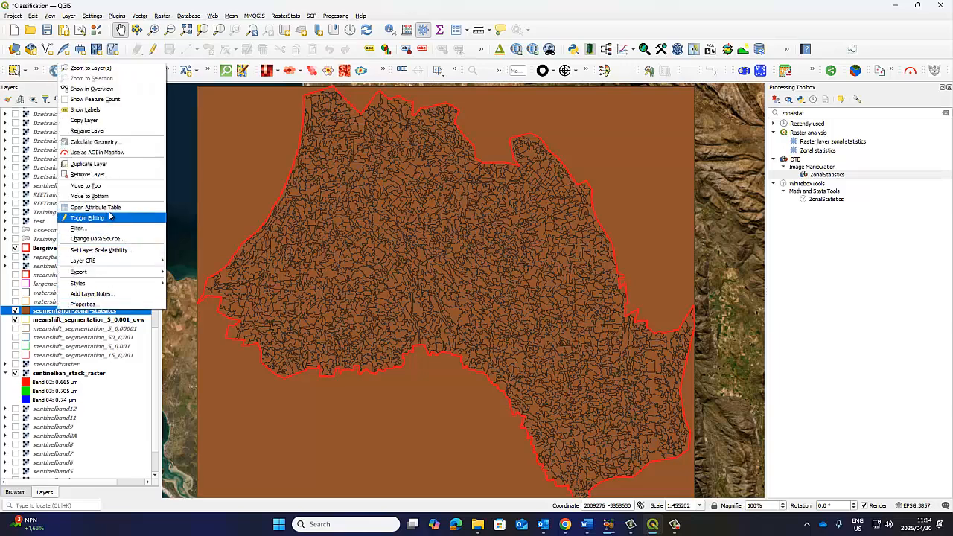
click(117, 207)
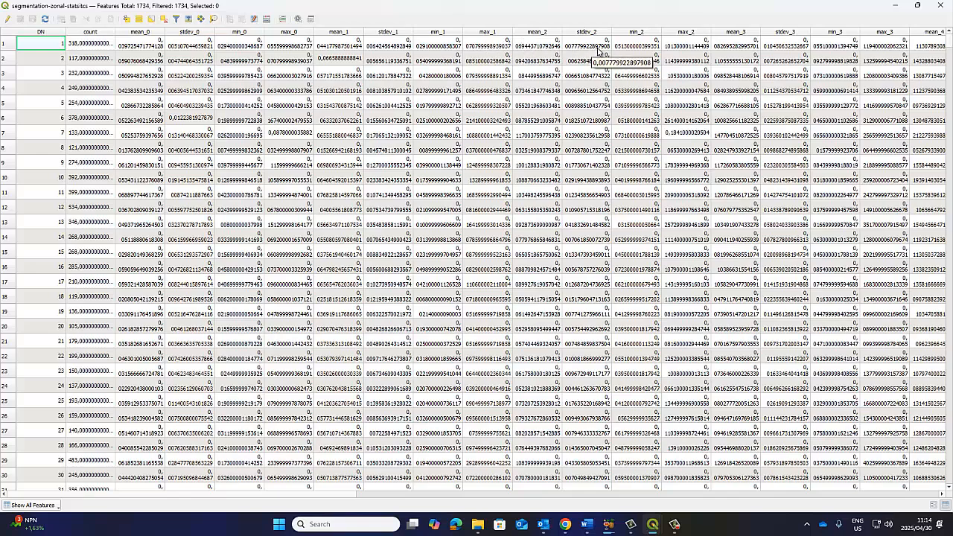
drag(339, 495, 566, 494)
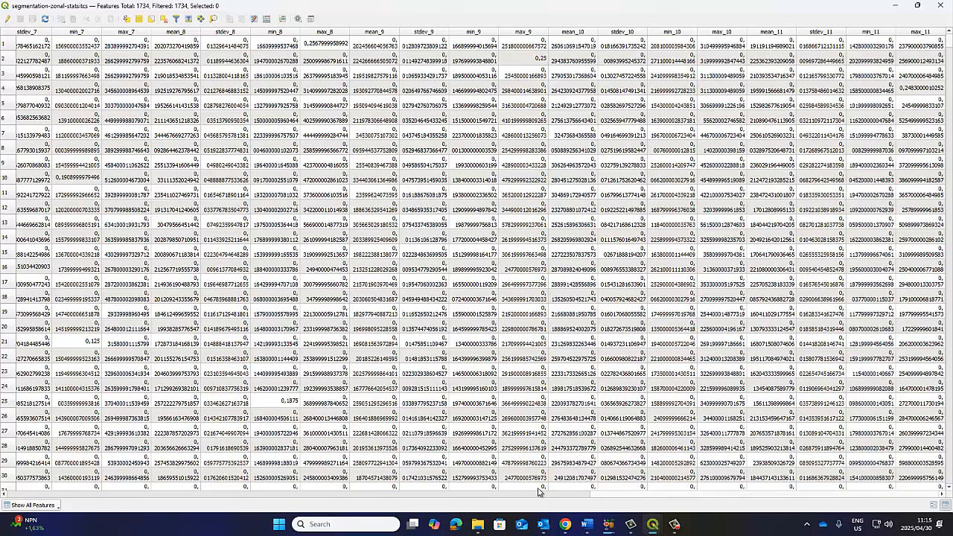
drag(538, 492, 2, 468)
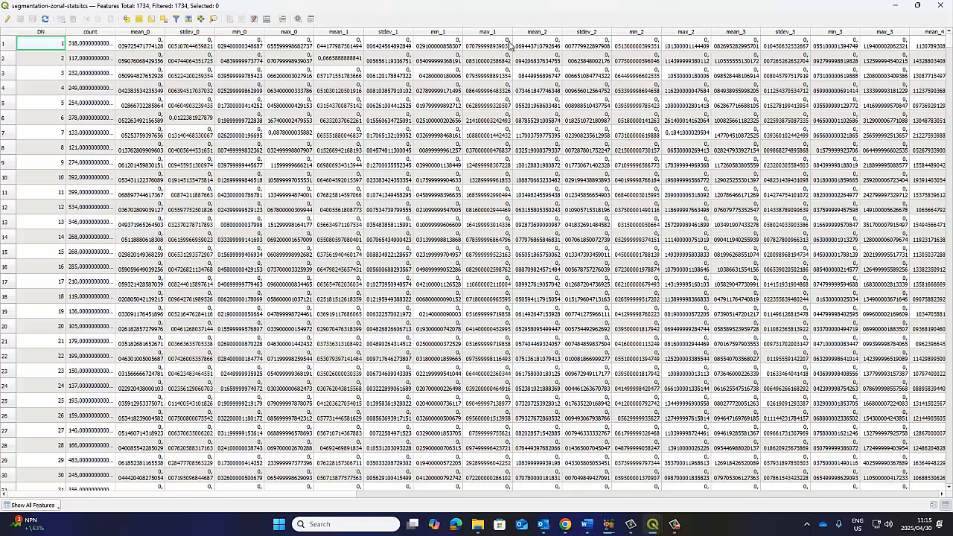
click(87, 32)
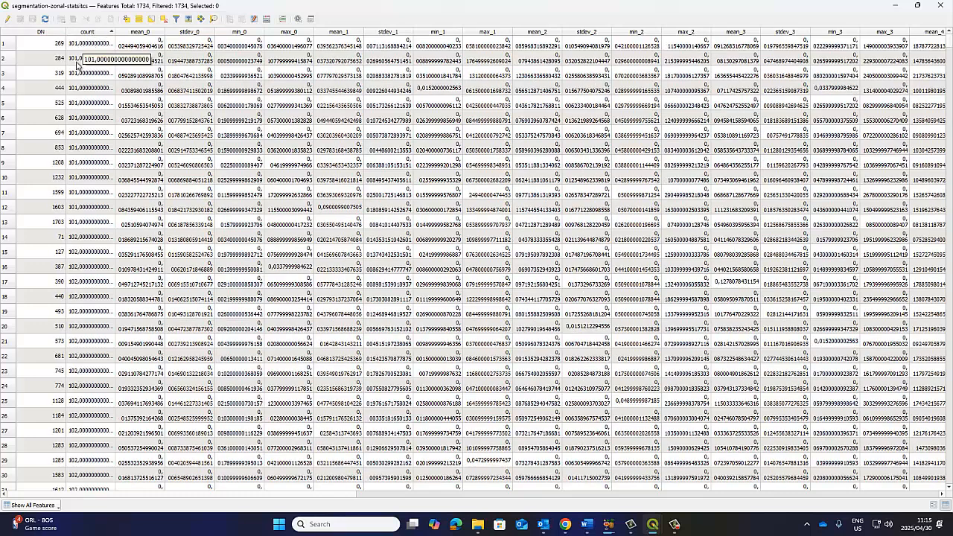
Step: Sort the attribute table by descending count, select the record with the highest count, and check its segment on the map
click(90, 32)
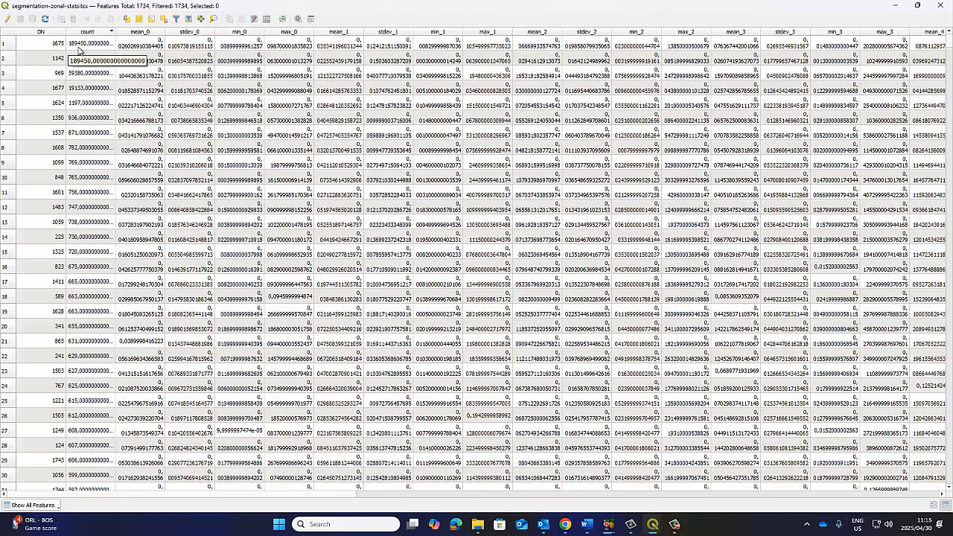
click(11, 45)
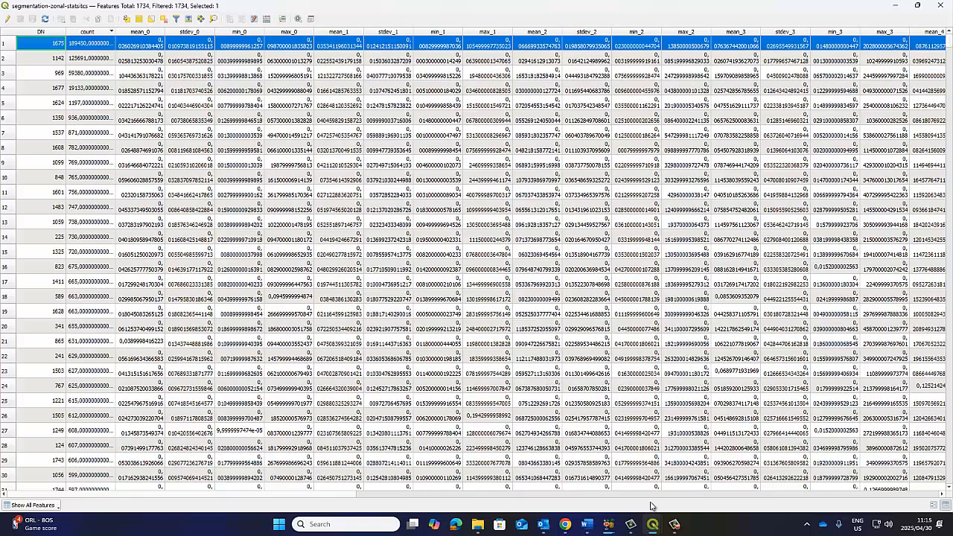
mouse_move(652, 524)
click(598, 454)
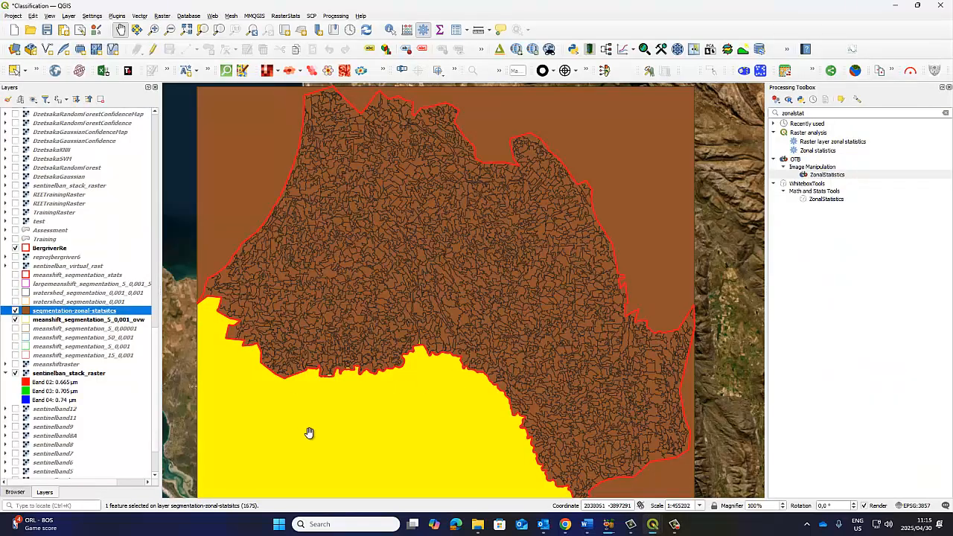
drag(362, 440, 334, 438)
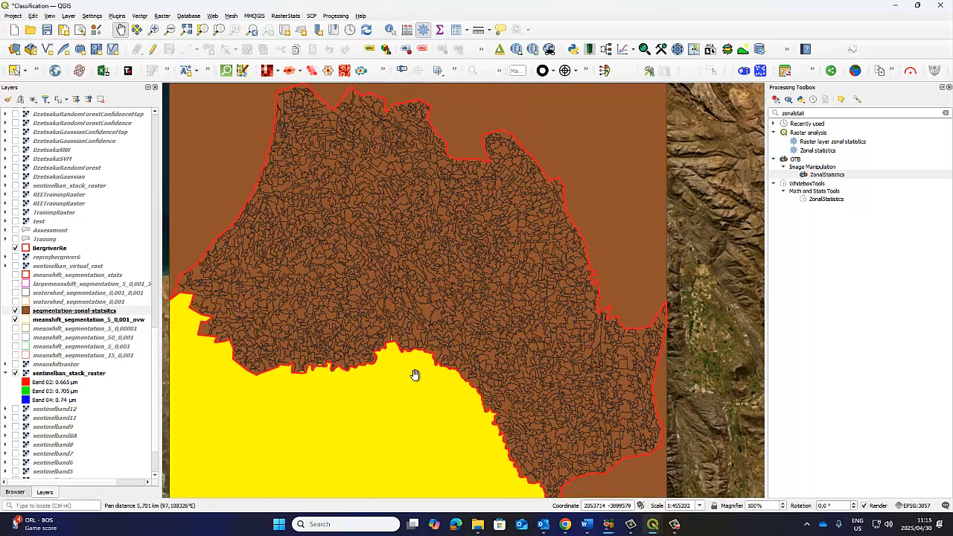
click(917, 6)
click(902, 7)
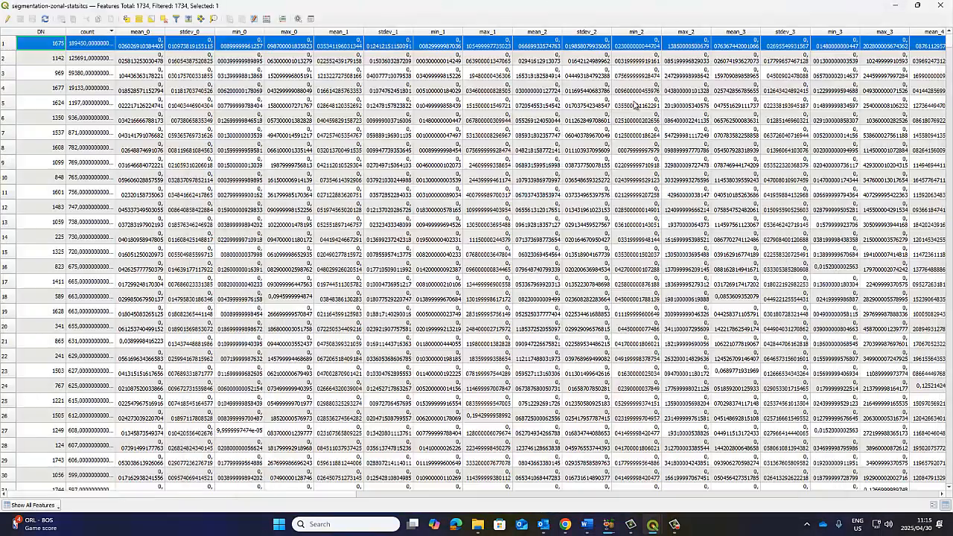
Step: Add the records with the second and third highest counts to the selection and check the selected segments on the map
ctrl+click(9, 60)
ctrl+click(7, 74)
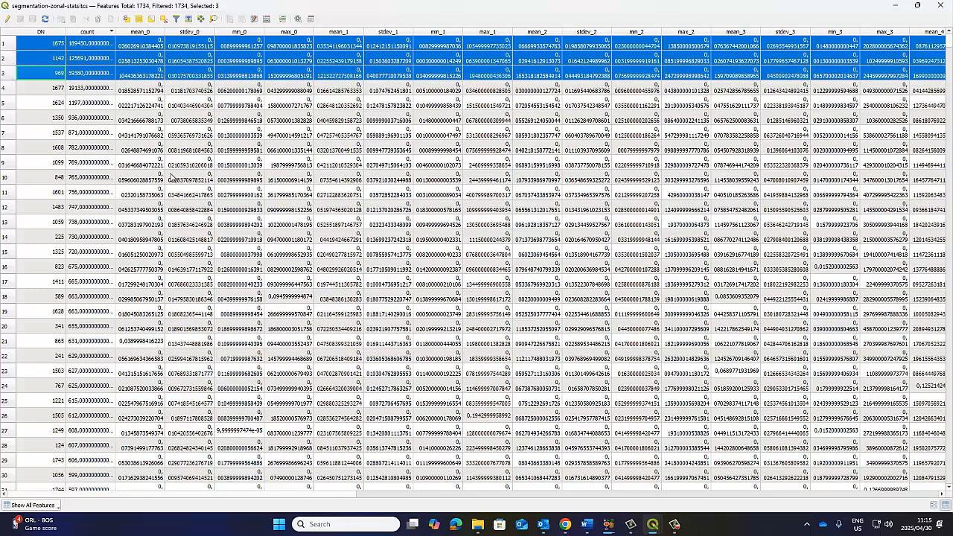
mouse_move(647, 524)
click(602, 472)
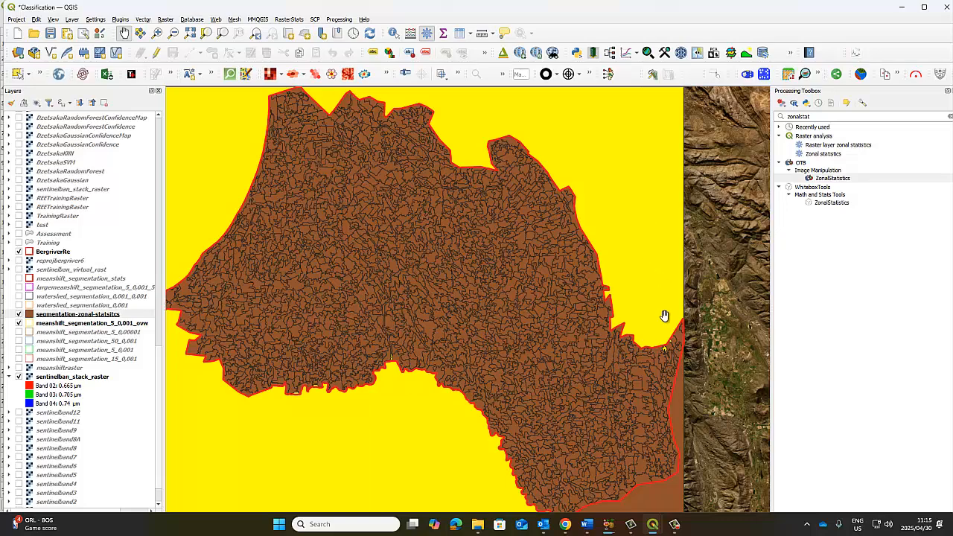
click(902, 8)
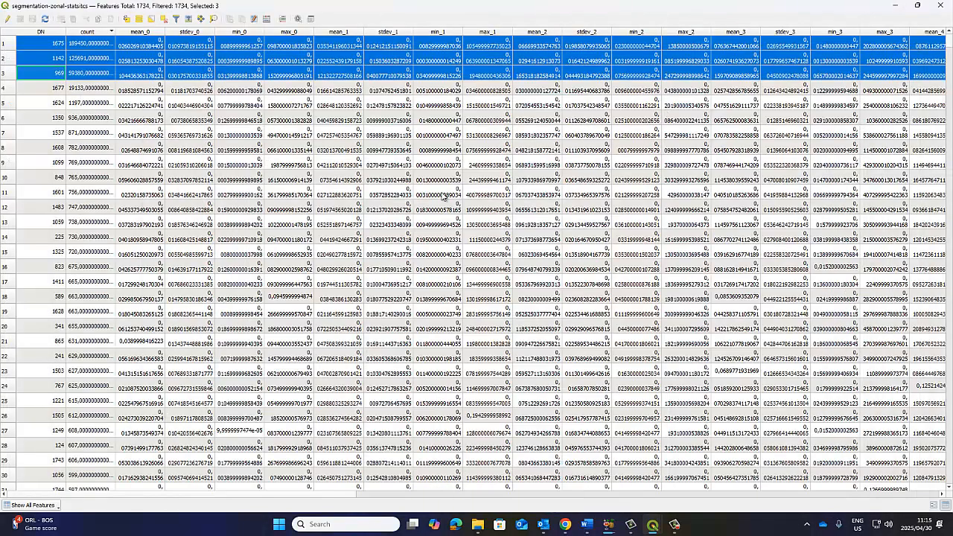
Step: Add the record with the fourth highest count to the selection and inspect the selected areas around the BergriverRe boundary
ctrl+click(3, 90)
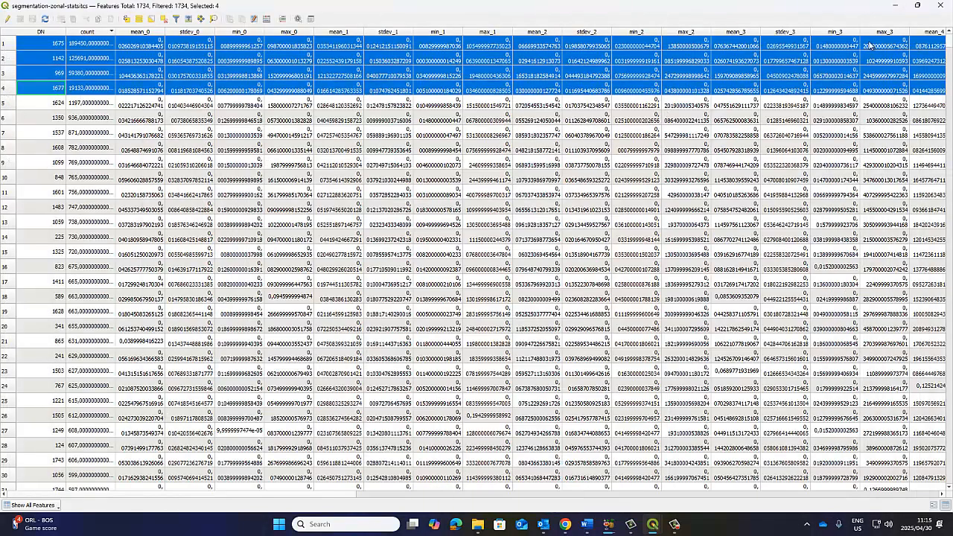
click(895, 6)
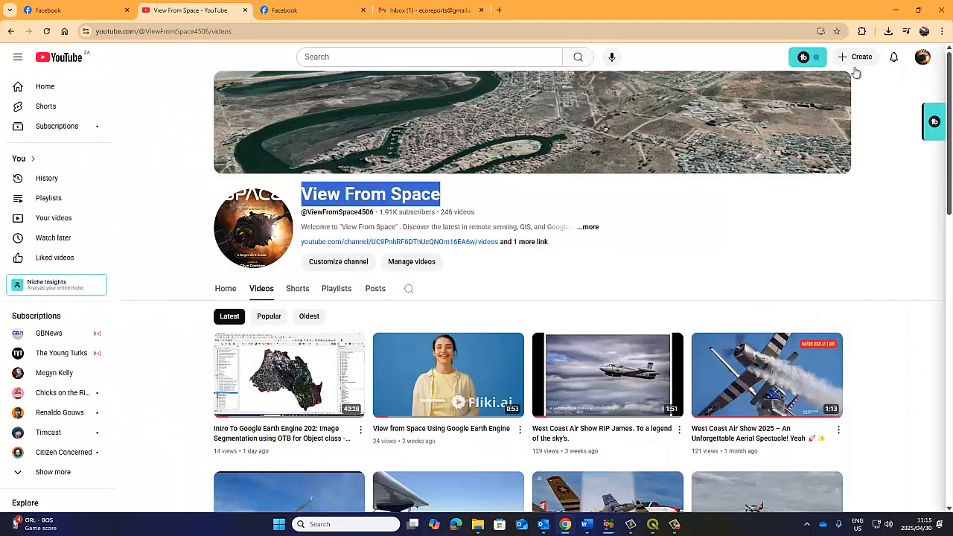
click(654, 524)
click(605, 474)
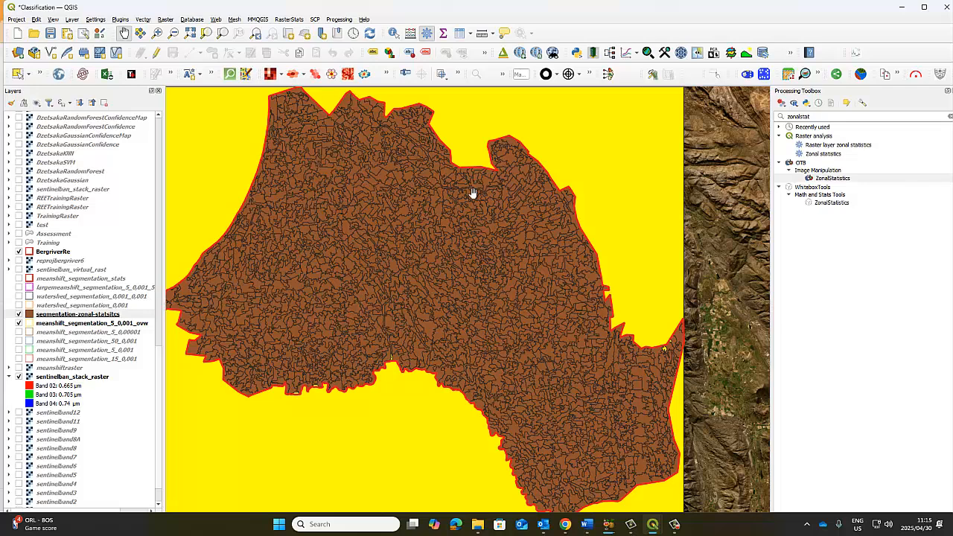
drag(447, 207, 469, 213)
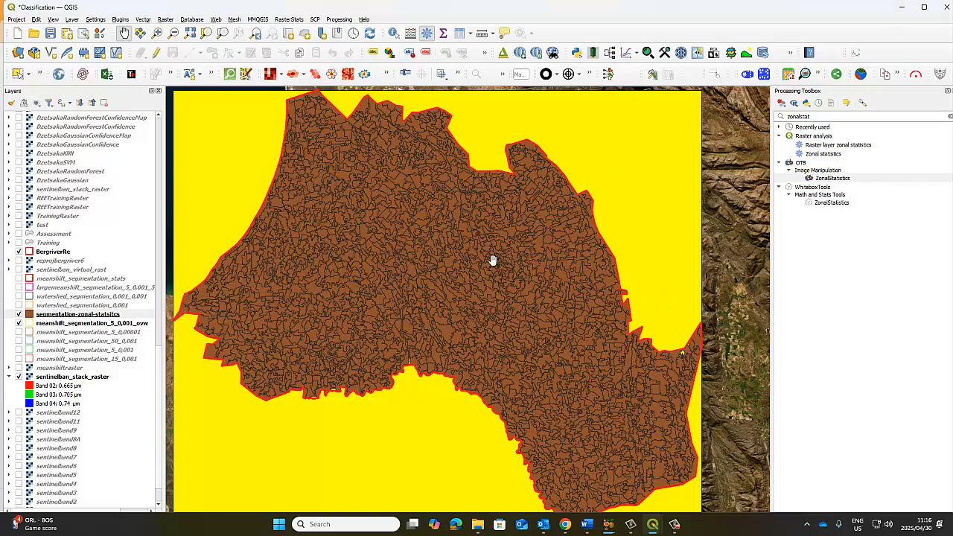
click(903, 8)
click(652, 524)
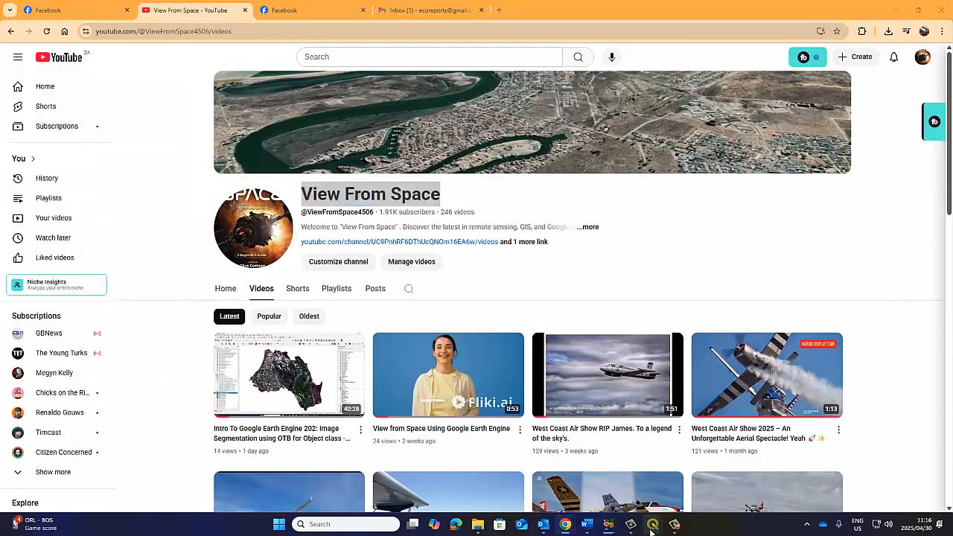
click(610, 477)
Step: Put segmentation-zonal-statsitcs in edit mode and delete the four selected oversized background features
mouse_move(653, 524)
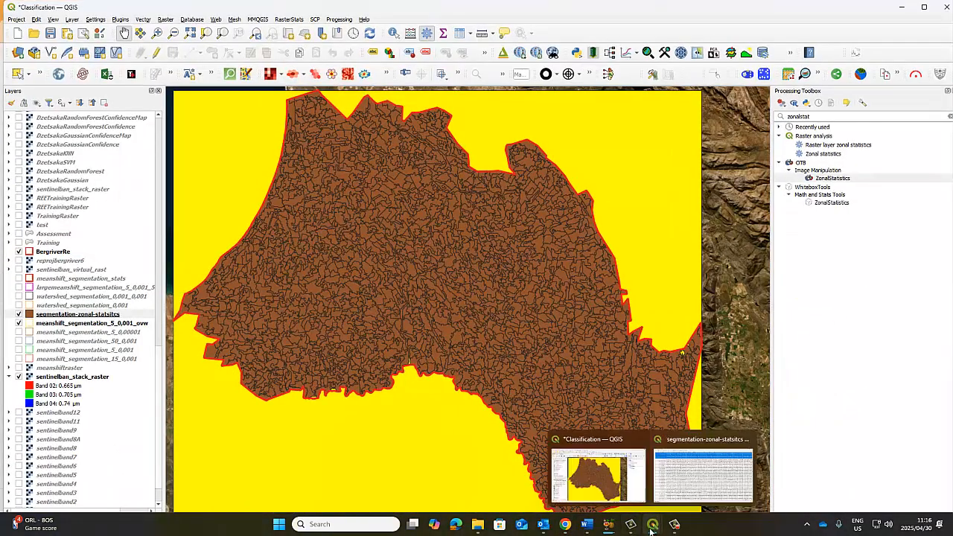
click(682, 484)
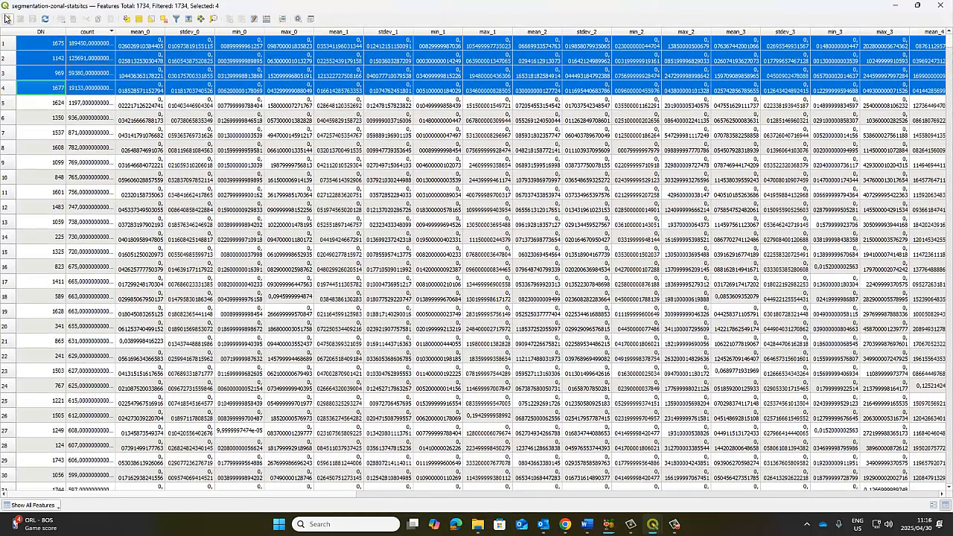
click(9, 20)
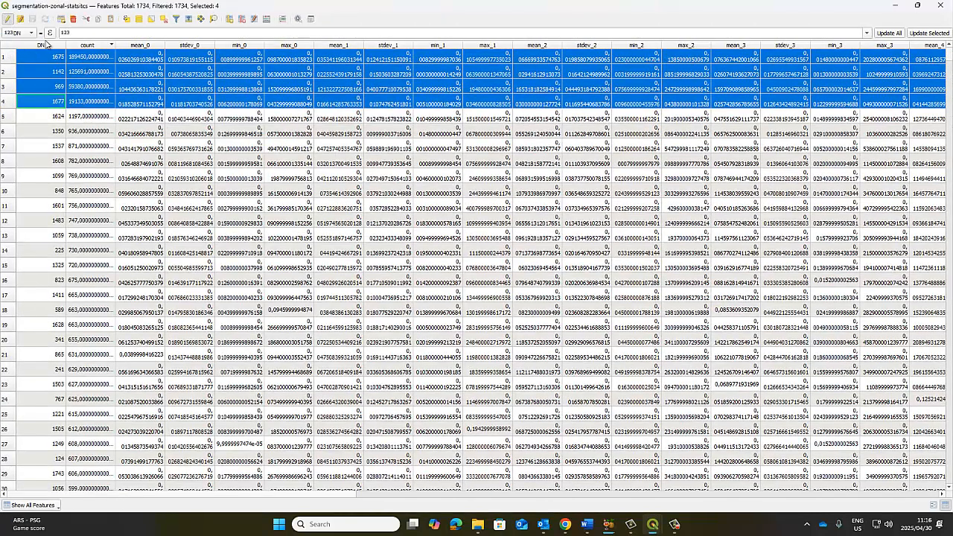
click(72, 21)
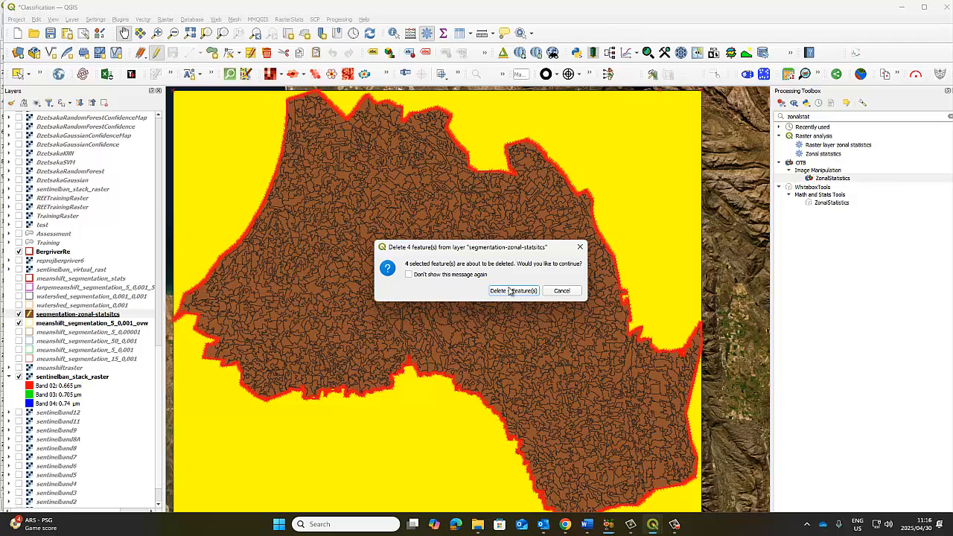
click(511, 291)
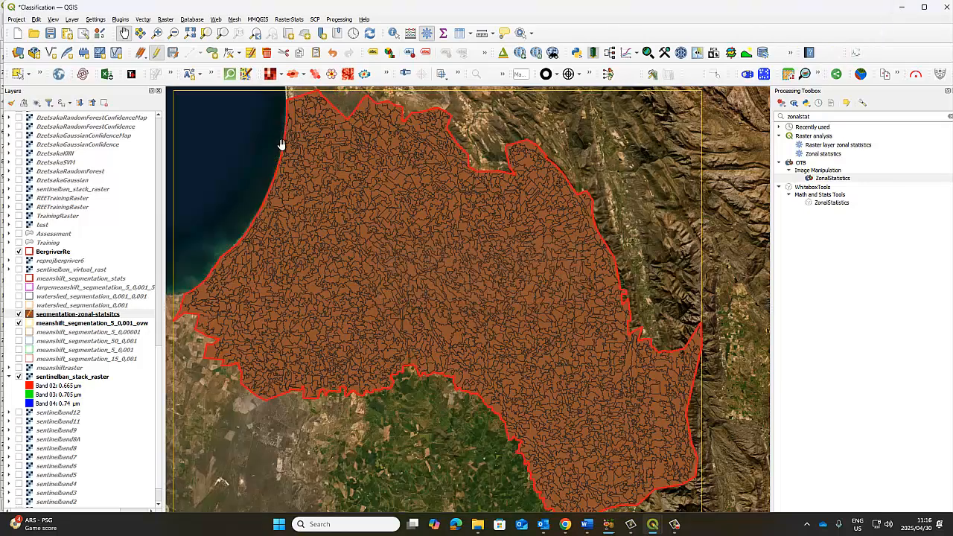
Step: Return to the segmentation-zonal-statsitcs attribute table, stop editing the layer and save its changes
mouse_move(658, 527)
click(703, 475)
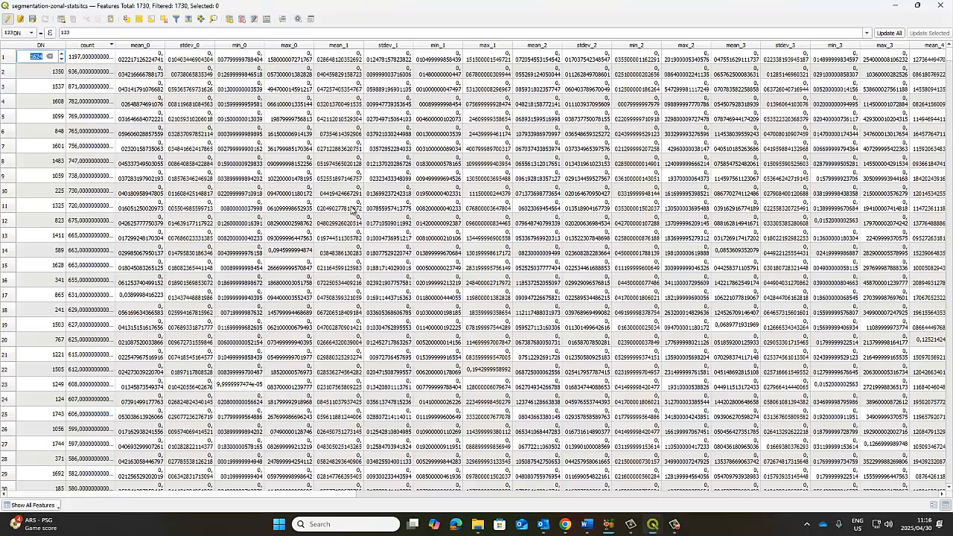
click(6, 22)
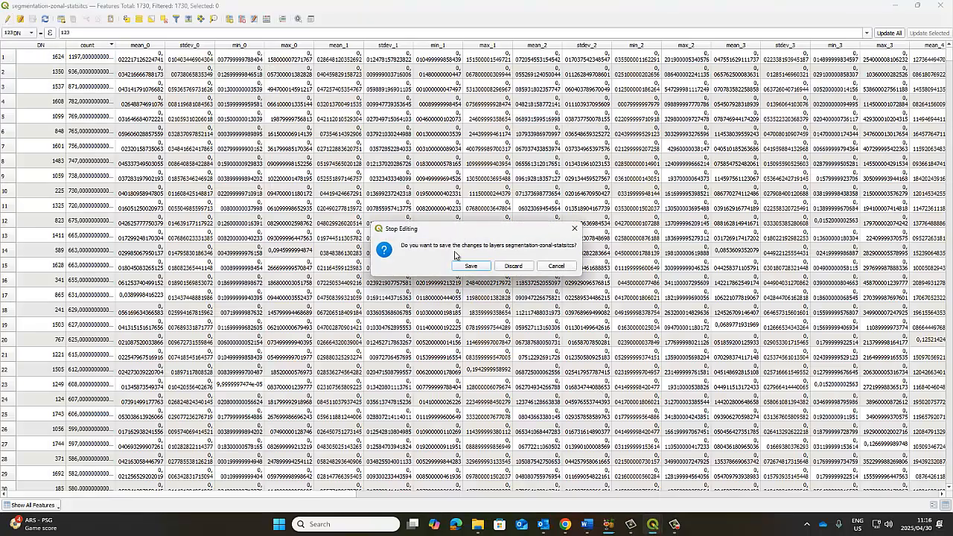
click(472, 270)
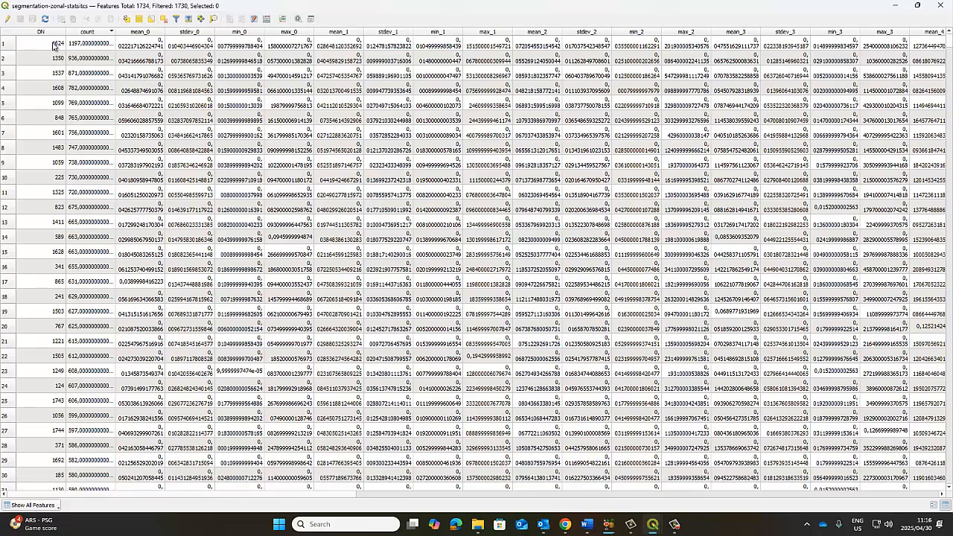
Step: Sort the records by ascending DN, select the record with DN 1, and examine its segment up close on the map
click(49, 32)
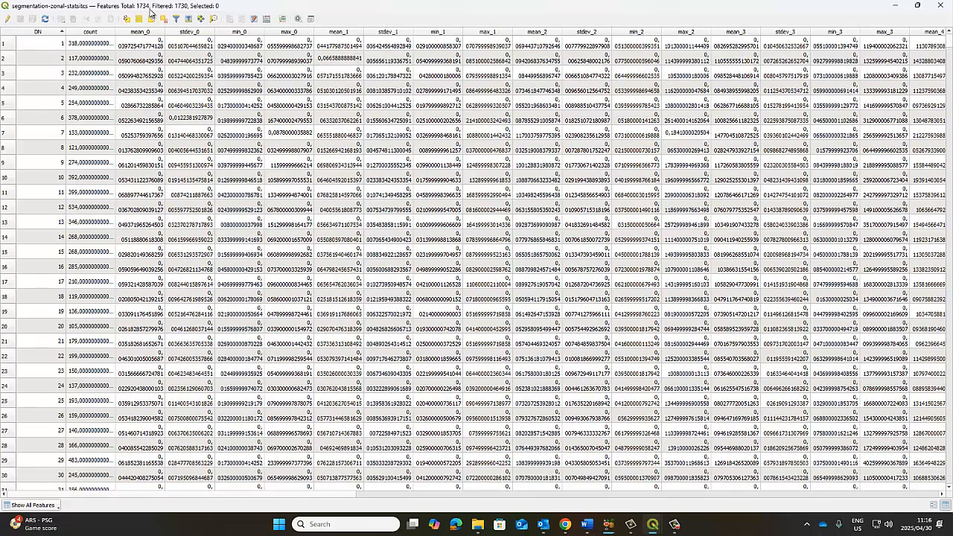
click(7, 47)
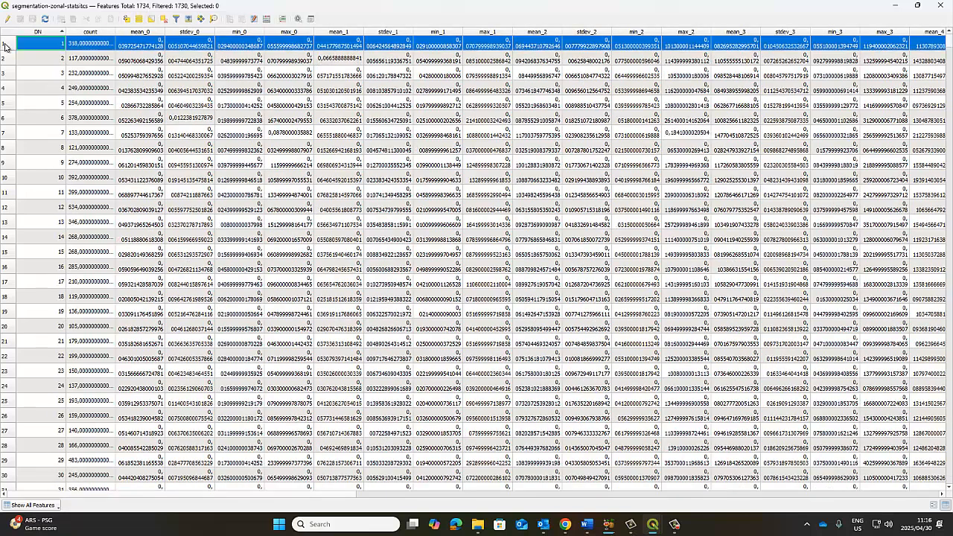
mouse_move(652, 531)
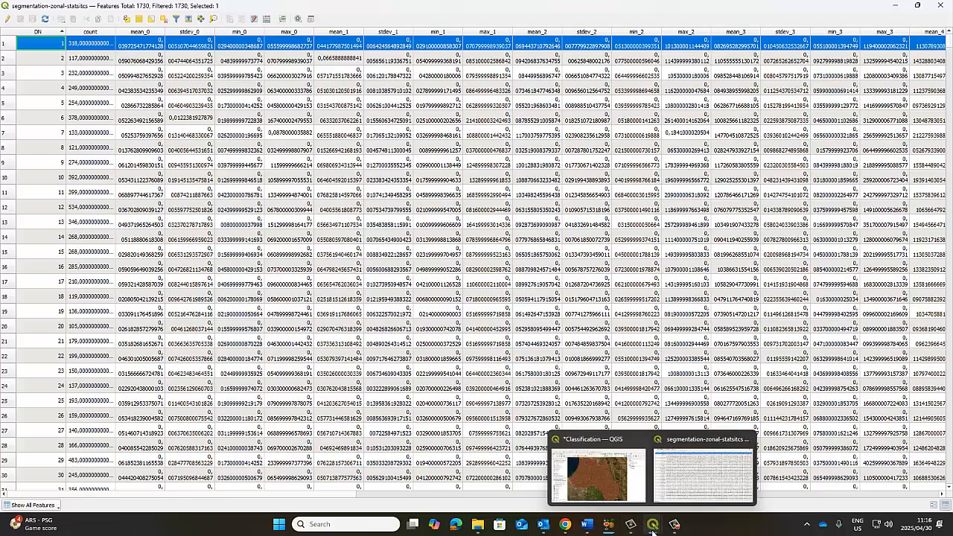
click(595, 466)
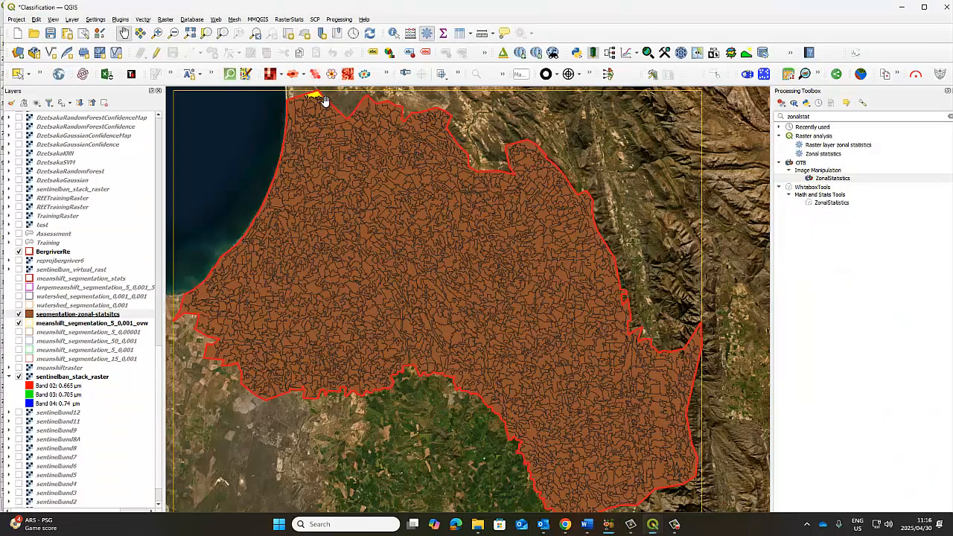
scroll(320, 106, up, 2)
drag(326, 139, 379, 312)
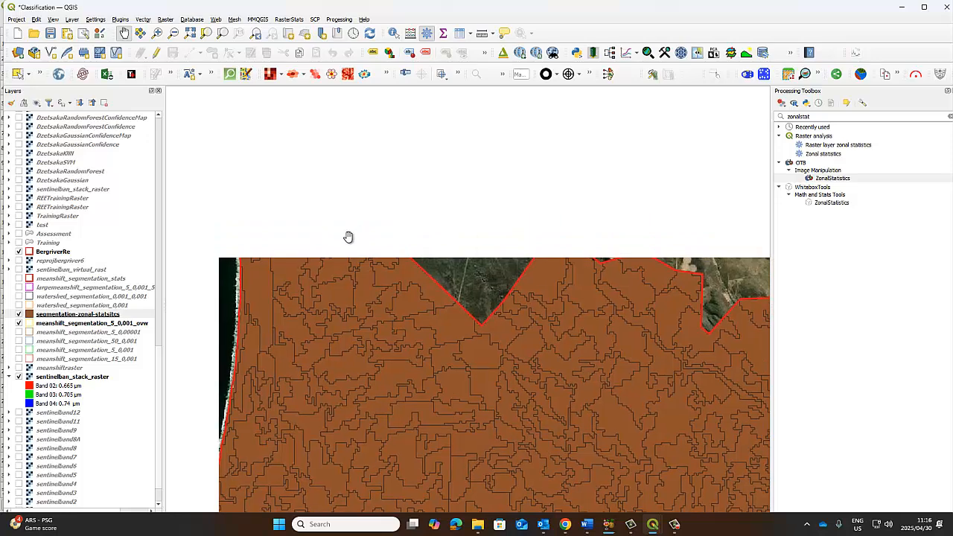
scroll(346, 230, up, 1)
scroll(346, 230, up, 1)
drag(349, 231, 375, 233)
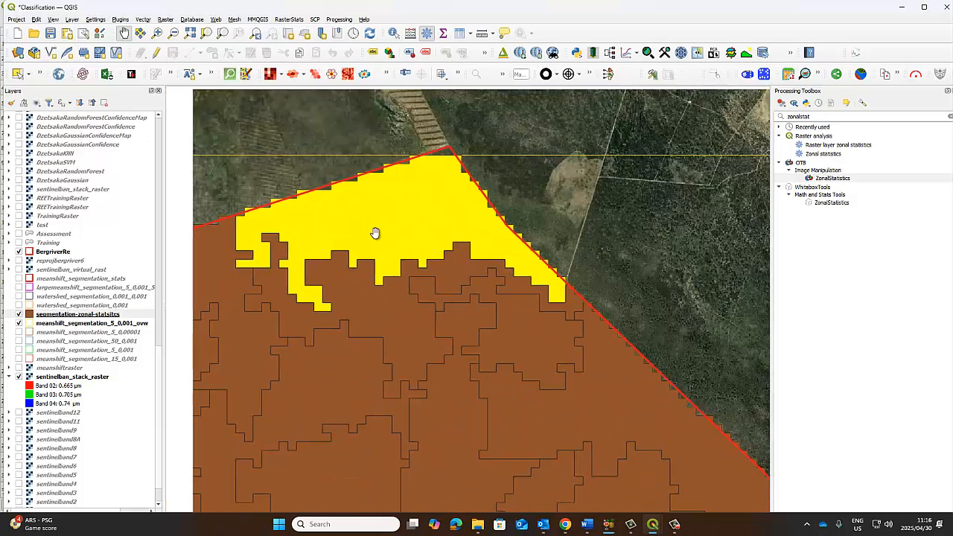
Step: Select the record with DN 2 in the attribute table and locate its segment on the map
mouse_move(652, 524)
click(804, 476)
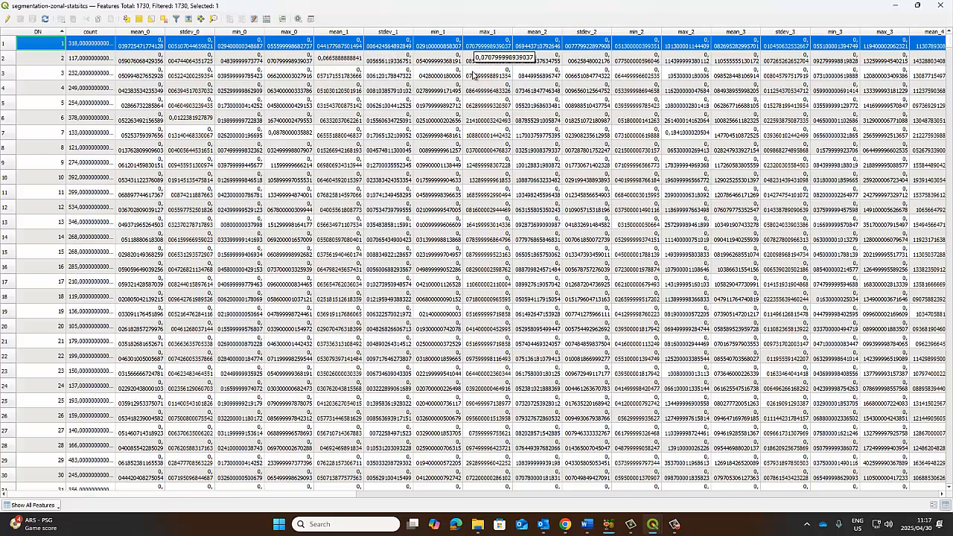
click(9, 59)
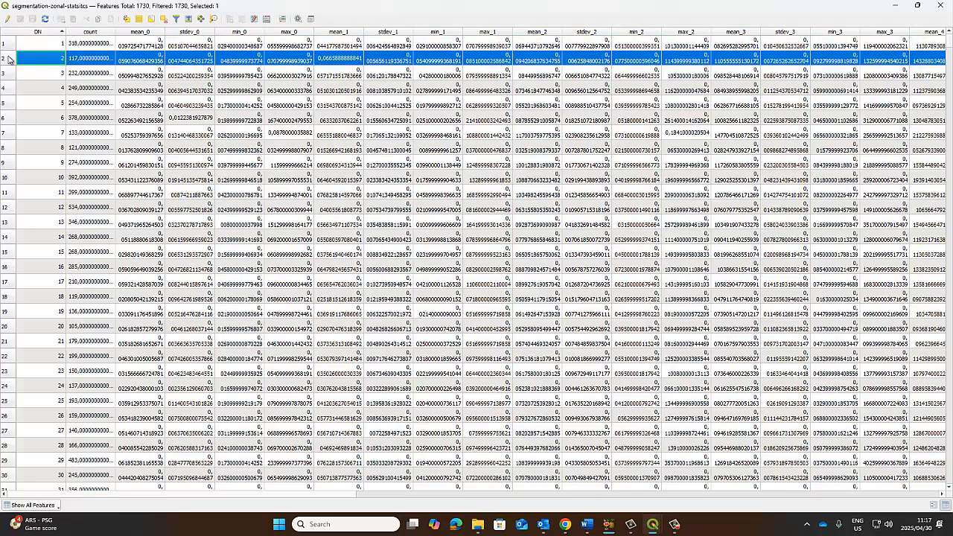
mouse_move(652, 523)
click(596, 469)
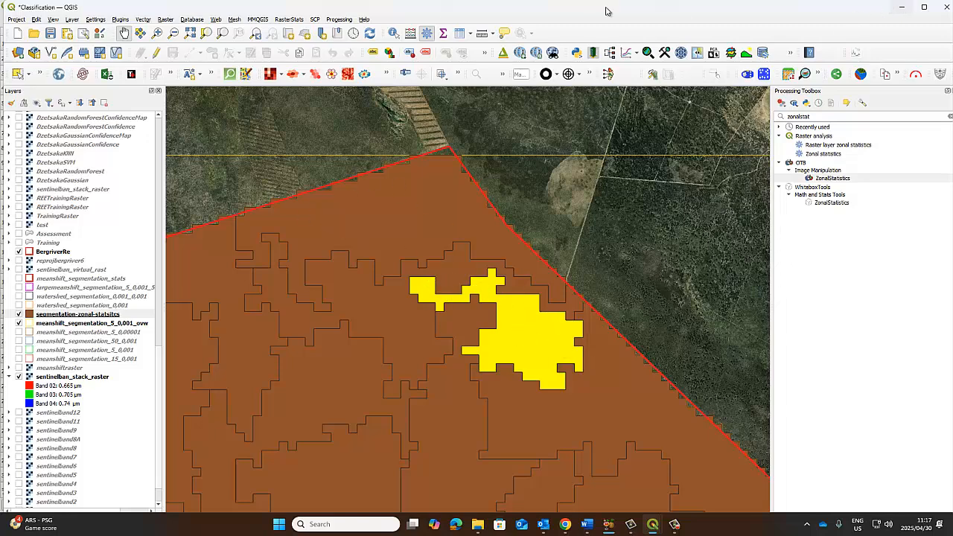
Step: Select the record with DN 1 again, close the attribute table, and view its segment among the neighbouring ones
mouse_move(656, 529)
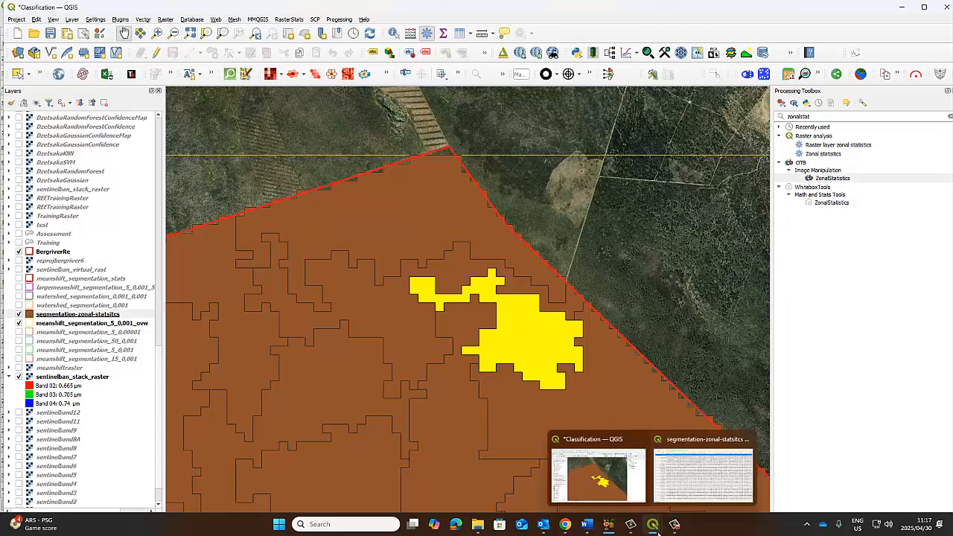
click(695, 457)
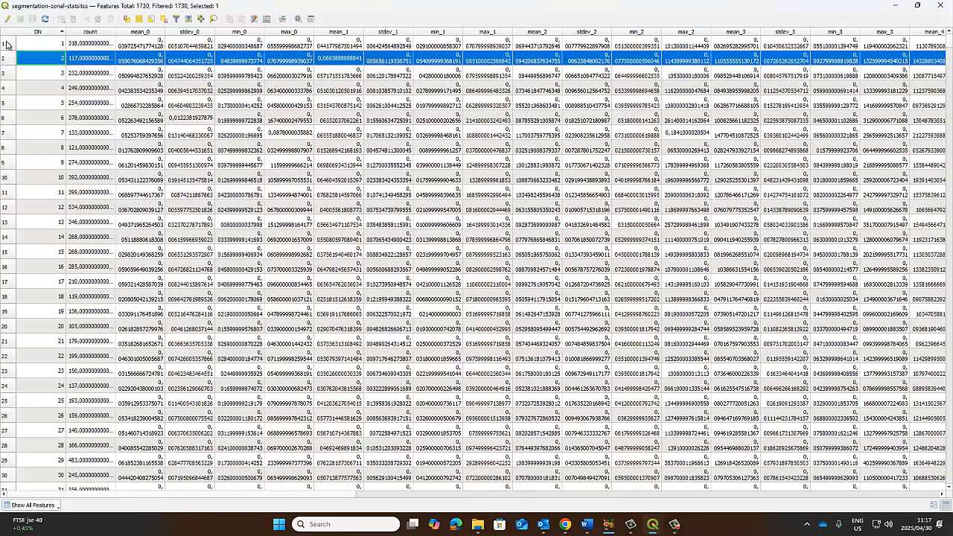
click(62, 44)
click(938, 6)
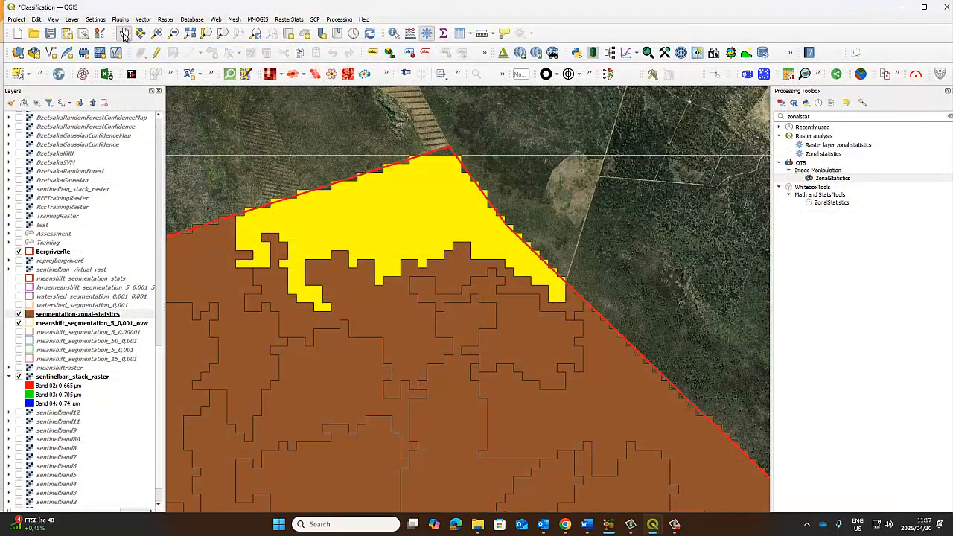
click(500, 137)
drag(415, 310, 507, 178)
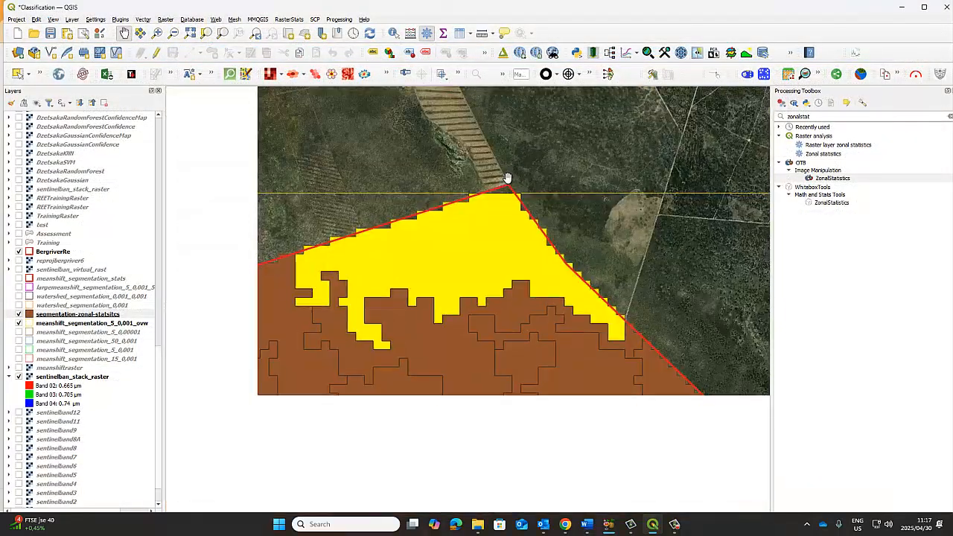
scroll(507, 178, down, 1)
scroll(491, 342, down, 1)
drag(494, 355, 492, 271)
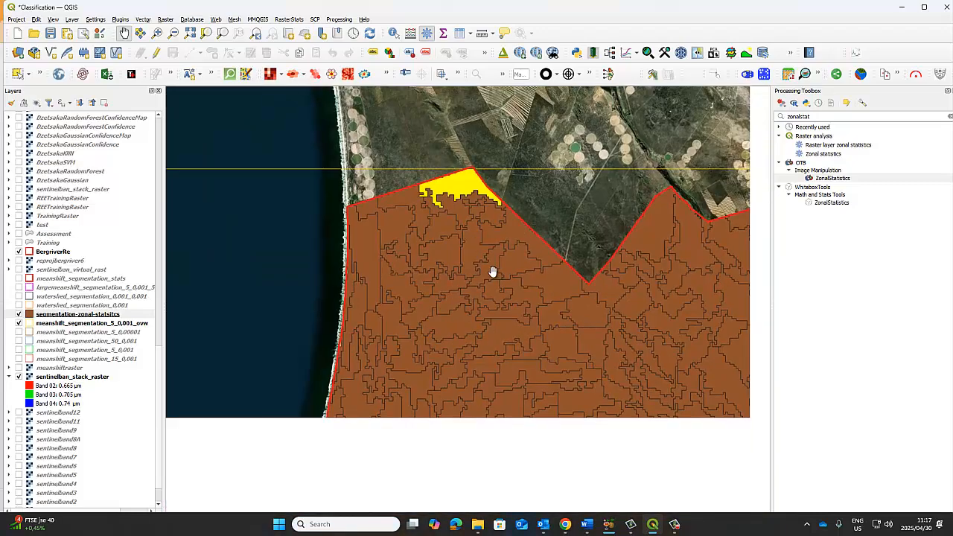
Step: Clear the record selection in the segmentation-zonal-statsitcs attribute table and close the table
scroll(492, 272, down, 1)
drag(621, 327, 443, 195)
scroll(519, 291, down, 1)
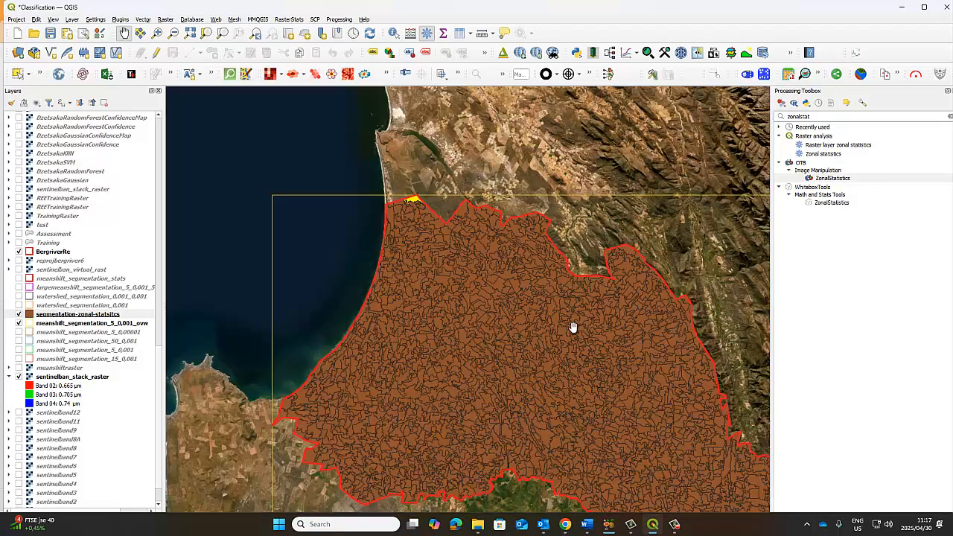
drag(573, 327, 501, 249)
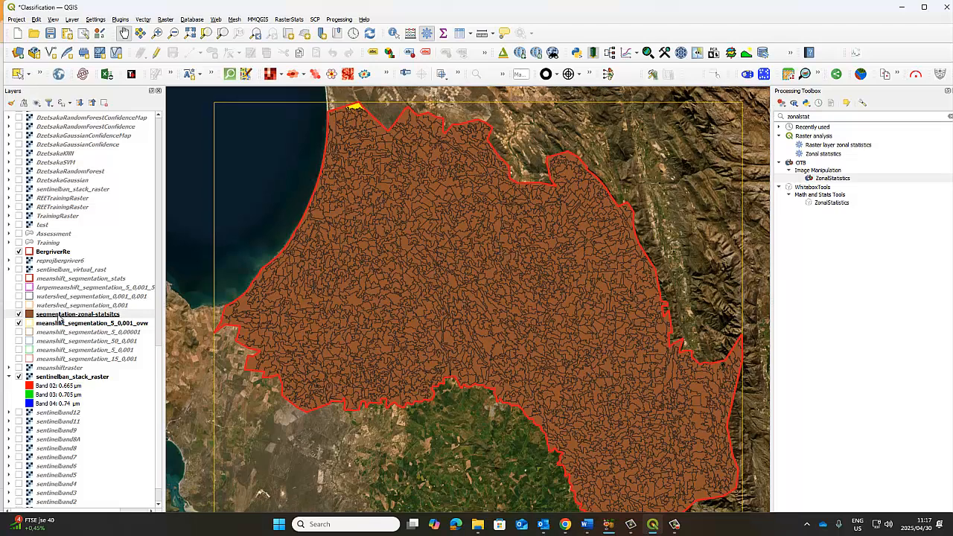
right_click(60, 317)
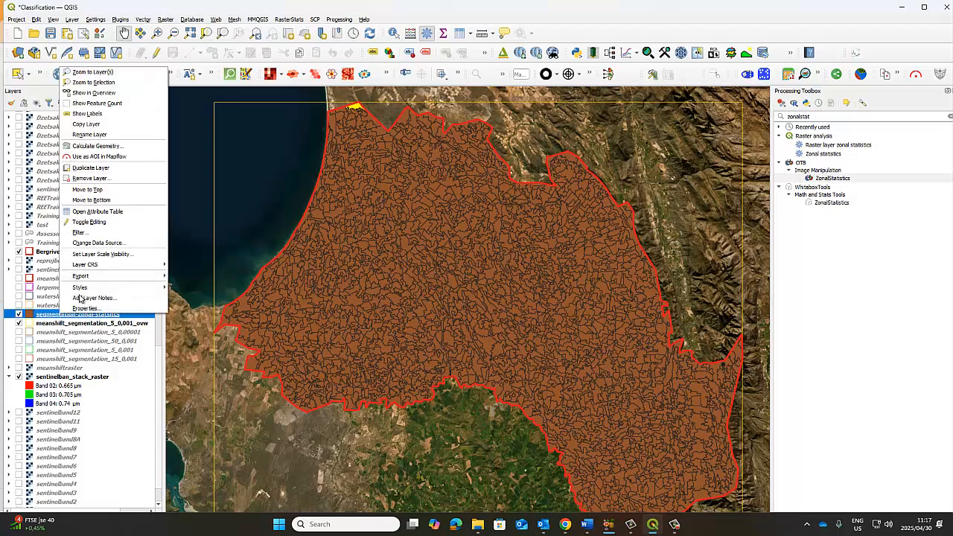
click(104, 210)
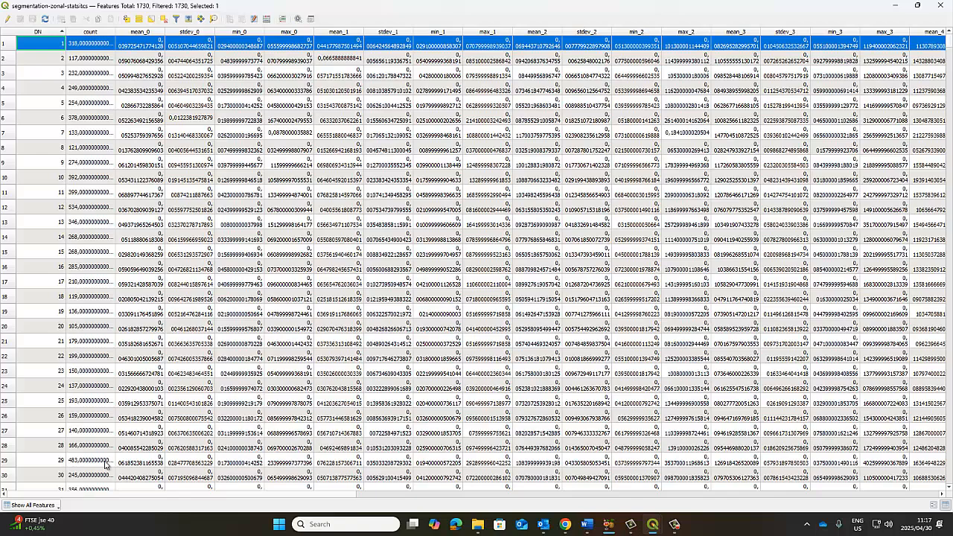
click(33, 505)
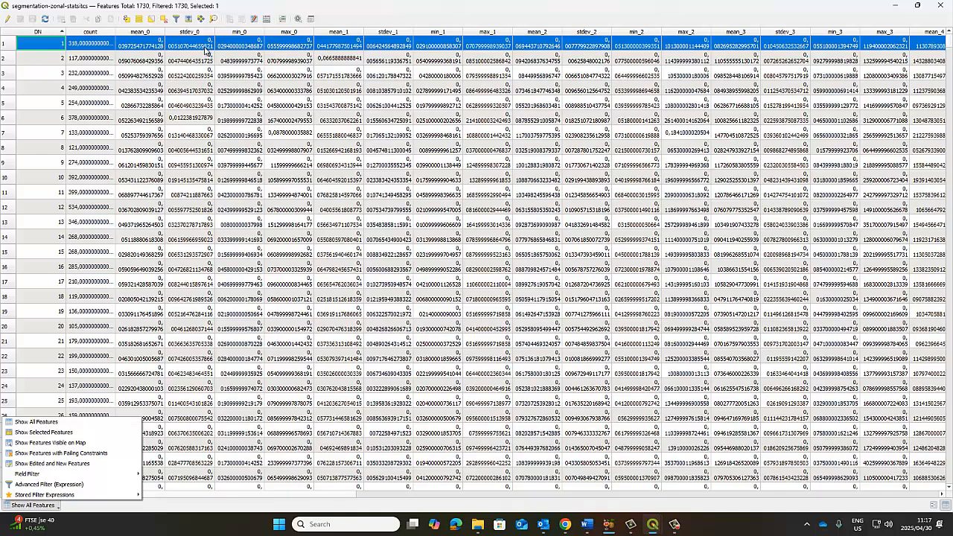
click(266, 4)
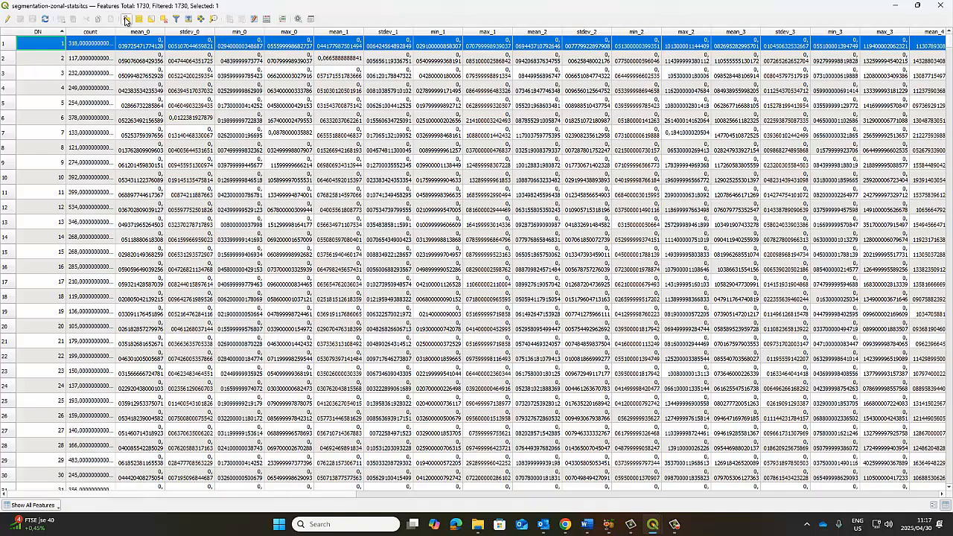
click(162, 20)
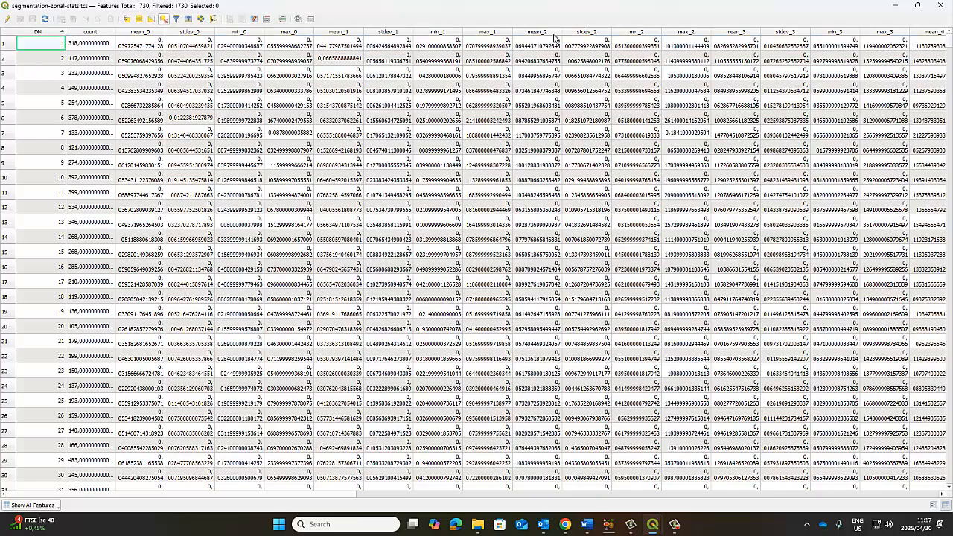
click(938, 5)
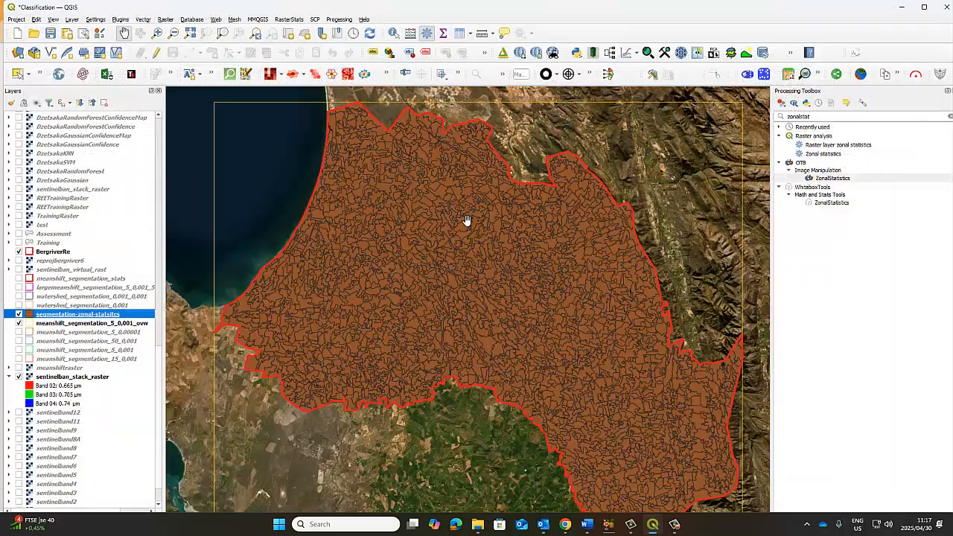
Step: Show the Training layer over the segments on the map and expand its class legend
drag(468, 219, 430, 201)
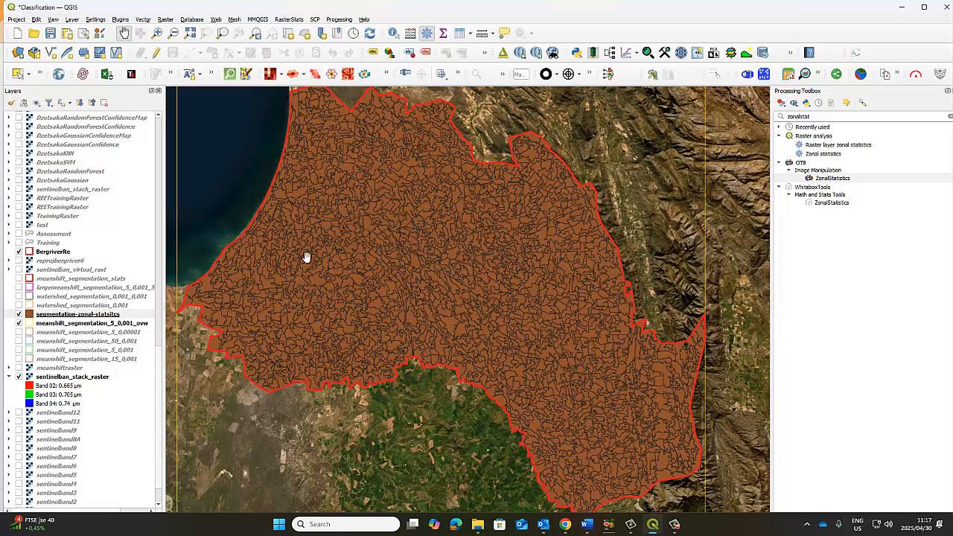
click(19, 243)
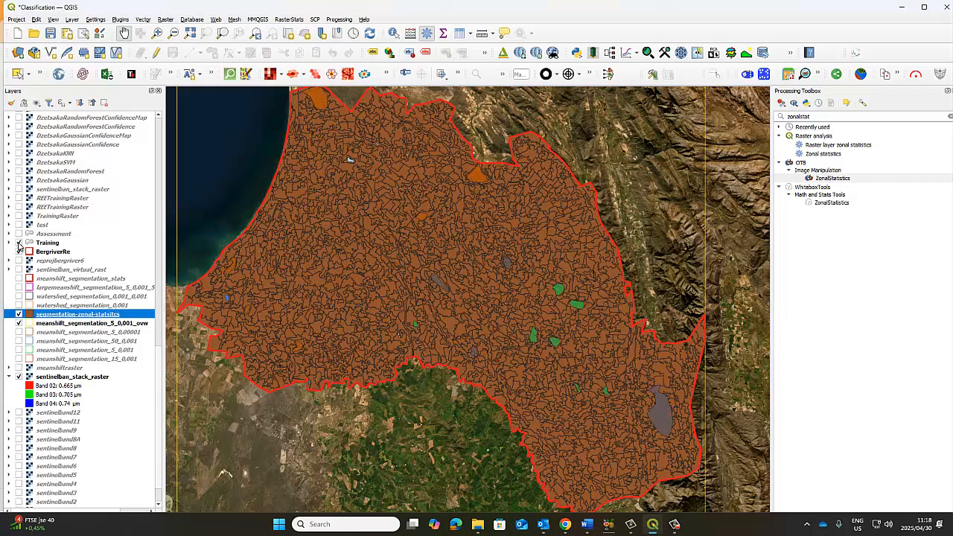
click(18, 243)
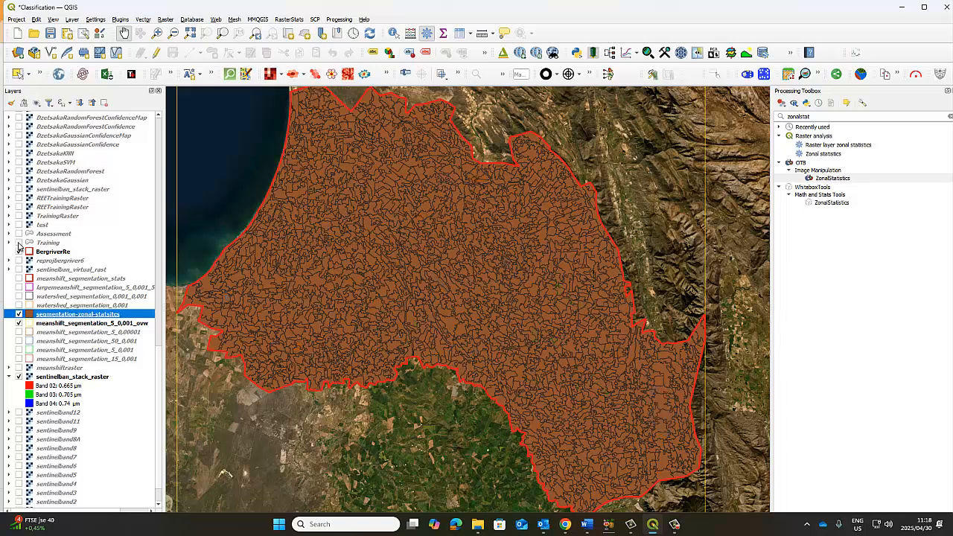
click(19, 243)
click(18, 234)
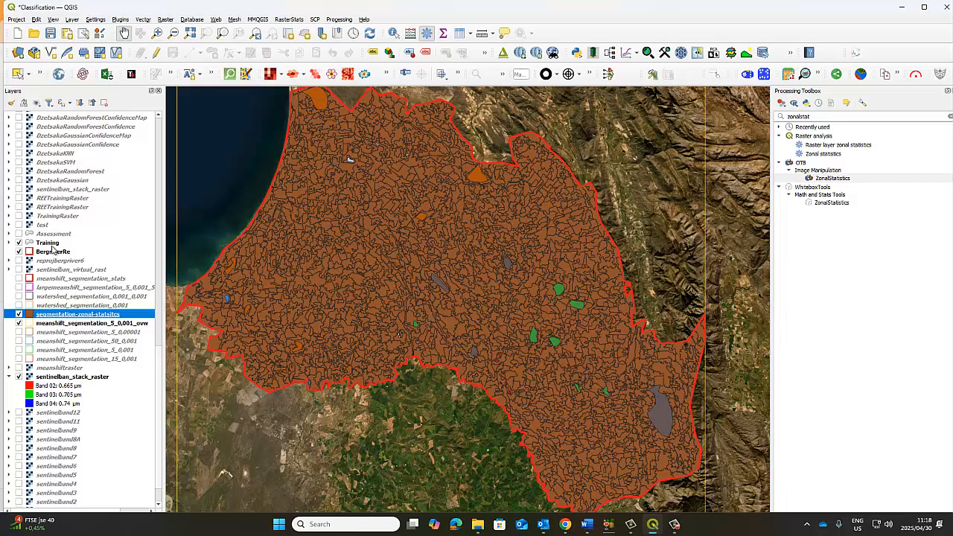
click(10, 242)
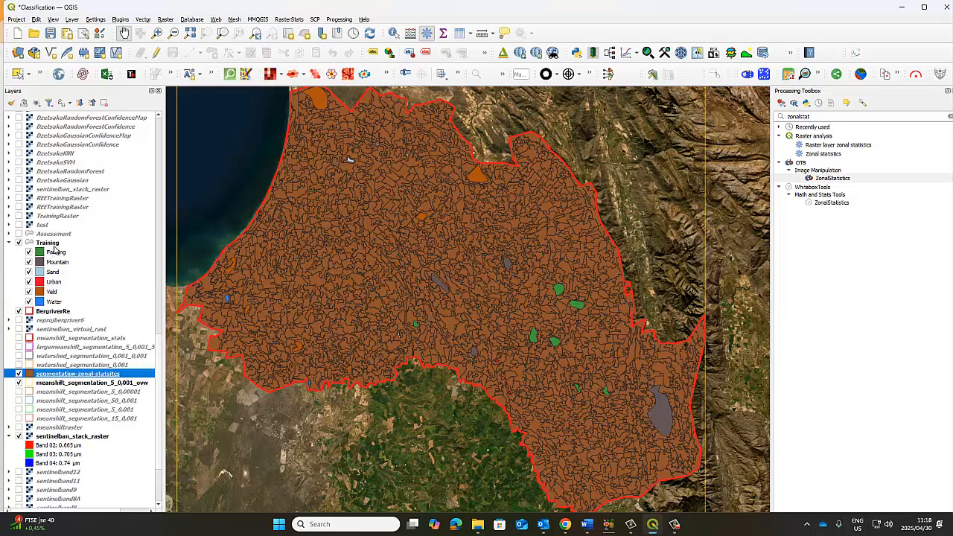
Step: Open the Training layer's attribute table, review the id and Class values of its records, and close the table
right_click(52, 245)
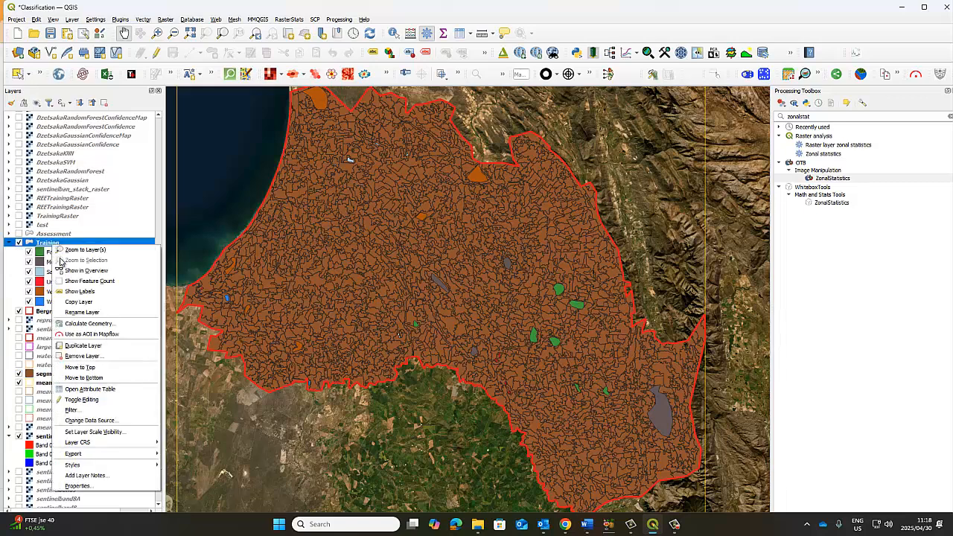
click(86, 391)
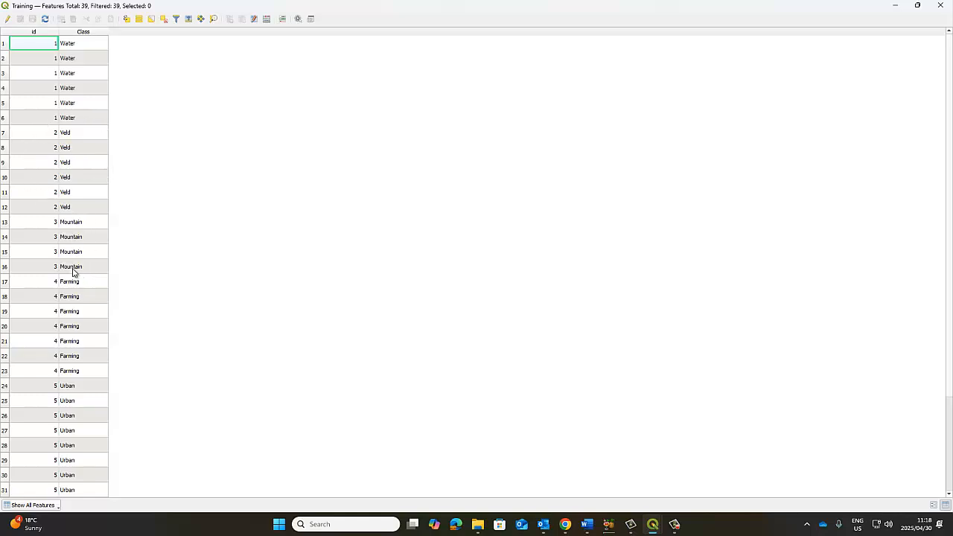
scroll(87, 356, down, 3)
scroll(88, 350, up, 3)
click(943, 6)
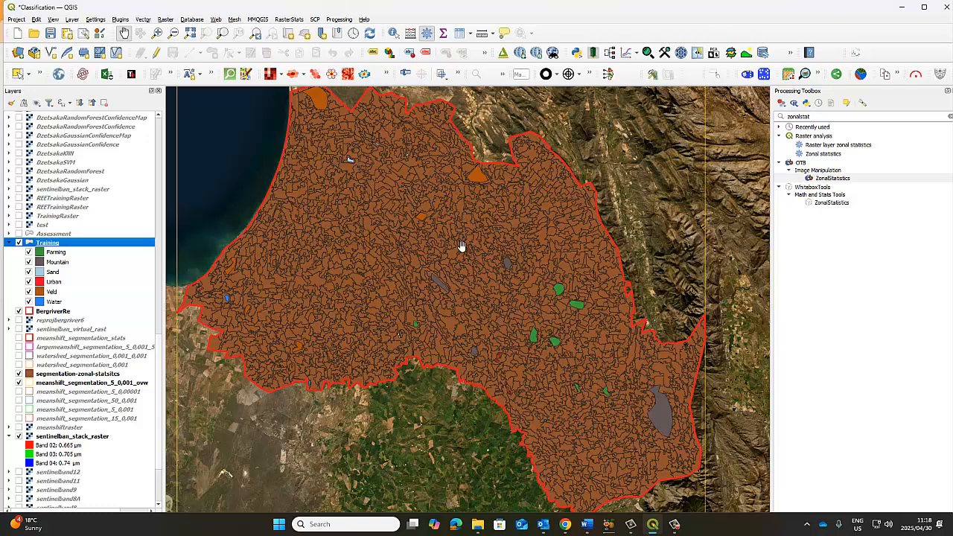
Step: Examine the elongated Mountain training polygon against the segments, then hide the Training layer to view the full segmentation and show it again
scroll(444, 291, up, 4)
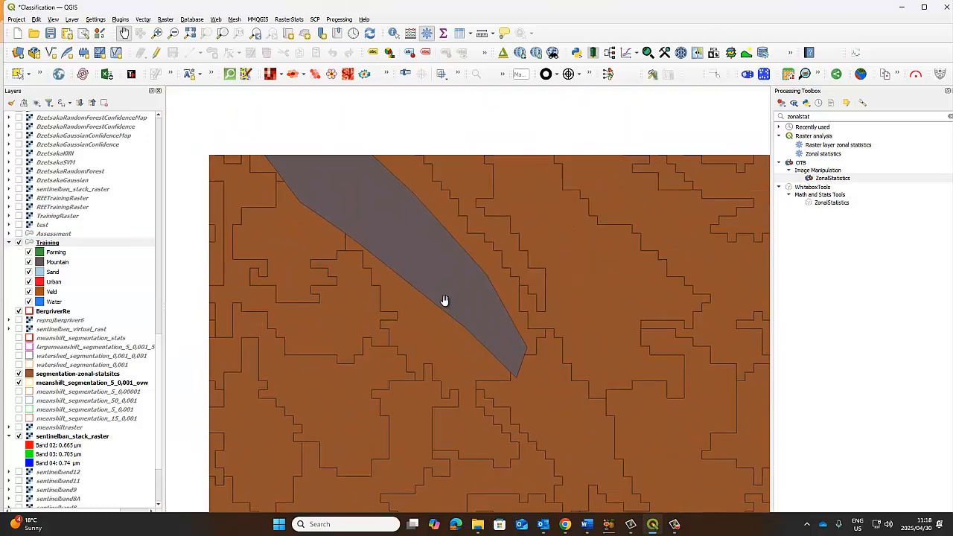
scroll(445, 298, down, 1)
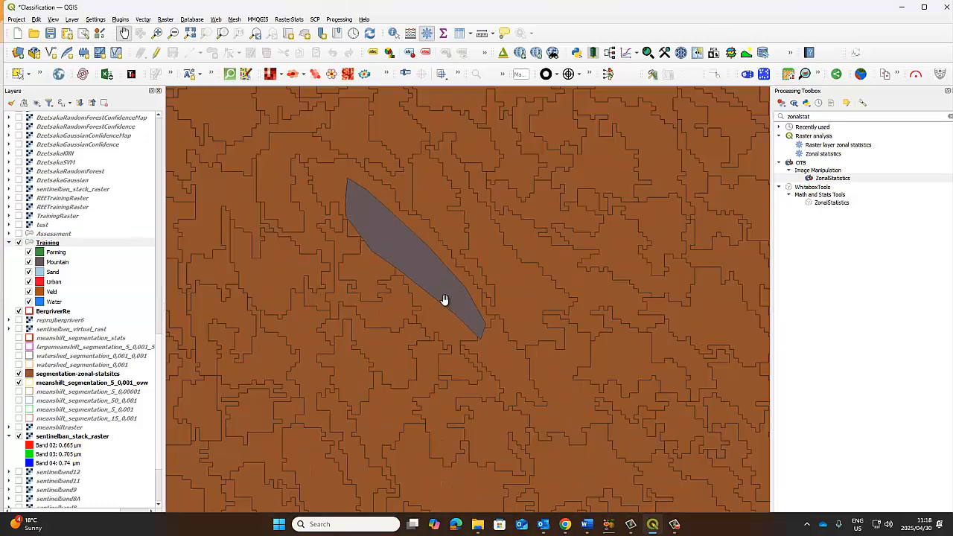
click(22, 244)
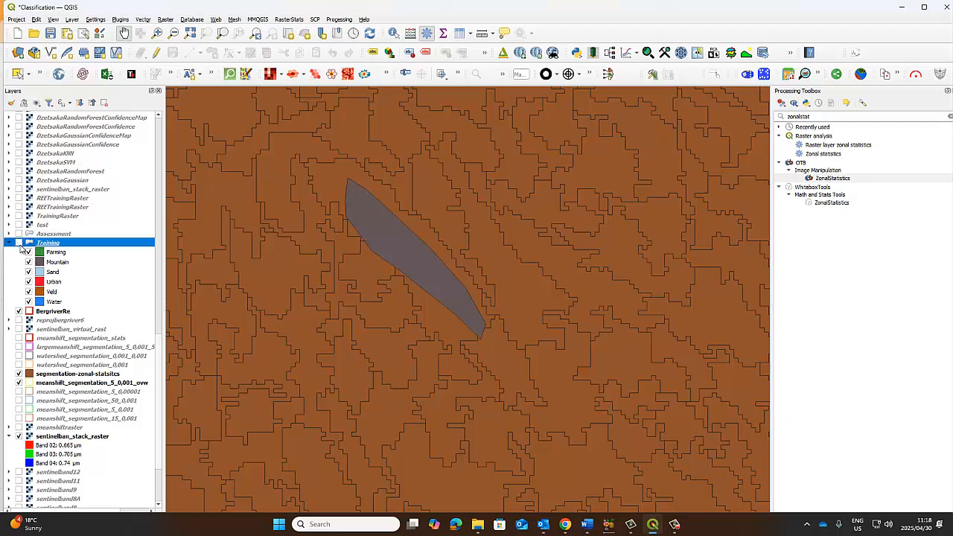
scroll(351, 275, down, 4)
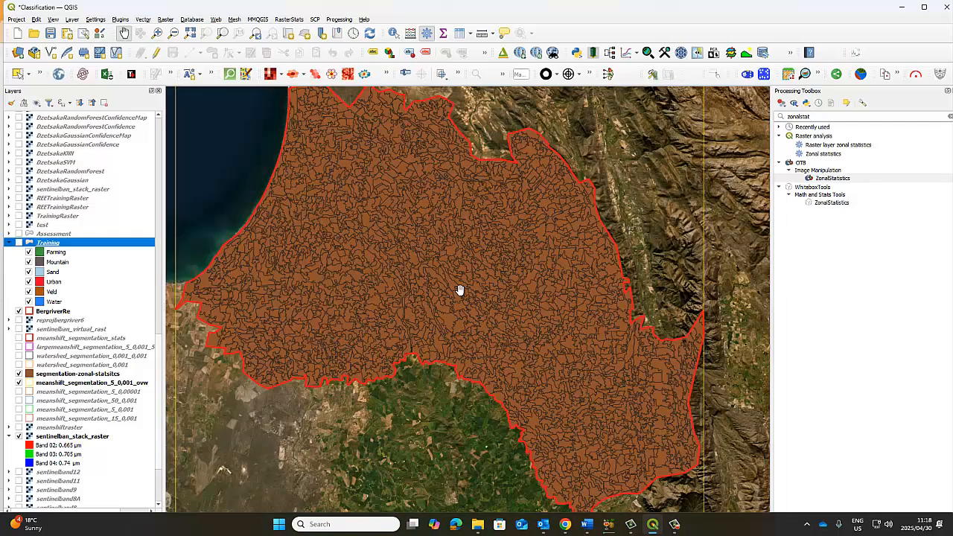
click(20, 244)
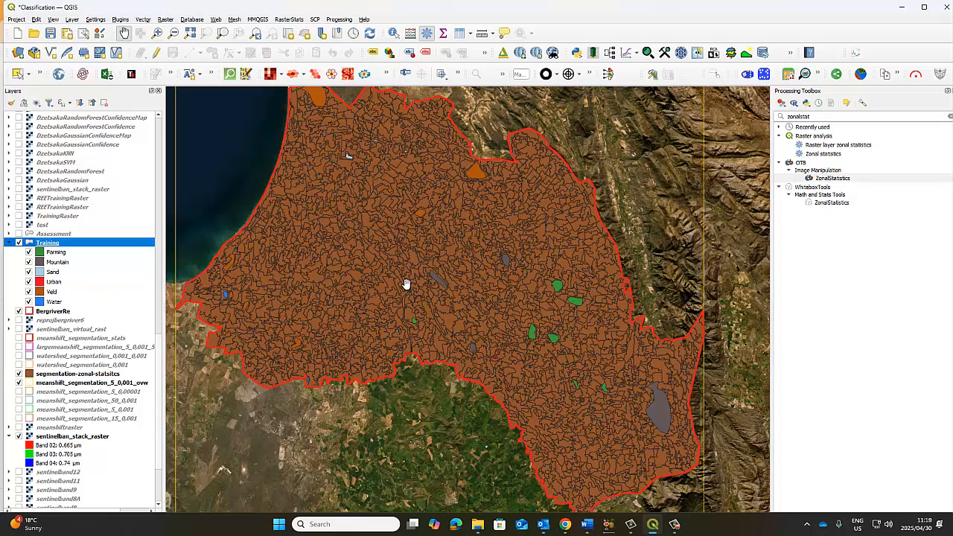
Step: Examine the Urban, Water and Veld training polygons near the coast against the segments, then view the whole study area
scroll(200, 291, up, 3)
scroll(199, 292, up, 2)
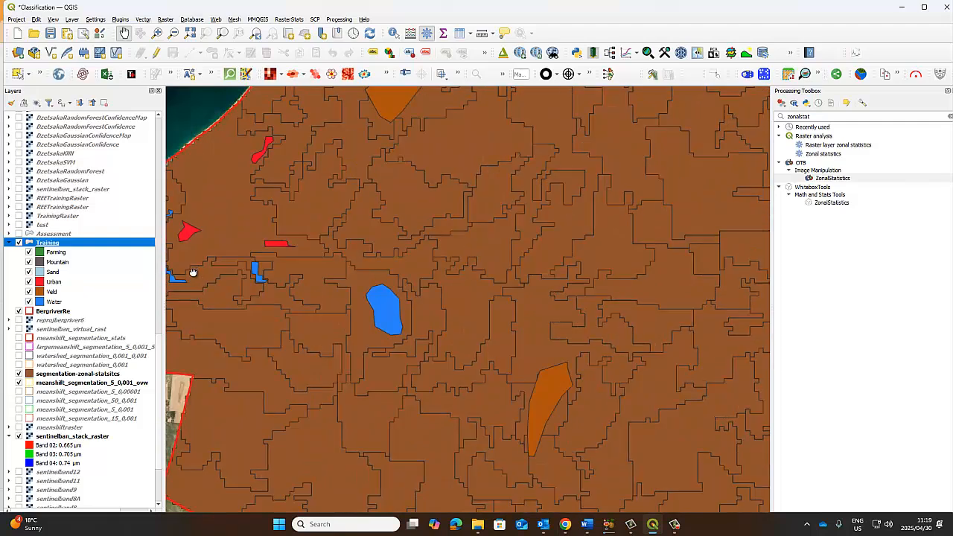
drag(191, 272, 270, 281)
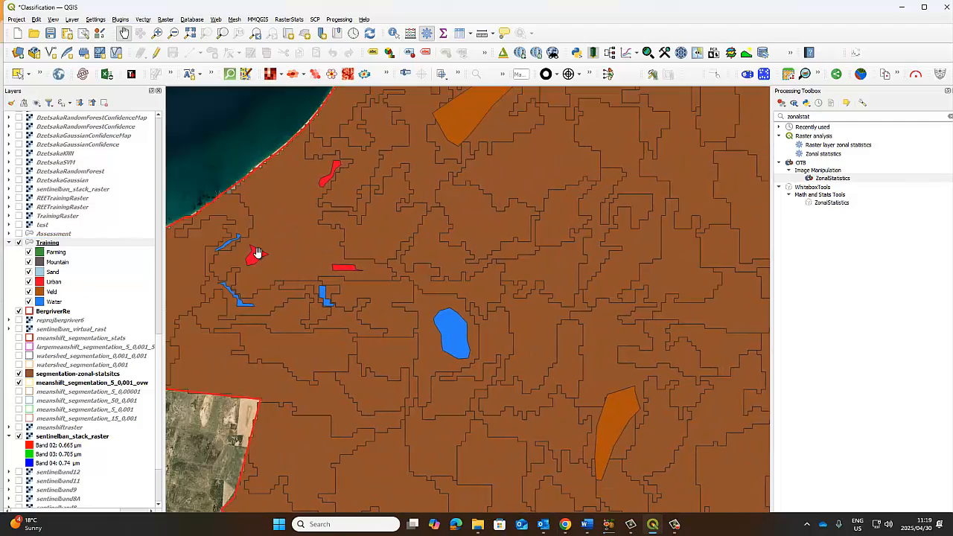
scroll(443, 285, down, 1)
scroll(443, 286, down, 1)
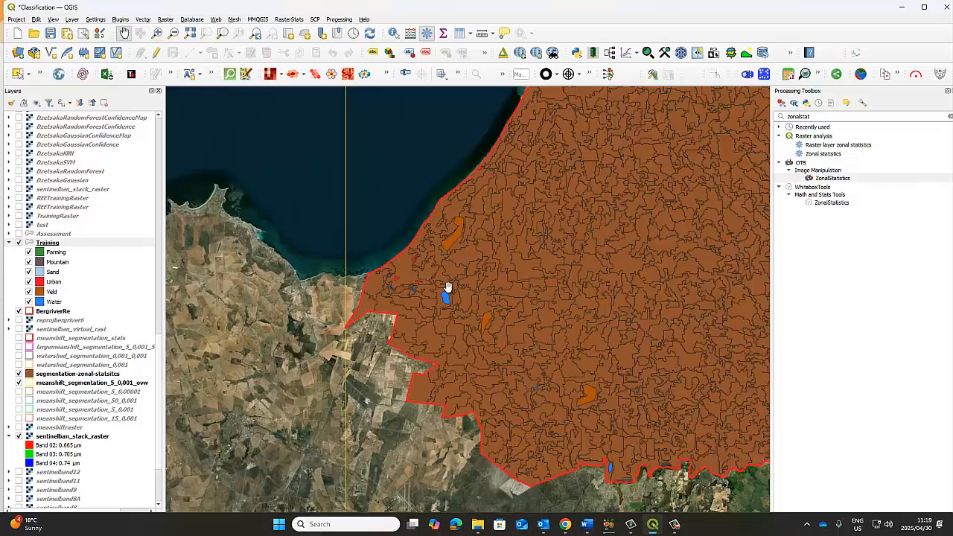
scroll(502, 323, down, 2)
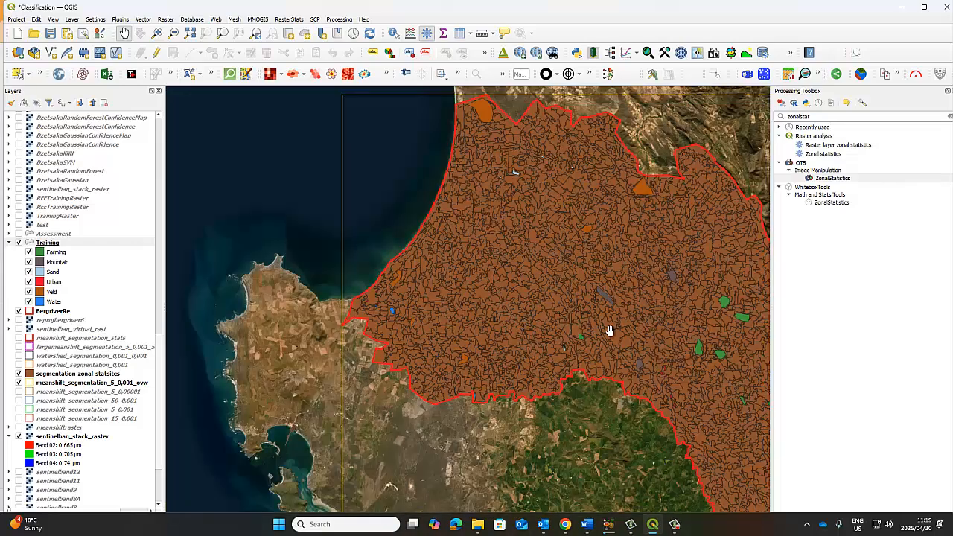
drag(609, 332, 458, 326)
mouse_move(560, 354)
mouse_down()
mouse_move(545, 323)
mouse_move(548, 352)
mouse_up()
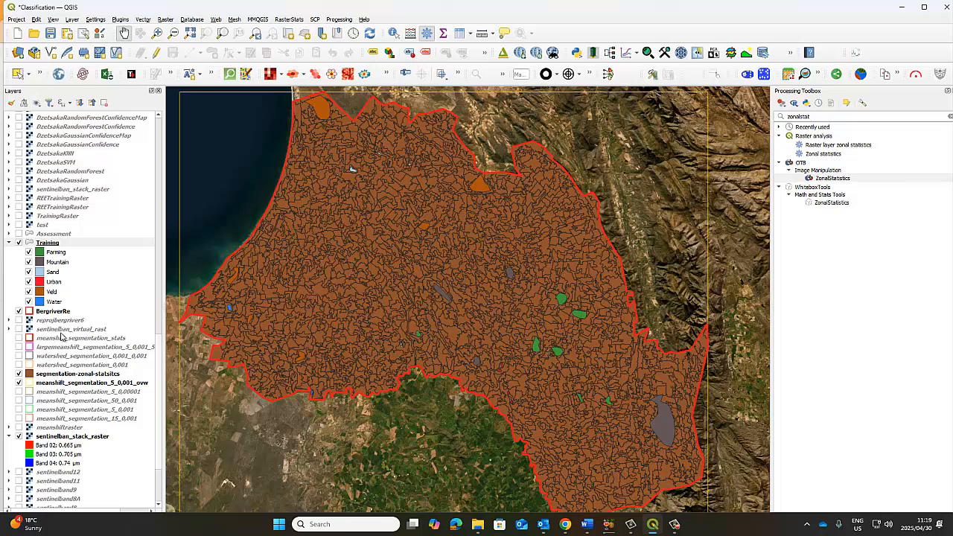
Step: Make Training the active layer and search the processing tools for "join attributes by location"
click(66, 375)
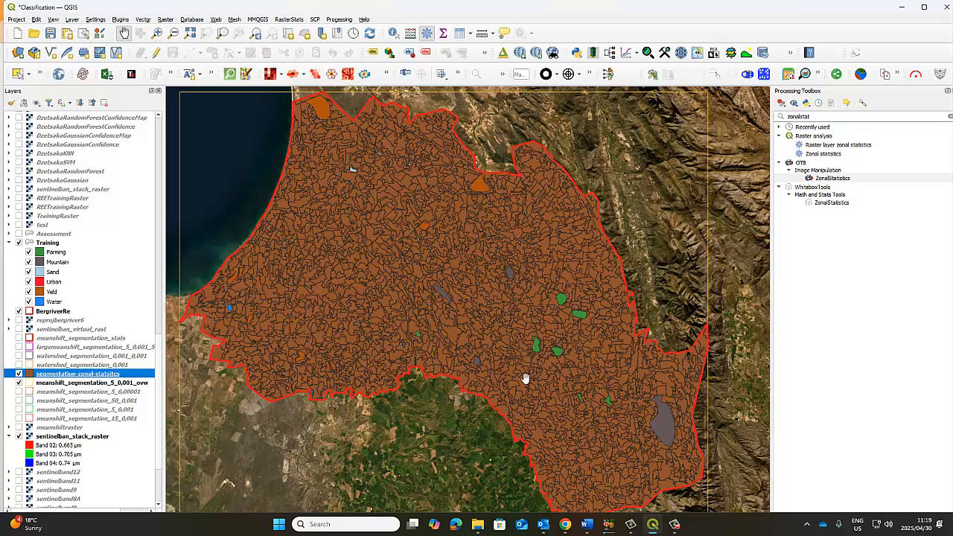
click(51, 243)
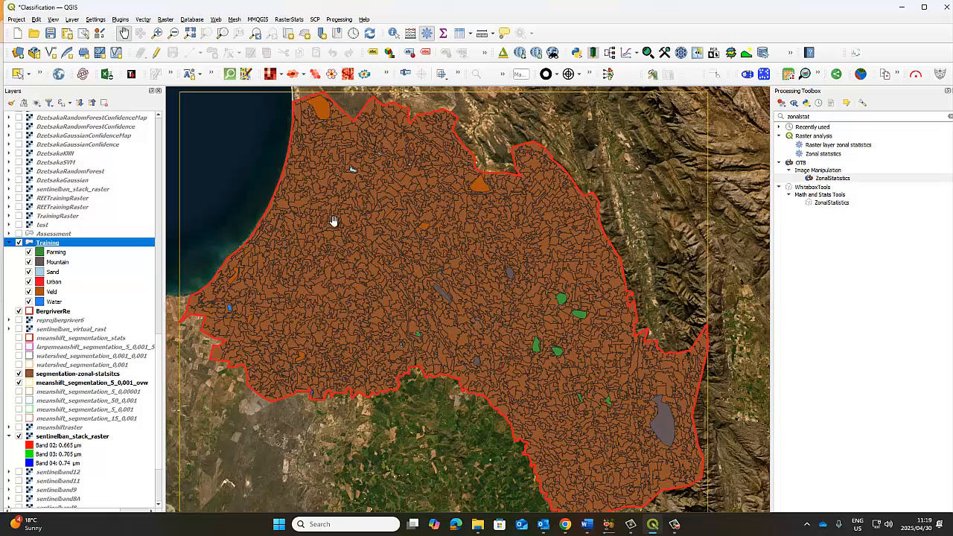
drag(333, 220, 338, 212)
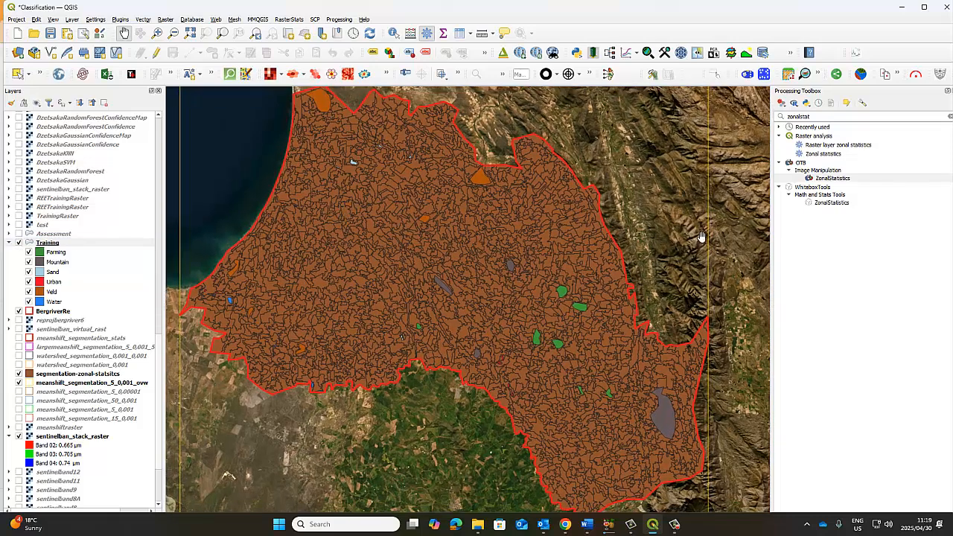
drag(816, 117, 772, 112)
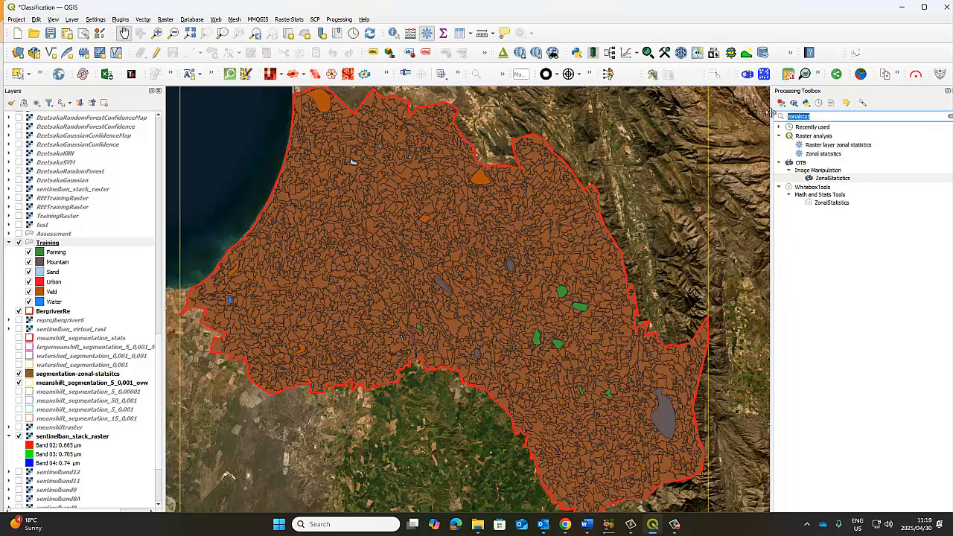
key(BackSpace)
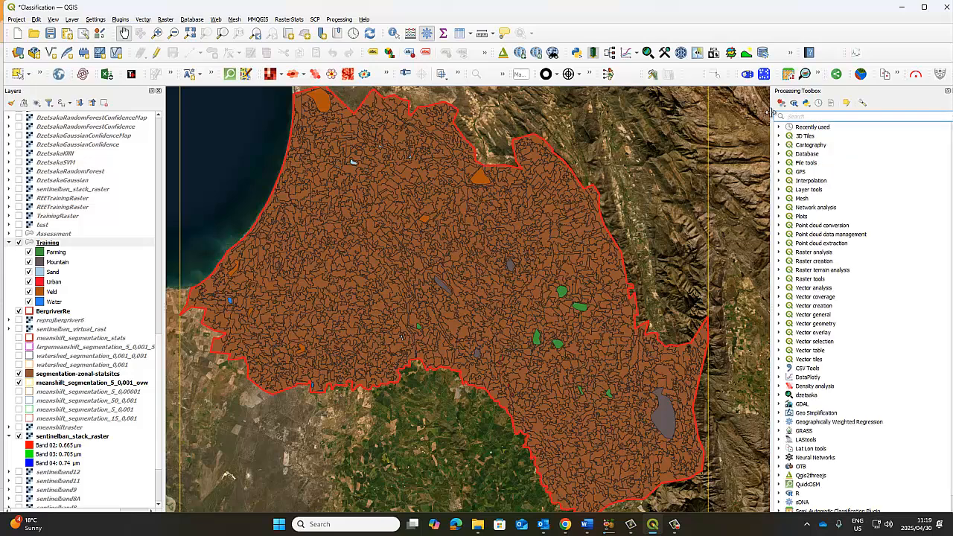
text(join)
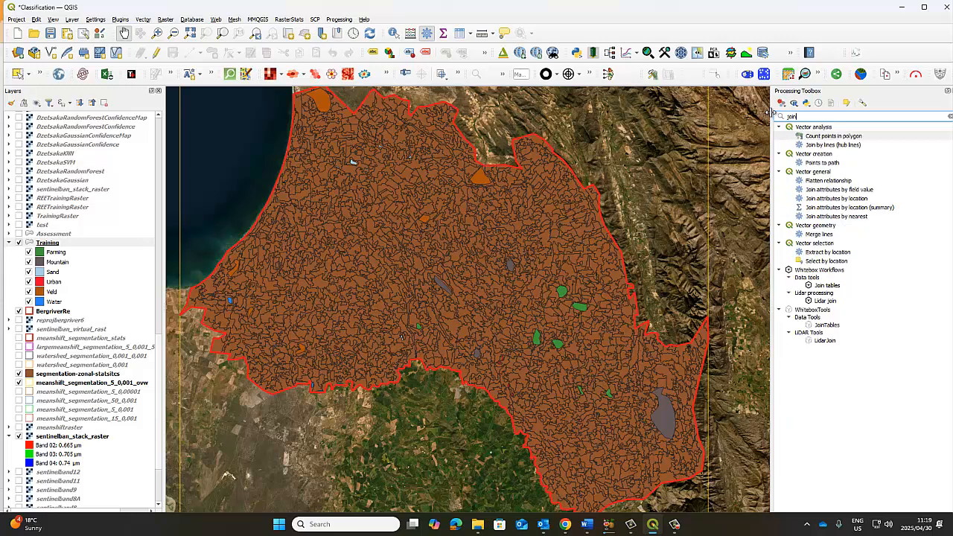
text( attr)
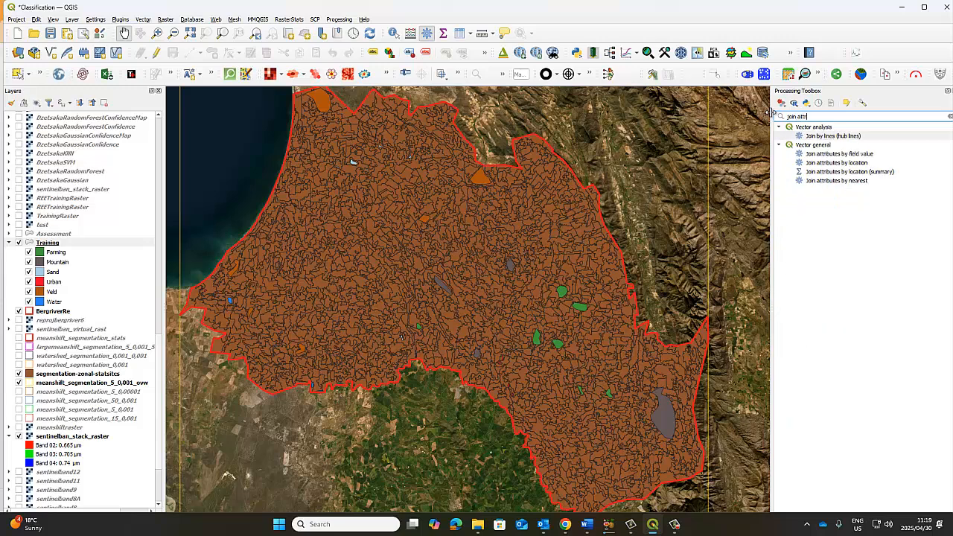
text(ibutes)
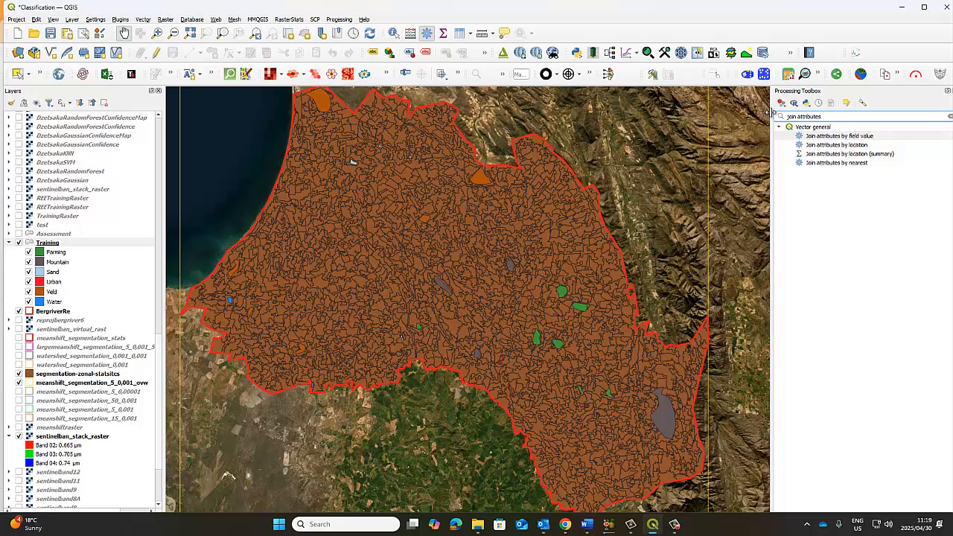
text(by location)
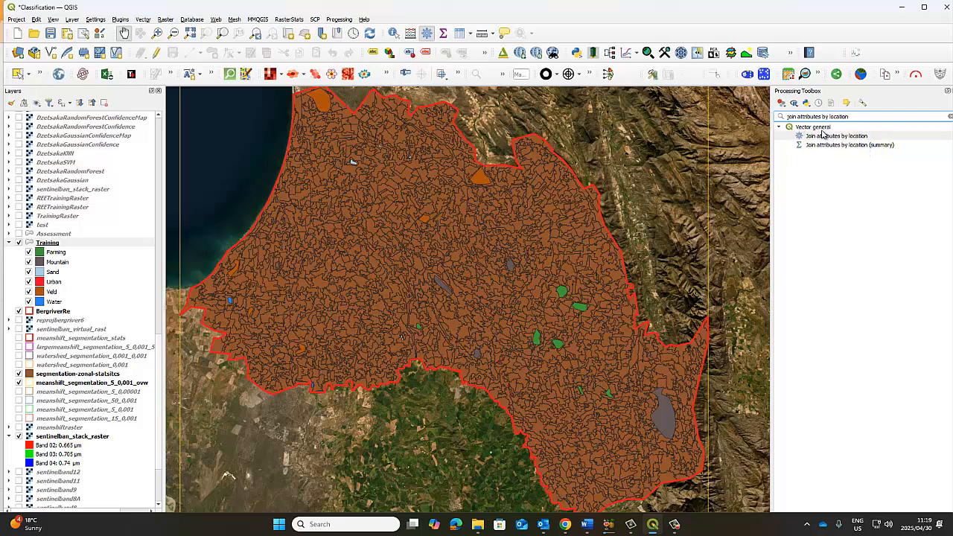
Step: Search the processing tools for "join", clear the search, and browse the OTB tool groups
drag(847, 116, 782, 116)
key(BackSpace)
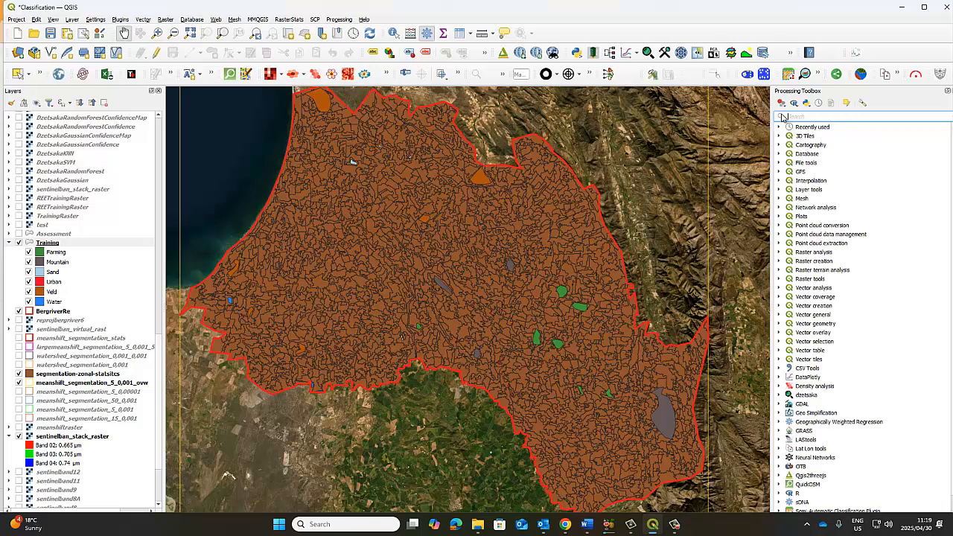
text(join)
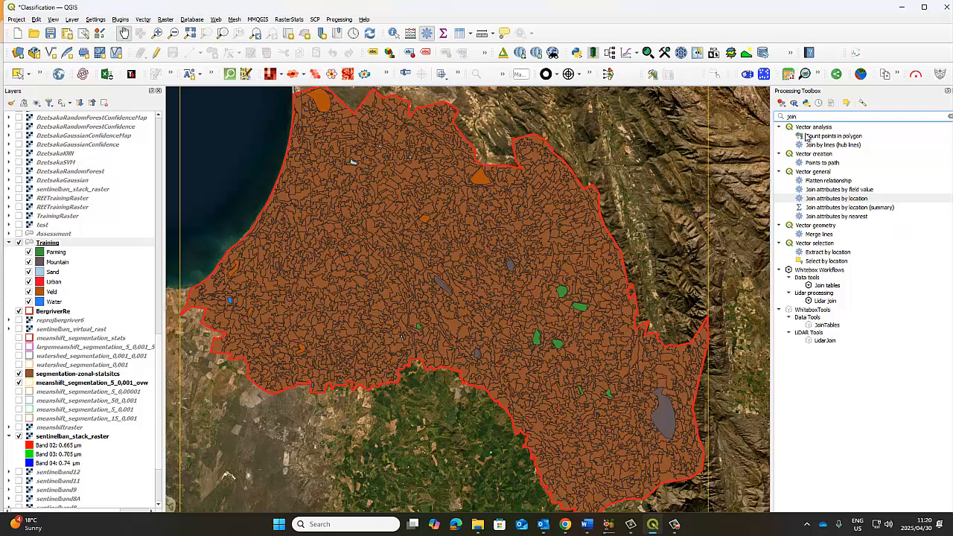
click(948, 117)
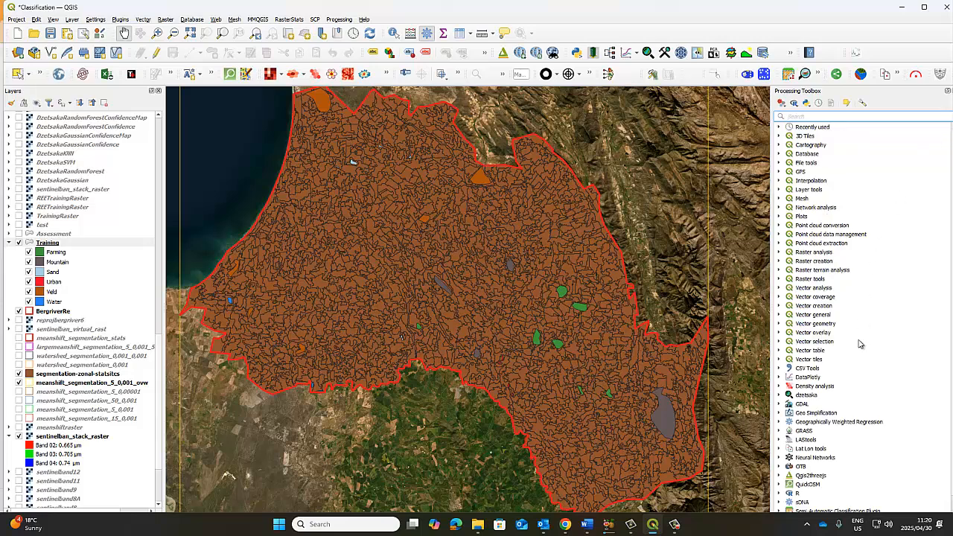
scroll(856, 354, down, 1)
click(781, 441)
scroll(830, 429, down, 3)
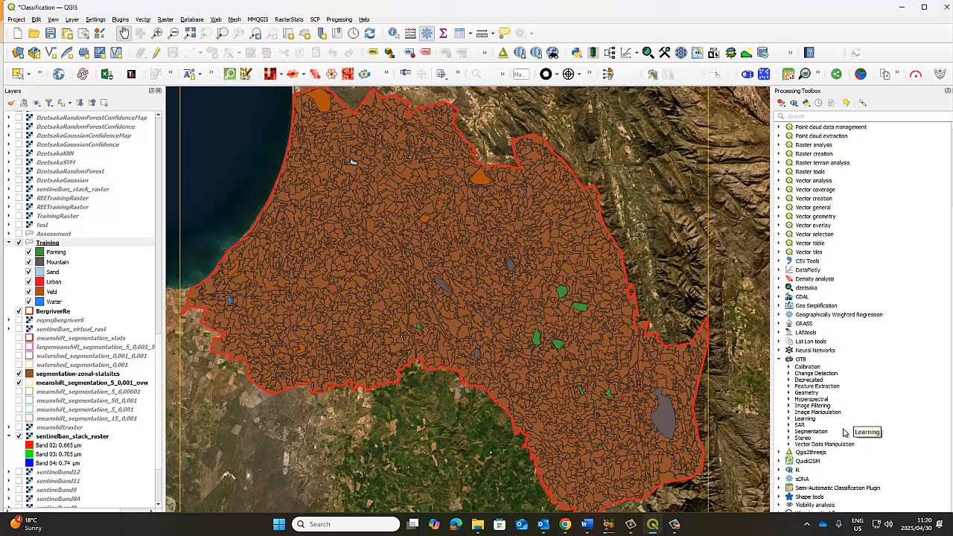
Step: Search the processing tools for "zonal", clear the search, and examine the OTB Image Manipulation tools
click(817, 116)
text(zonal)
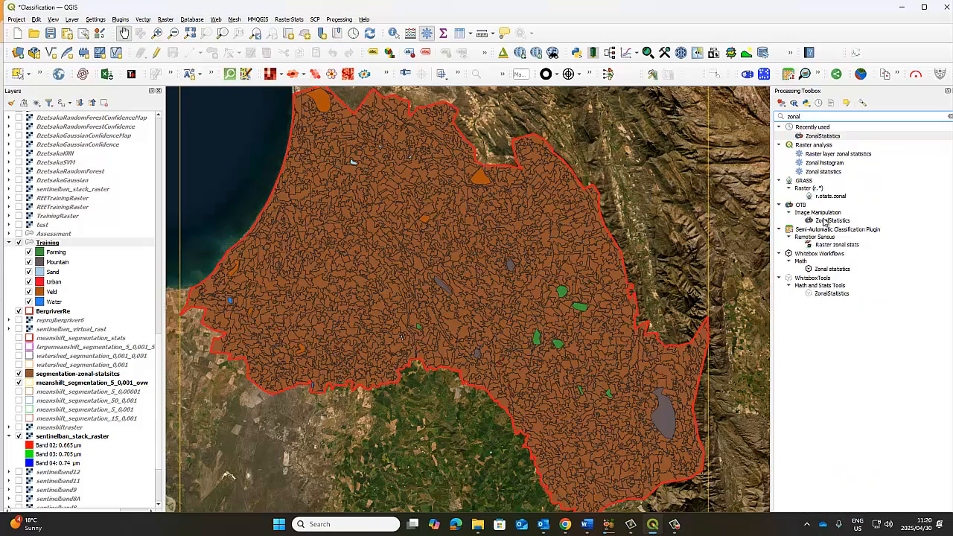
click(949, 118)
scroll(822, 457, down, 1)
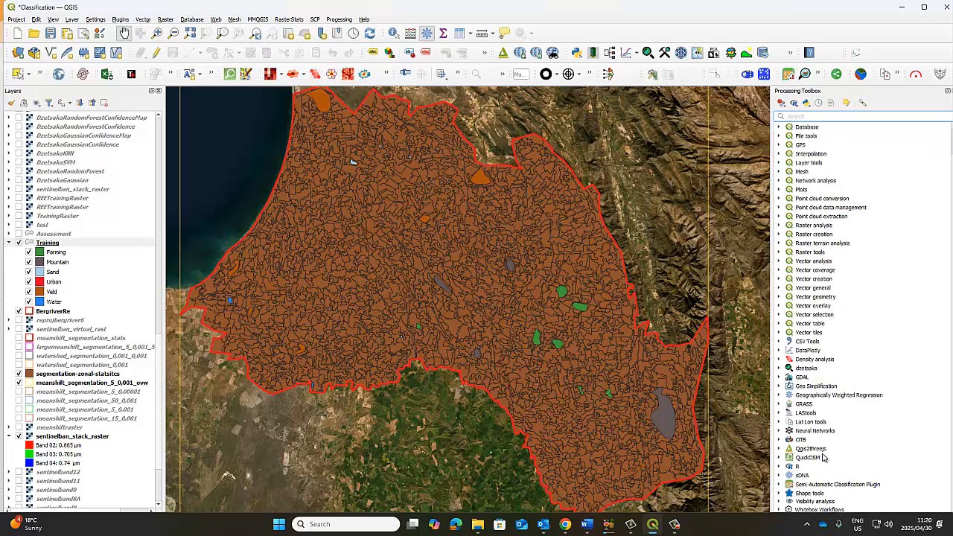
click(780, 441)
scroll(820, 442, down, 3)
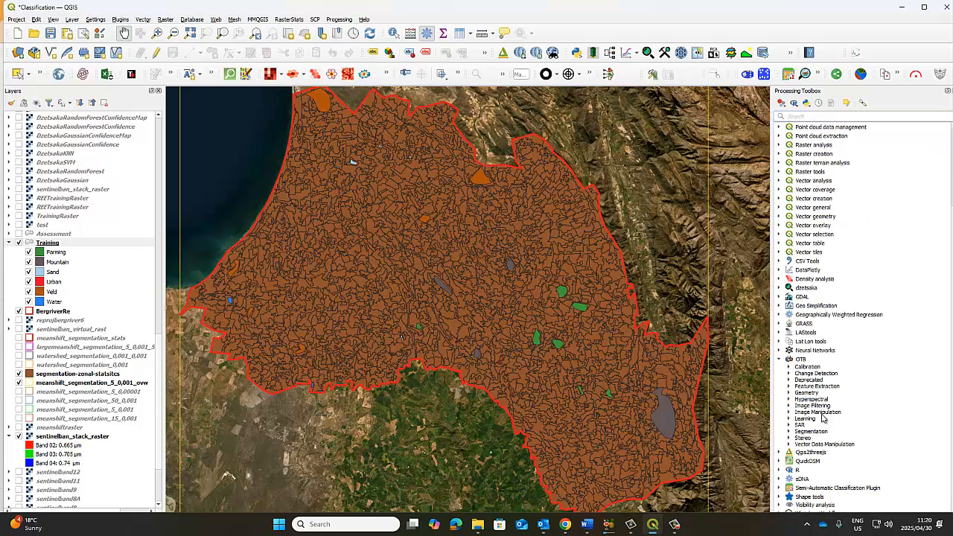
double_click(819, 412)
scroll(848, 413, down, 3)
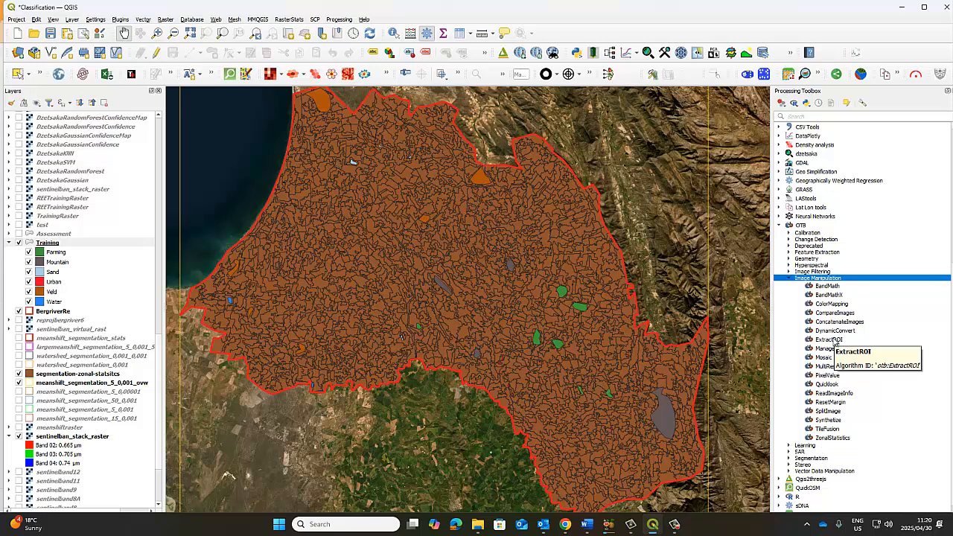
Step: Open the Join attributes by location tool and set segmentation-zonal-statsitcs as the layer to join to
click(802, 116)
text(join a)
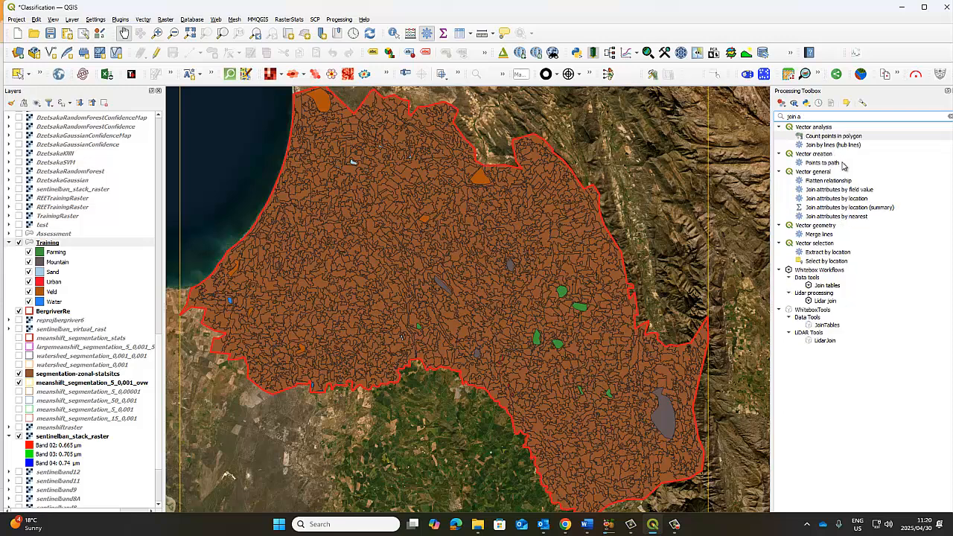
click(849, 199)
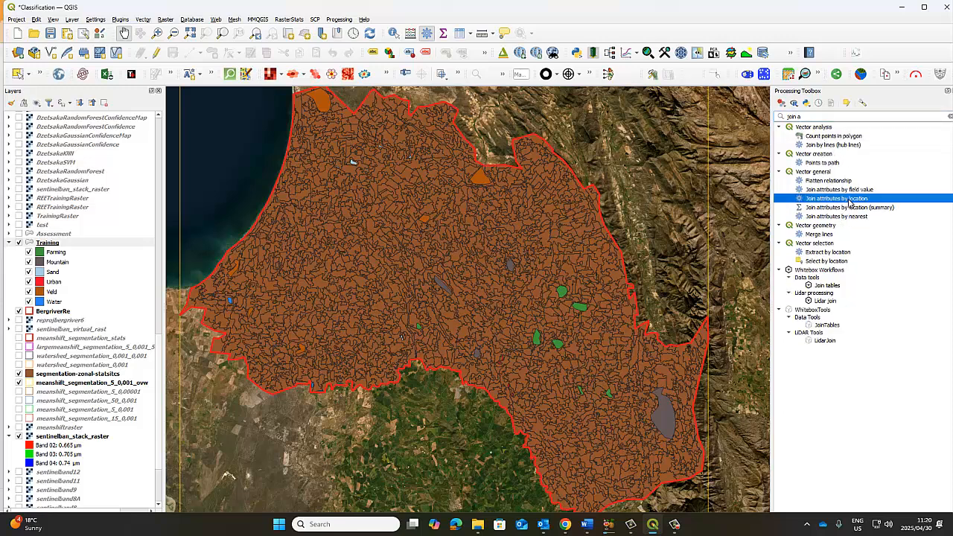
double_click(849, 199)
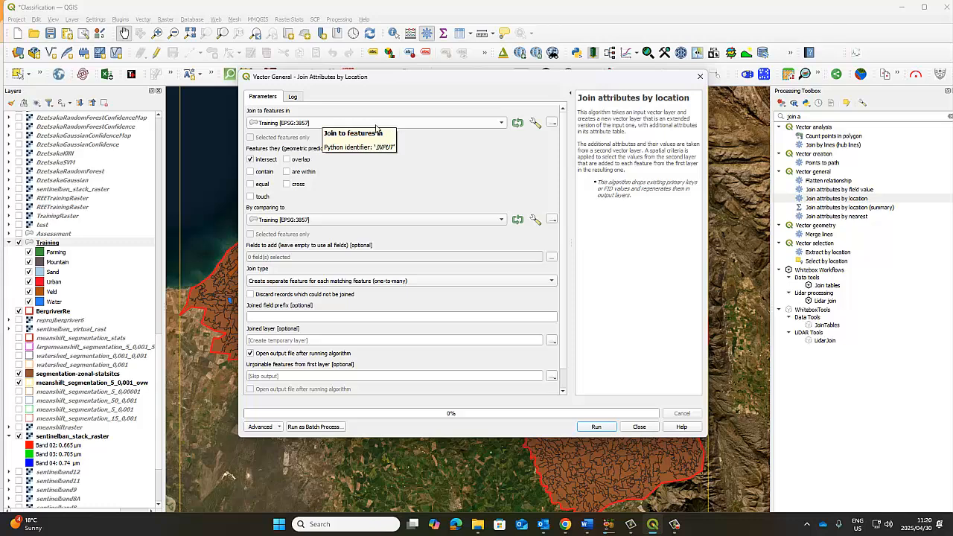
click(502, 124)
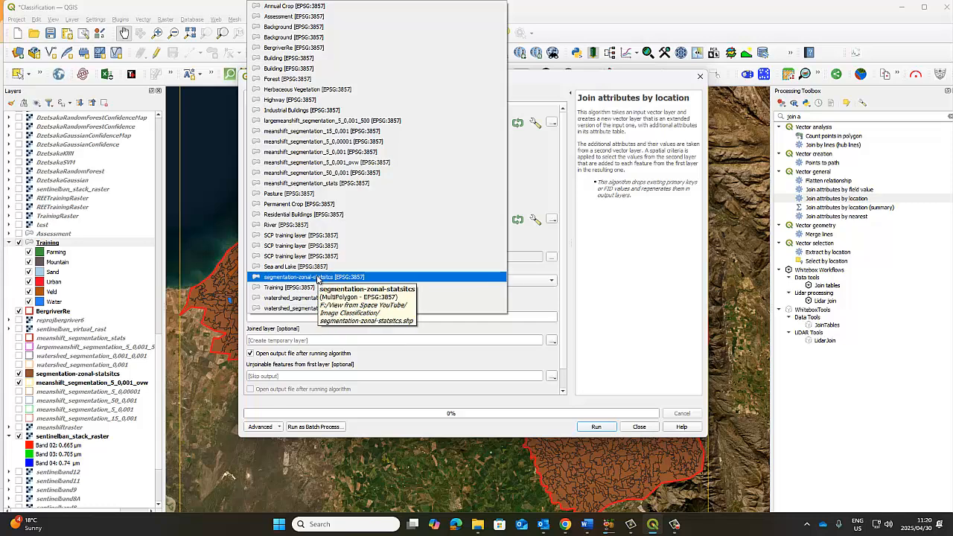
click(318, 277)
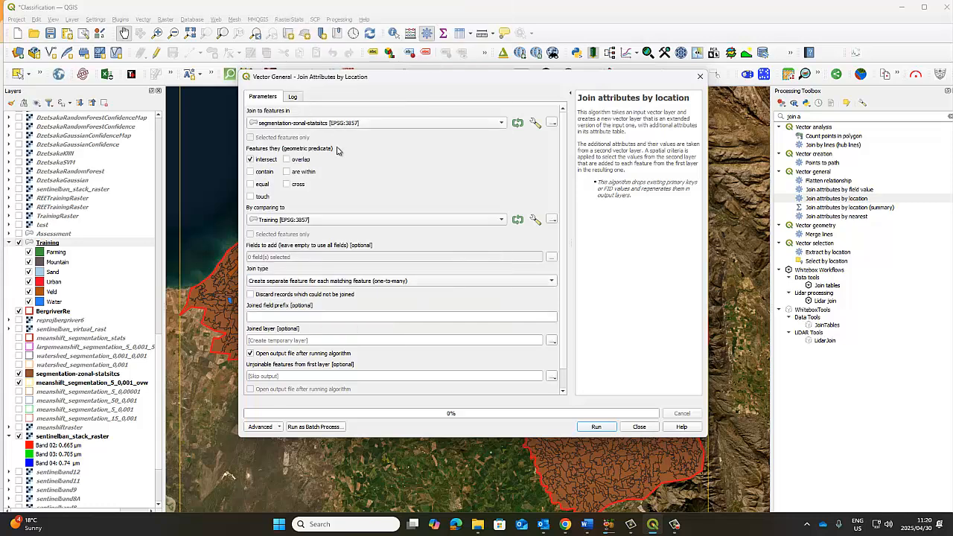
click(57, 374)
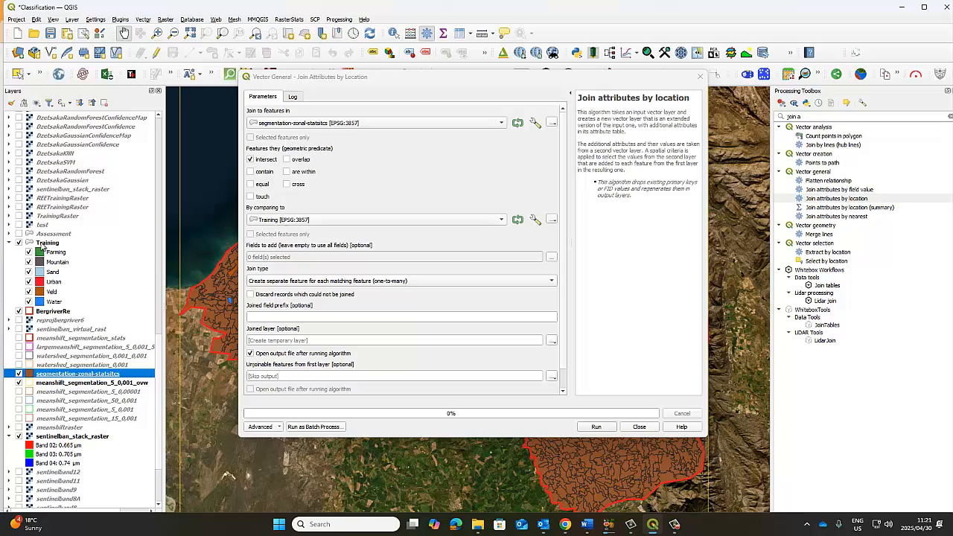
Step: Set the join type to take attributes of the first matching feature only (one-to-one) and discard records which could not be joined
click(290, 282)
click(290, 290)
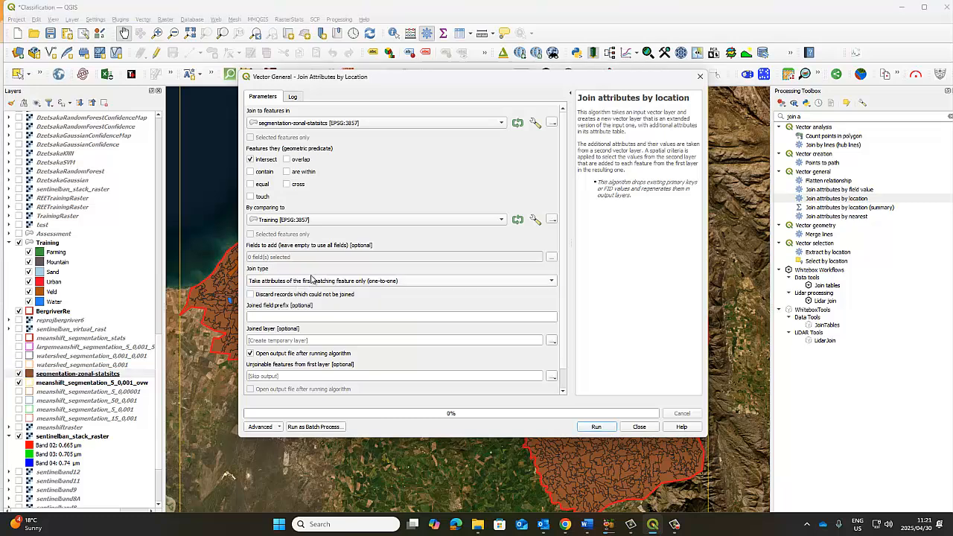
click(251, 295)
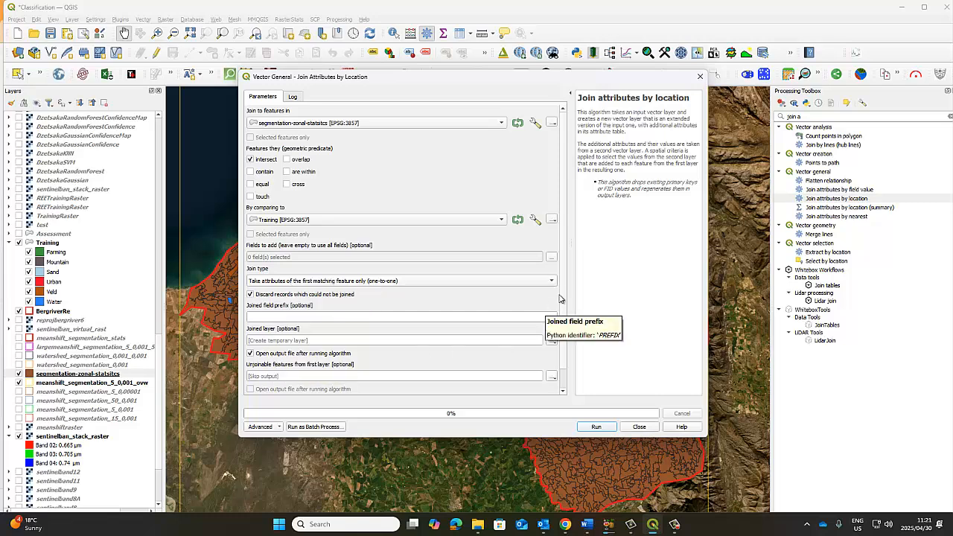
Step: Set the unjoinable features output to the shapefile "segmentation_zonal_statistics_joined _training" in the Image Classification folder and run the join
scroll(560, 298, down, 1)
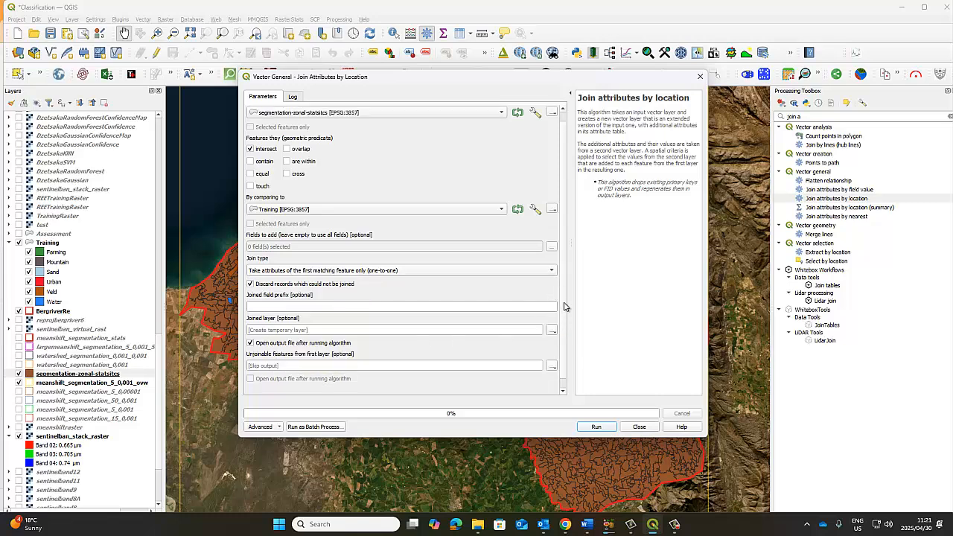
click(555, 361)
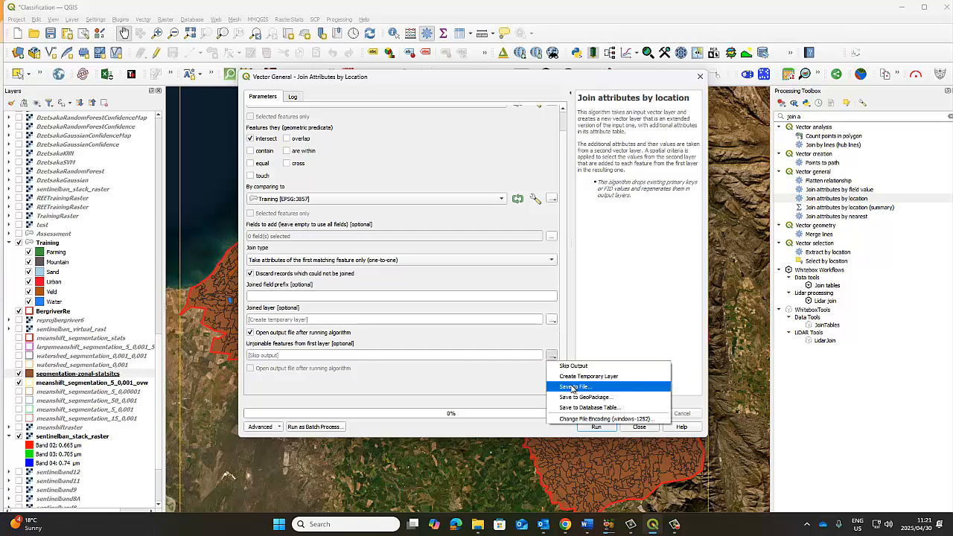
click(570, 388)
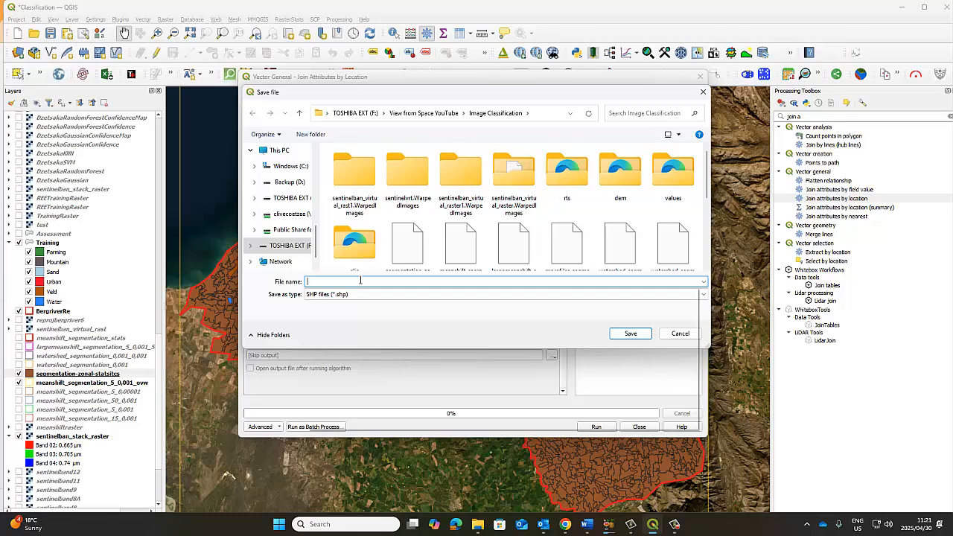
text(segmentatio)
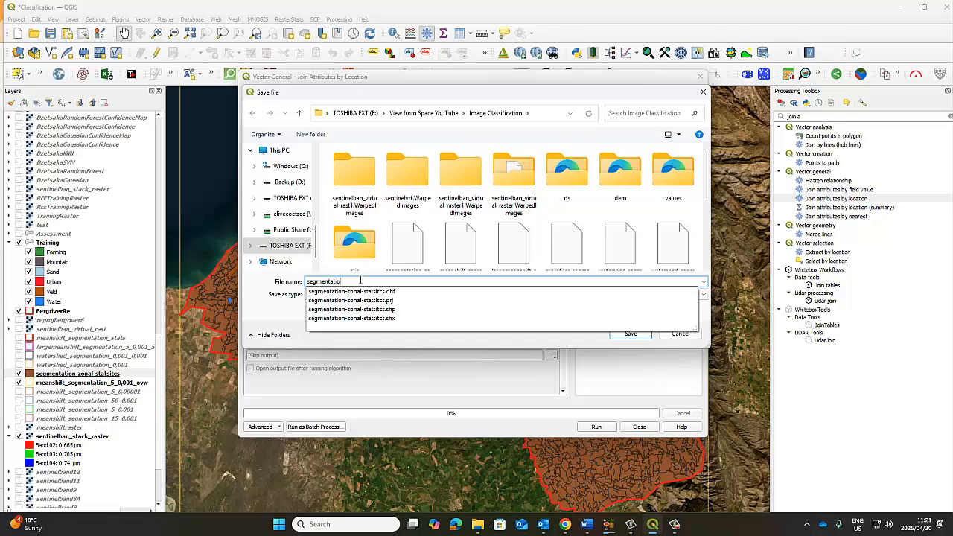
text(n_zonal)
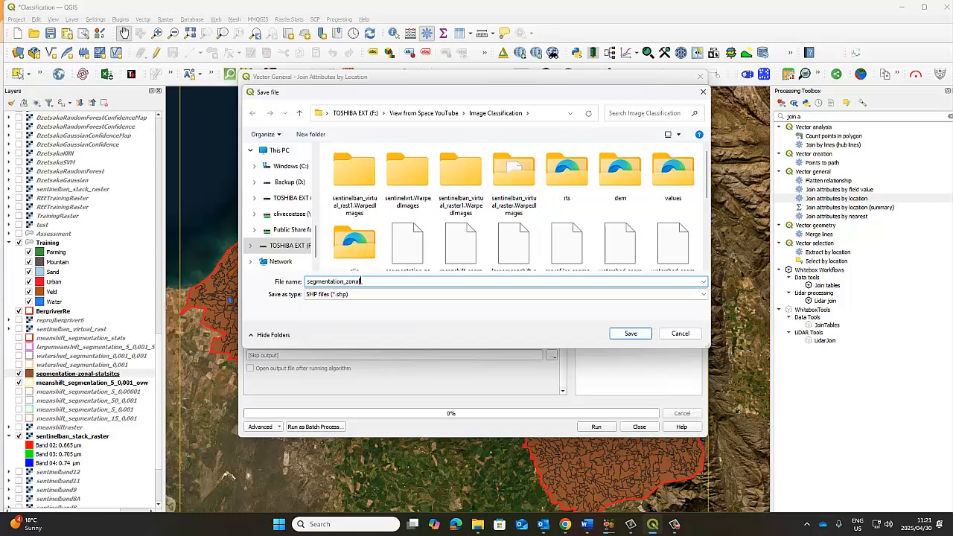
key(BackSpace)
key(BackSpace)
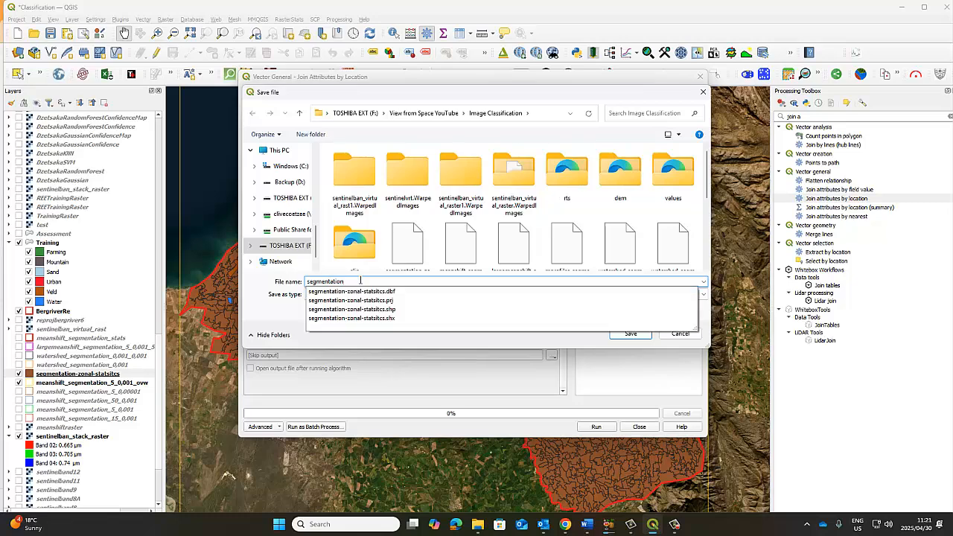
text(_)
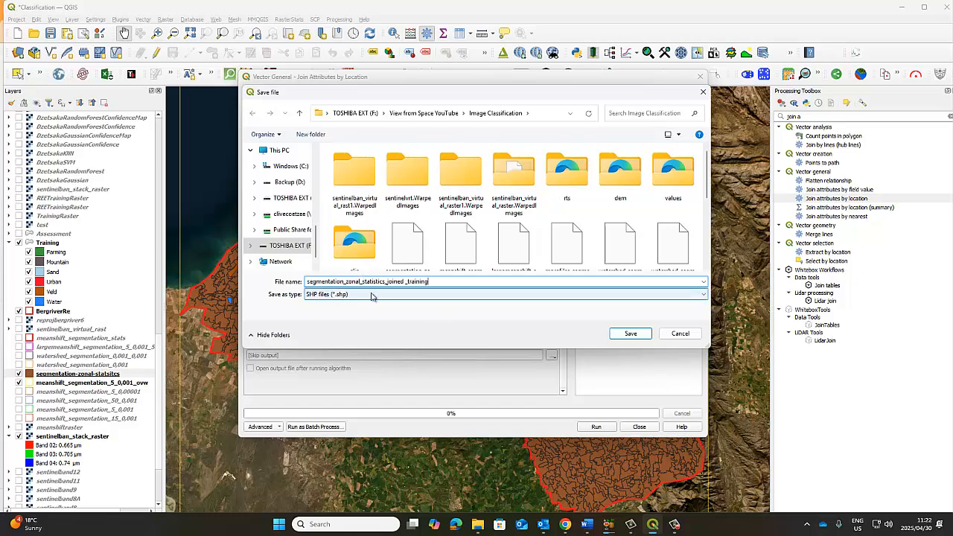
click(629, 334)
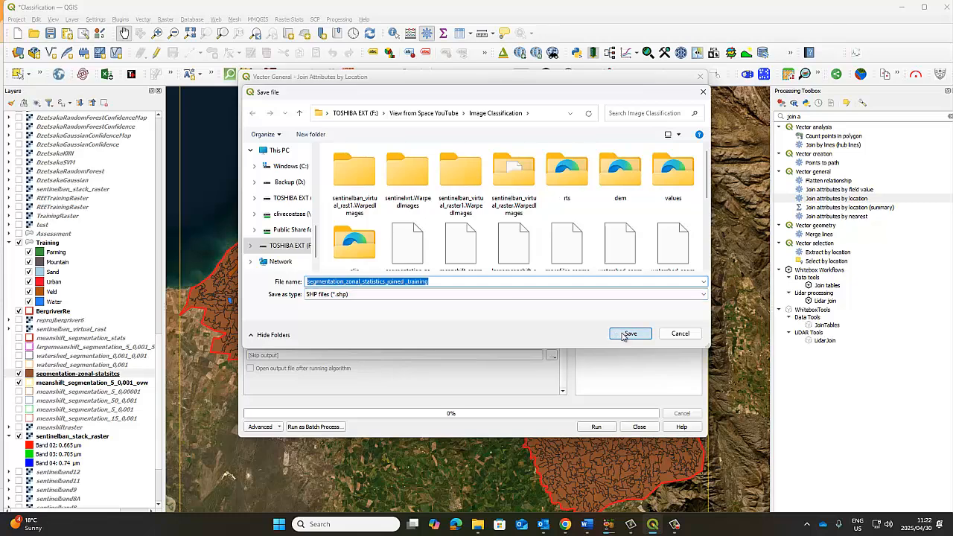
click(631, 335)
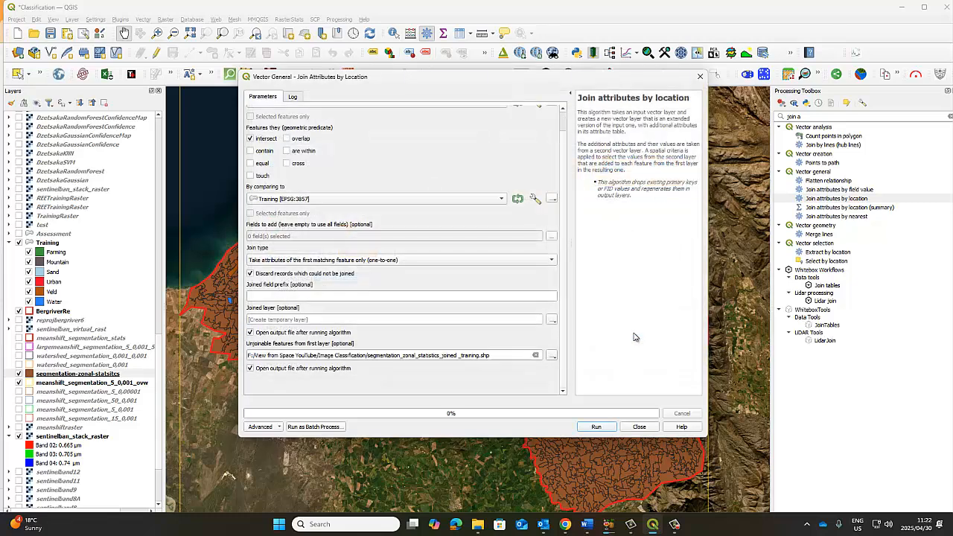
click(596, 427)
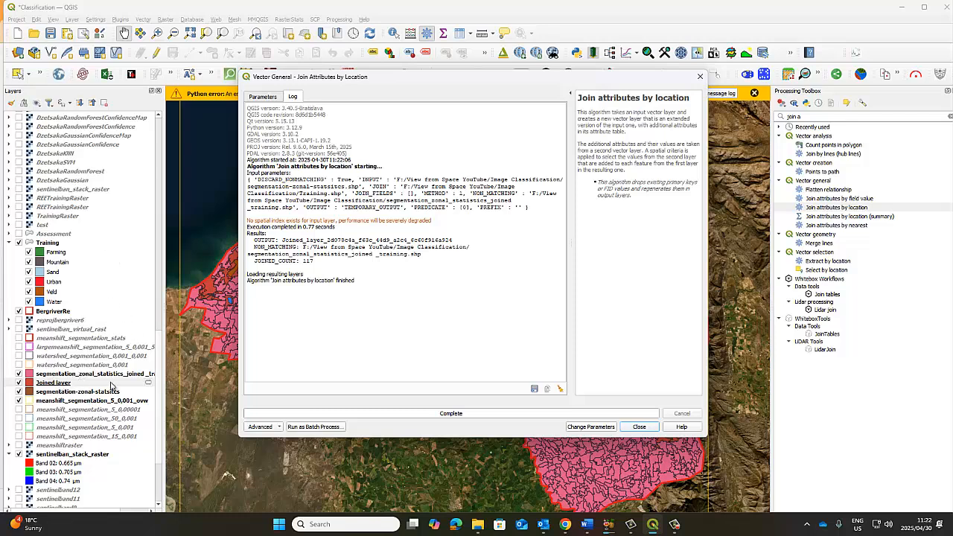
Step: Open the attribute table of segmentation_zonal_statistics_joined _training, check its columns for the Training attributes, and close the table
drag(162, 363, 199, 368)
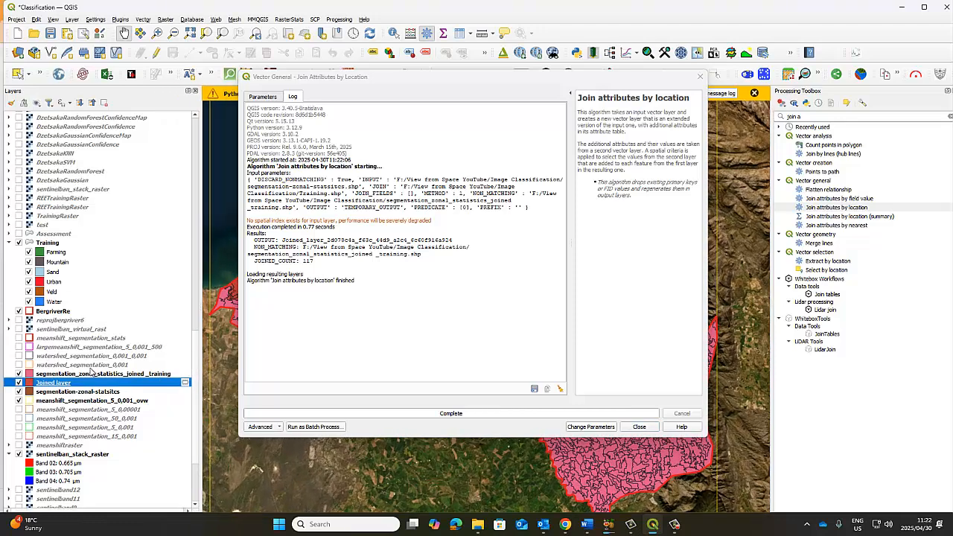
right_click(77, 375)
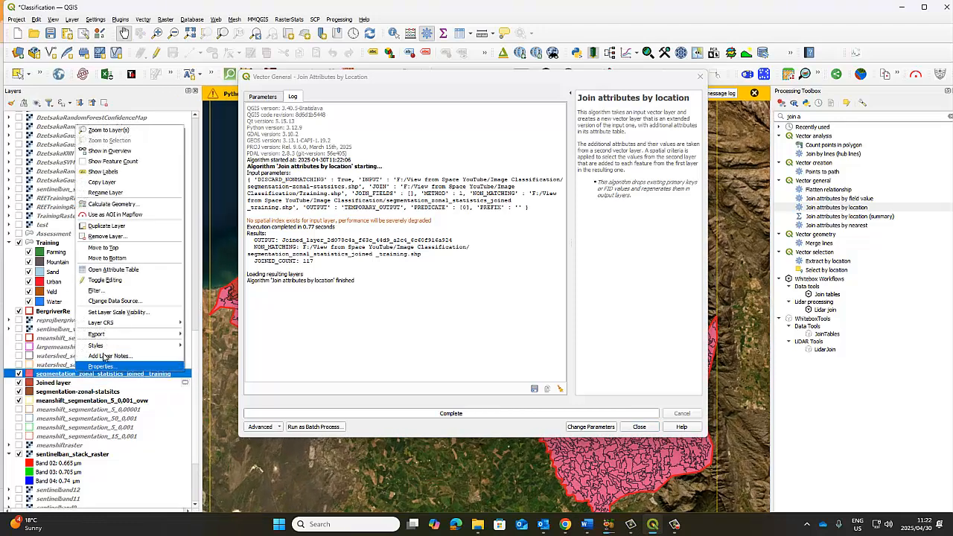
click(134, 273)
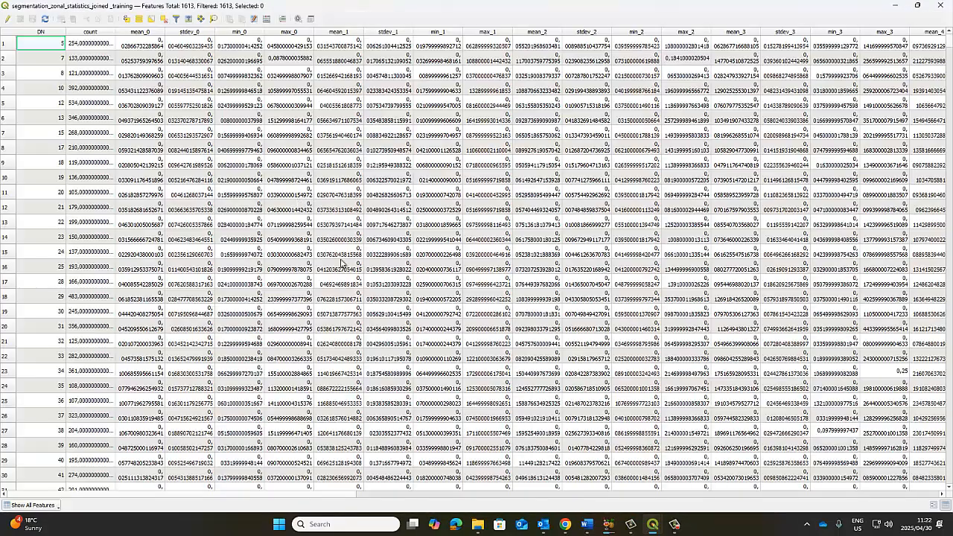
drag(326, 495, 944, 502)
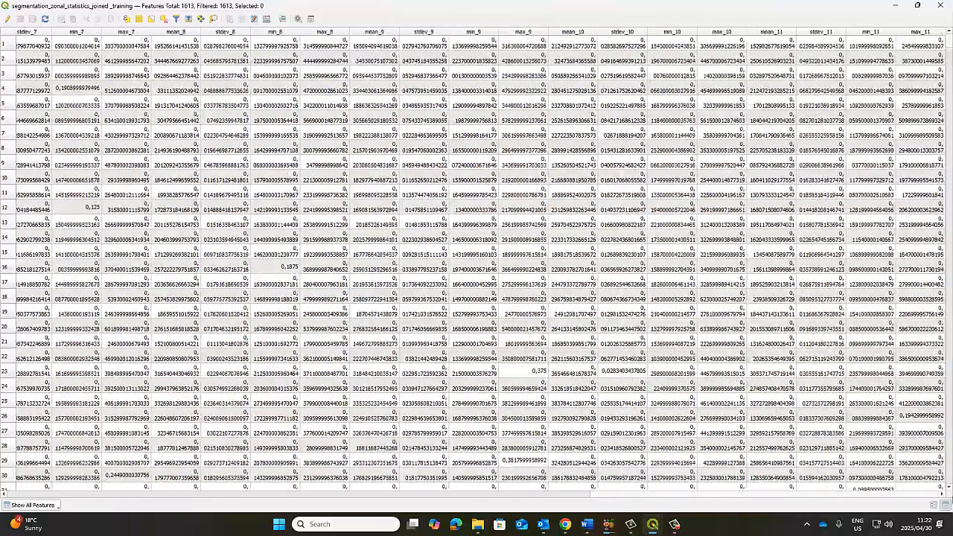
drag(815, 496, 138, 486)
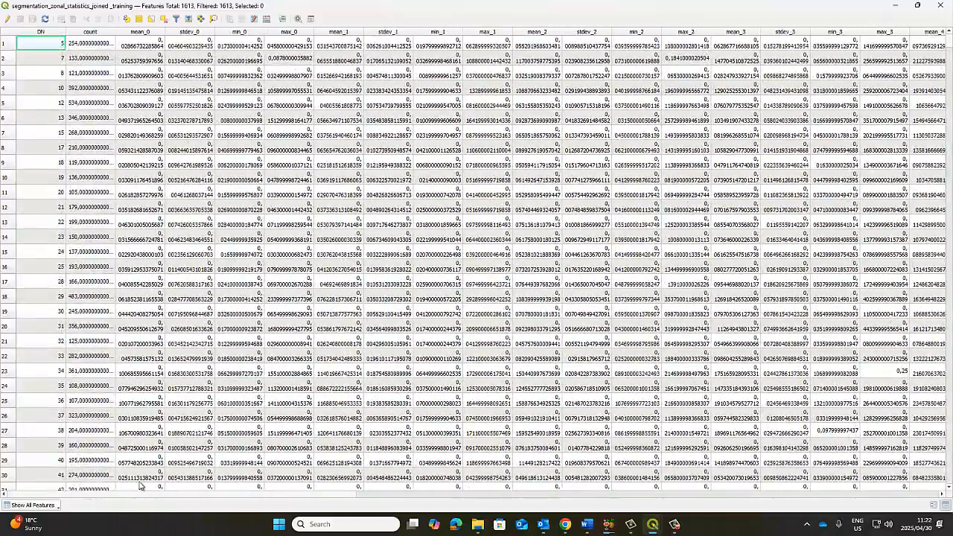
drag(240, 496, 474, 508)
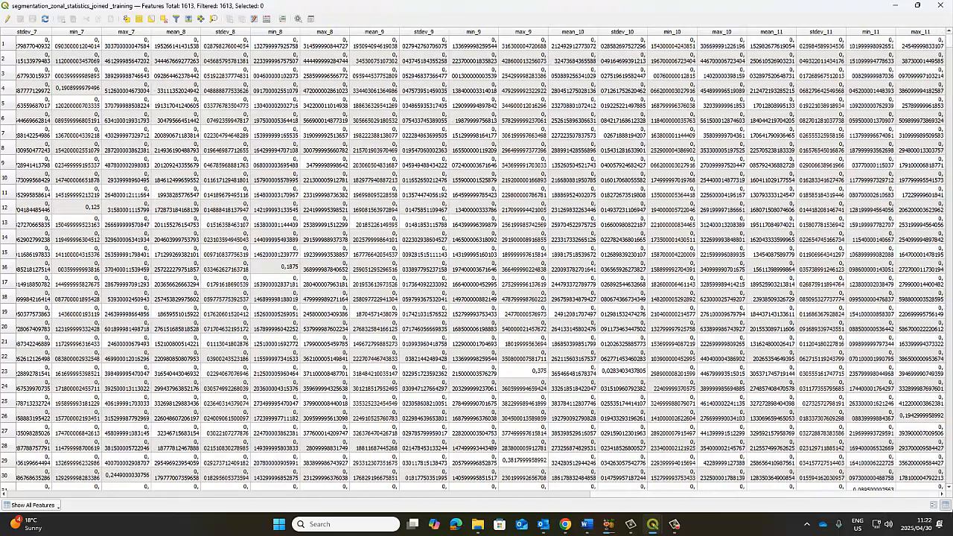
click(940, 5)
Step: Open the Joined layer's attribute table and examine the id and Class columns at its end
right_click(49, 384)
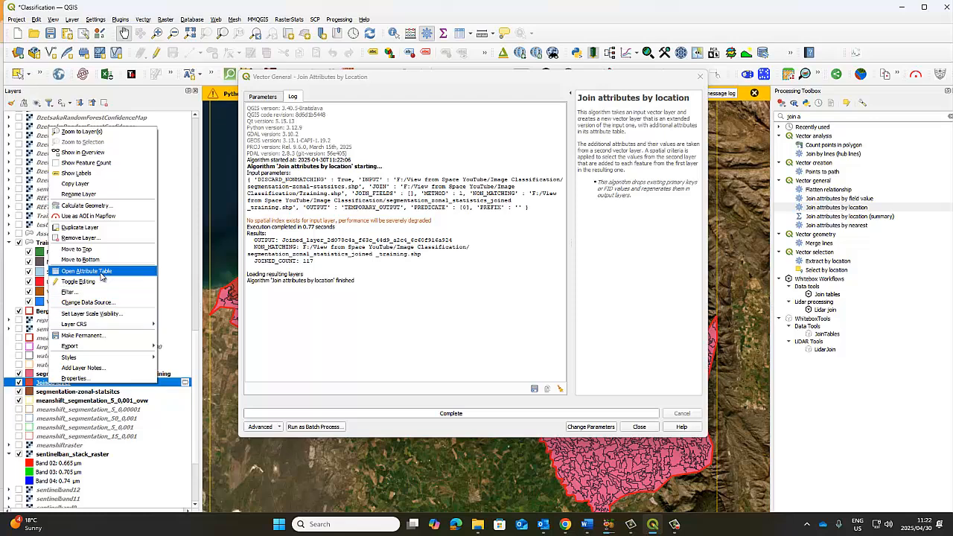
click(97, 271)
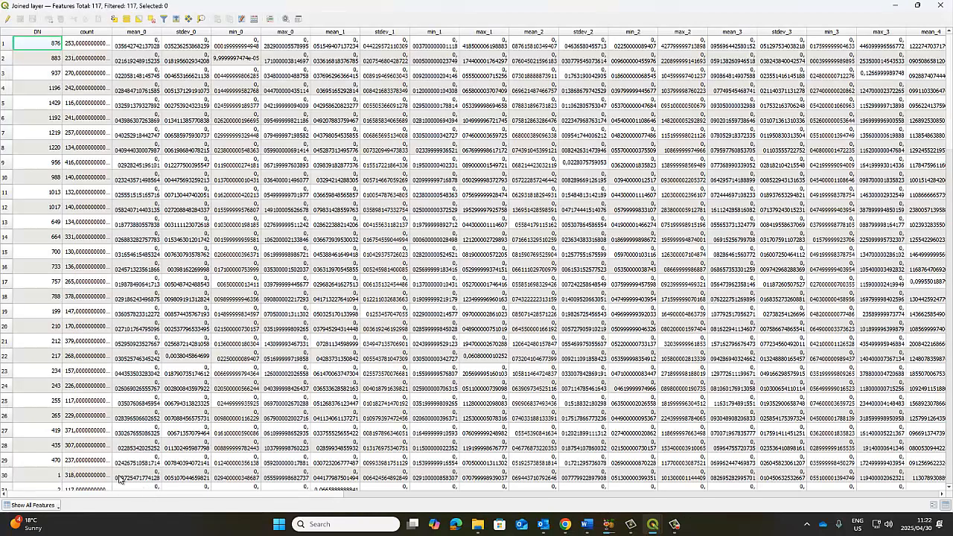
drag(77, 495, 748, 521)
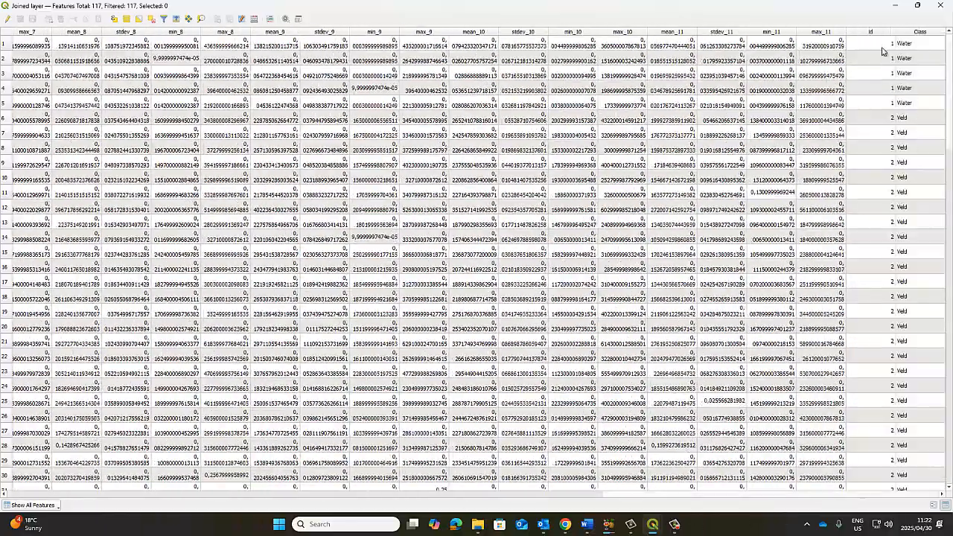
Step: Examine the Joined layer's class values and its columns from DN through Class, and select the first record
scroll(876, 320, down, 10)
scroll(876, 320, down, 20)
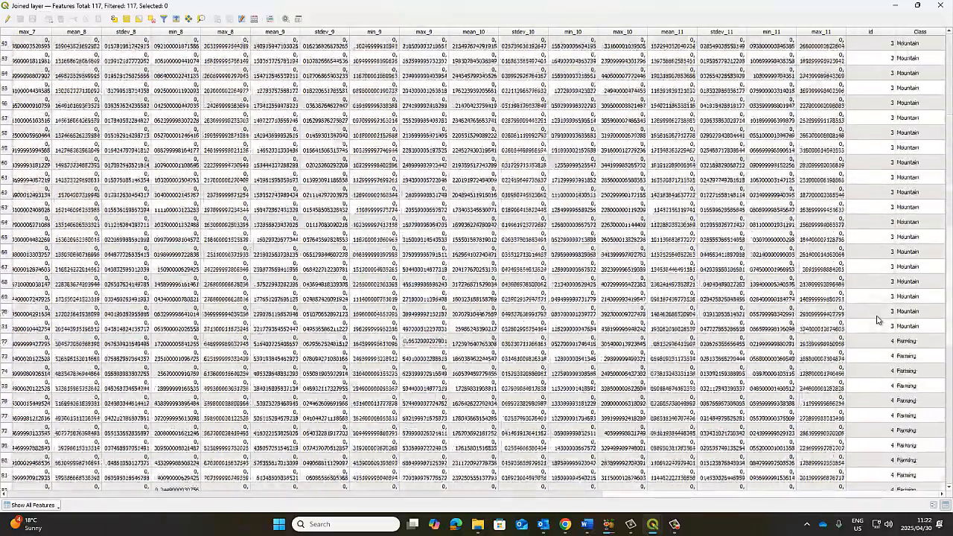
scroll(876, 320, up, 20)
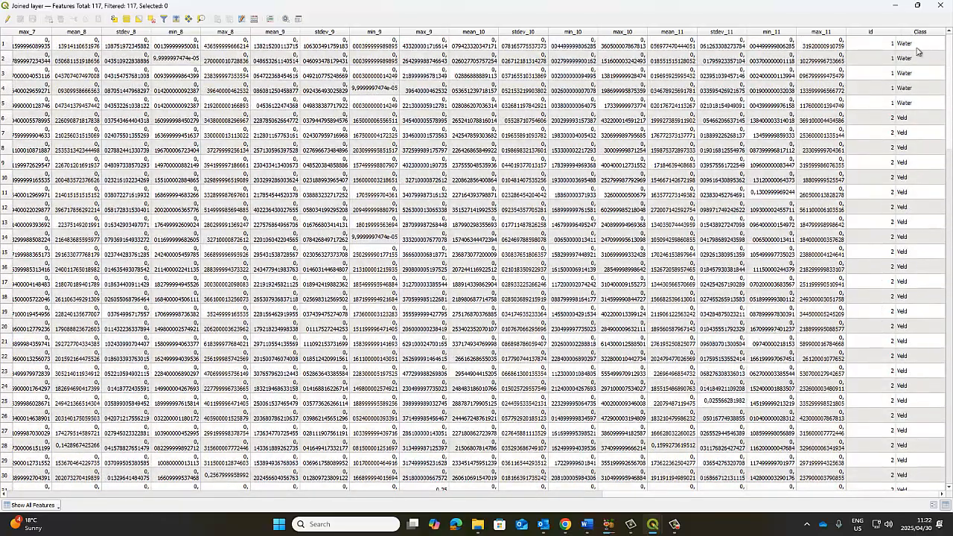
drag(734, 494, 125, 497)
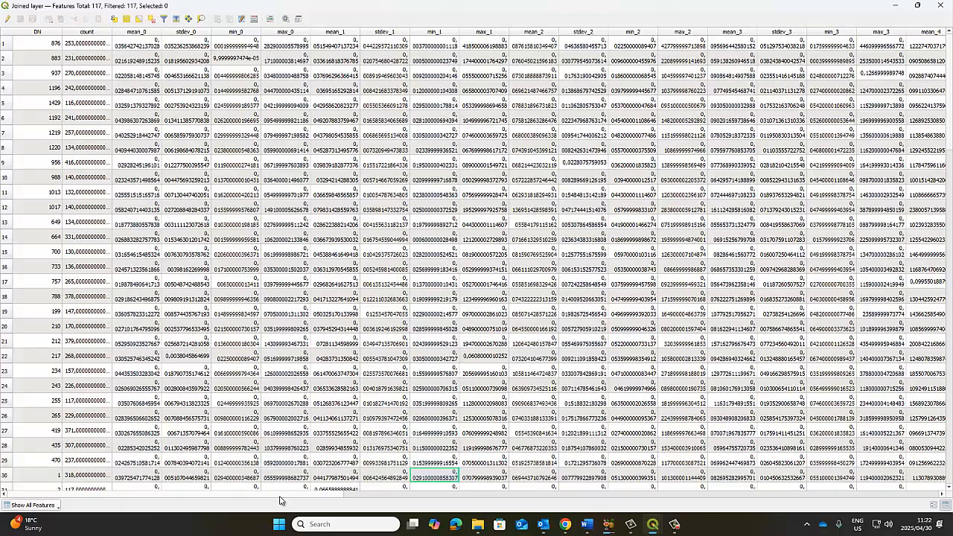
drag(278, 496, 935, 421)
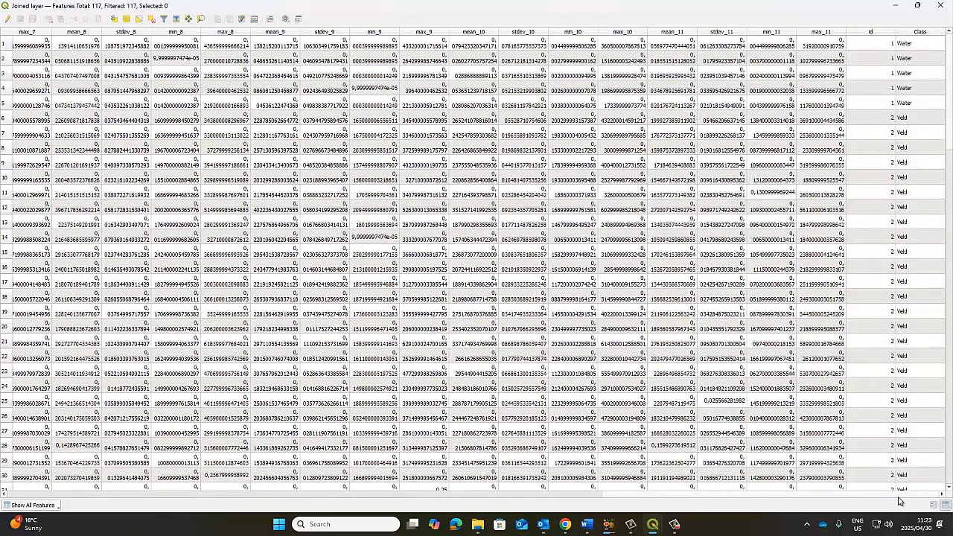
drag(856, 494, 184, 472)
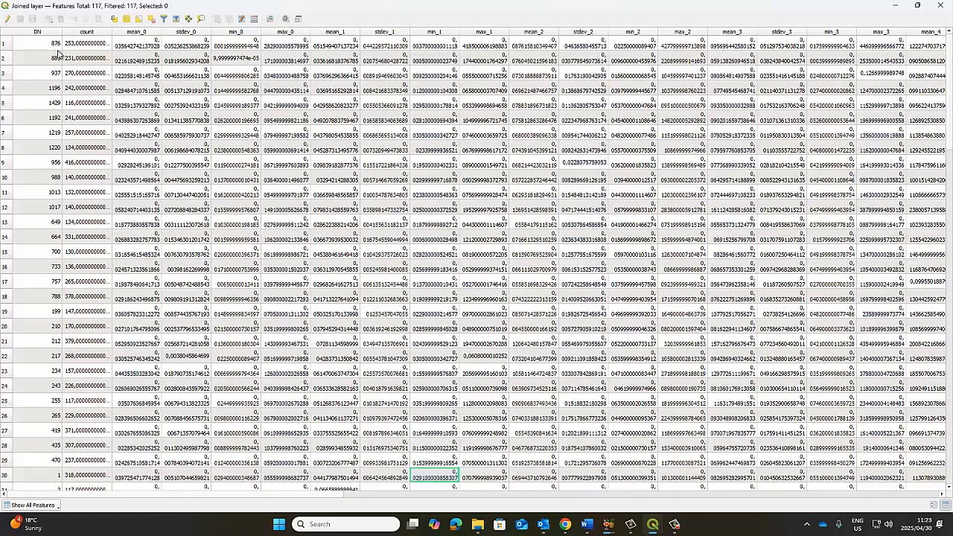
click(4, 45)
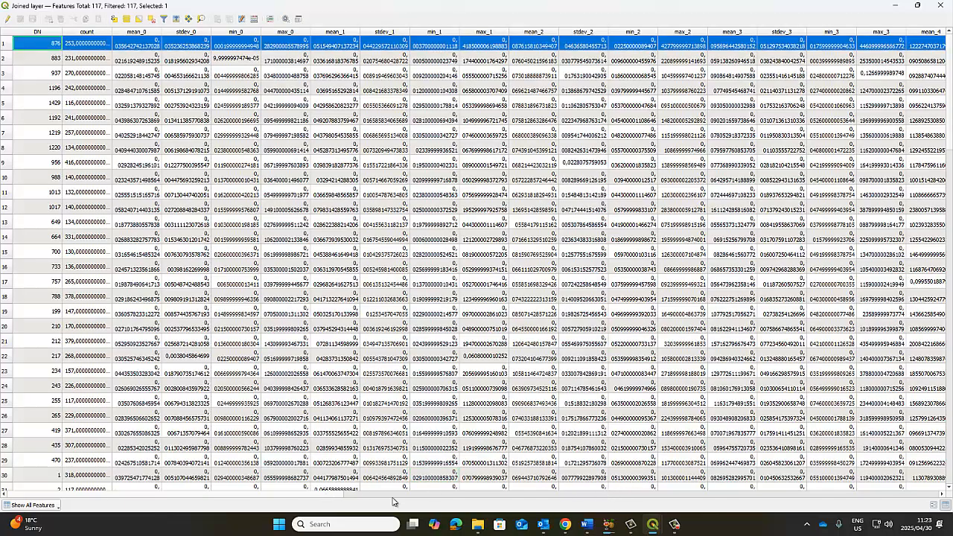
scroll(394, 497, right, 10)
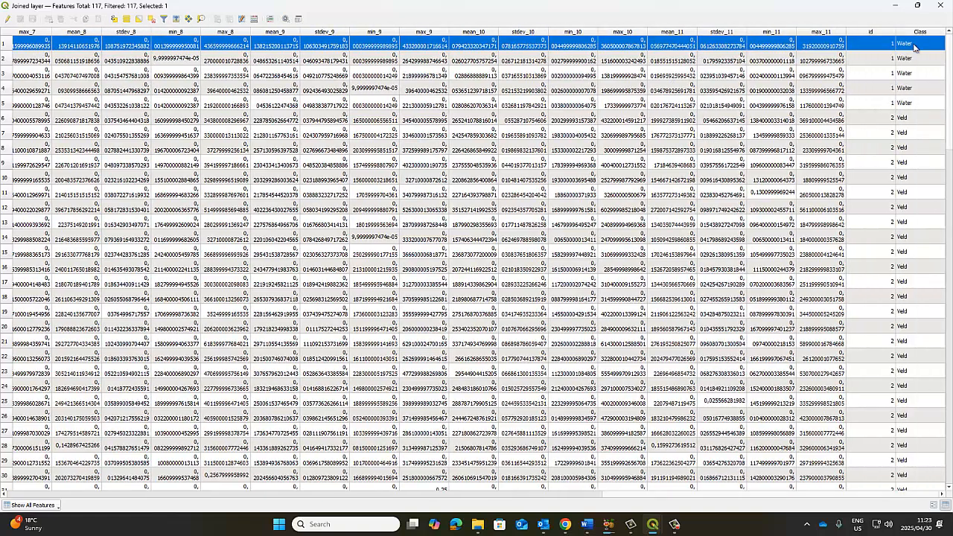
Step: Return to the map window and close the Join Attributes by Location dialog
mouse_move(652, 529)
click(615, 482)
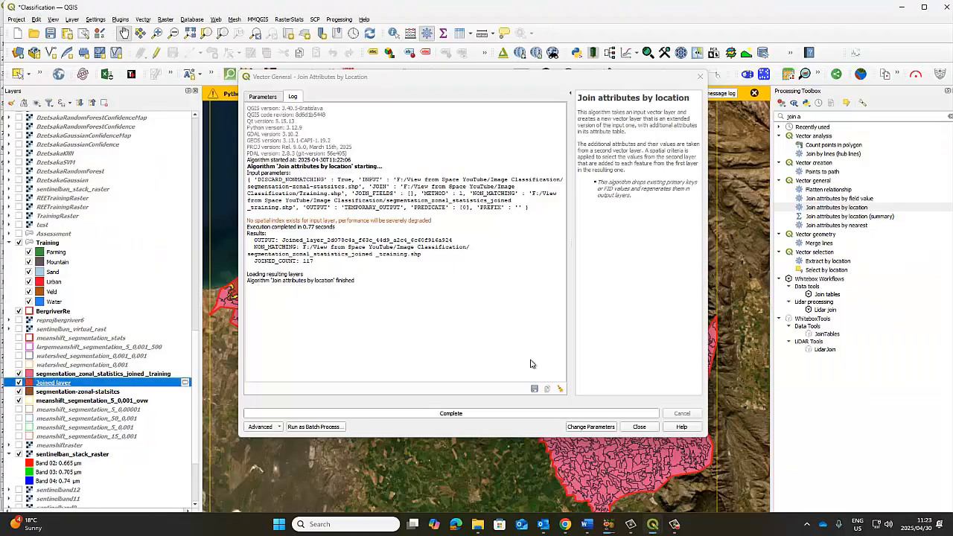
click(637, 485)
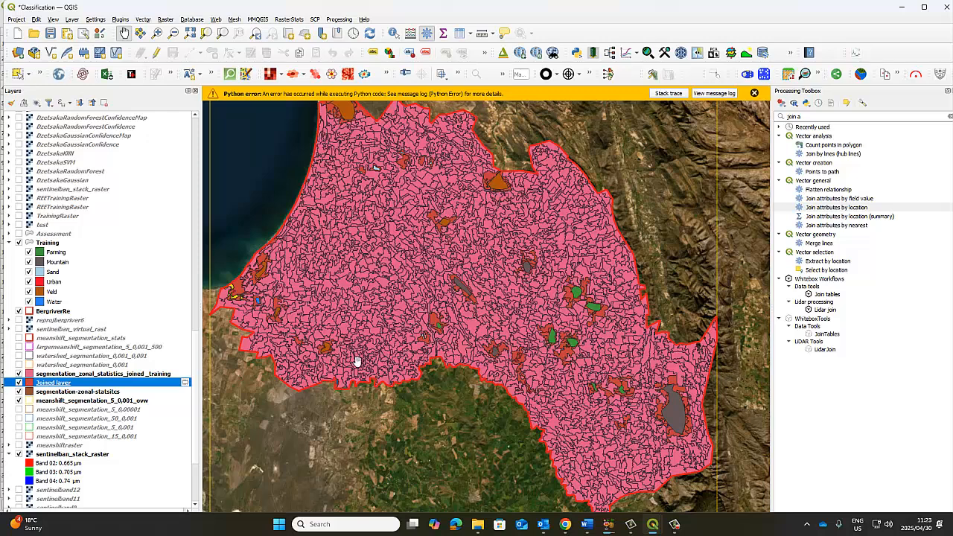
Step: Hide the Training, segmentation_zonal_statistics_joined _training and segmentation-zonal-statsitcs layers, and collapse the Training and sentinelban_stack_raster legends
click(18, 242)
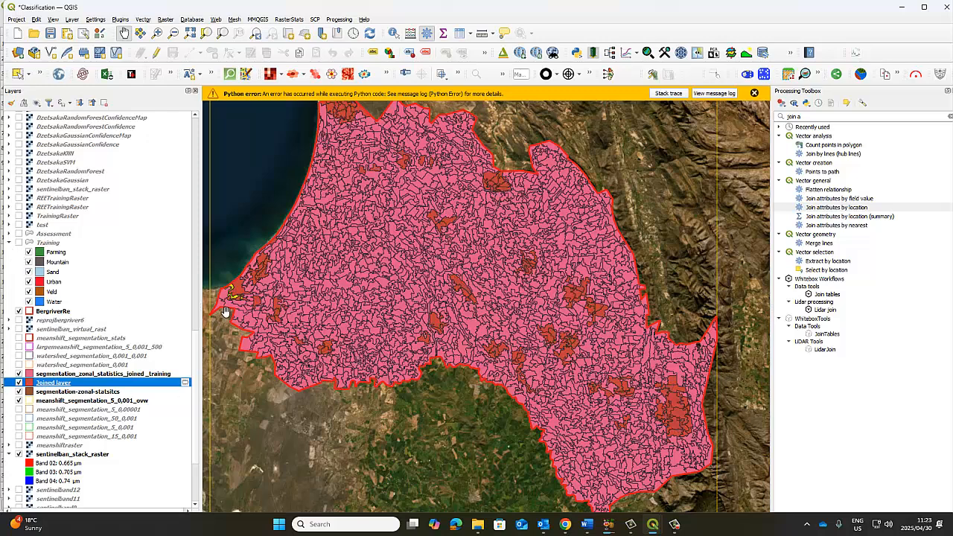
click(9, 243)
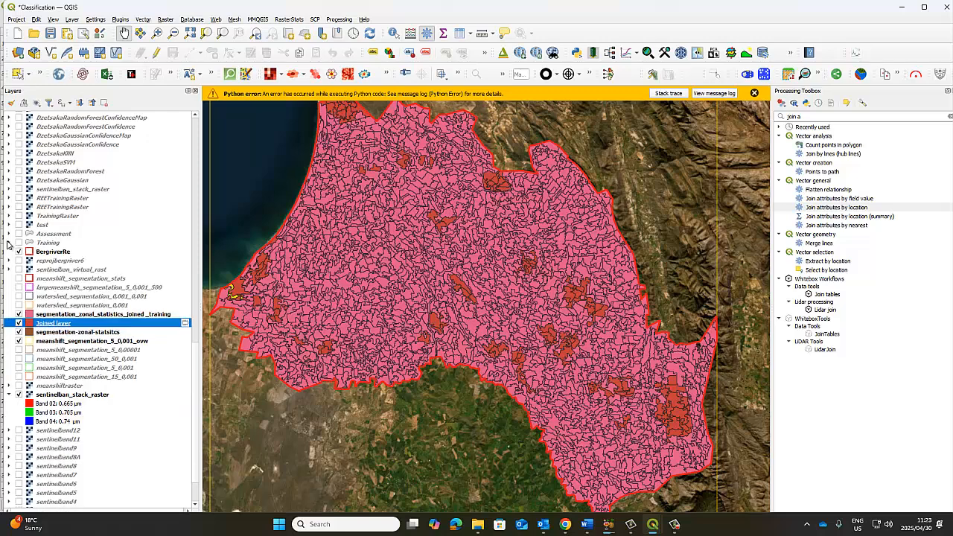
click(18, 314)
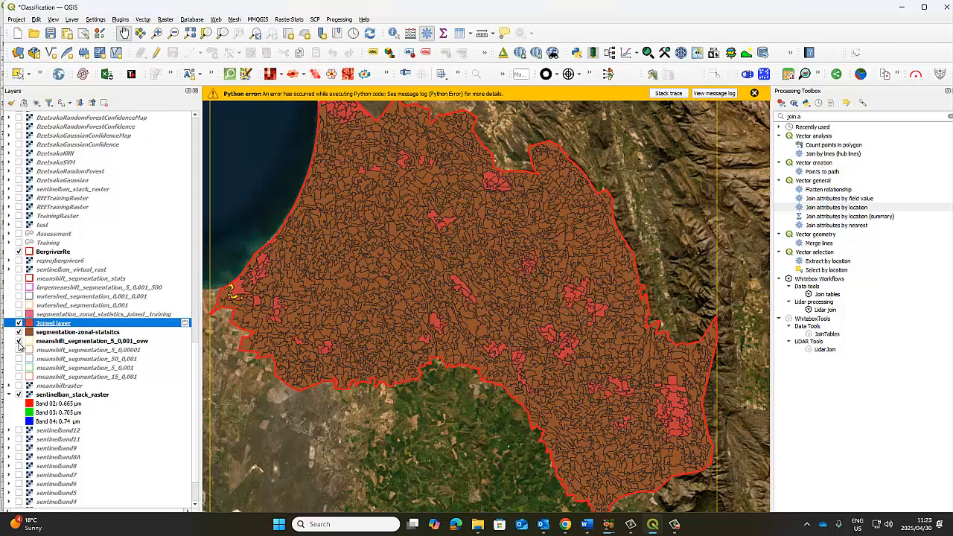
click(18, 341)
click(19, 332)
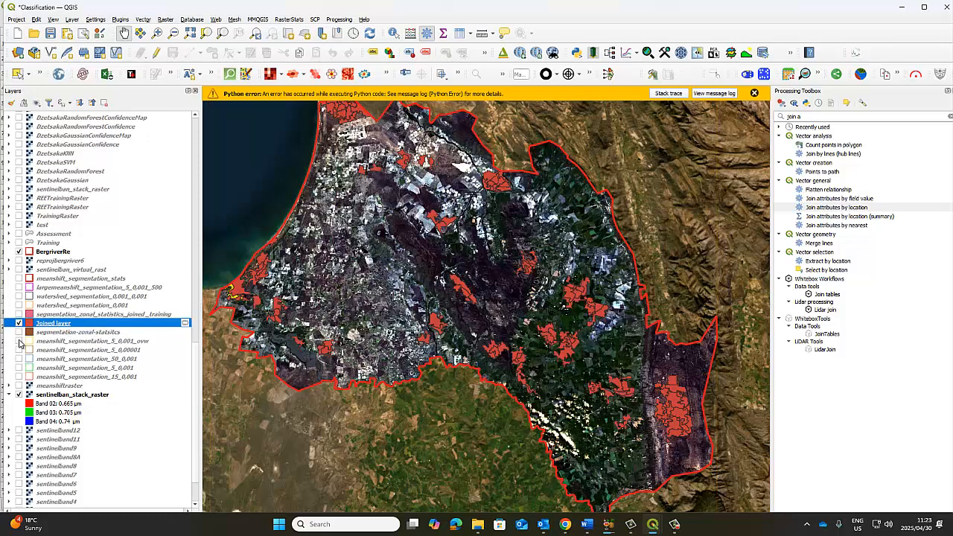
click(19, 340)
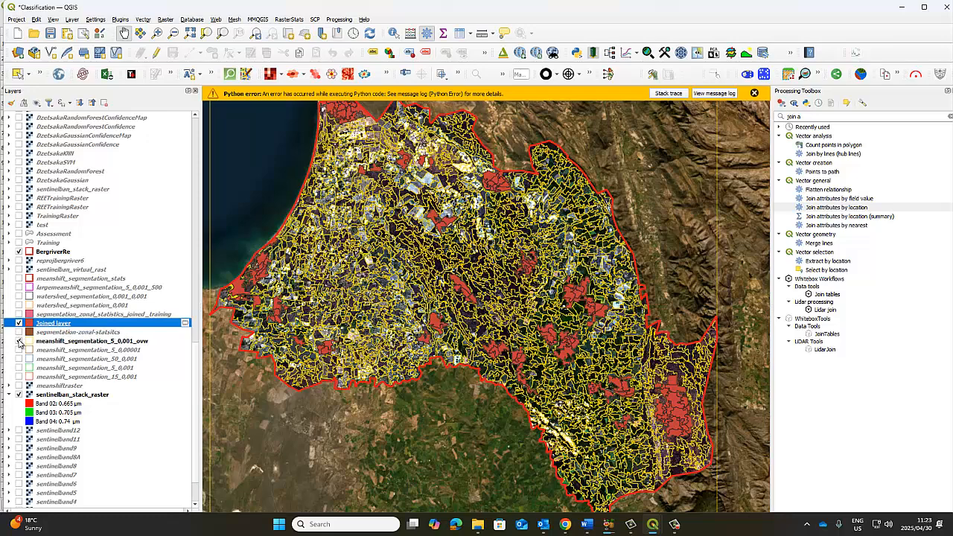
click(9, 394)
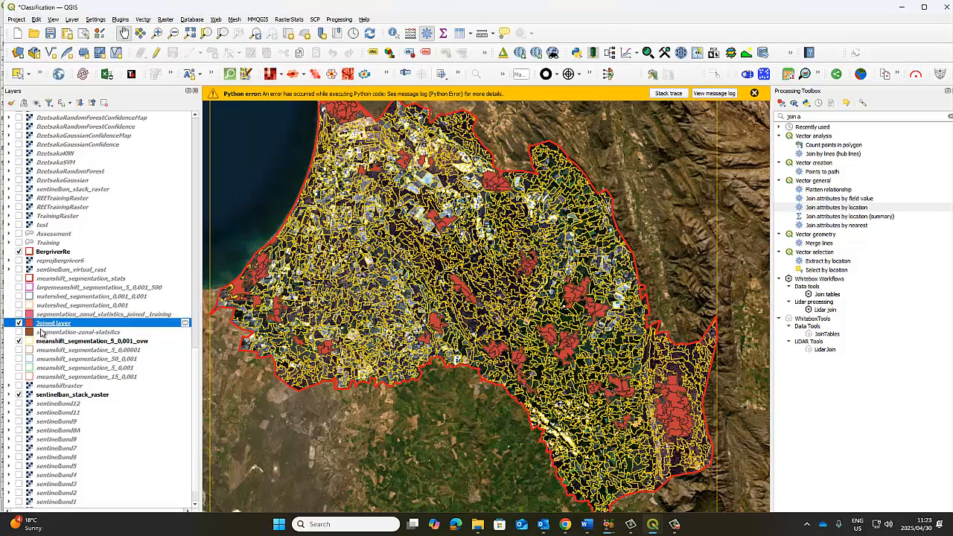
Step: Show the Training layer with its legend expanded and inspect its Water polygons against the selected Joined layer segment near the coast
click(19, 323)
scroll(231, 296, up, 1)
scroll(231, 296, up, 2)
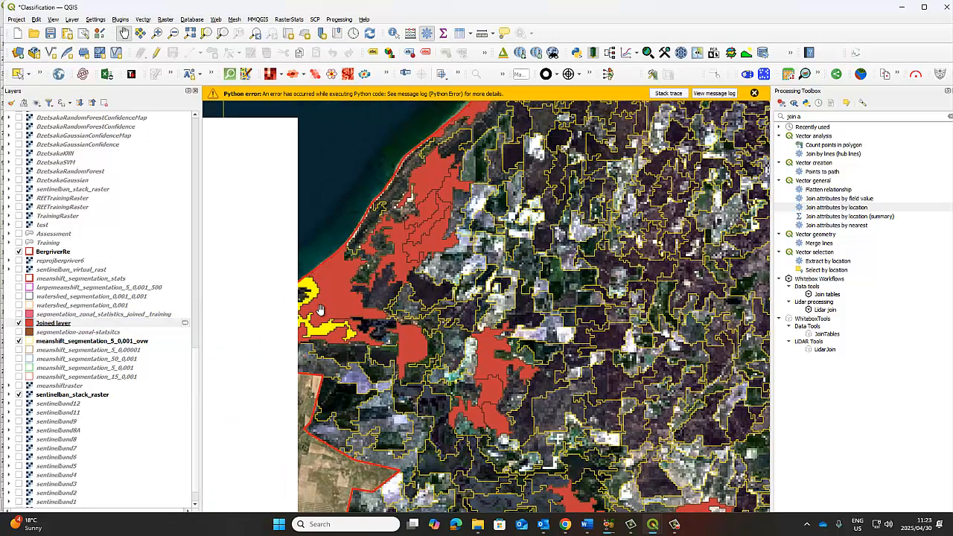
click(10, 243)
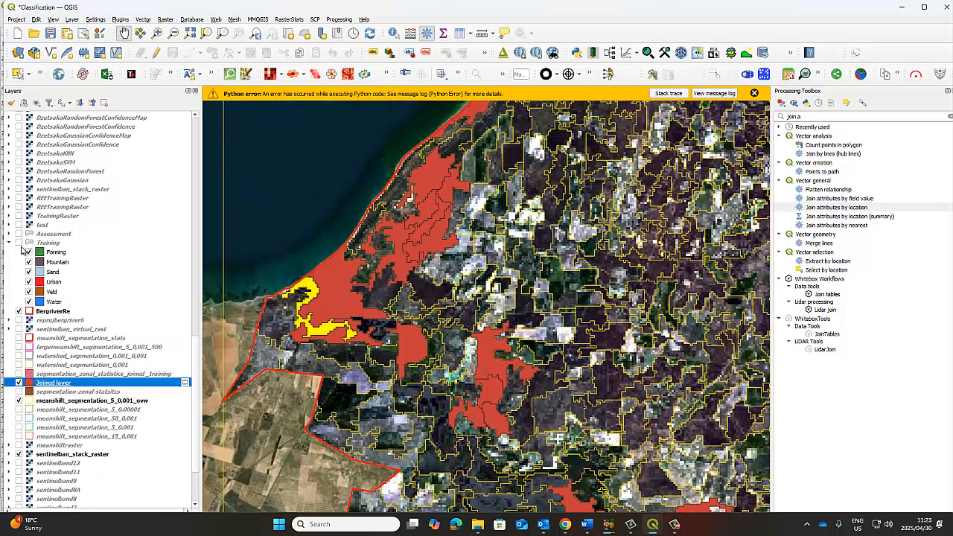
click(28, 243)
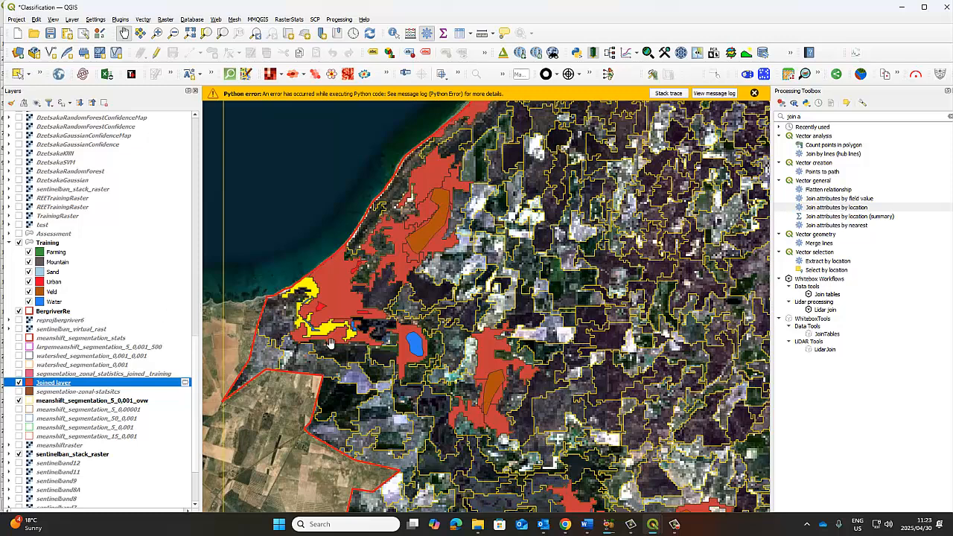
scroll(331, 343, up, 3)
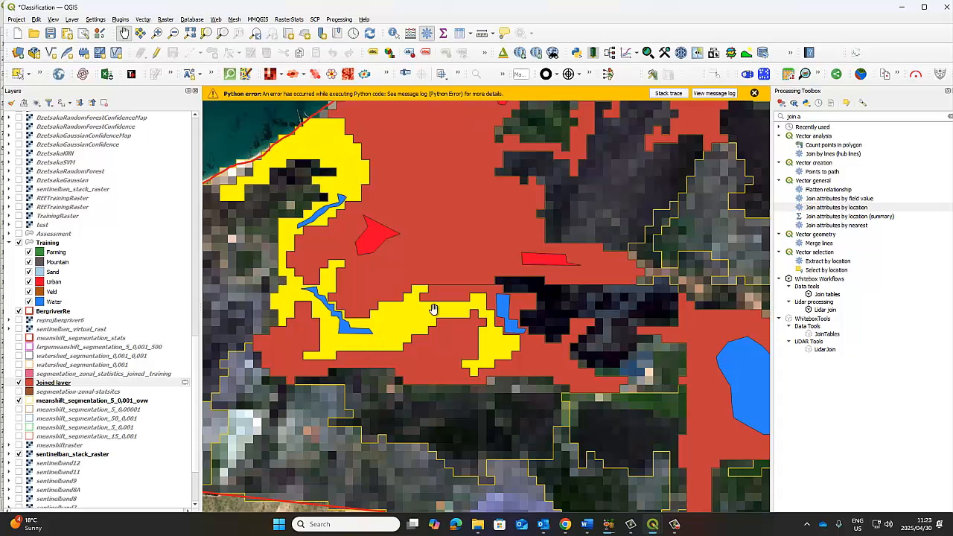
Step: Select record 19 in the Joined layer's attribute table and examine its values from DN through Class
mouse_move(653, 524)
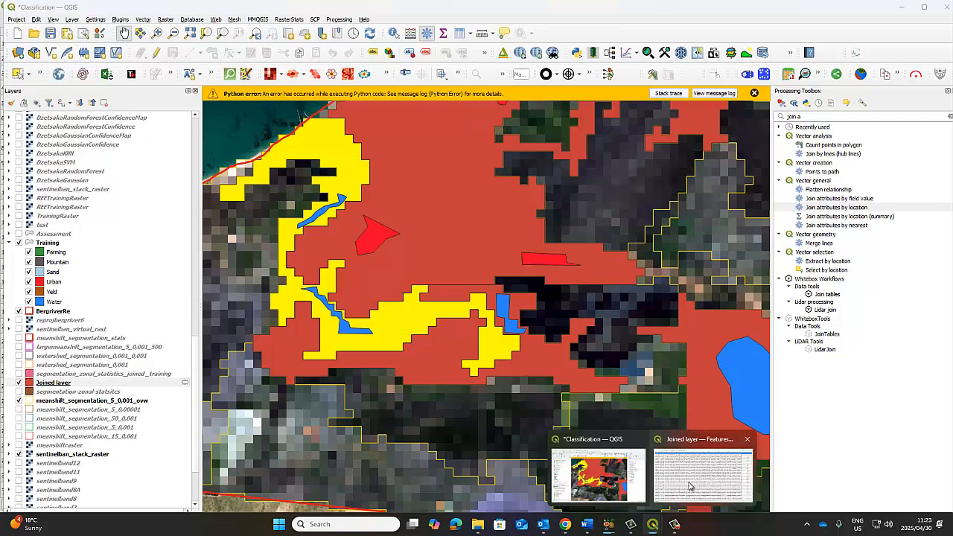
click(690, 486)
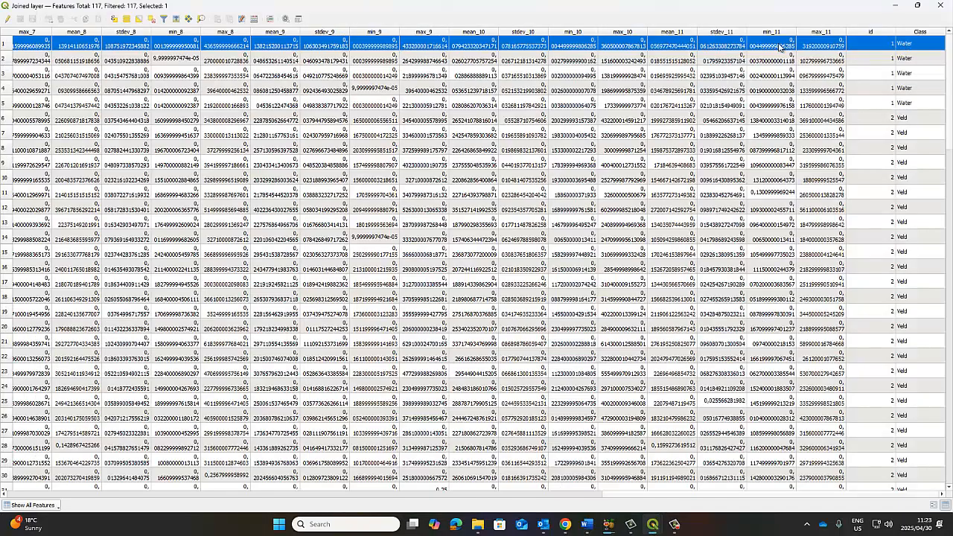
scroll(632, 497, left, 2)
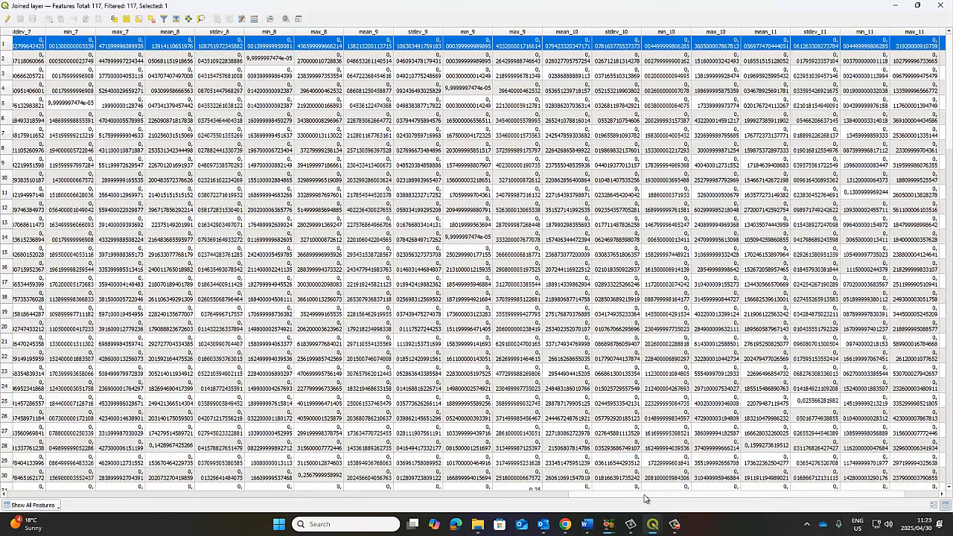
scroll(644, 498, right, 2)
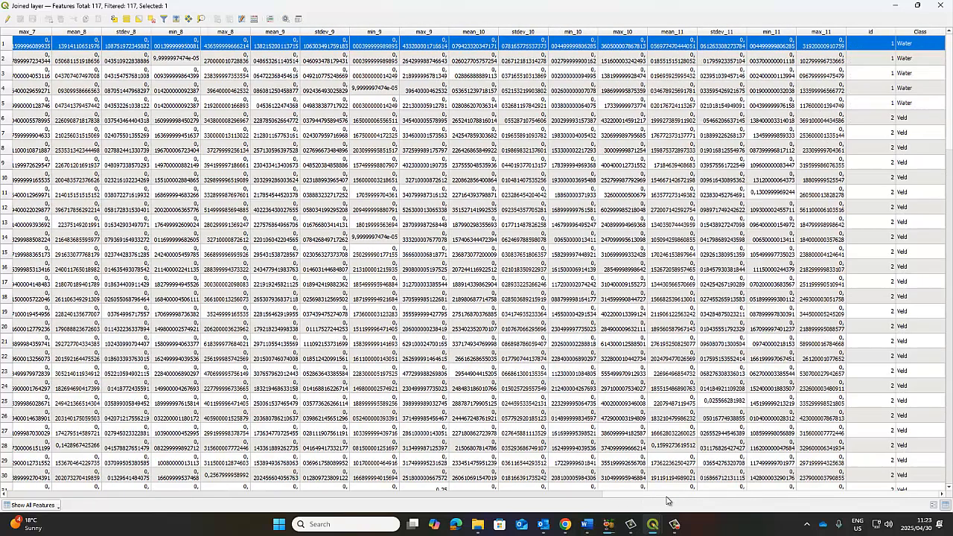
click(4, 313)
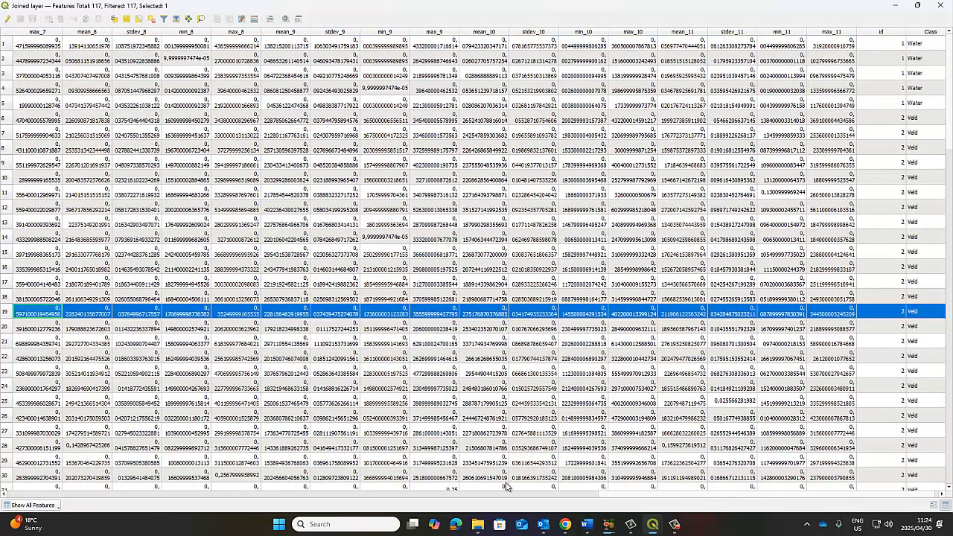
drag(630, 495, 245, 488)
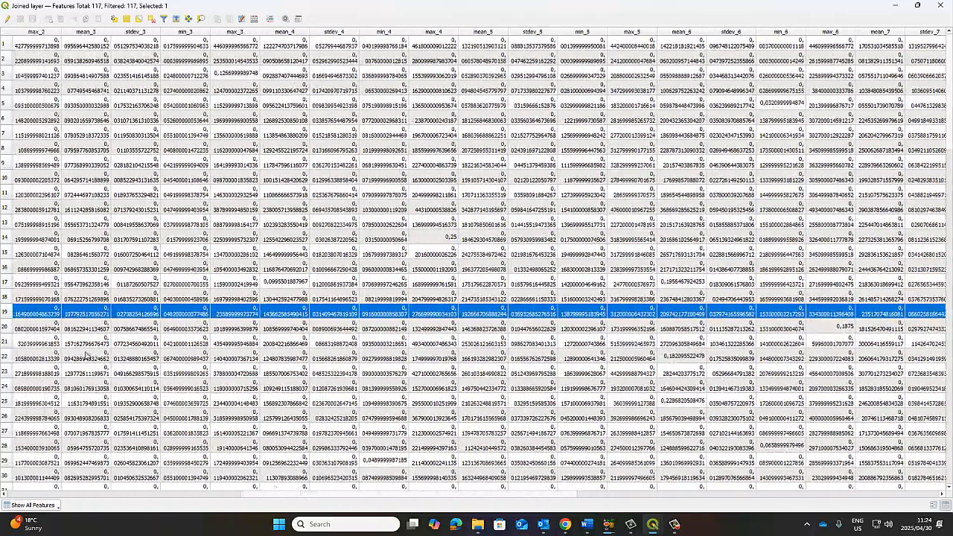
drag(354, 494, 60, 493)
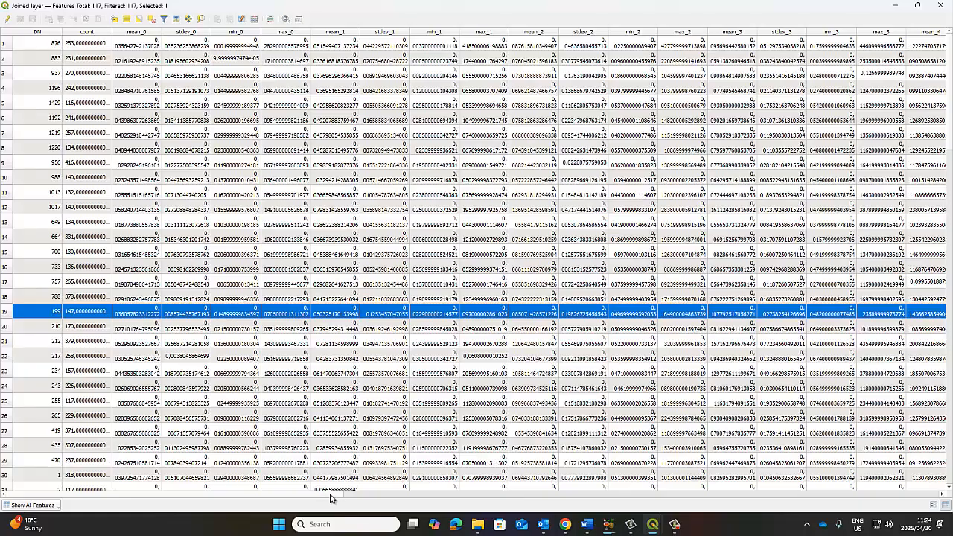
drag(330, 495, 930, 495)
Step: Return to the map, dismiss the Python error message, and view the joined training segments across the BergriverRe area
mouse_move(652, 524)
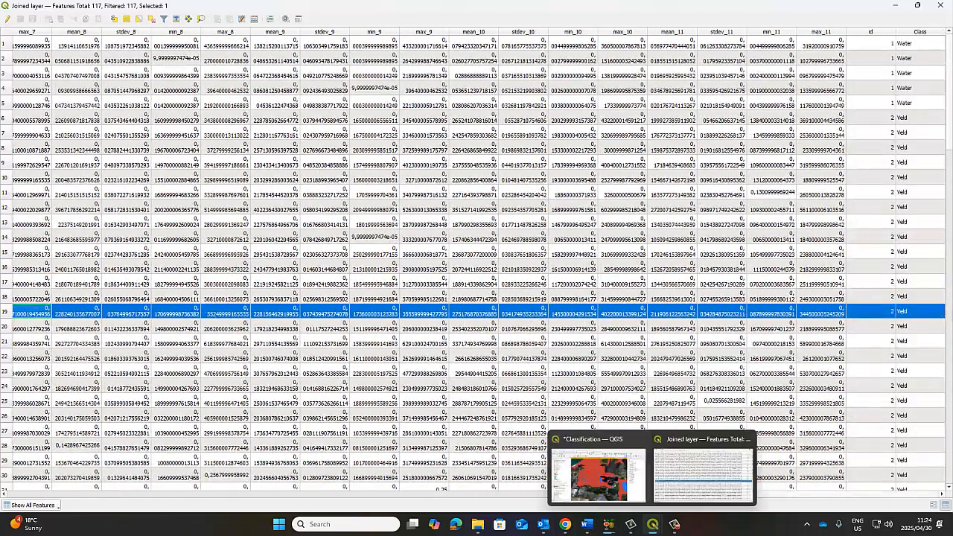
click(618, 482)
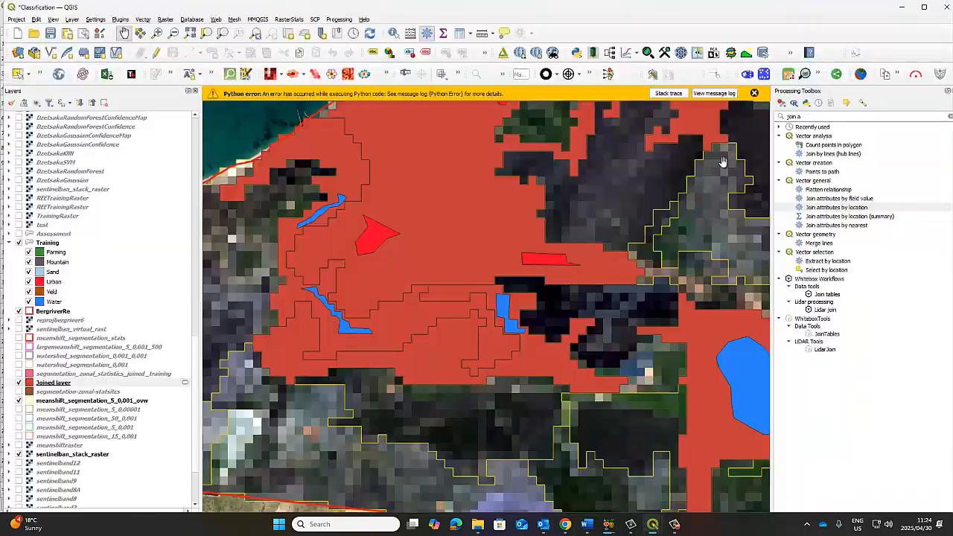
click(754, 94)
scroll(670, 302, down, 2)
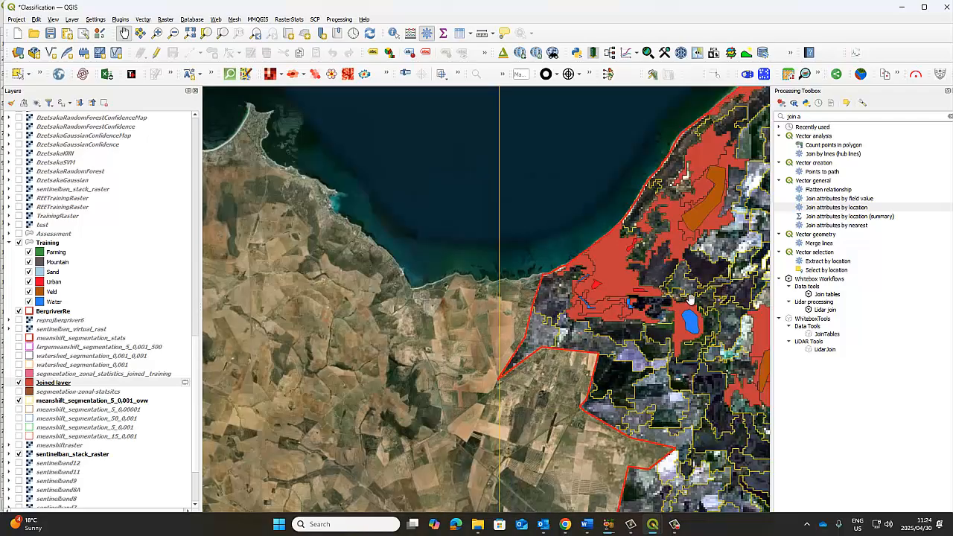
drag(666, 302, 412, 311)
scroll(579, 314, down, 1)
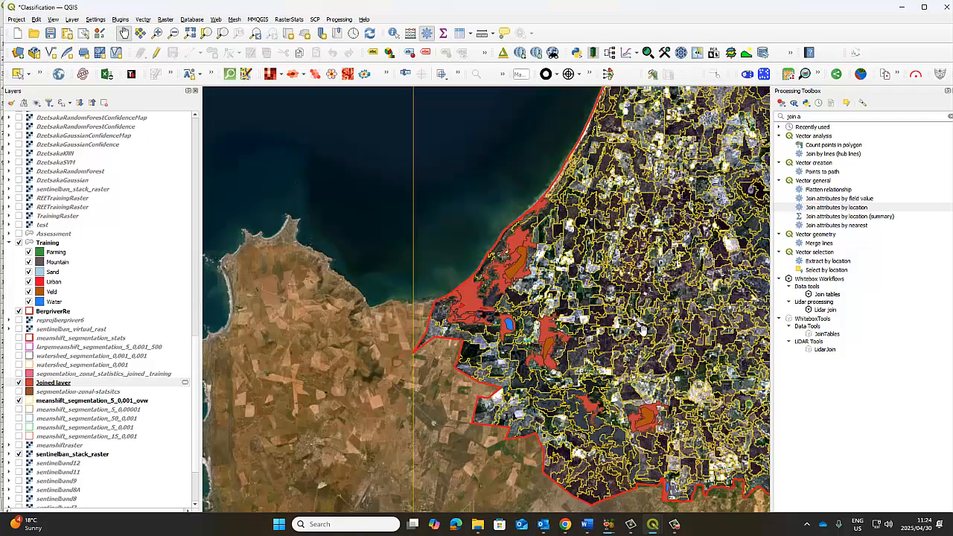
drag(660, 334, 340, 258)
scroll(512, 296, down, 1)
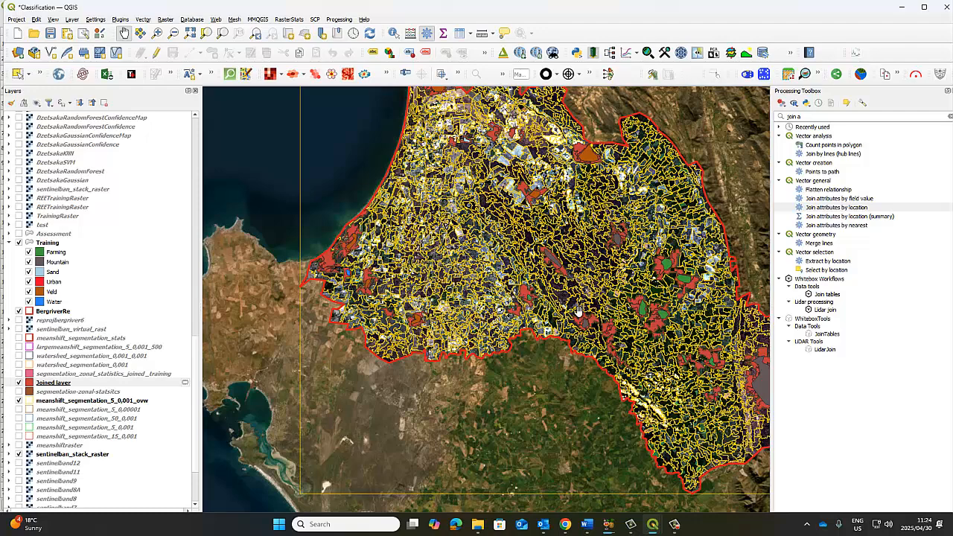
Step: Hide the Training layer to expose the joined segments beneath its polygons
scroll(501, 375, down, 1)
drag(507, 363, 499, 379)
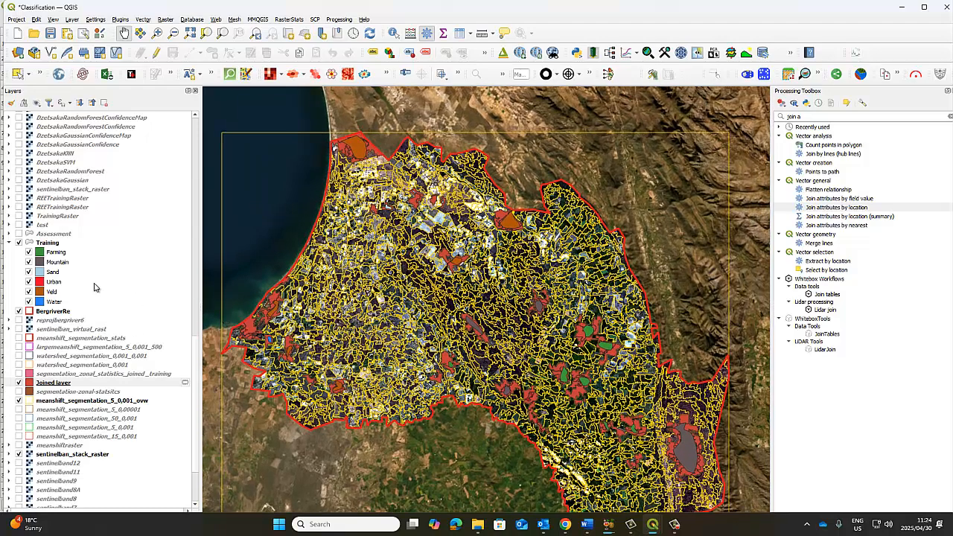
click(28, 291)
click(28, 291)
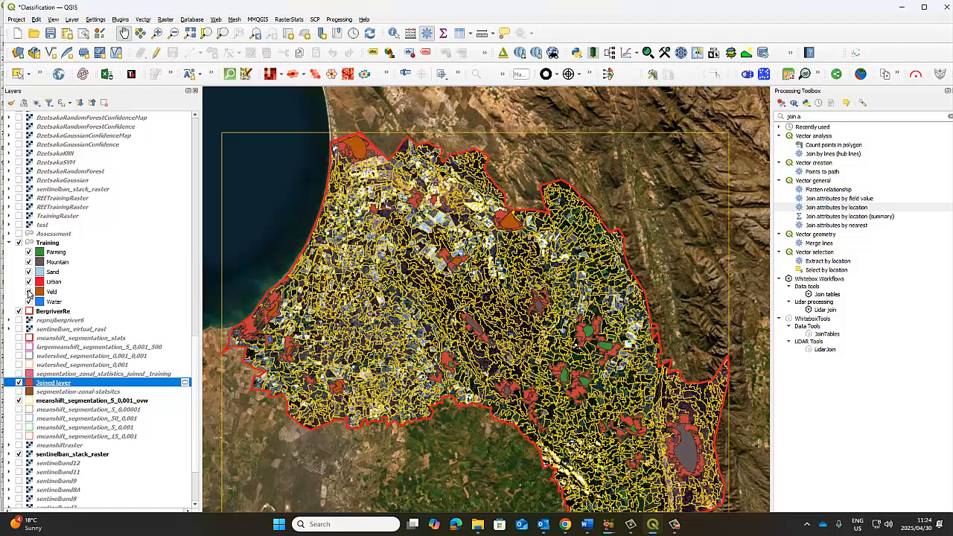
click(18, 244)
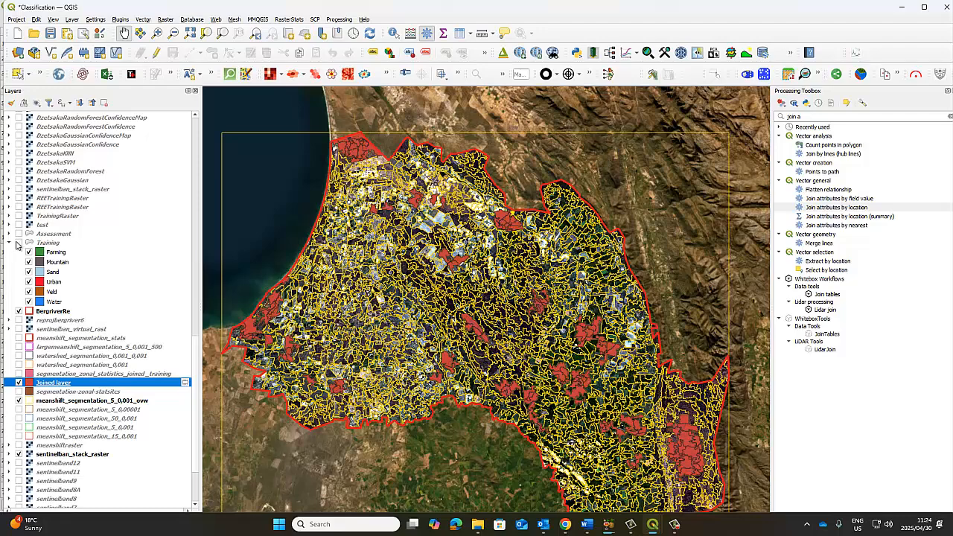
Step: Toggle the BergriverRe boundary and Joined layer off and on, and hide the meanshift_segmentation_5_0,001_ovw layer
click(18, 311)
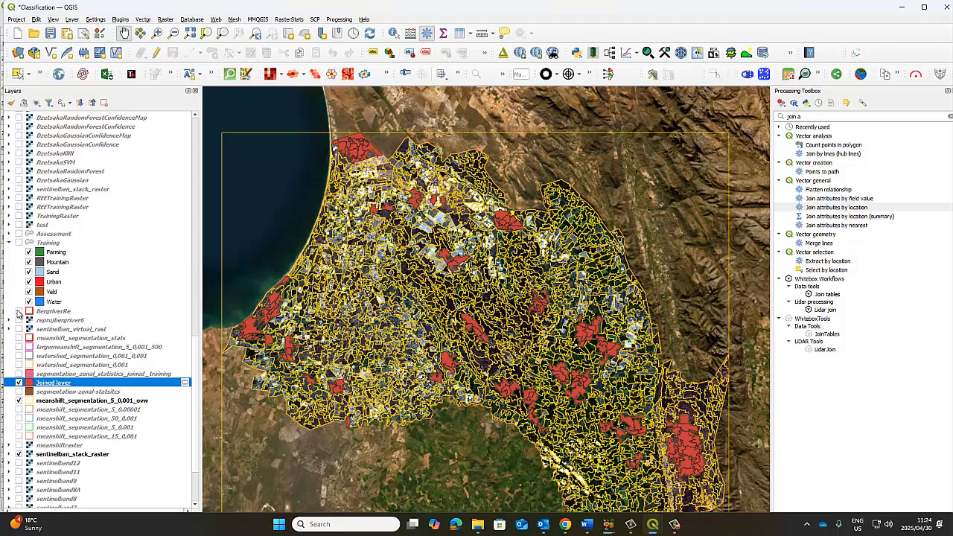
click(18, 311)
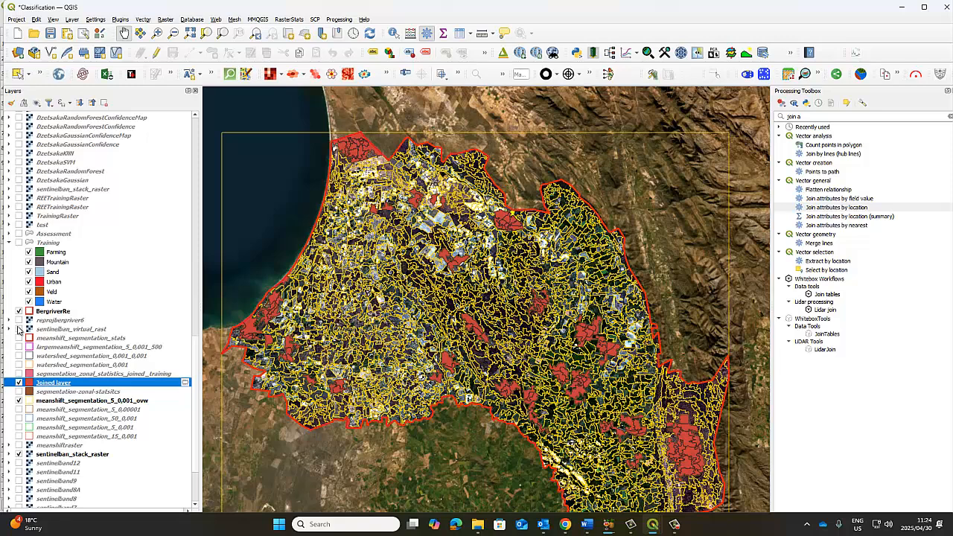
click(19, 382)
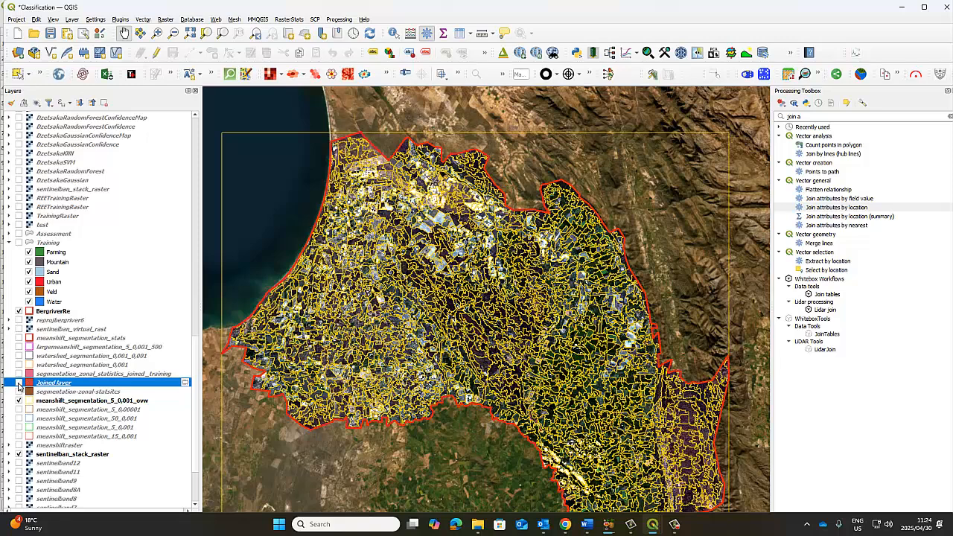
click(19, 383)
click(18, 401)
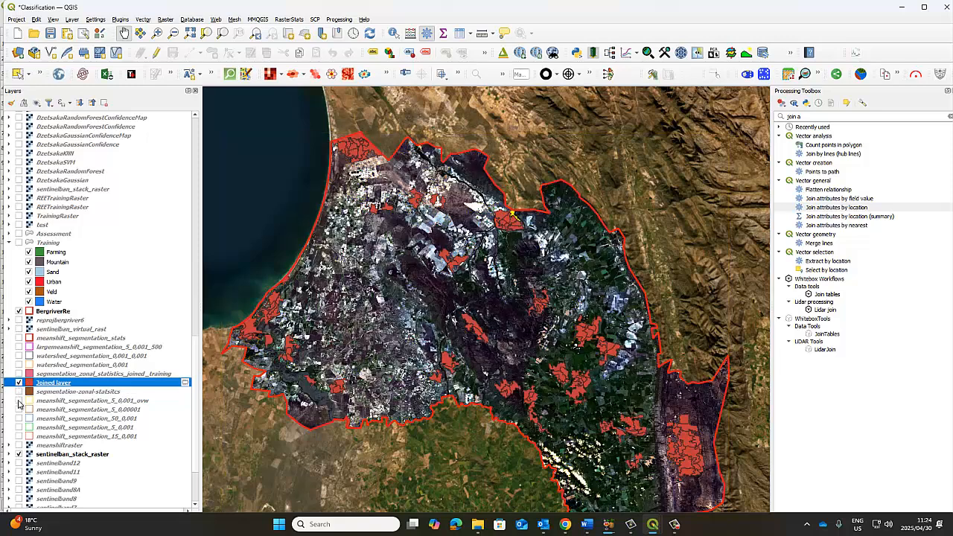
Step: Compare the Veld training polygon with the joined segments around the selected yellow segment by toggling the Training layer and Veld class
scroll(512, 222, up, 4)
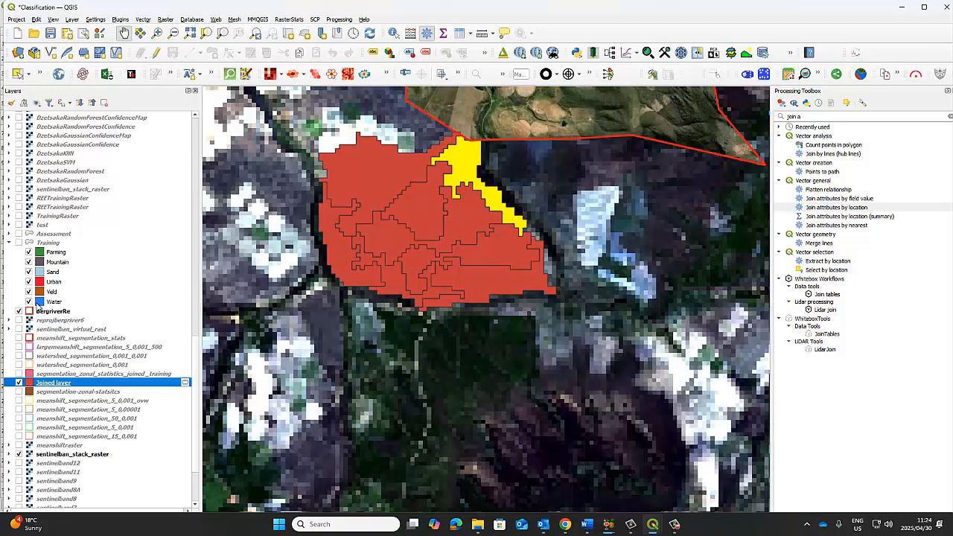
click(19, 243)
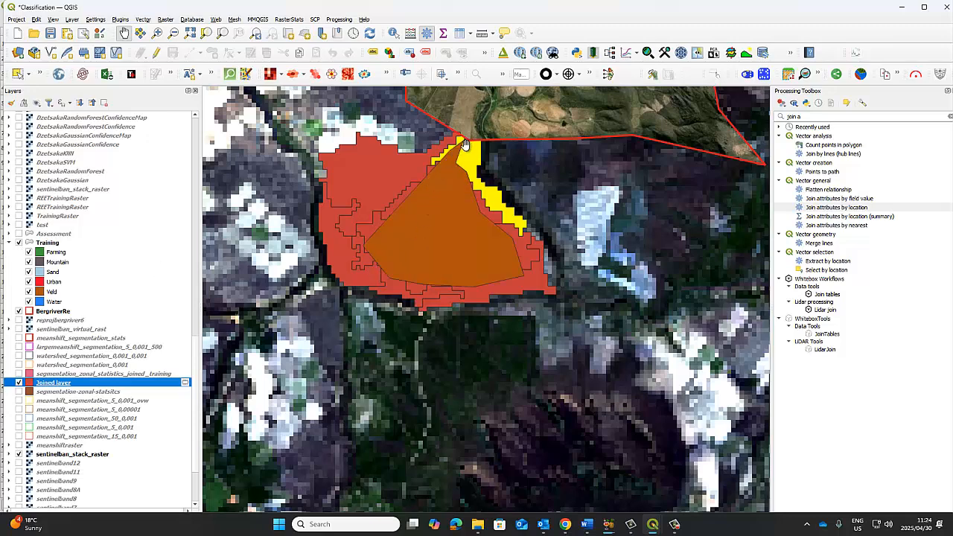
click(29, 292)
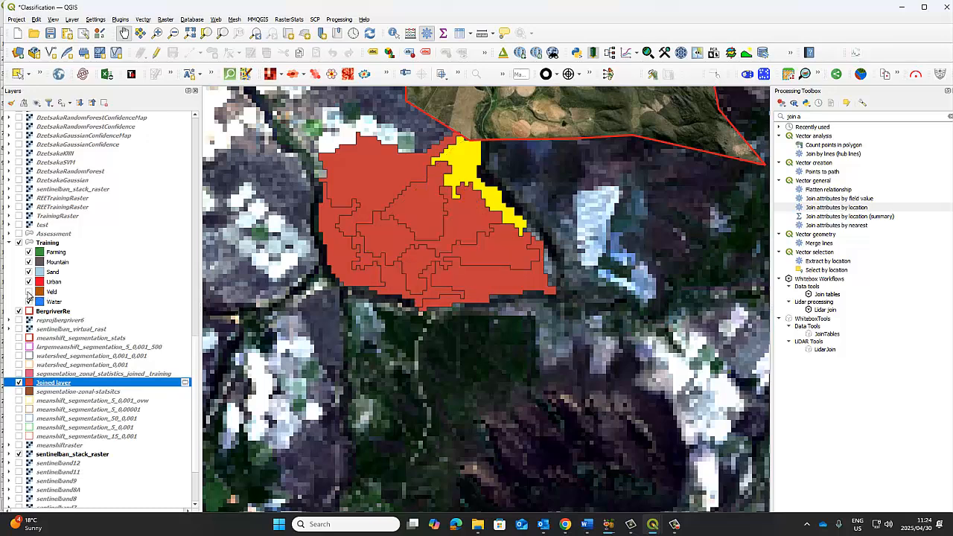
click(29, 292)
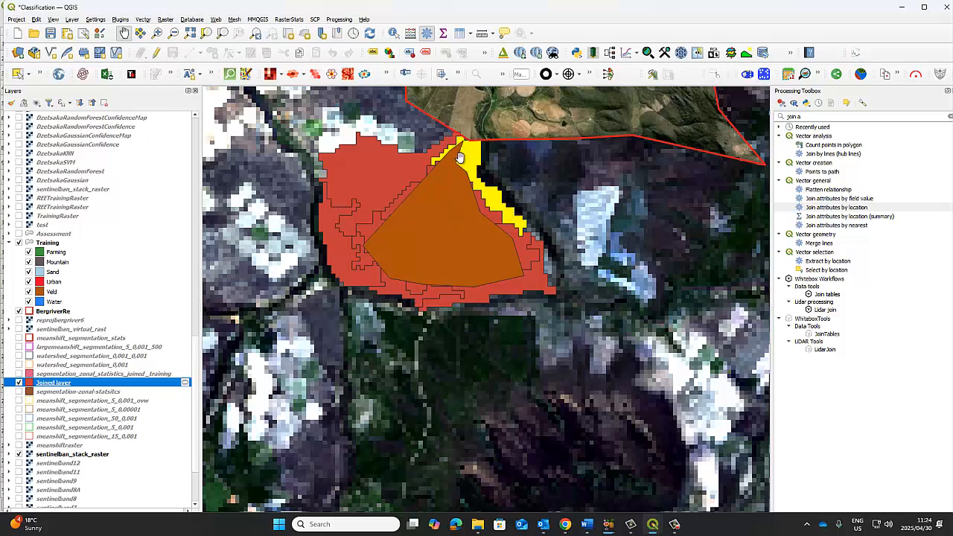
click(19, 243)
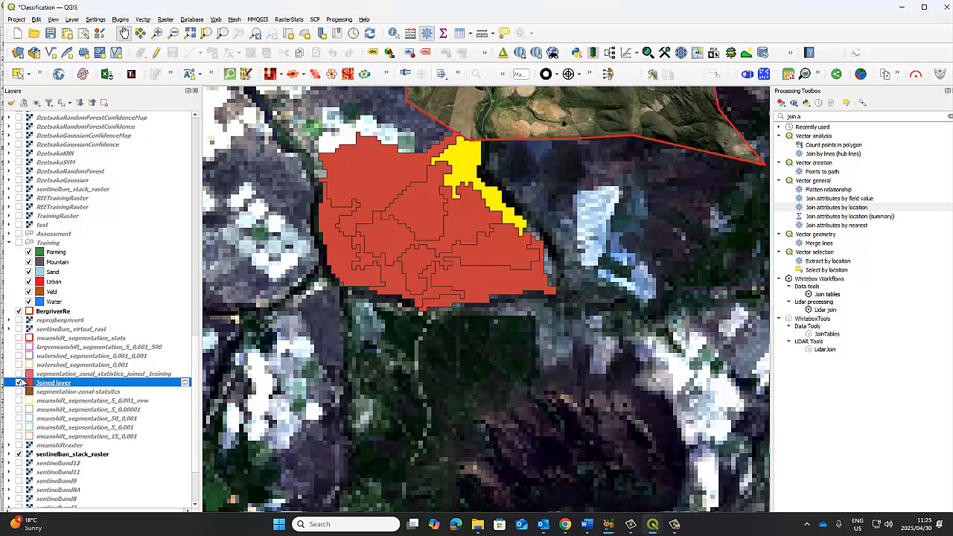
Step: Hide the Joined layer and sentinelban_stack_raster to examine the satellite basemap beneath the Veld area
click(18, 383)
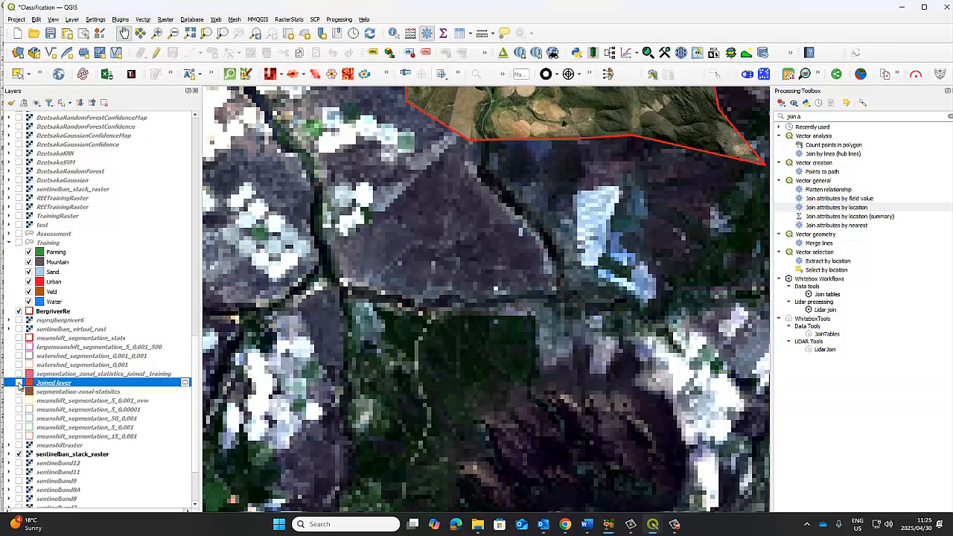
click(18, 382)
click(19, 383)
click(18, 454)
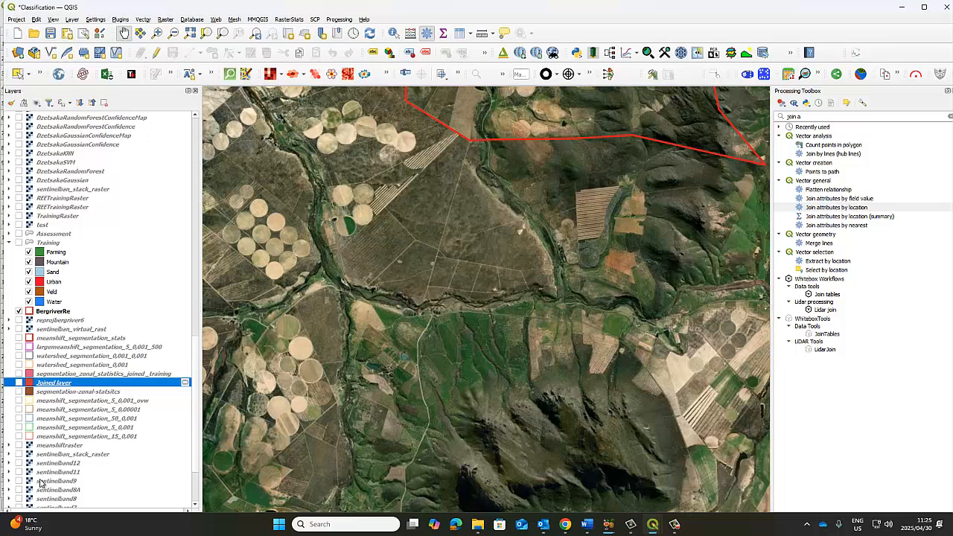
Step: Compare the Veld training polygon and the joined segments against the satellite imagery by toggling the Training and Joined layers
click(20, 244)
click(19, 381)
click(19, 382)
click(19, 242)
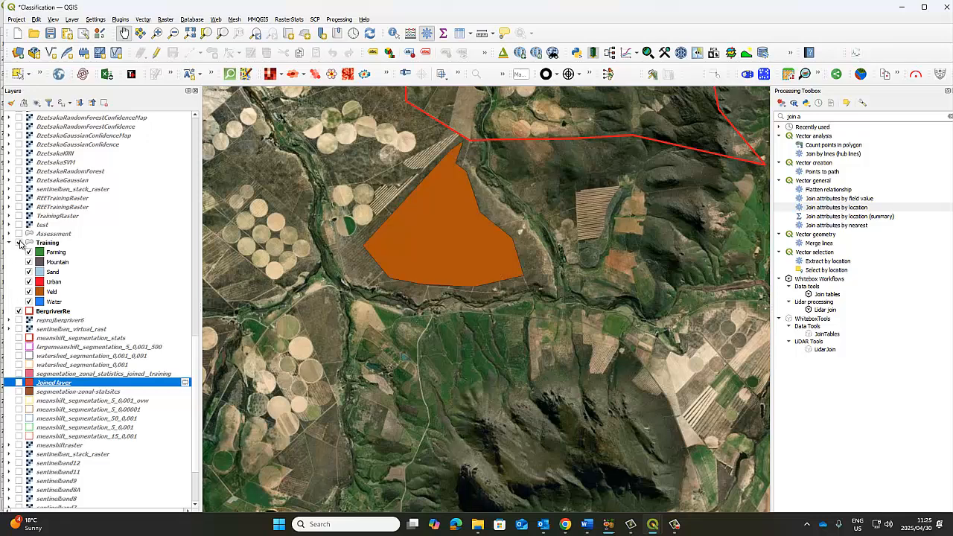
click(19, 243)
click(19, 243)
Step: Collapse the Training layer's legend and show the Joined layer across the whole Berg River area
click(9, 242)
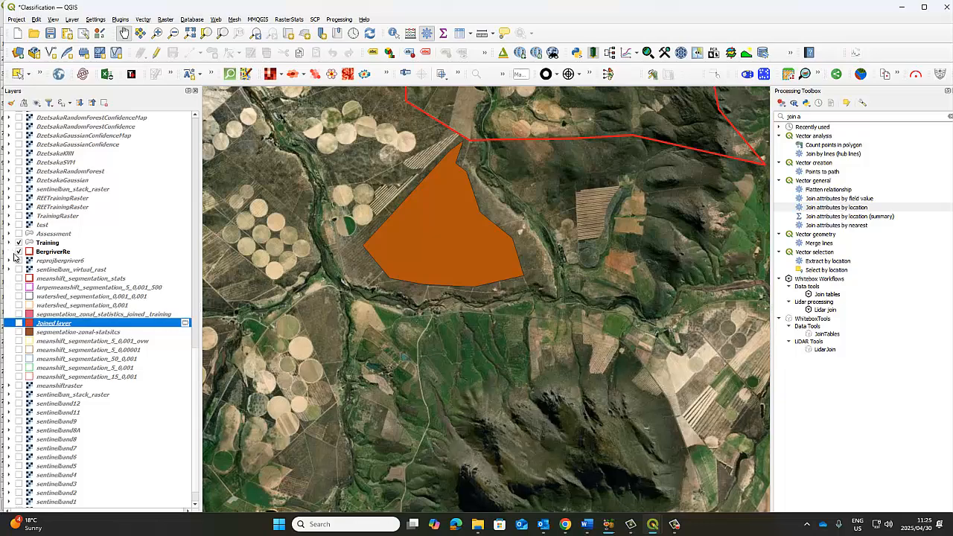
click(20, 323)
scroll(469, 298, down, 5)
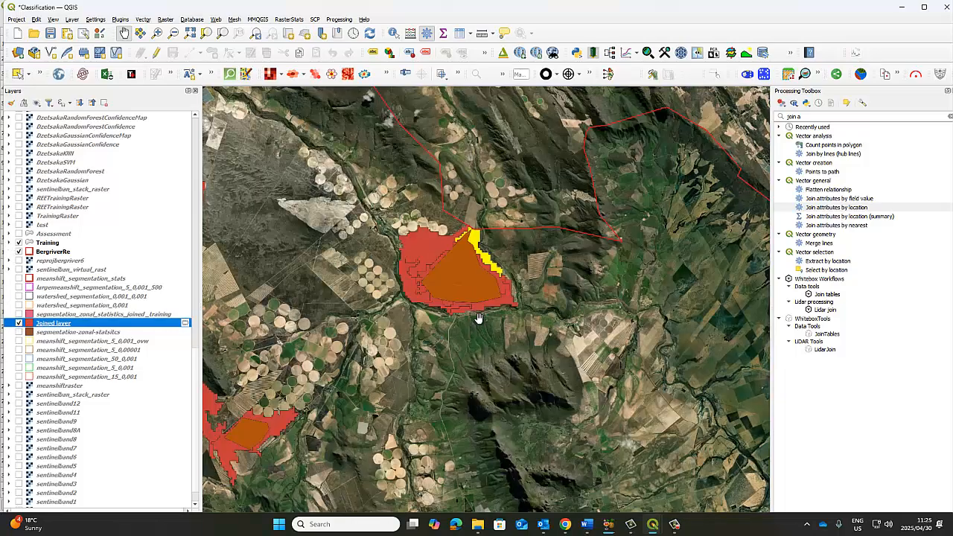
scroll(484, 350, up, 2)
scroll(523, 249, up, 2)
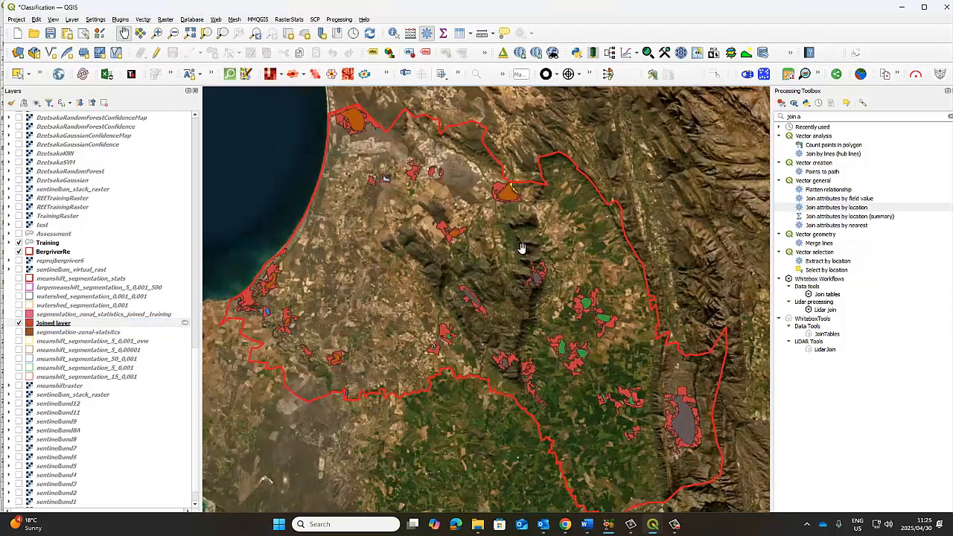
Step: Bring up the Joined layer's attribute table and review the Class values across the Water, Veld, Mountain, Farming, Urban and Sand rows
mouse_move(651, 524)
click(693, 473)
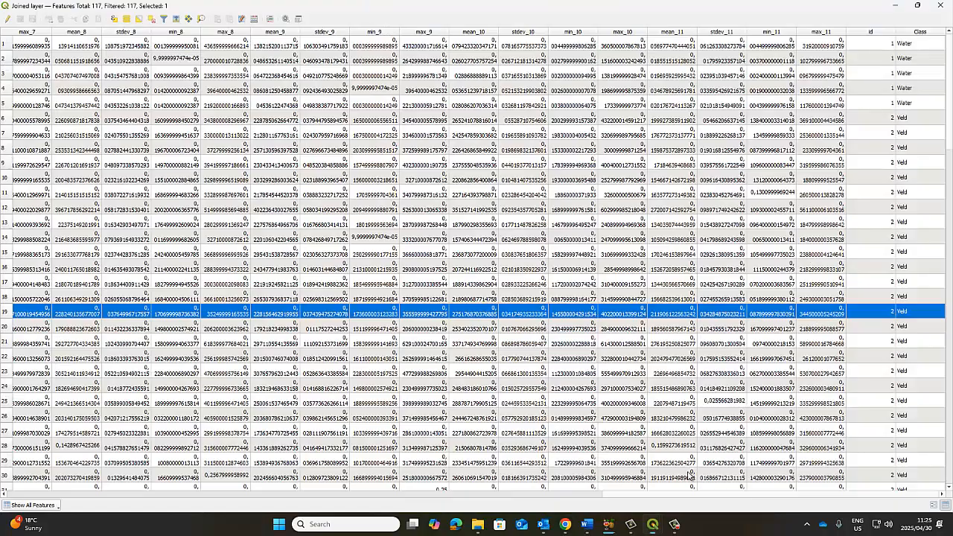
scroll(682, 353, down, 10)
scroll(681, 353, down, 17)
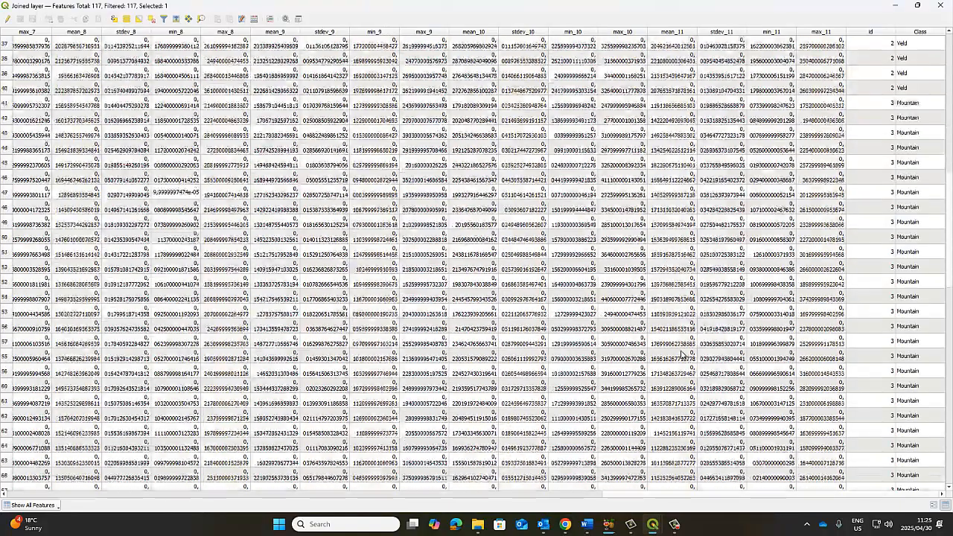
scroll(681, 354, down, 2)
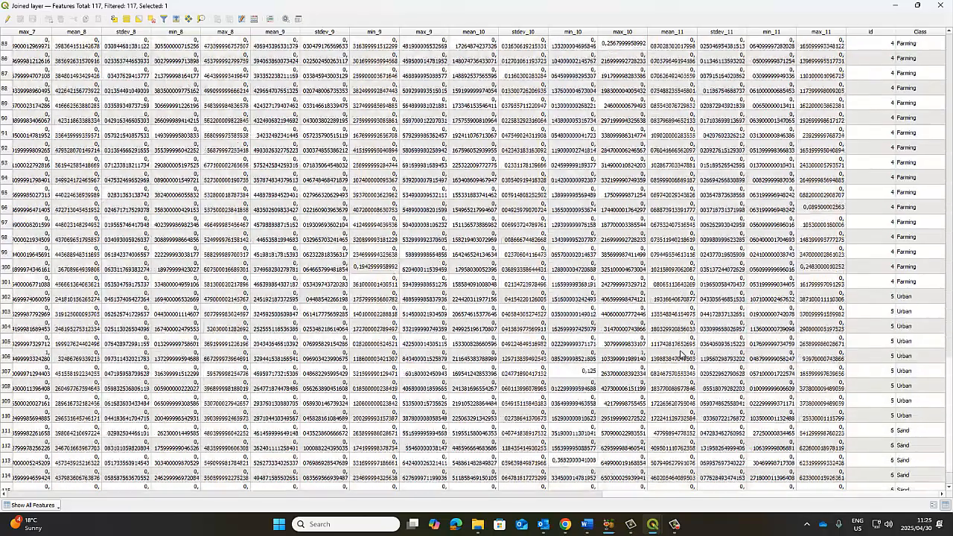
Step: Select the Urban feature in row 106 and review its attributes from the mean_0 column through to Class
click(6, 355)
drag(815, 495, 476, 494)
drag(401, 499, 97, 483)
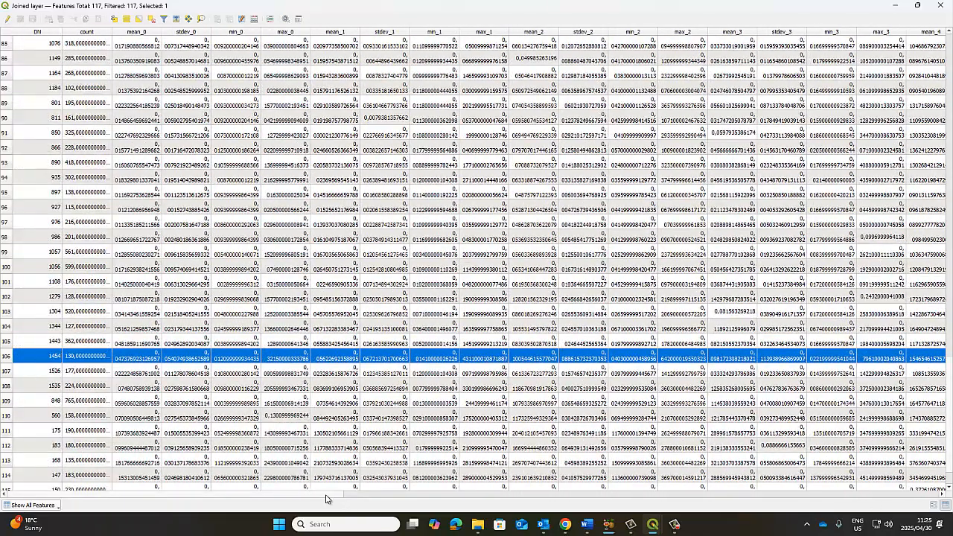
drag(353, 497, 917, 454)
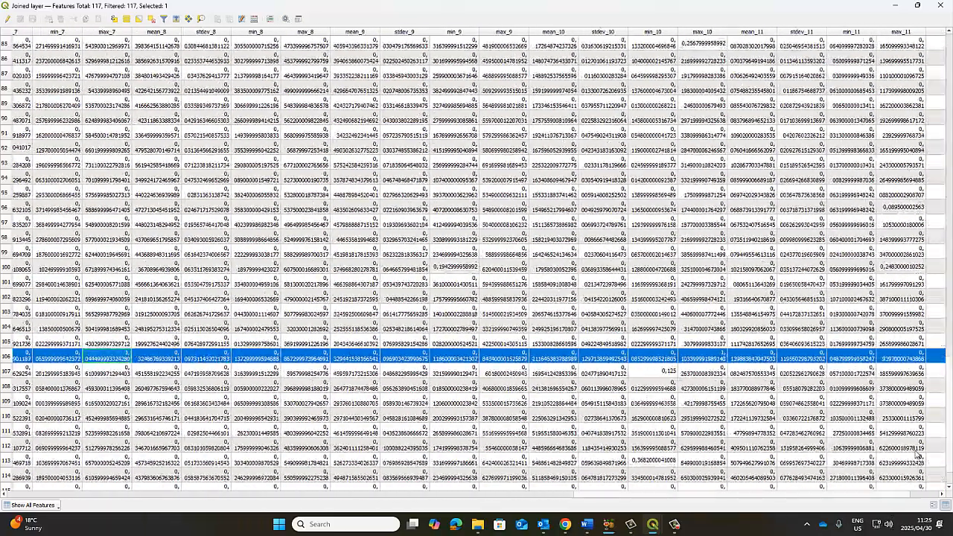
drag(893, 495, 926, 493)
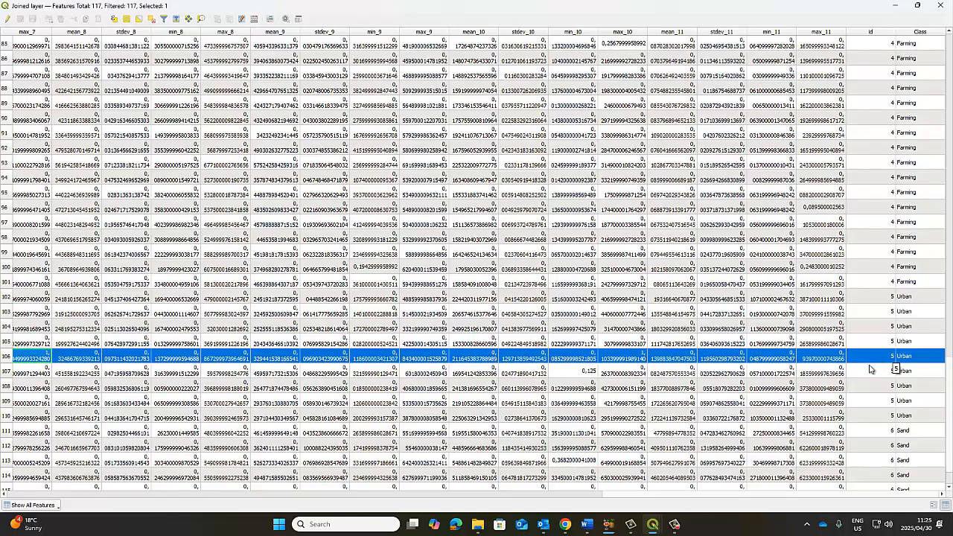
Step: Return to the map and inspect the selected Urban segment close up
mouse_move(654, 527)
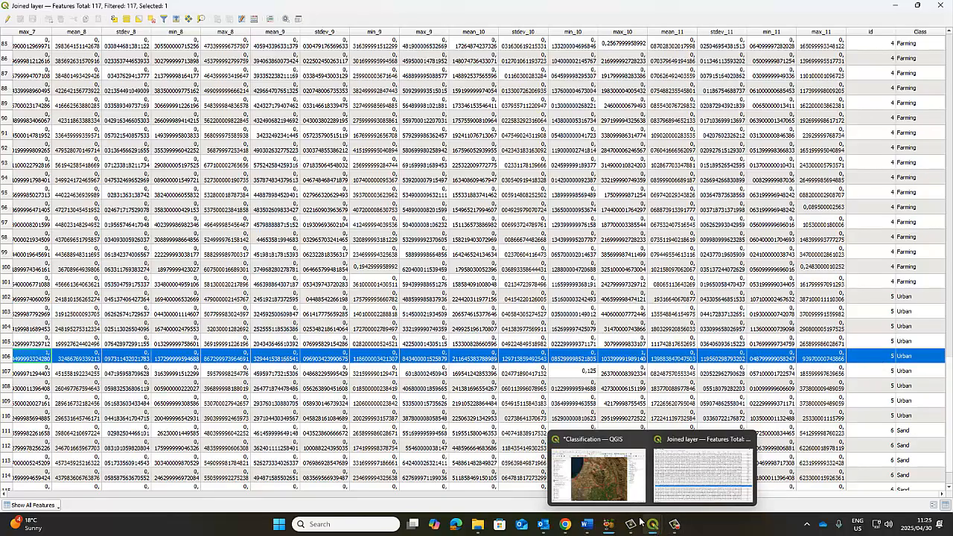
click(599, 467)
scroll(540, 408, up, 3)
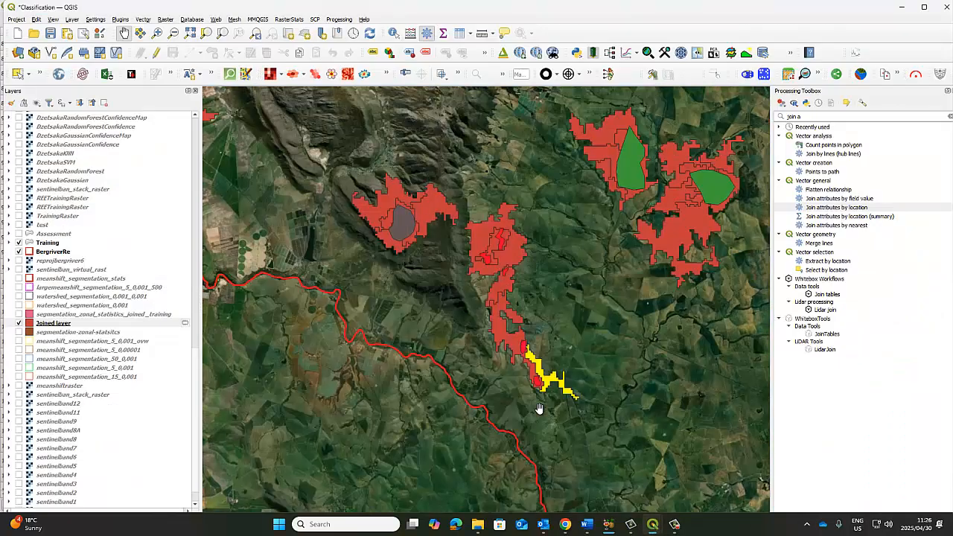
scroll(540, 407, up, 1)
scroll(551, 350, up, 1)
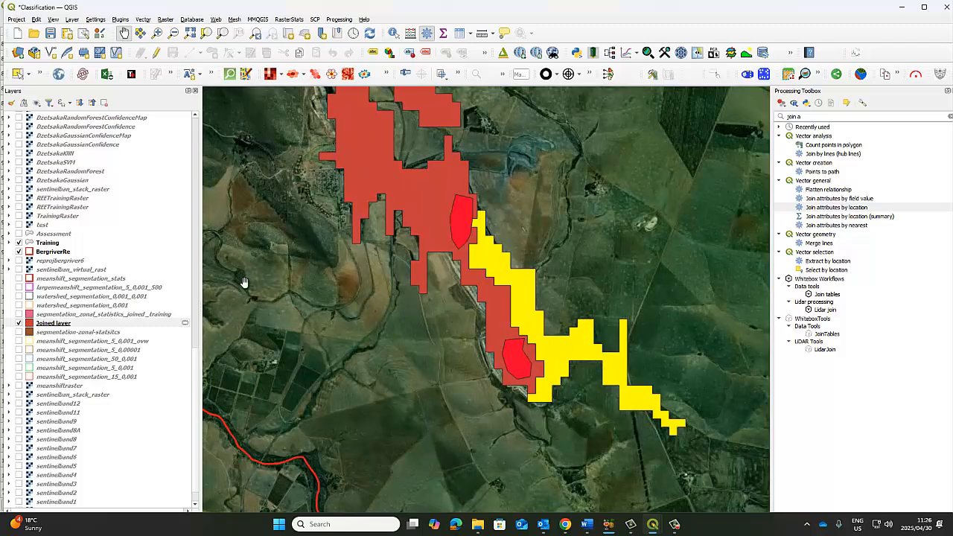
Step: Expand the Training legend and toggle the Joined and Training layers to compare the Urban polygons with the selected segment
click(18, 323)
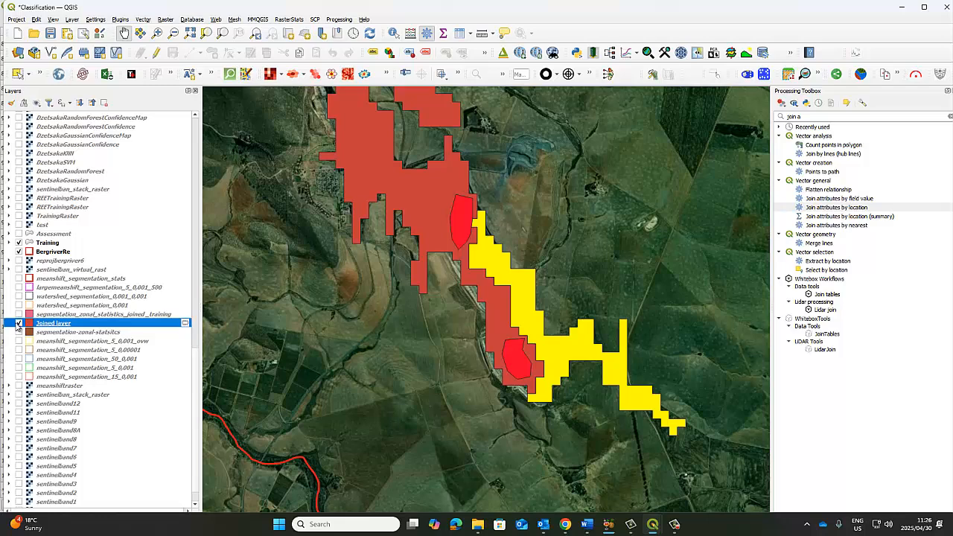
click(18, 323)
click(17, 323)
click(14, 243)
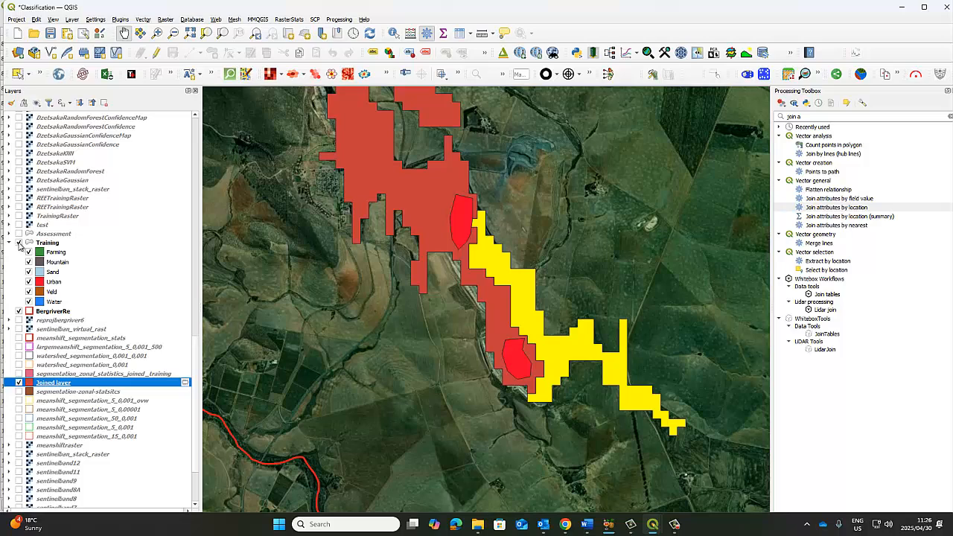
click(19, 242)
click(19, 242)
click(19, 243)
click(18, 243)
Step: Hide the Joined layer to examine the satellite imagery around the two Urban training polygons
click(18, 383)
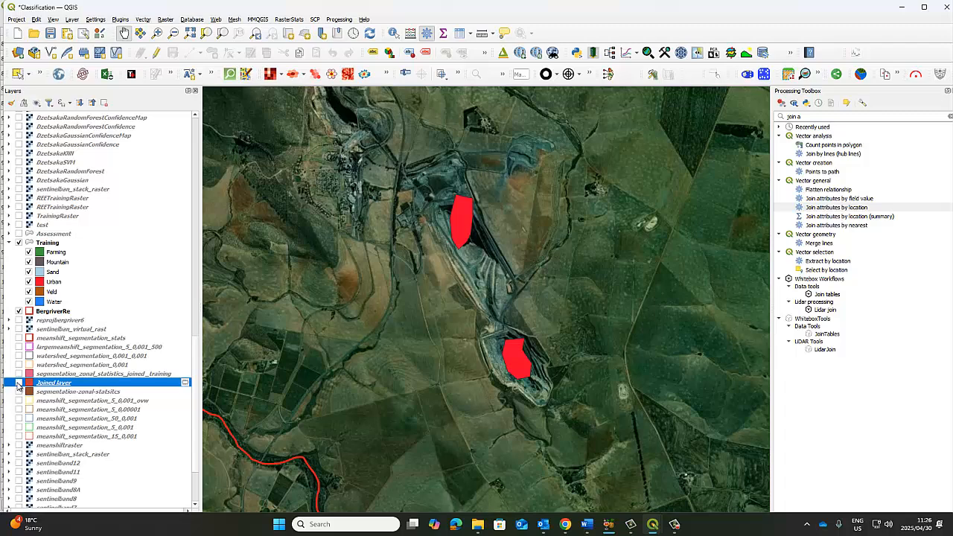
click(18, 383)
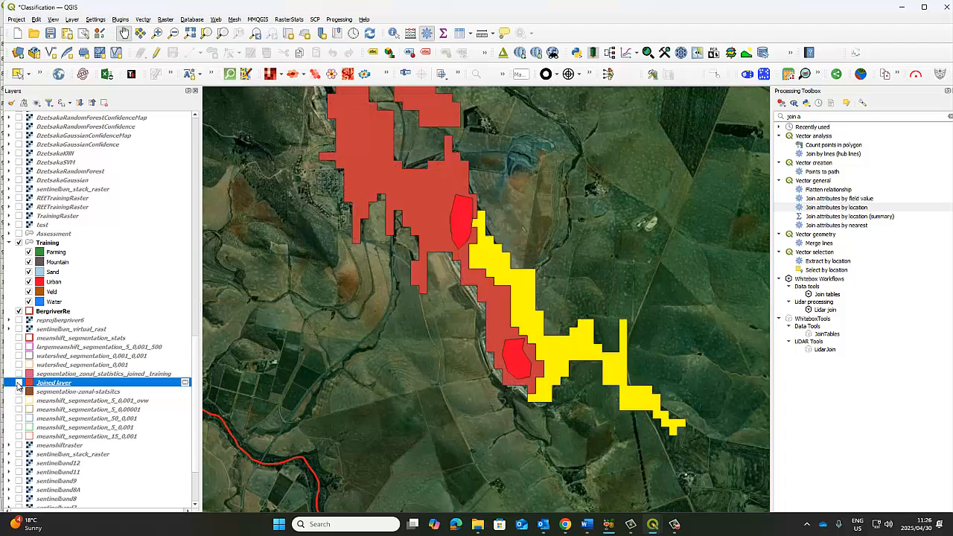
click(18, 382)
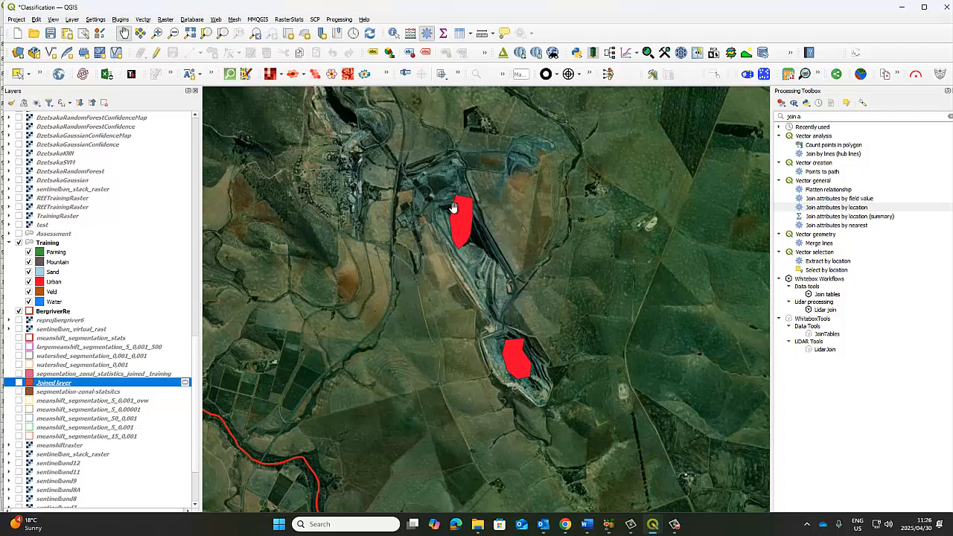
Step: Show sentinelban_stack_raster and toggle the Joined layer on and off over it to compare segments with the image pixels
scroll(45, 443, down, 3)
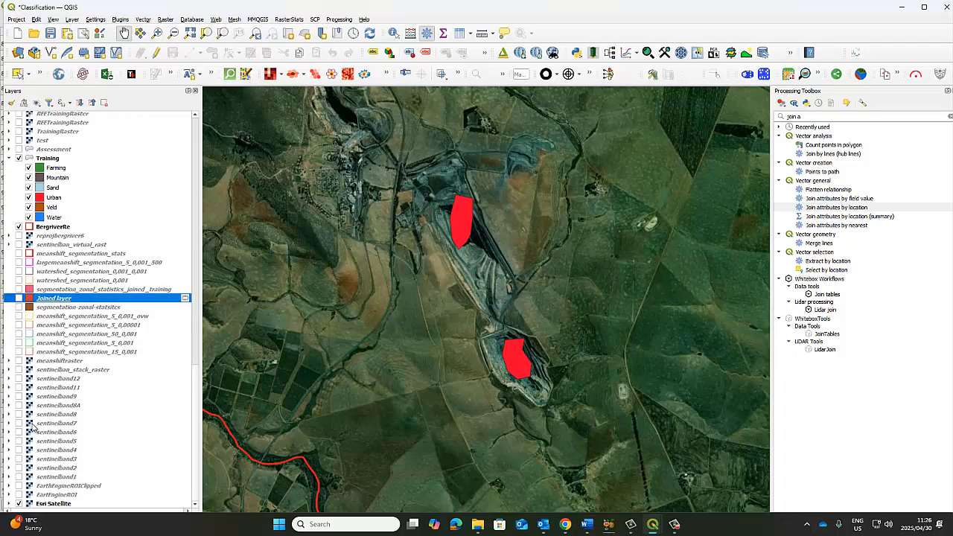
click(19, 370)
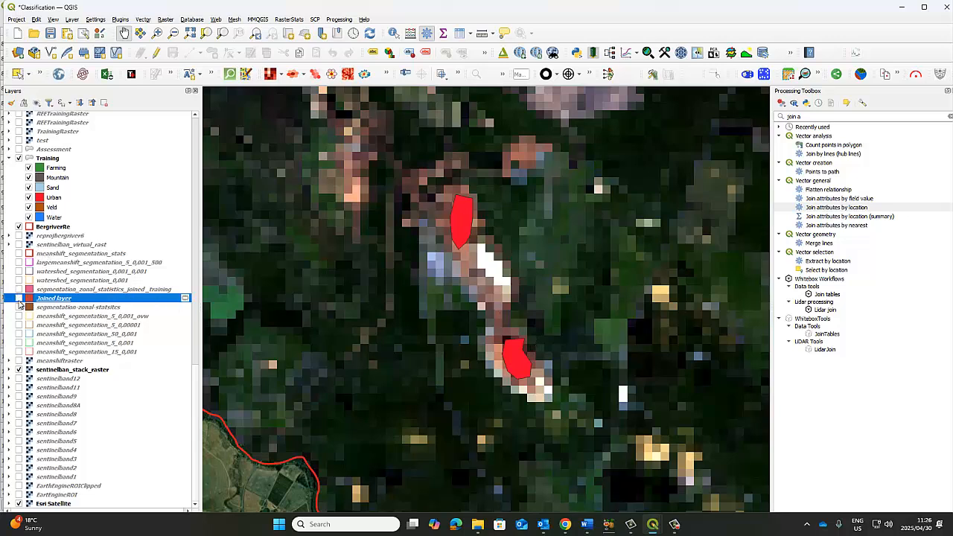
click(19, 298)
click(18, 298)
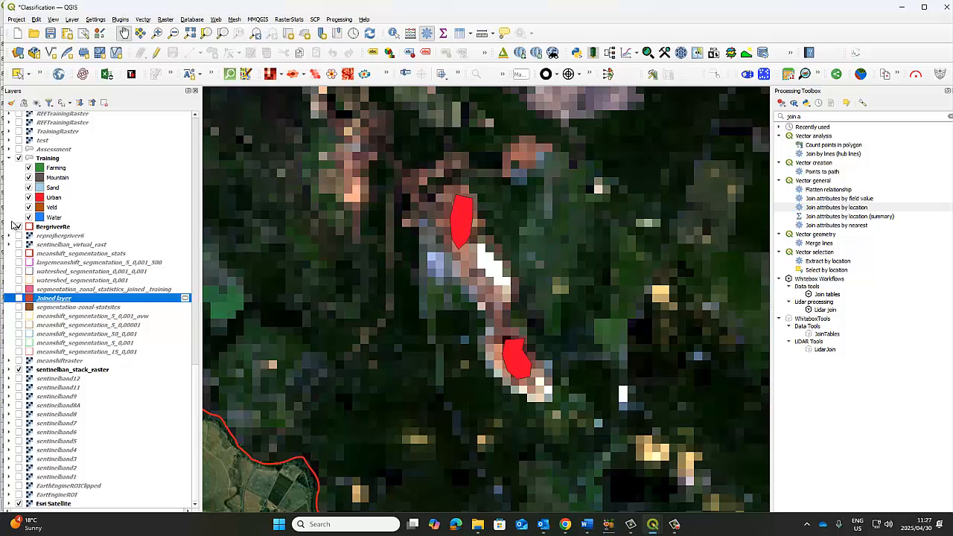
Step: Show the Joined layer again and select the Urban segment in row 110 of its attribute table
click(18, 299)
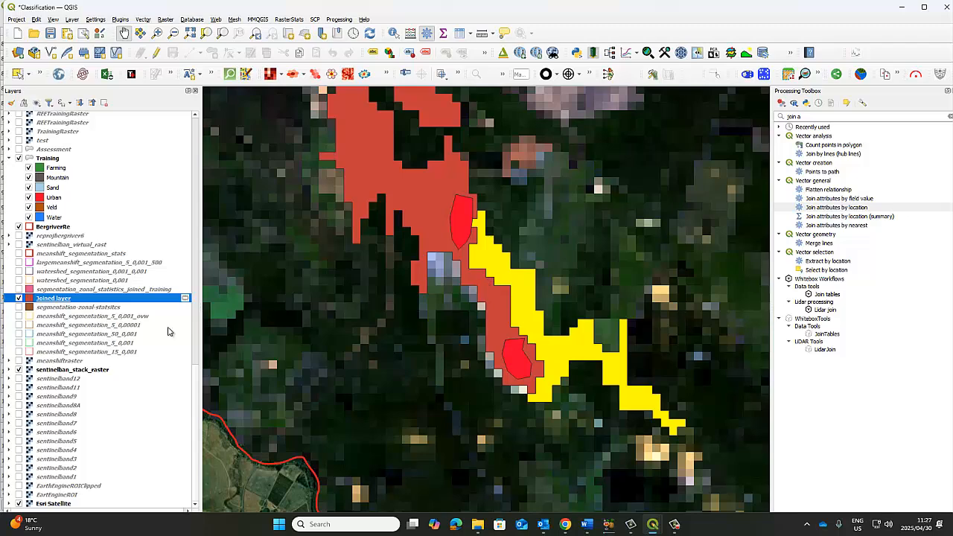
mouse_move(652, 522)
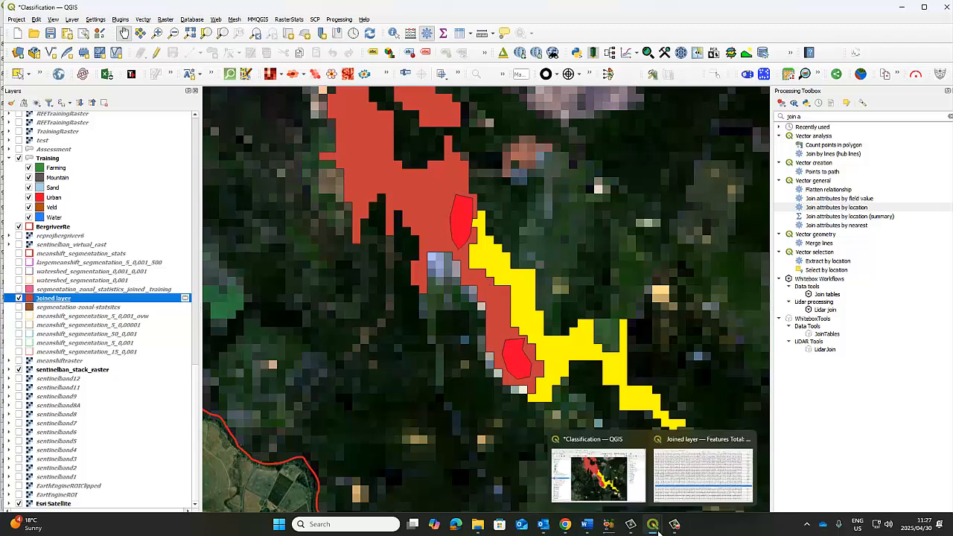
click(684, 467)
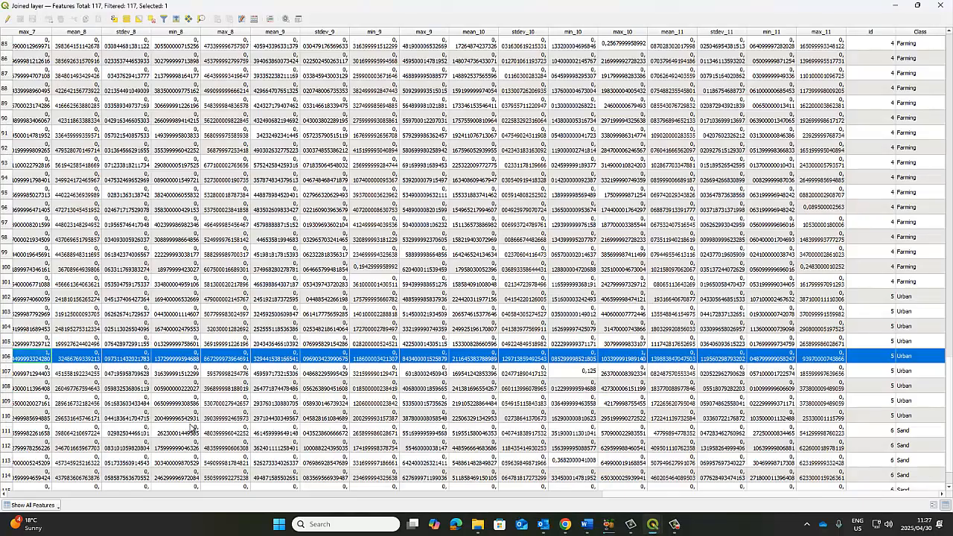
click(4, 417)
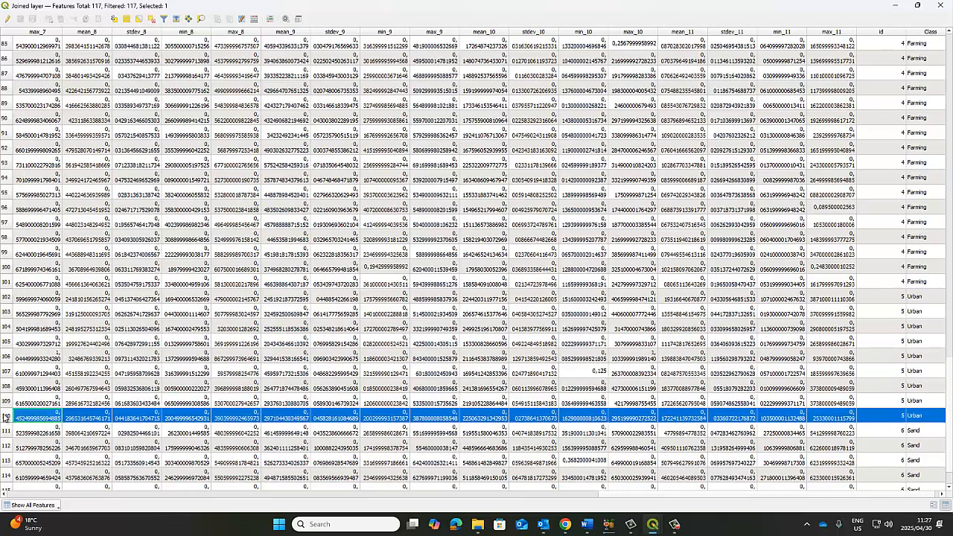
Step: Return to the map and locate the selected Urban segment on the coast, viewing it close up
mouse_move(642, 521)
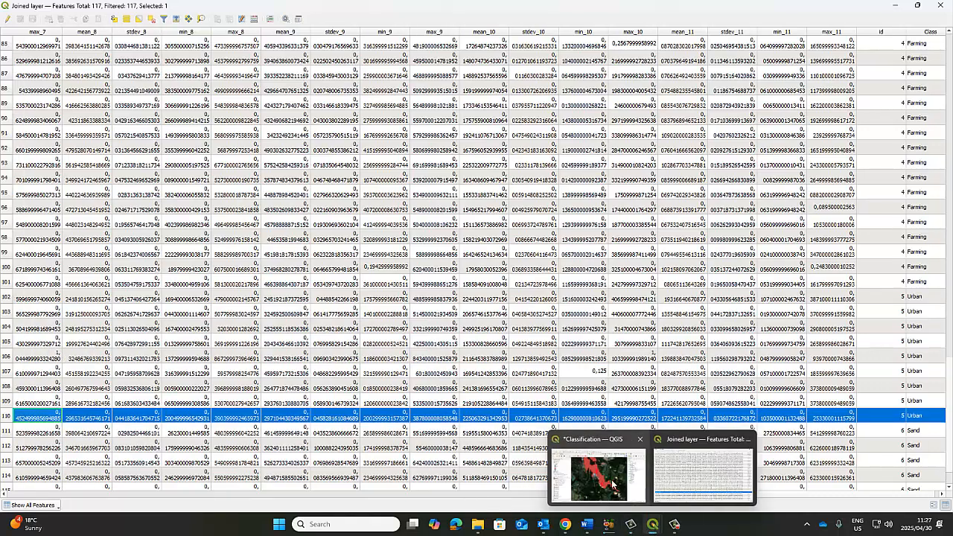
click(584, 448)
scroll(477, 327, down, 2)
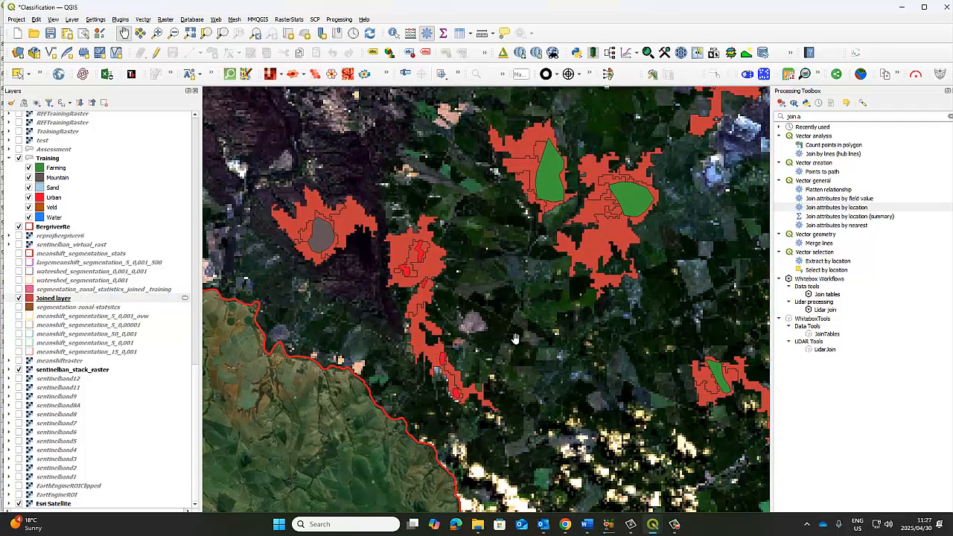
scroll(521, 338, down, 1)
drag(618, 355, 422, 268)
drag(388, 241, 602, 384)
drag(318, 208, 548, 296)
drag(226, 216, 399, 289)
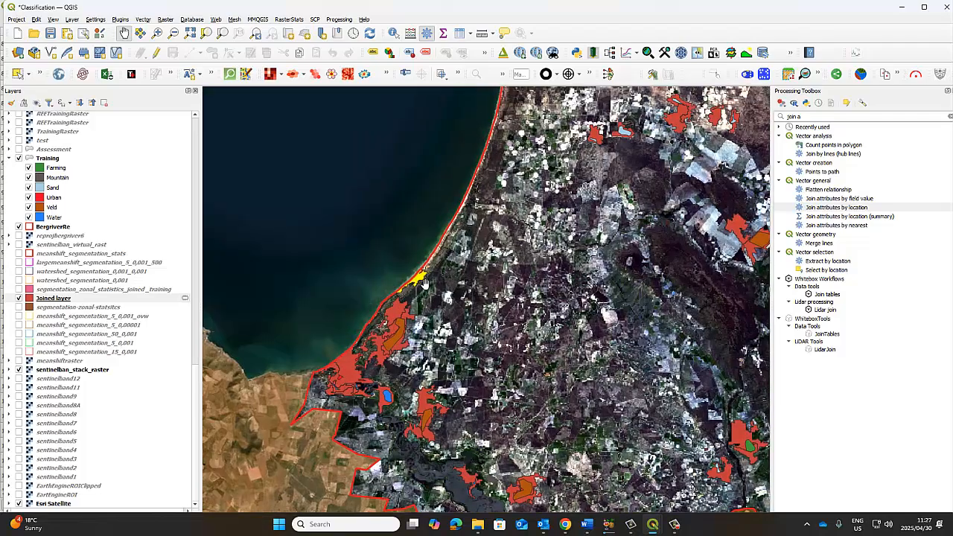
scroll(400, 288, up, 2)
scroll(399, 289, up, 1)
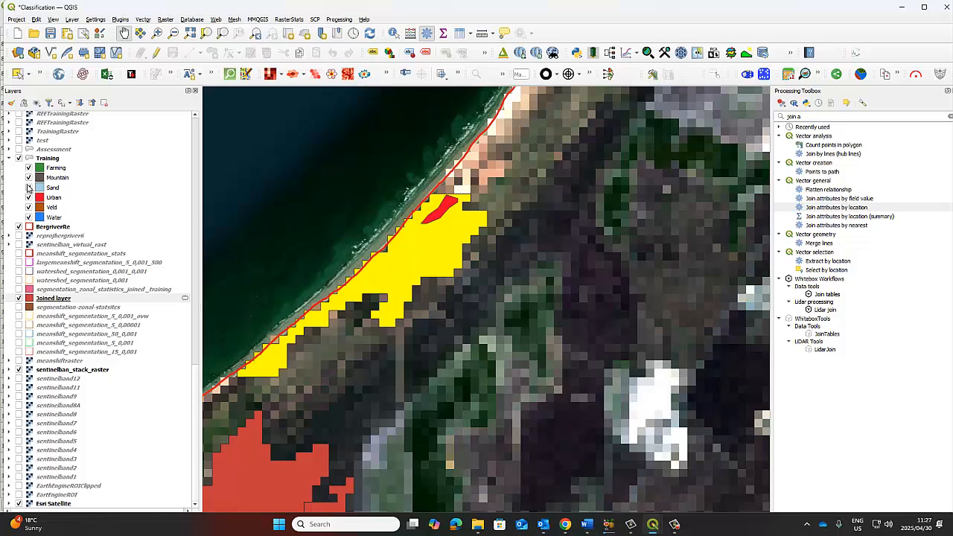
Step: Toggle the Training and Joined layers over sentinelban_stack_raster to compare the coastal segment with the image pixels, leaving the Joined layer hidden
click(18, 158)
click(19, 158)
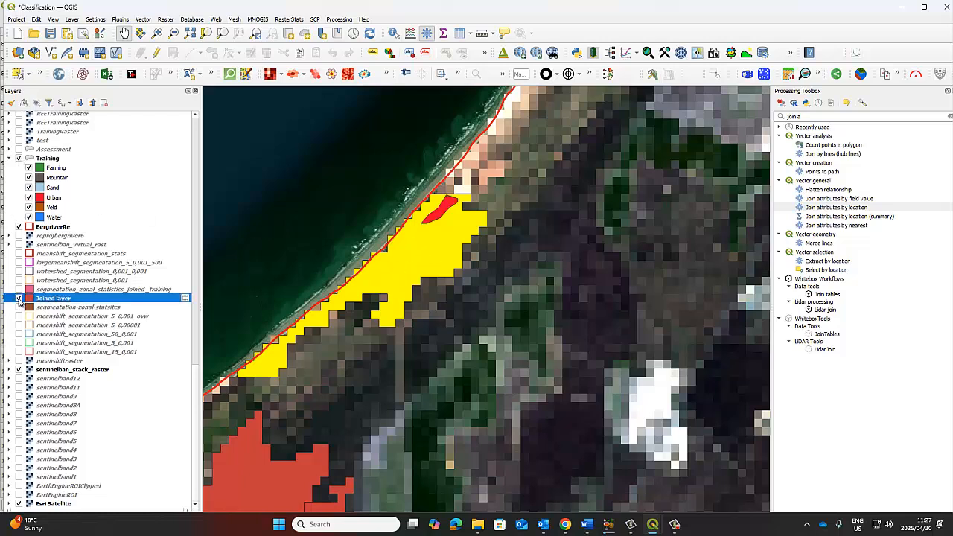
click(18, 299)
click(18, 299)
click(18, 298)
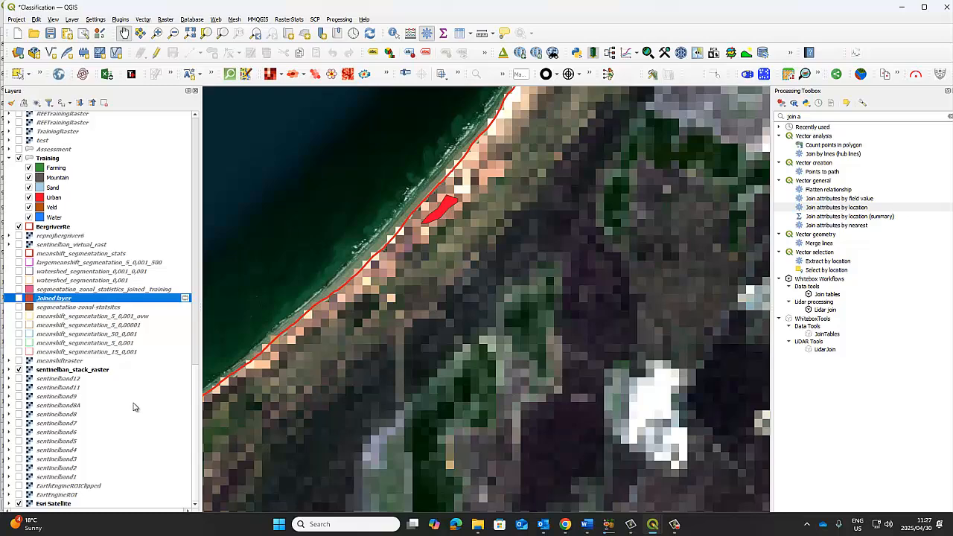
Step: Hide sentinelban_stack_raster and toggle the Joined and BergriverRe layers to compare the coastal Urban segment with the satellite imagery
click(18, 369)
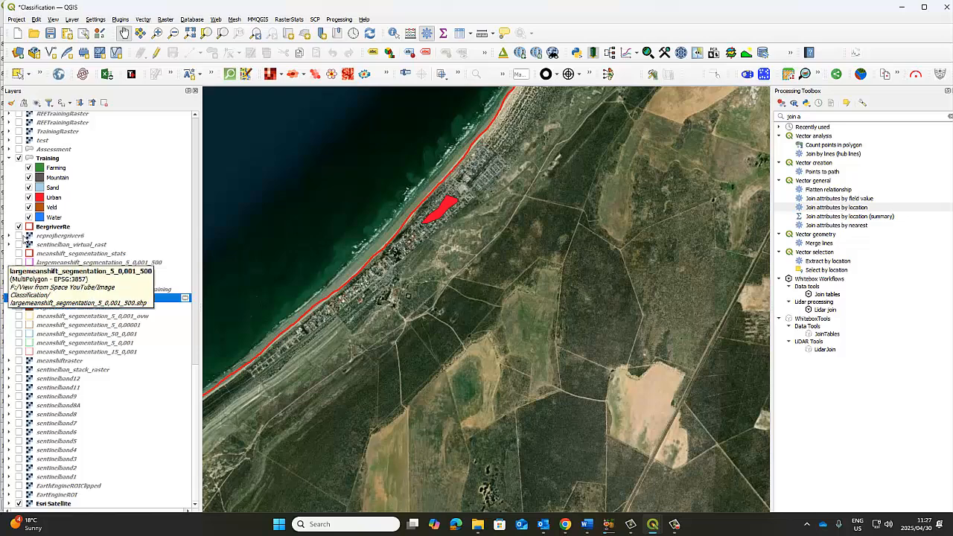
click(19, 298)
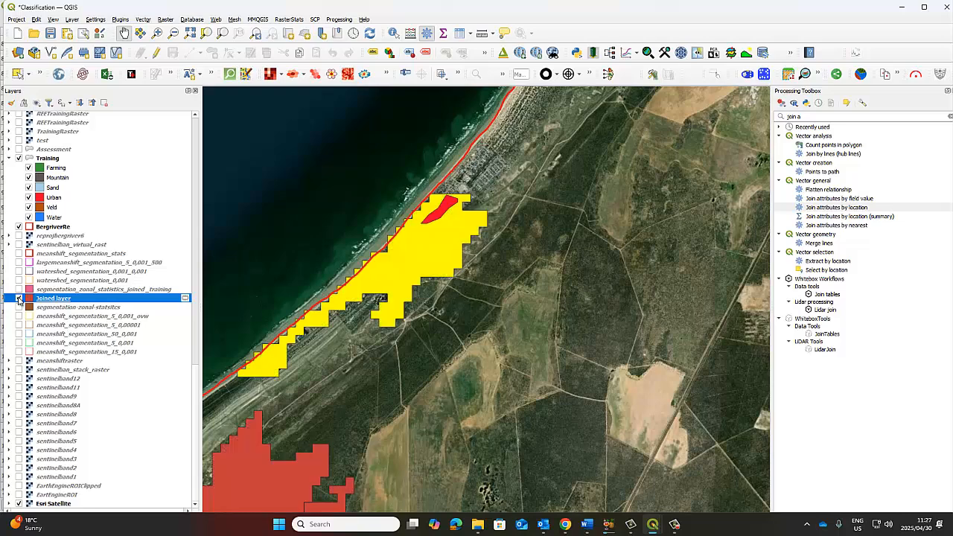
click(19, 298)
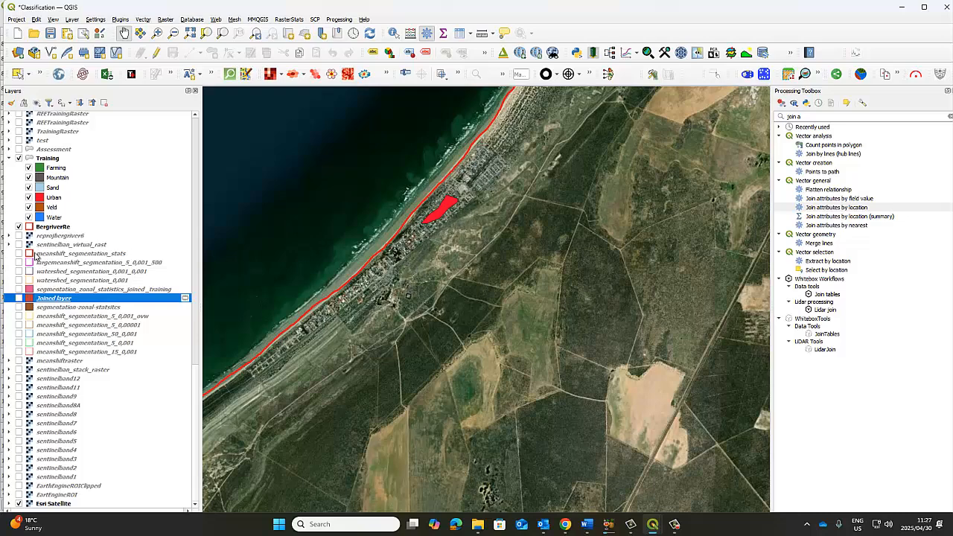
click(18, 298)
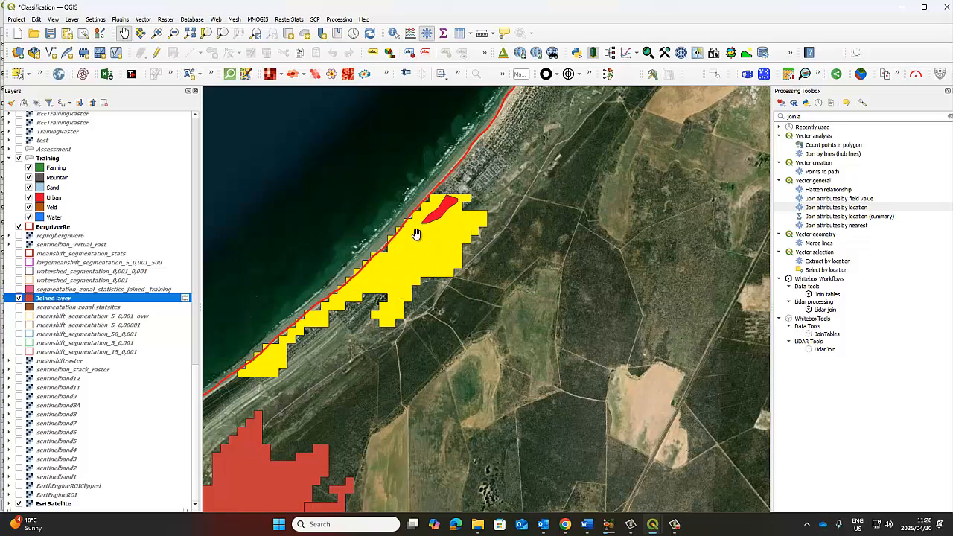
click(19, 227)
click(19, 227)
click(19, 298)
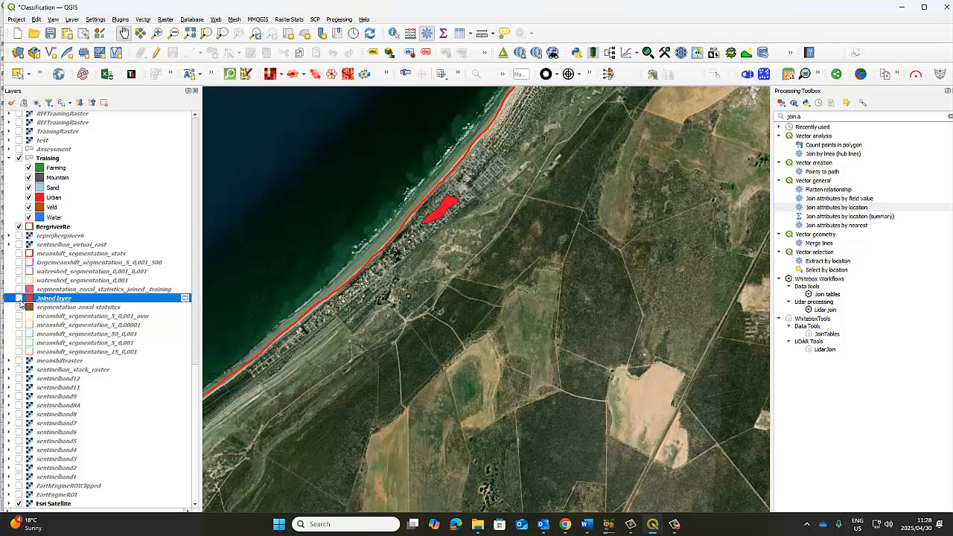
click(19, 298)
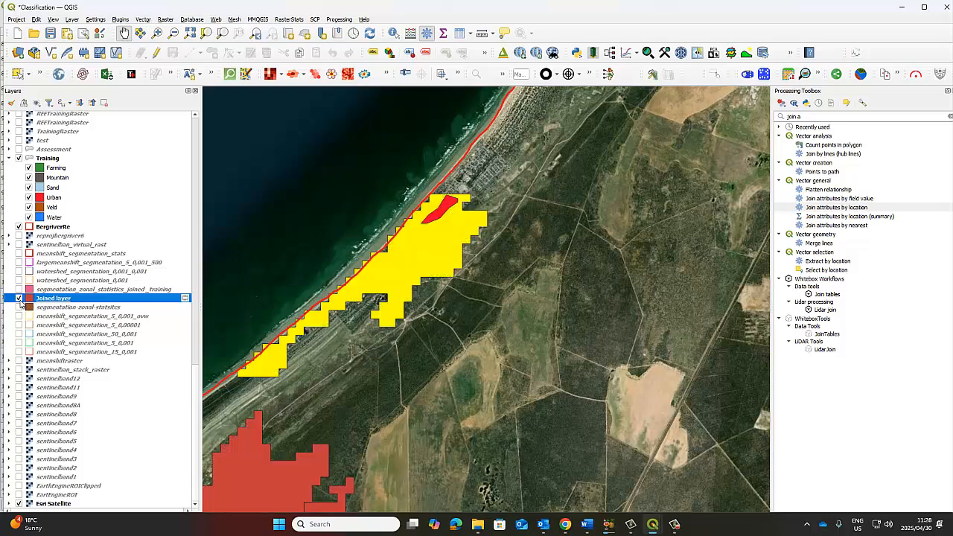
click(19, 298)
Step: Show the Joined and Assessment layers together across the whole Berg River area
scroll(505, 301, down, 5)
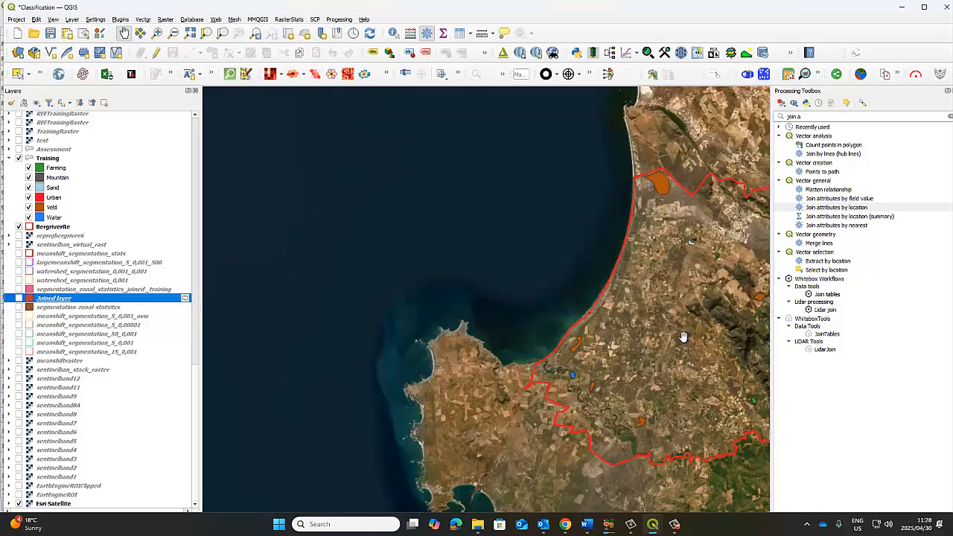
drag(712, 356, 455, 249)
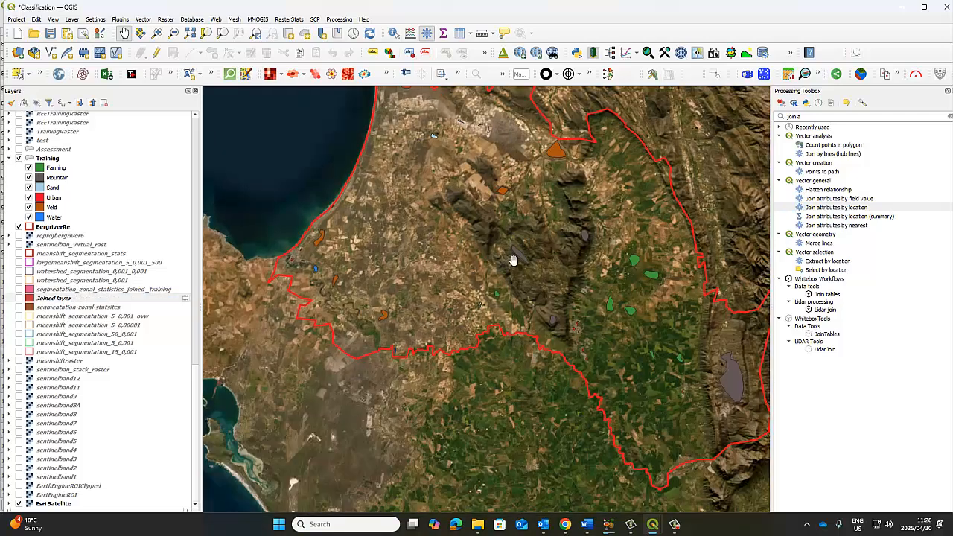
scroll(511, 261, down, 1)
drag(598, 281, 555, 317)
scroll(548, 309, up, 3)
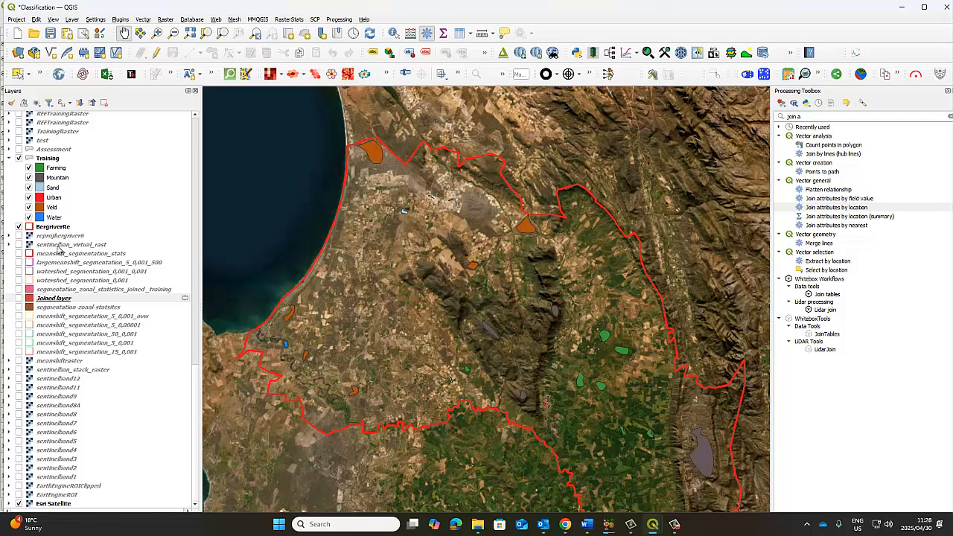
click(19, 297)
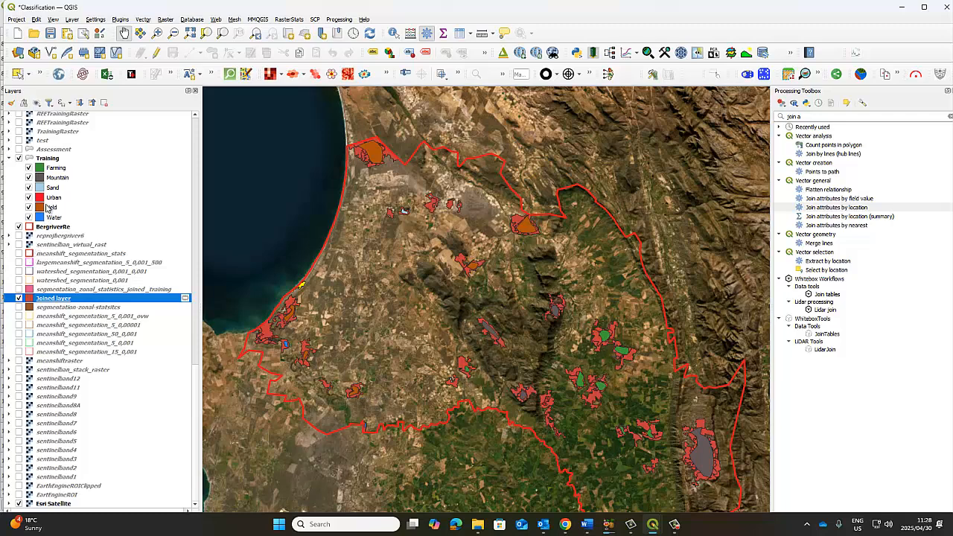
click(19, 149)
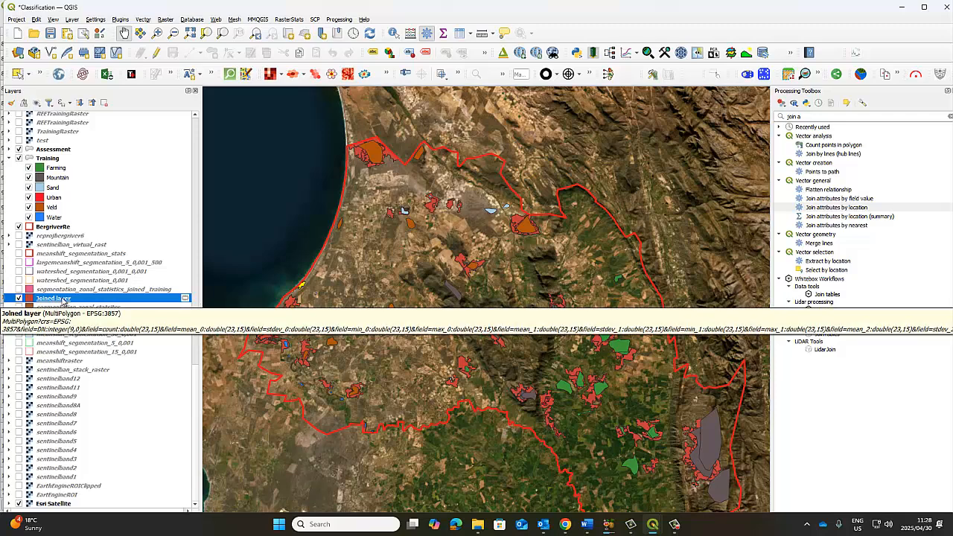
Step: Copy the name of the segmentation_zonal_statistics_joined _training layer without renaming it
key(Up)
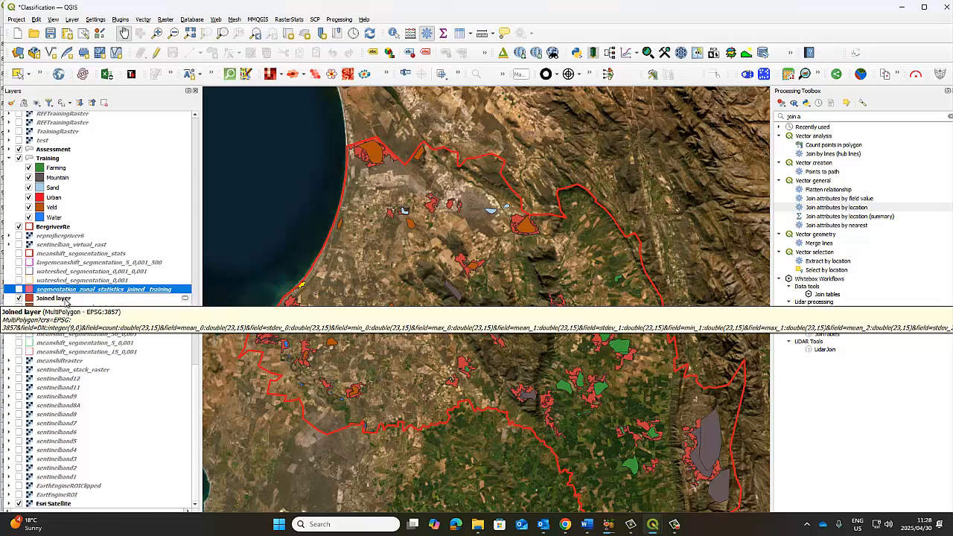
right_click(75, 291)
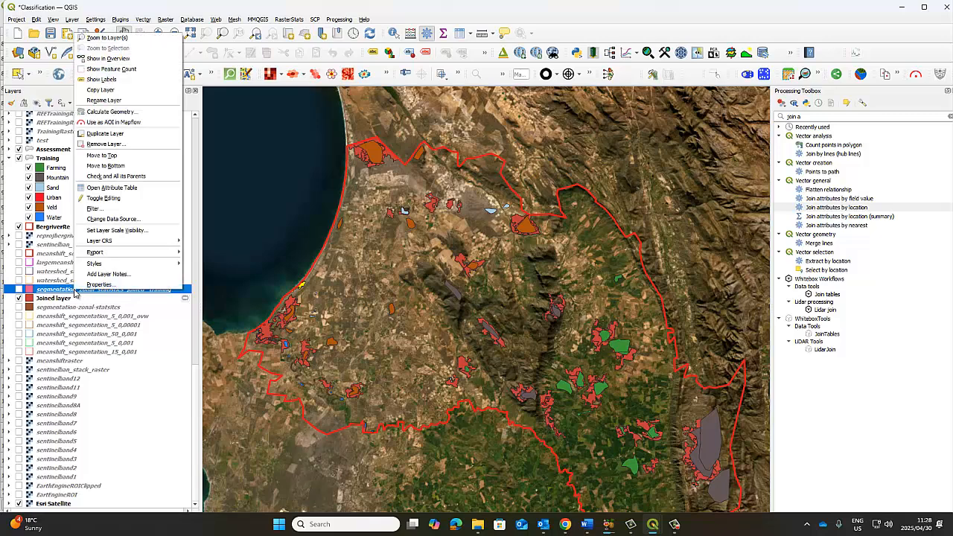
click(119, 100)
right_click(123, 290)
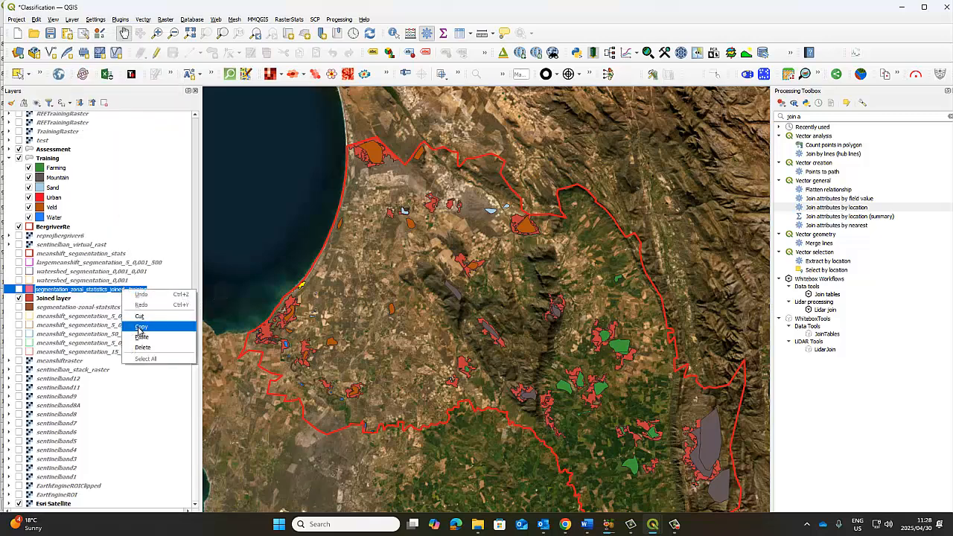
click(140, 327)
key(Return)
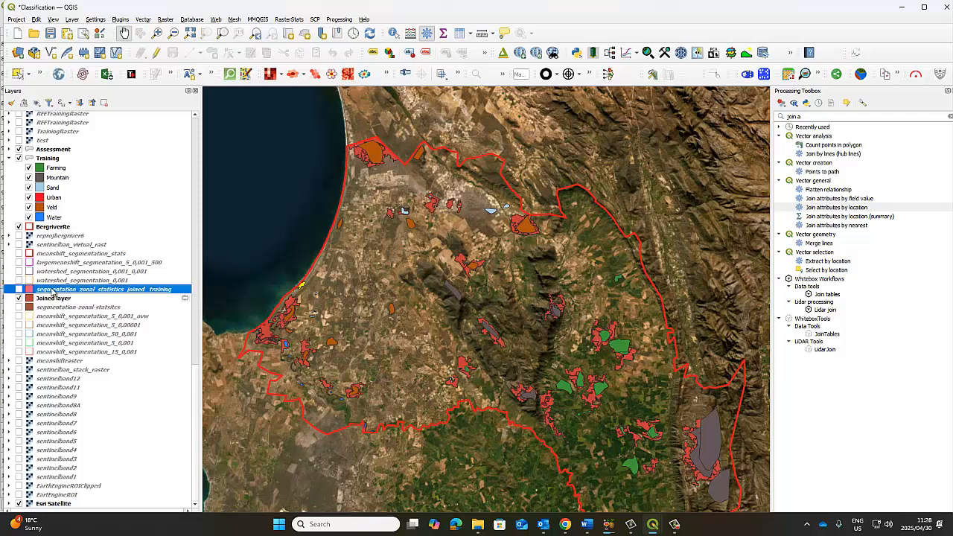
Step: Remove the segmentation_zonal_statistics_joined _training layer from the project
right_click(52, 289)
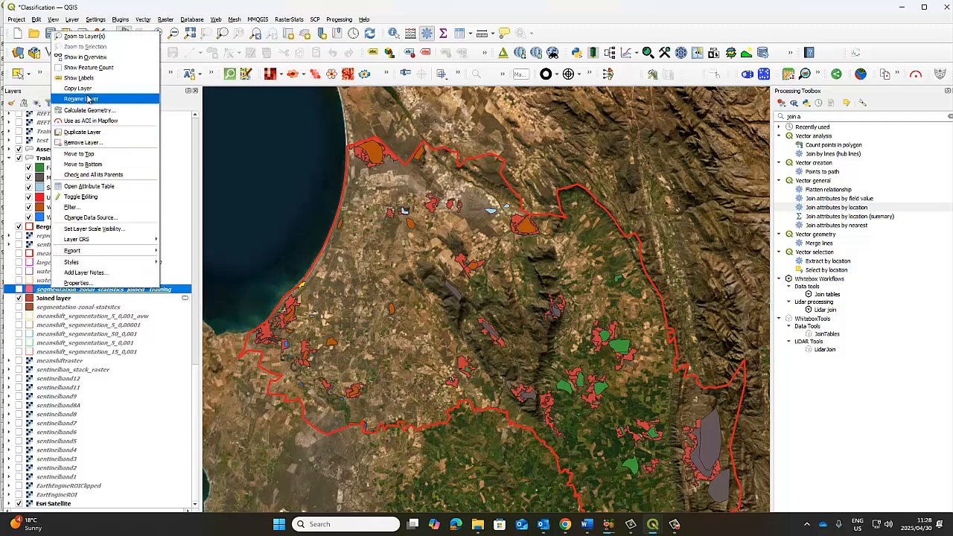
click(81, 142)
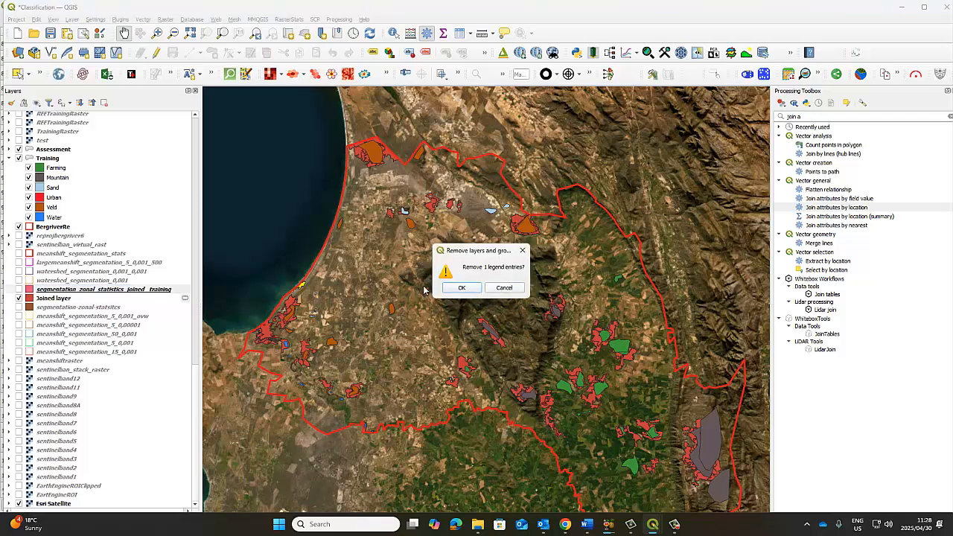
key(Return)
Step: Set up an export of the Joined layer as an ESRI Shapefile in the Image Classification folder
right_click(61, 301)
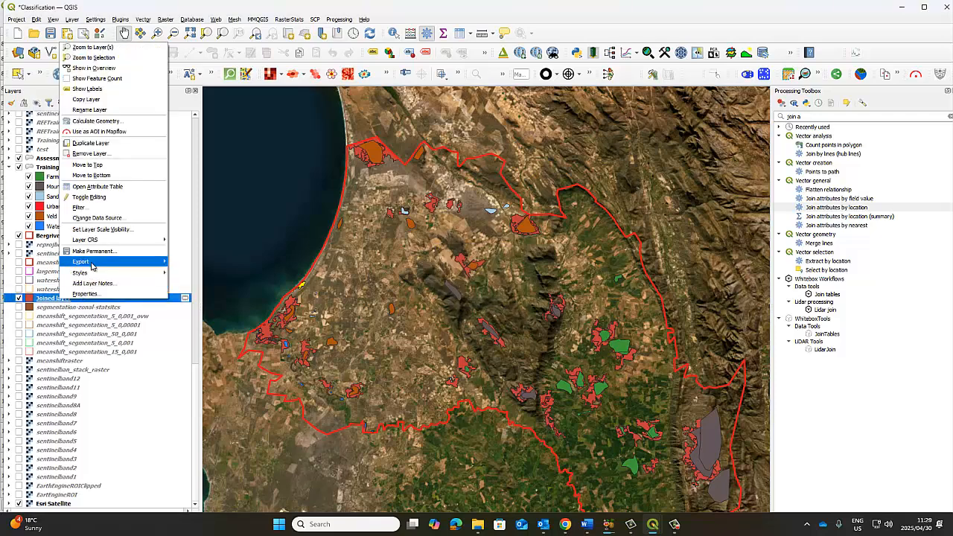
mouse_move(80, 261)
click(223, 265)
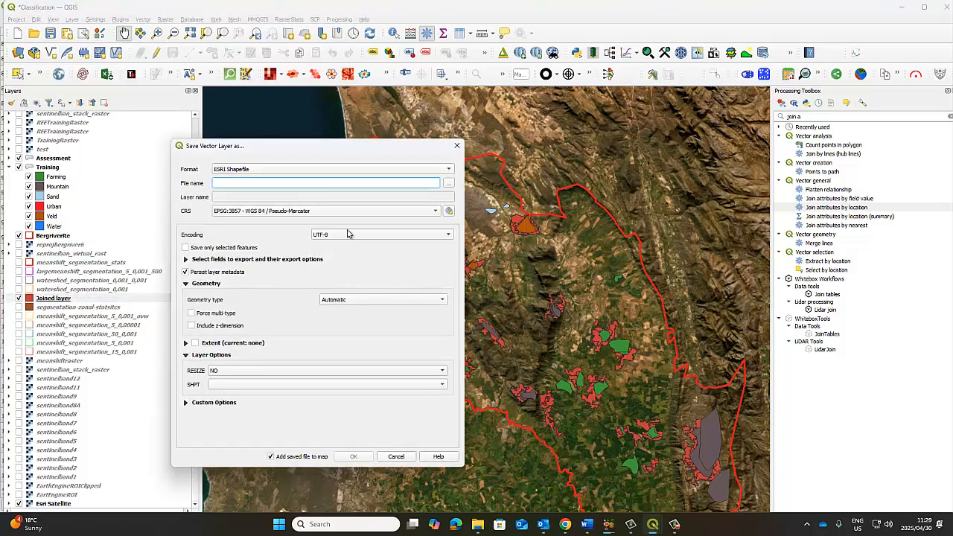
click(449, 184)
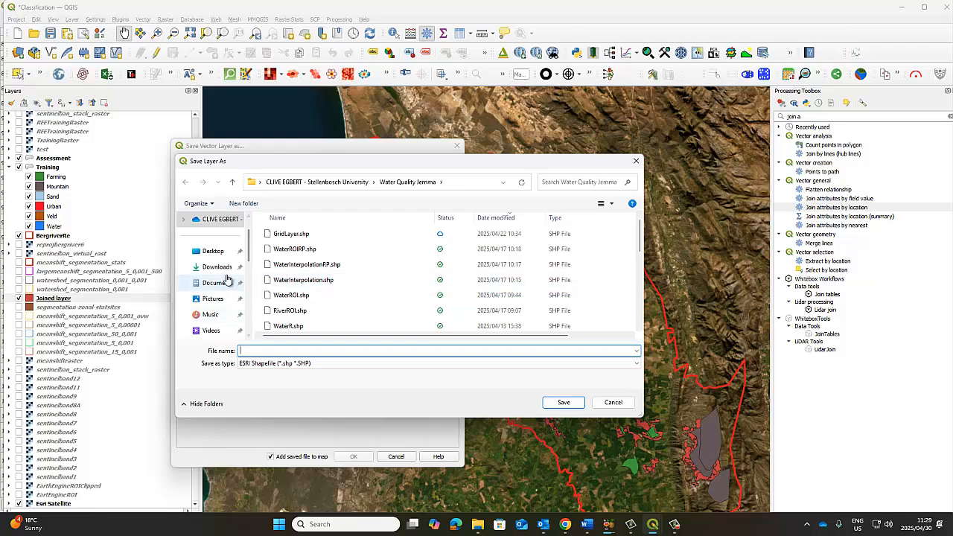
scroll(227, 276, down, 3)
scroll(223, 274, up, 1)
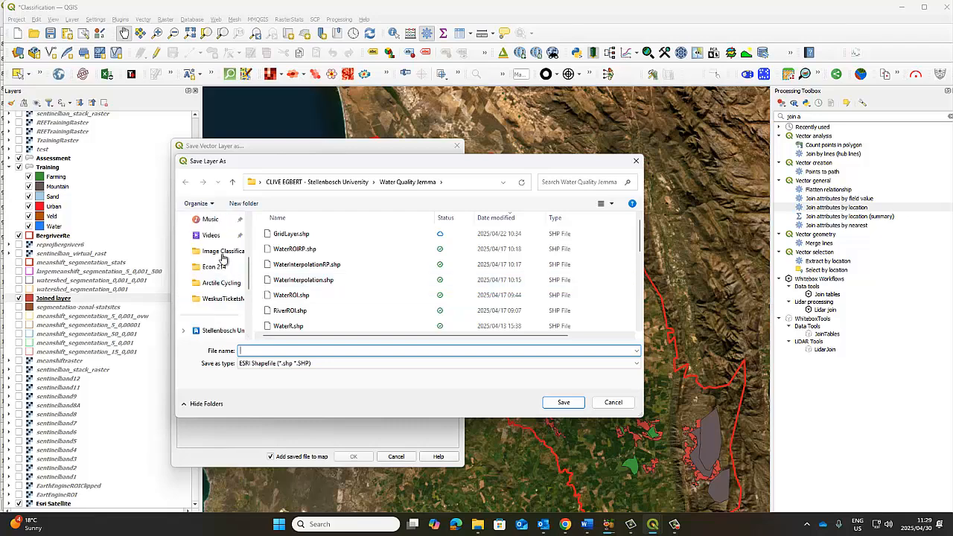
click(223, 251)
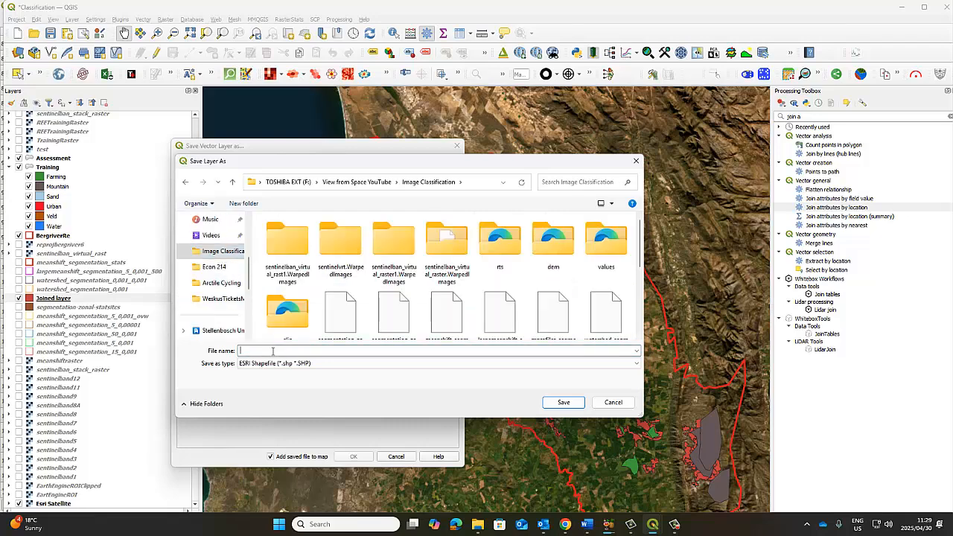
Step: Name the shapefile segmentation_zonal_statistic_joined _training, reusing the copied layer name, and save the export
right_click(274, 351)
click(302, 389)
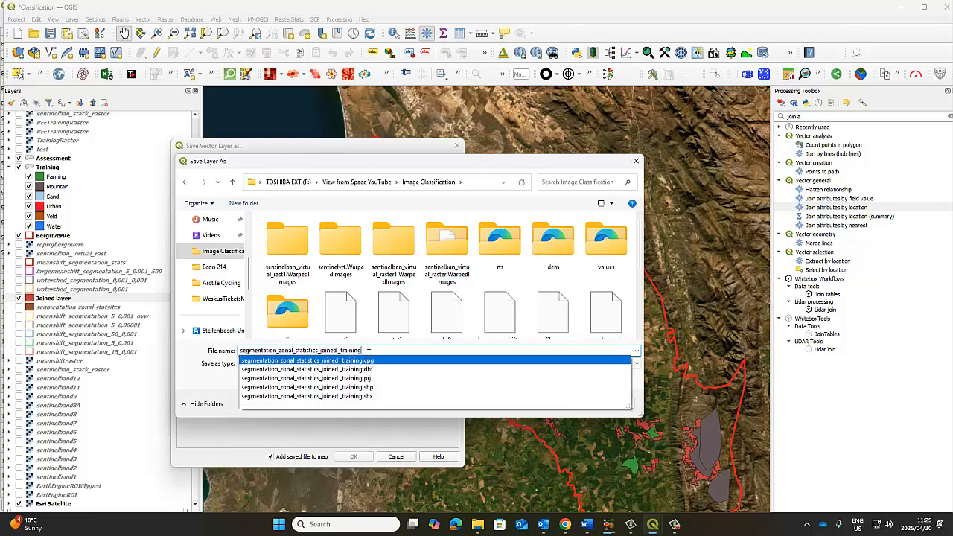
click(316, 349)
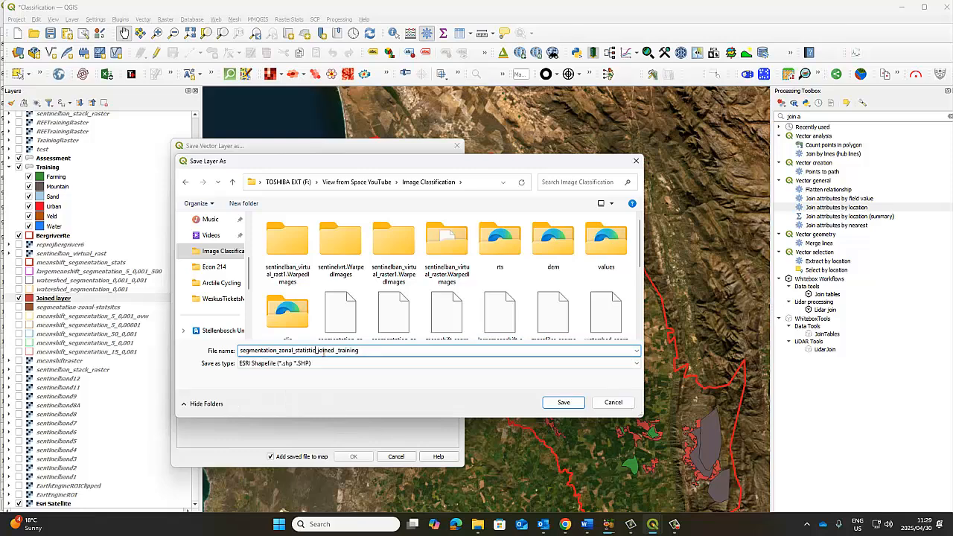
click(554, 403)
click(352, 456)
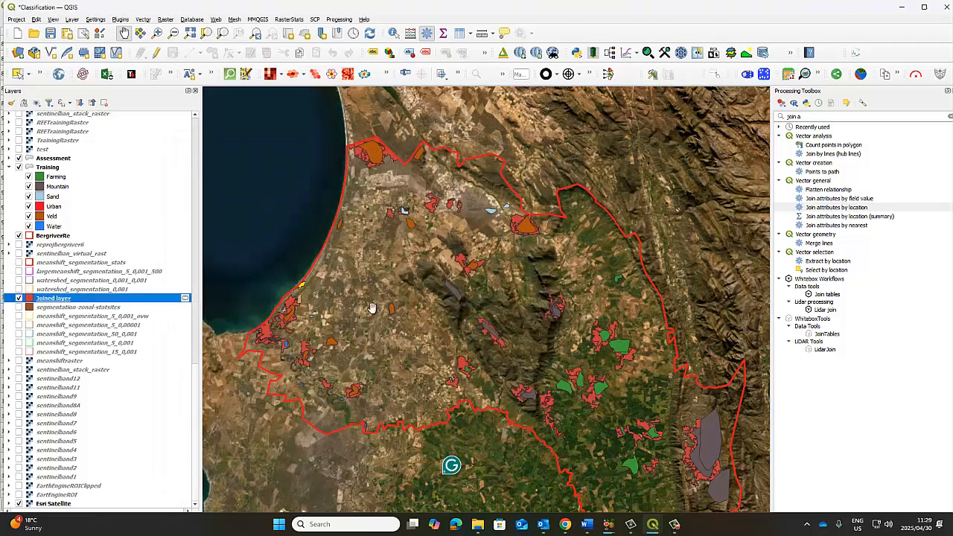
Step: Remove the temporary Joined layer from the project and dismiss the notifications above the map
right_click(61, 307)
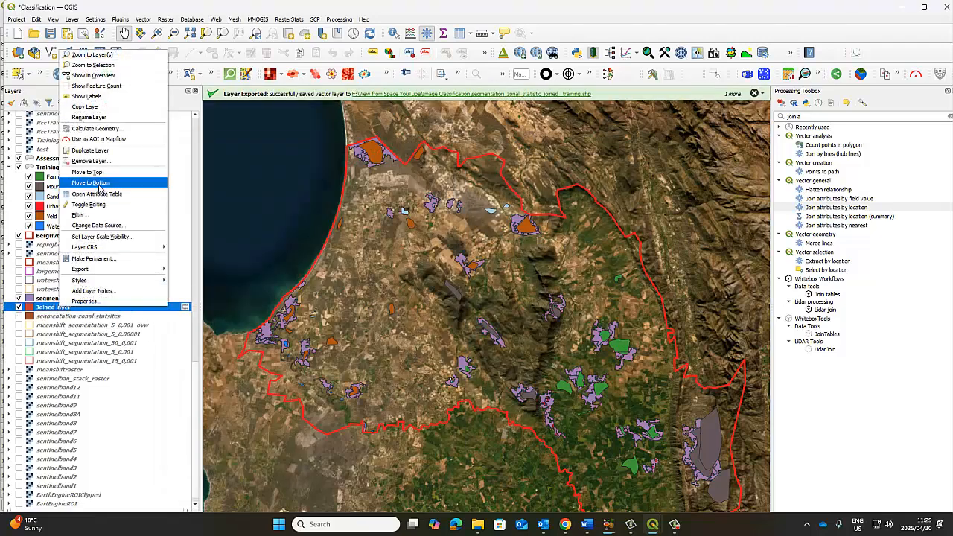
click(90, 161)
click(460, 286)
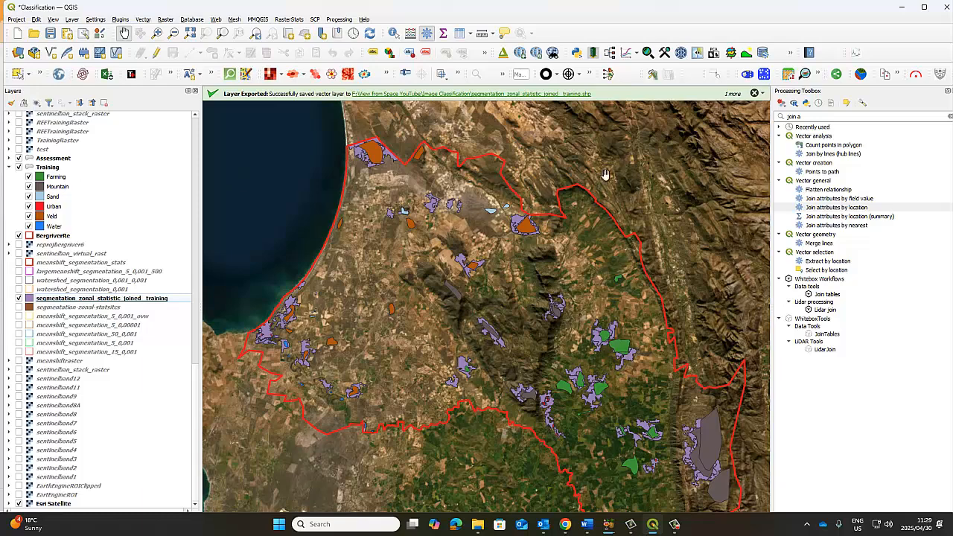
click(754, 93)
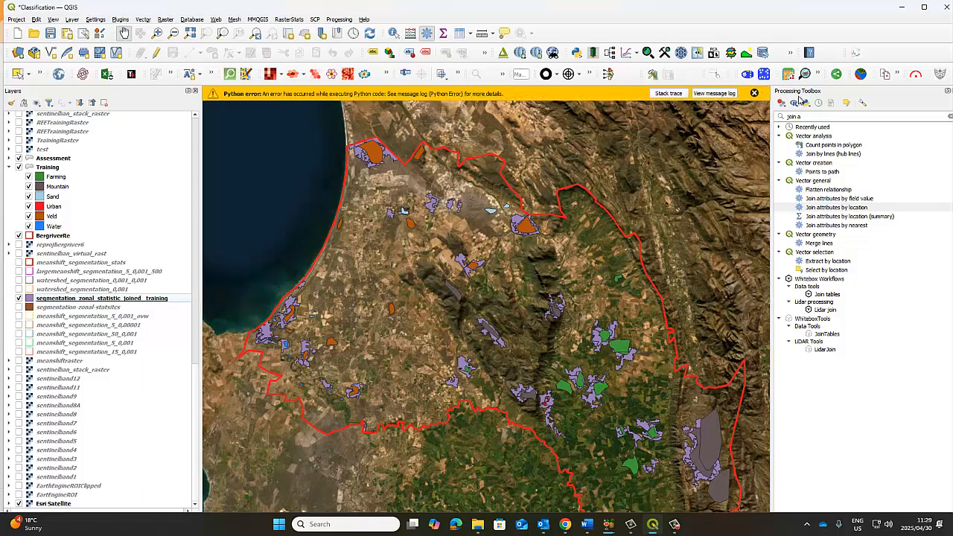
click(754, 93)
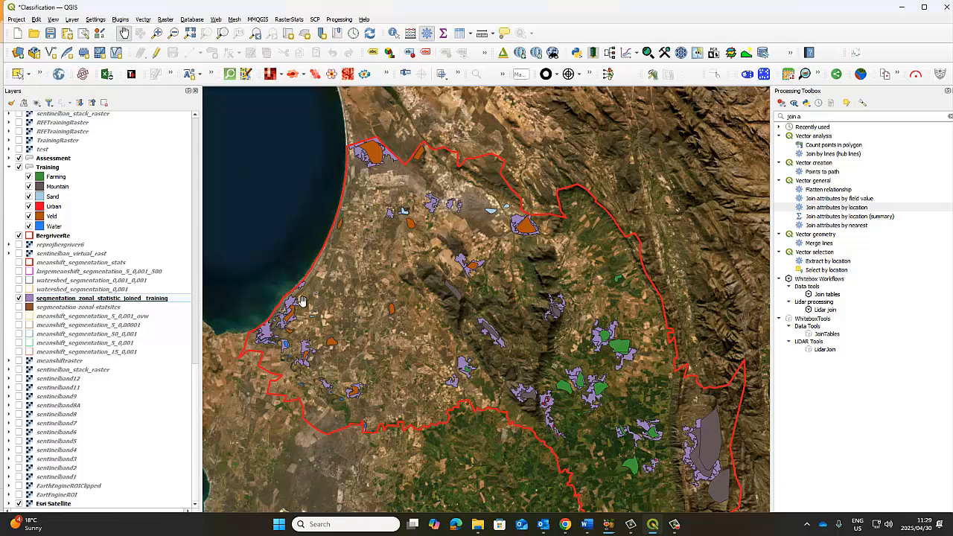
Step: Hide the Assessment layer, keeping the Training polygons displayed, and save the project
drag(667, 493, 621, 428)
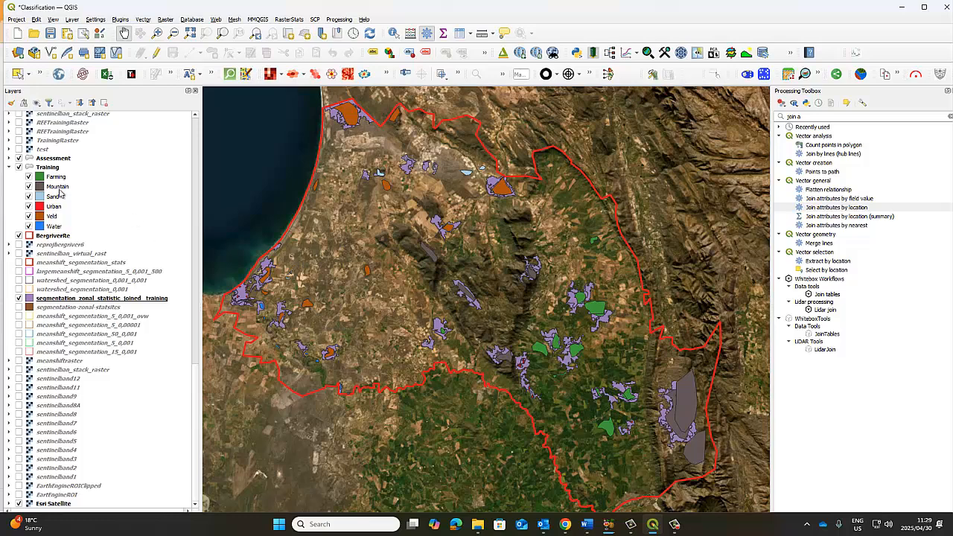
click(19, 158)
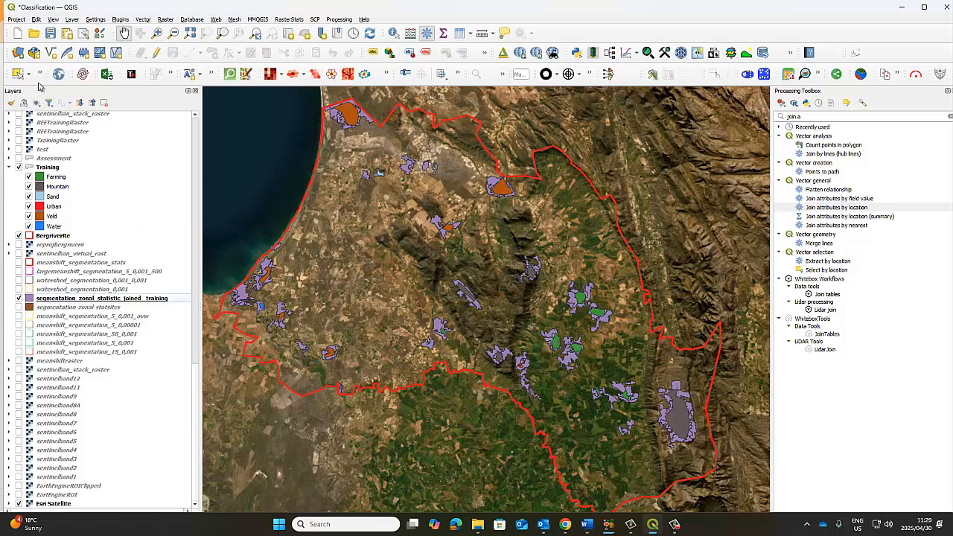
click(50, 32)
Step: Display the segmentation zonal statistics layer beneath the joined training segments and make Training the active layer
click(54, 307)
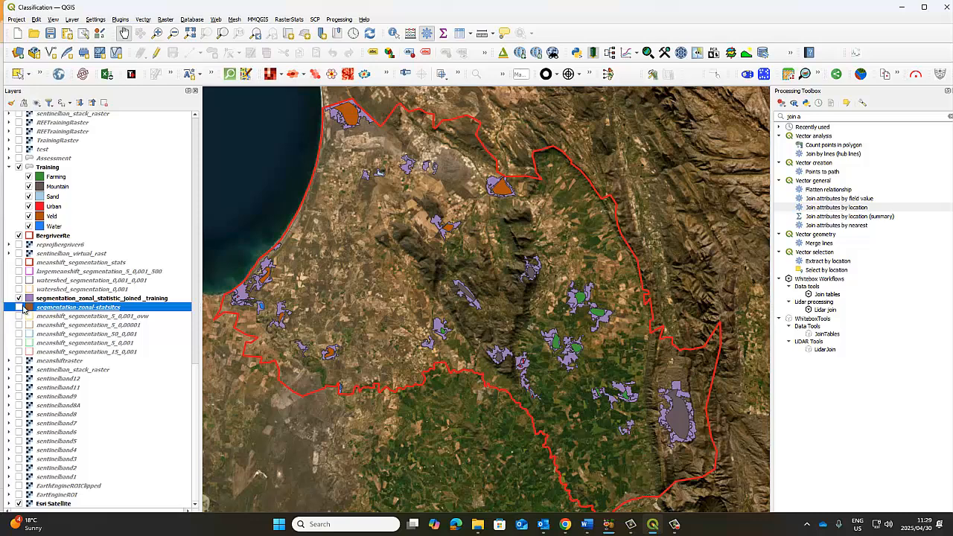
click(19, 308)
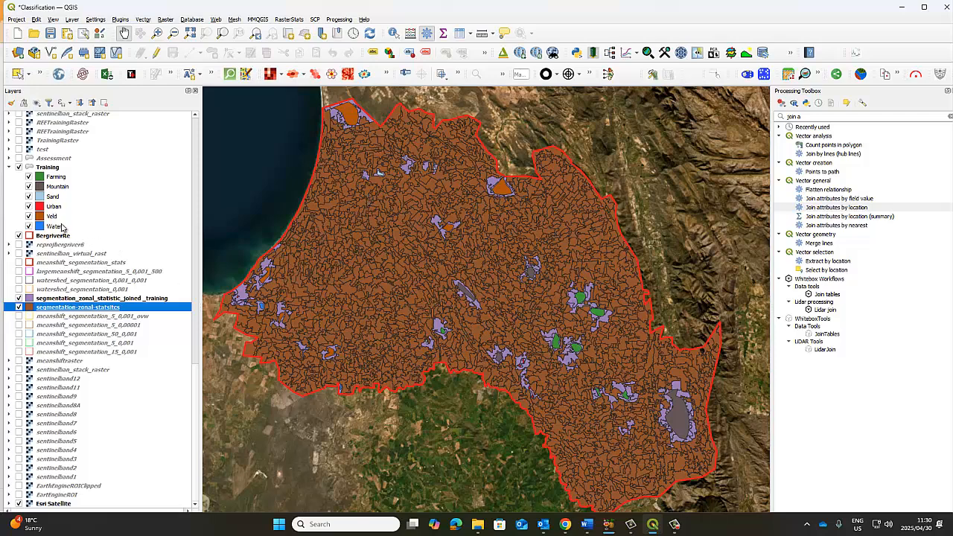
click(45, 167)
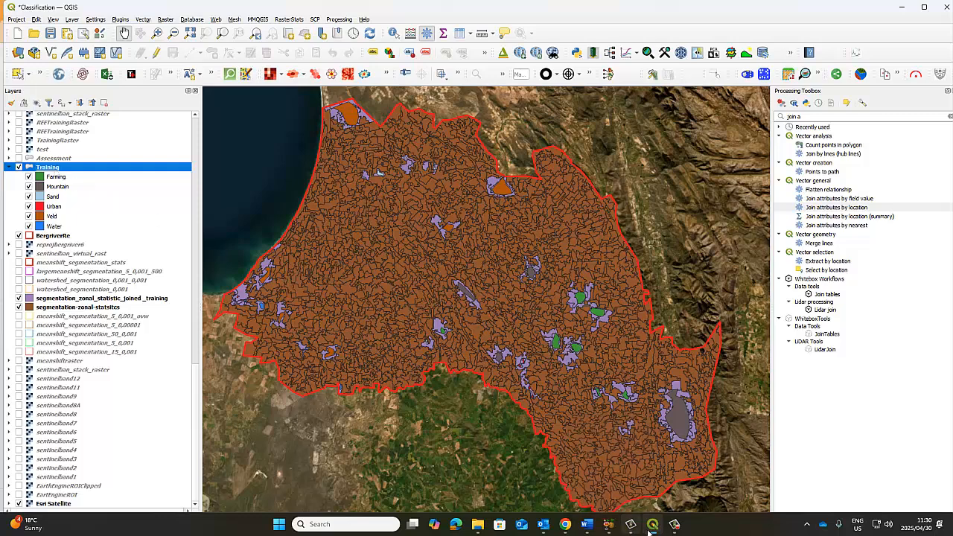
mouse_move(652, 525)
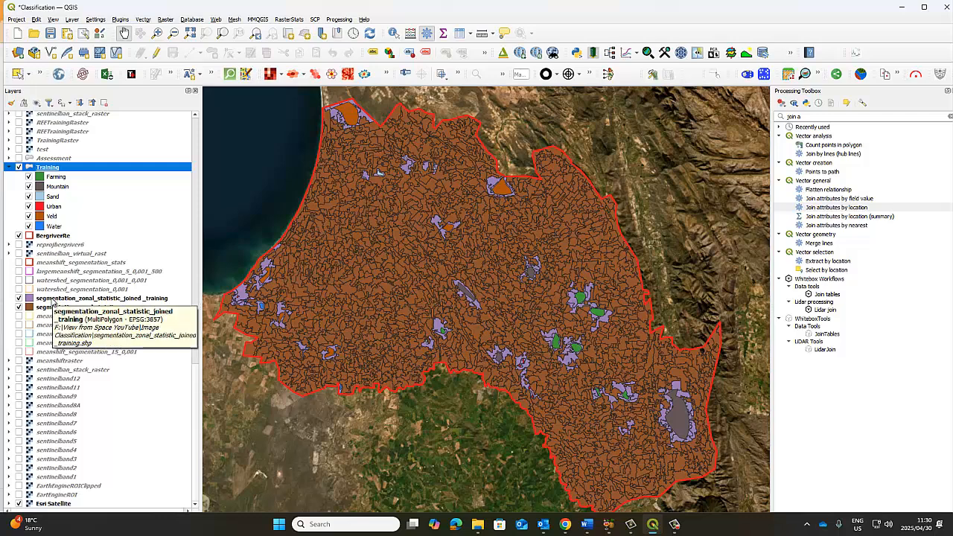
Step: Open the attribute table of segmentation_zonal_statistic_joined _training and sort its records by mean_11 in descending order
right_click(54, 300)
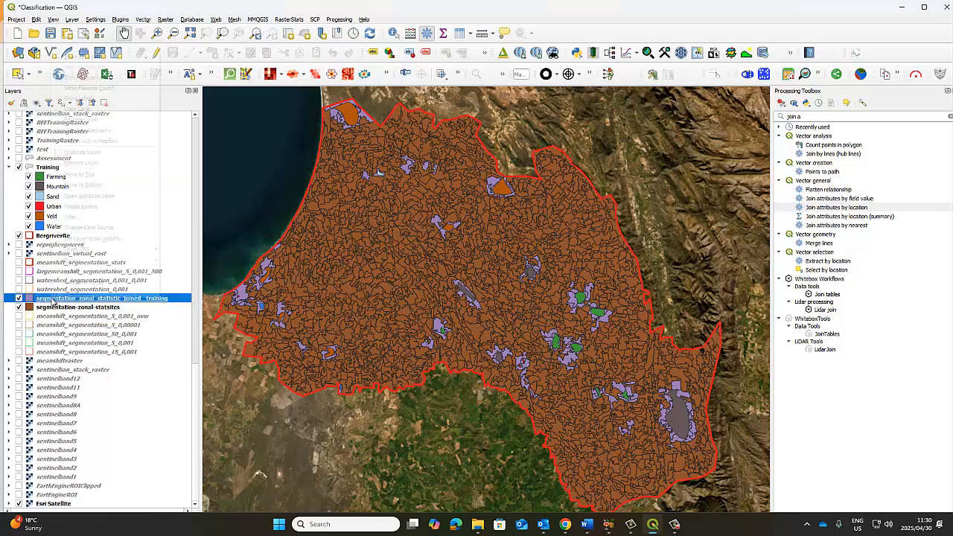
click(117, 195)
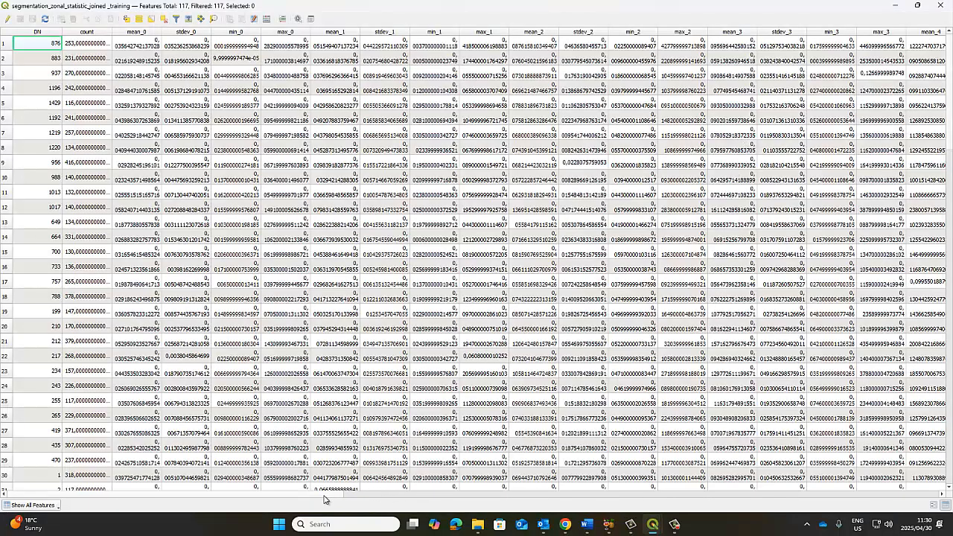
drag(323, 495, 930, 524)
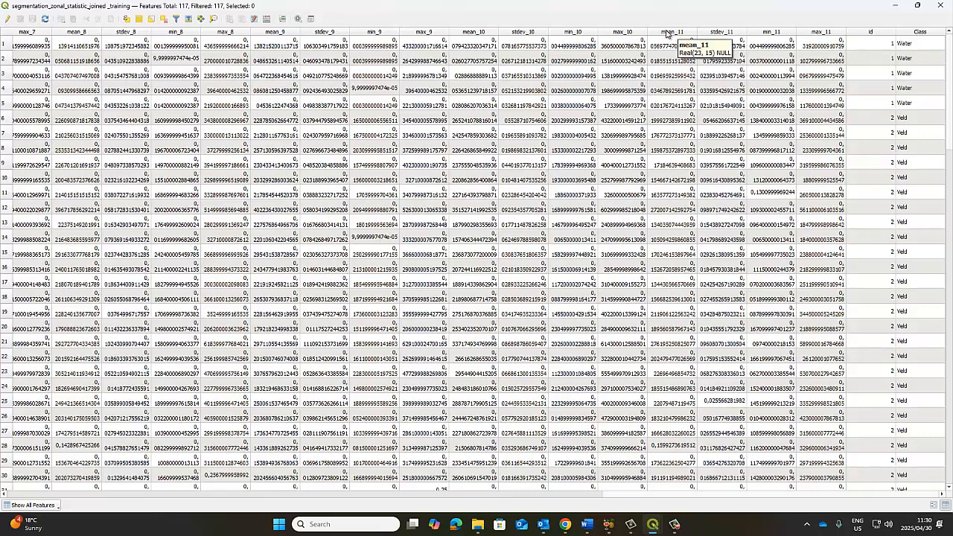
click(667, 33)
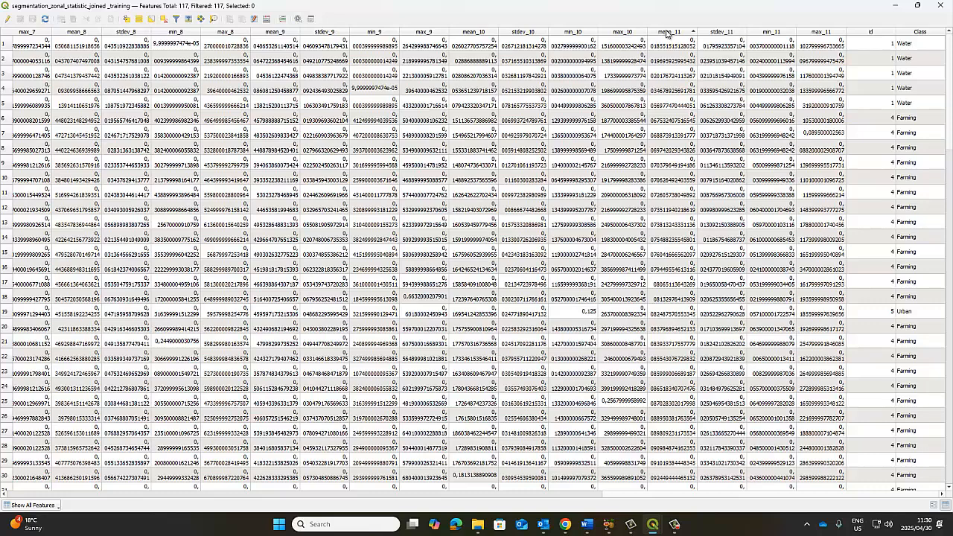
click(667, 33)
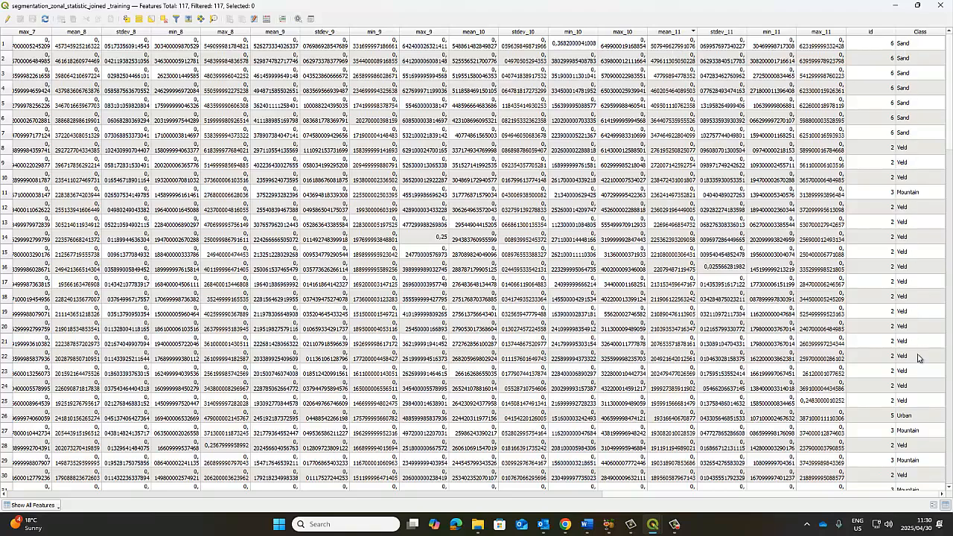
Step: Examine how the Class values are distributed across the records sorted by mean_11
click(919, 431)
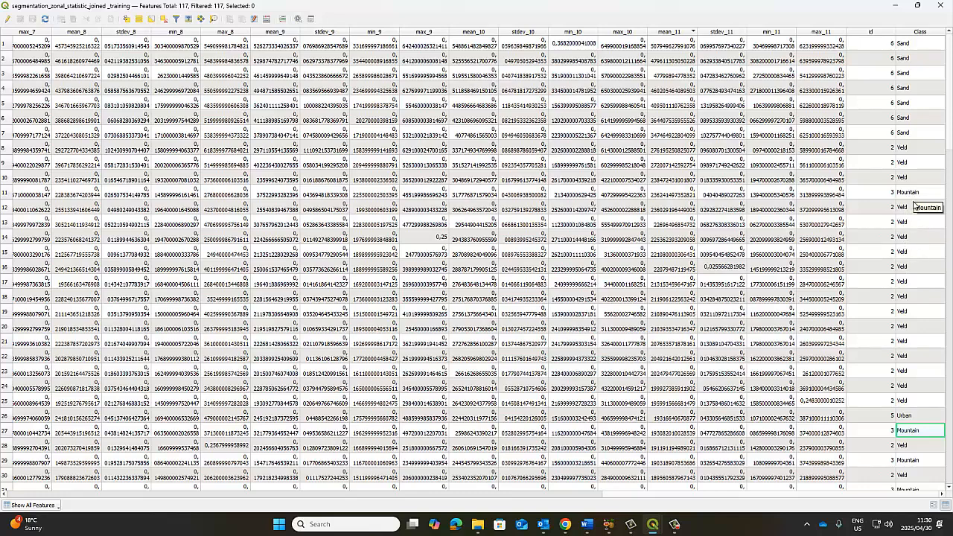
scroll(917, 306, down, 2)
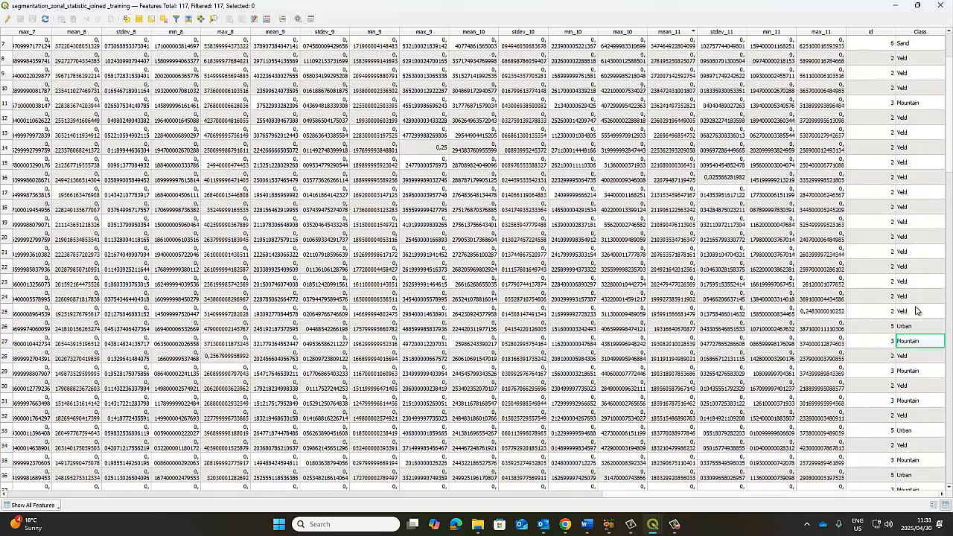
scroll(910, 329, down, 1)
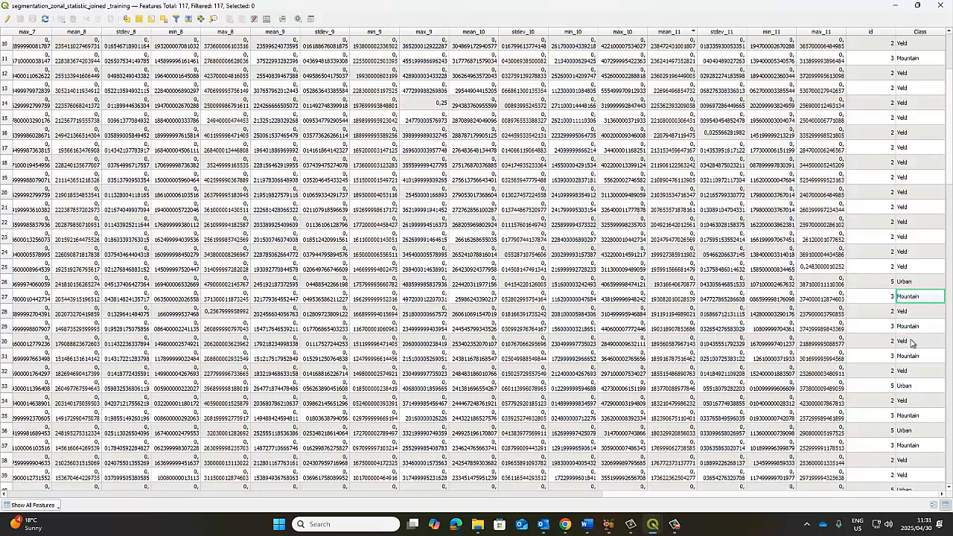
scroll(908, 369, down, 6)
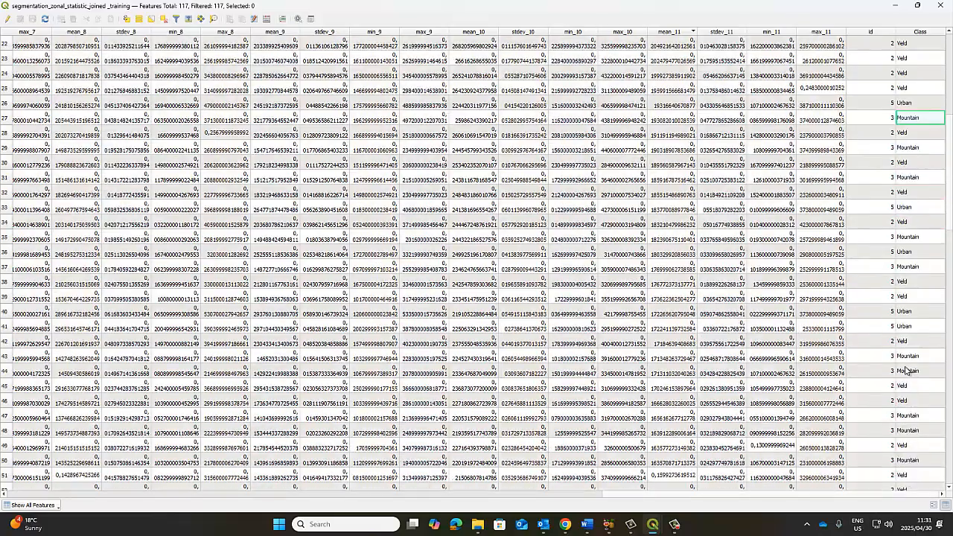
scroll(907, 370, down, 15)
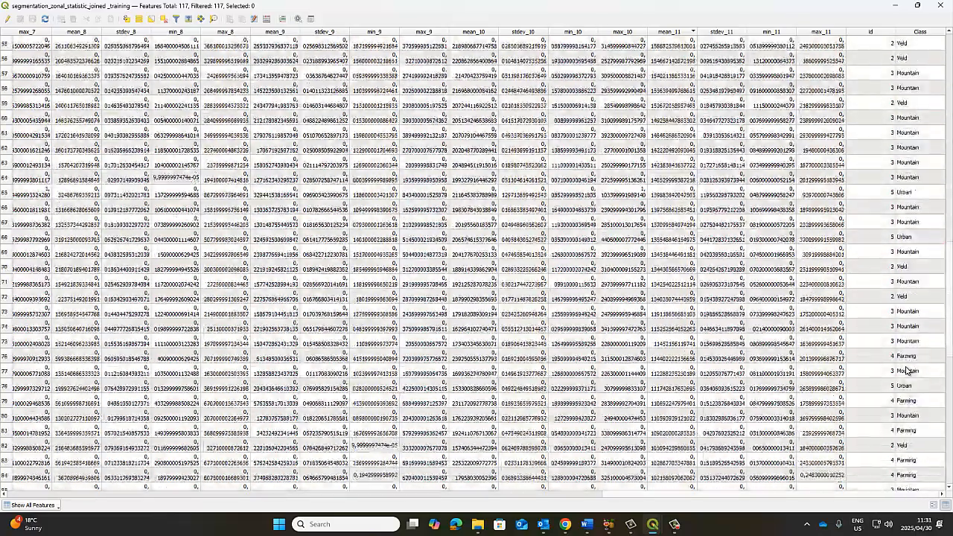
scroll(907, 370, down, 5)
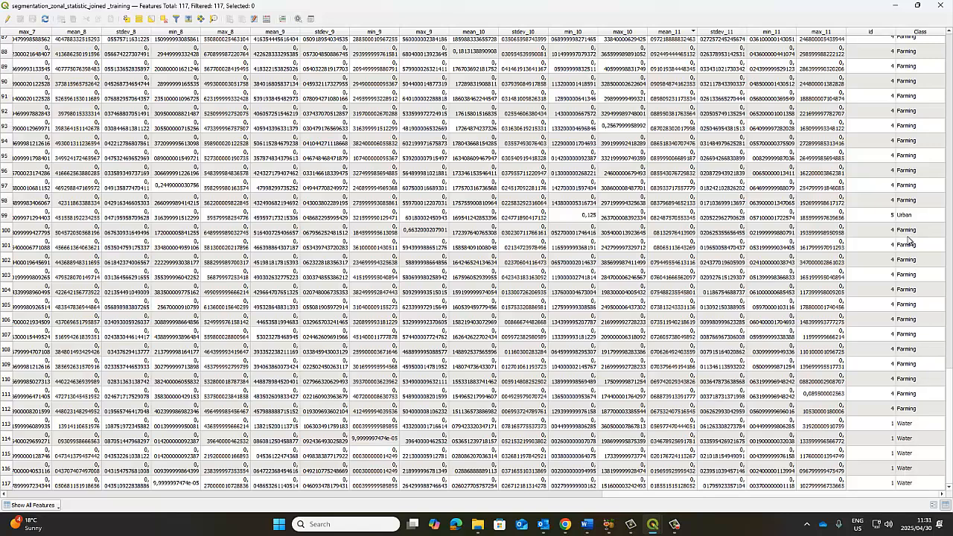
scroll(910, 240, up, 2)
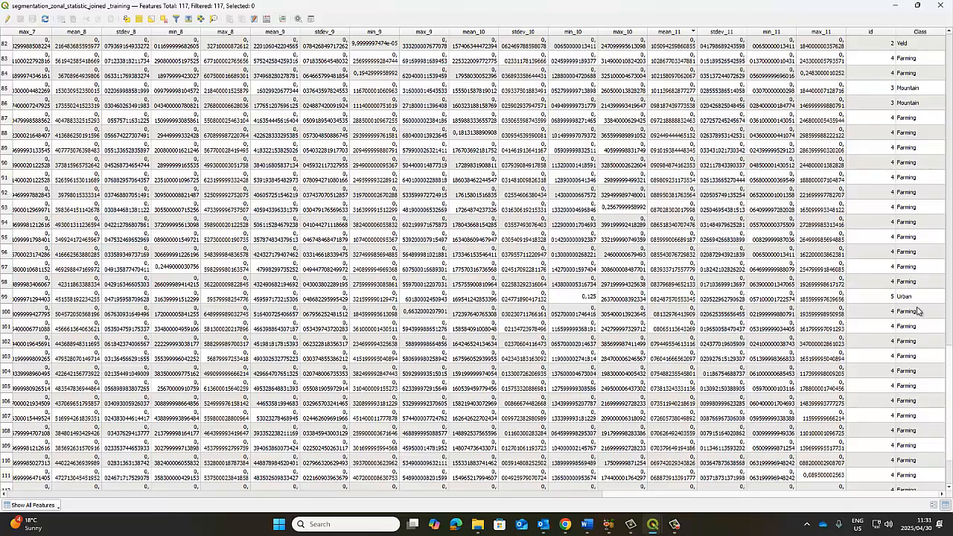
scroll(917, 311, up, 4)
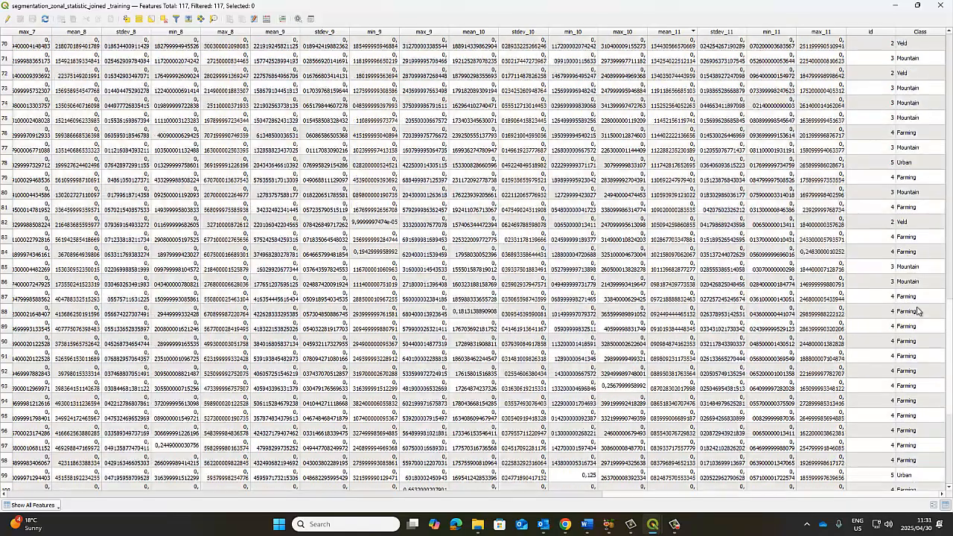
scroll(917, 311, up, 7)
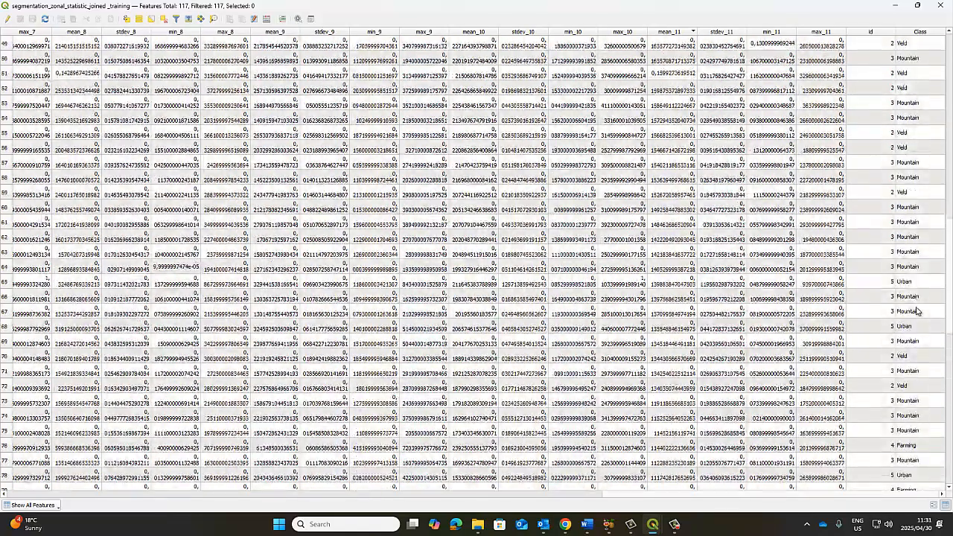
scroll(917, 311, down, 4)
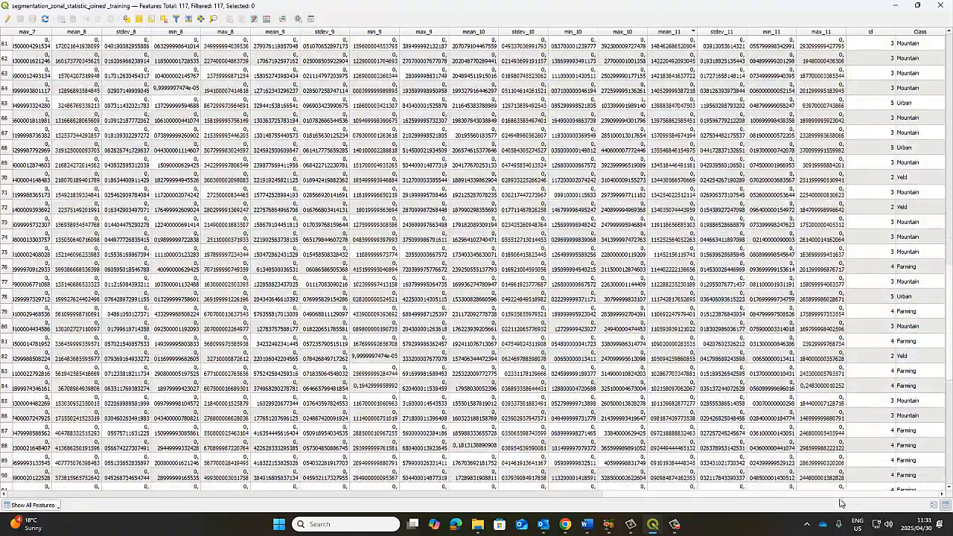
Step: Sort the attribute table by mean_2 in descending order and bring the Class column back into view
drag(693, 493, 9, 473)
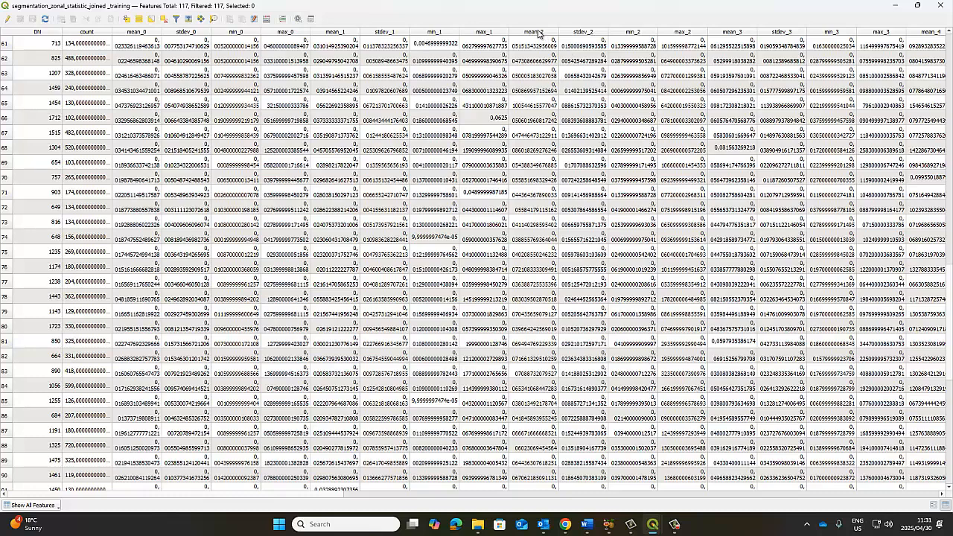
click(538, 33)
click(538, 33)
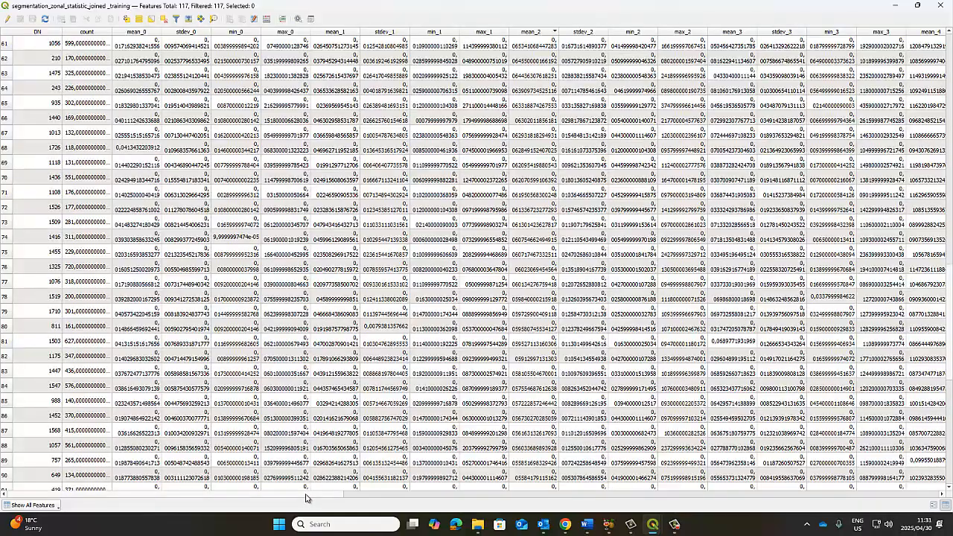
drag(306, 495, 921, 507)
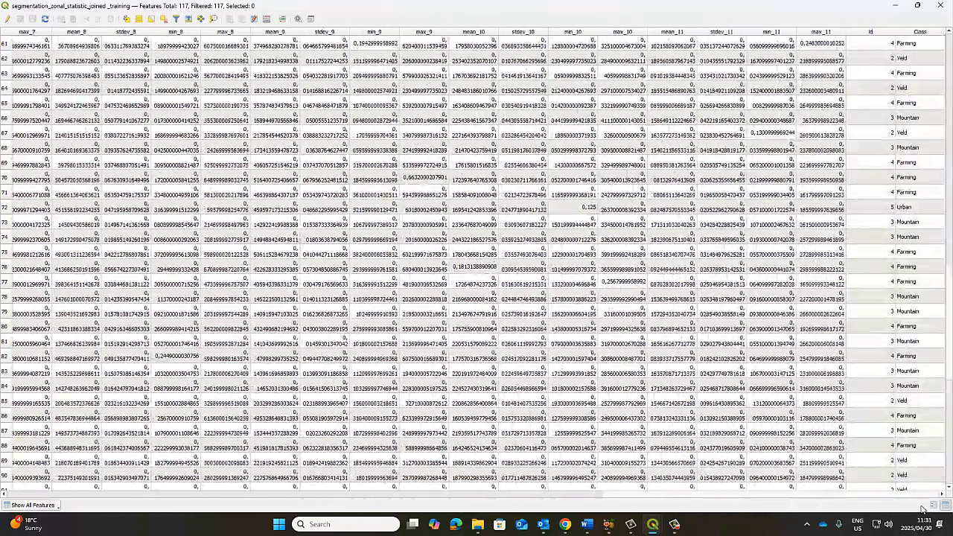
Step: Examine how well the land-cover classes group together across the records sorted by mean_2
scroll(916, 195, up, 9)
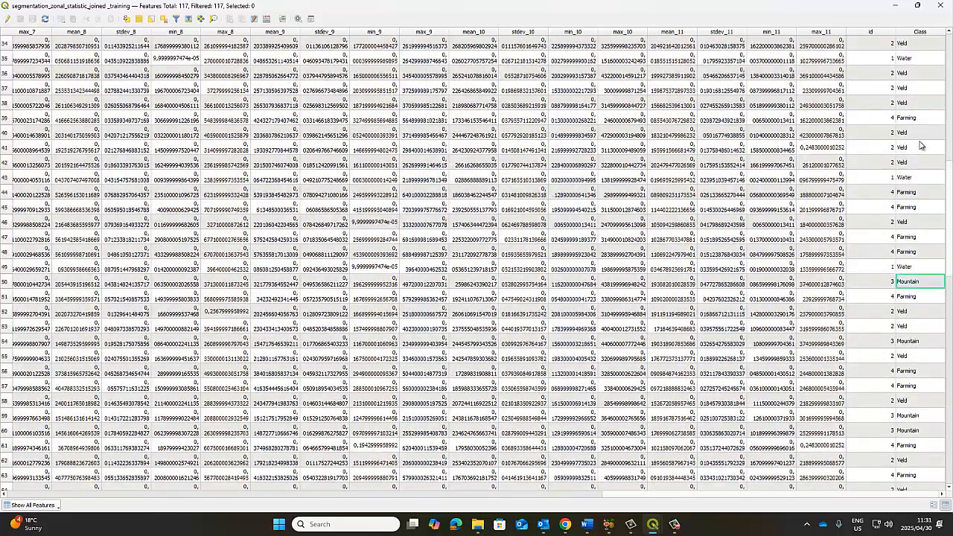
scroll(921, 146, up, 6)
scroll(931, 89, up, 5)
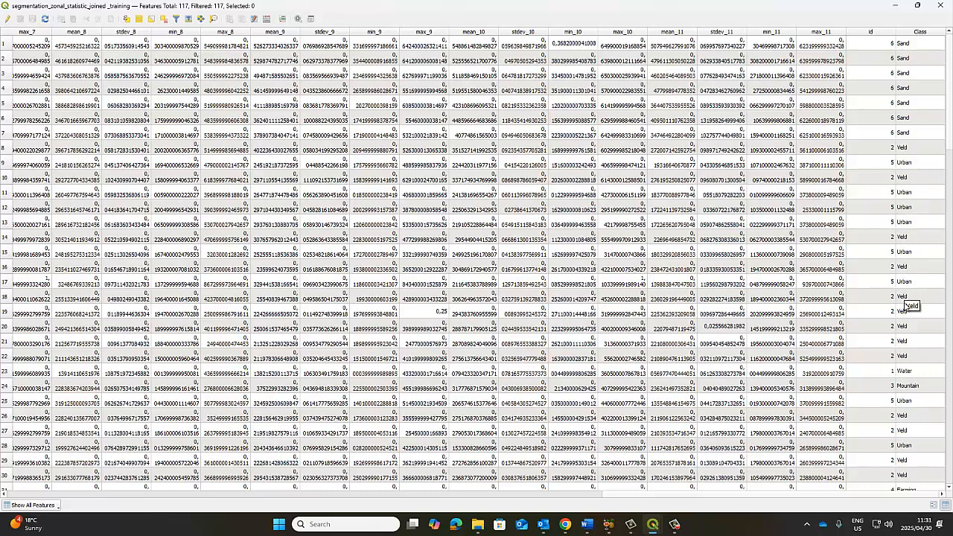
scroll(908, 333, down, 2)
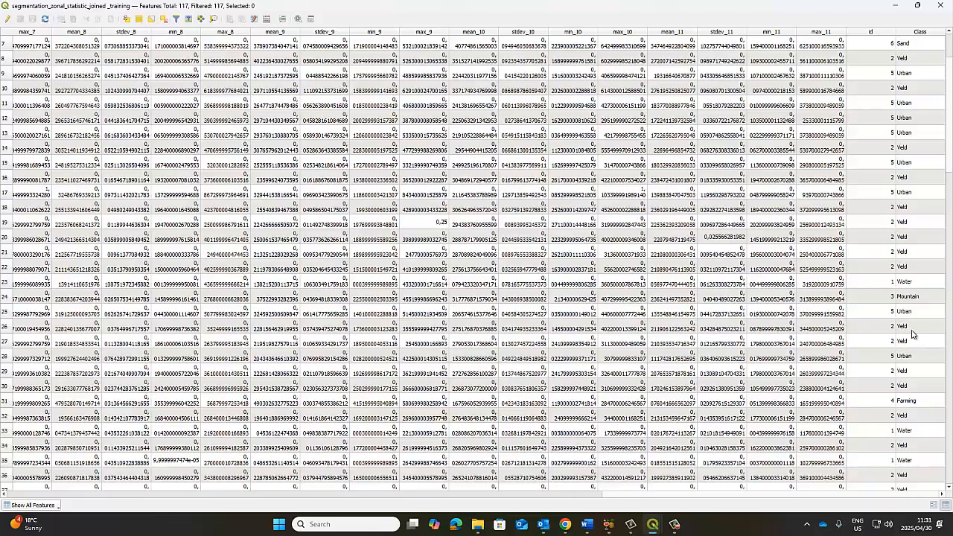
scroll(912, 334, down, 20)
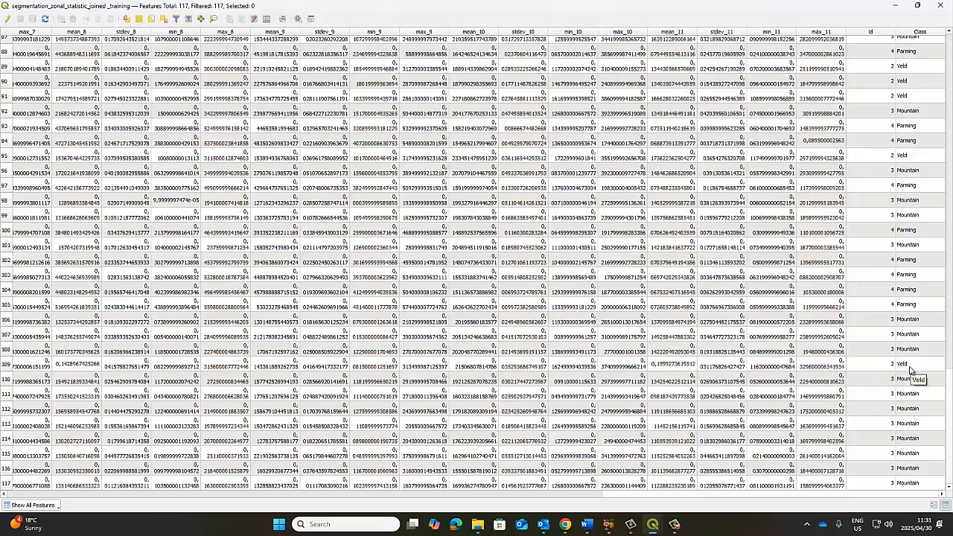
scroll(909, 370, up, 10)
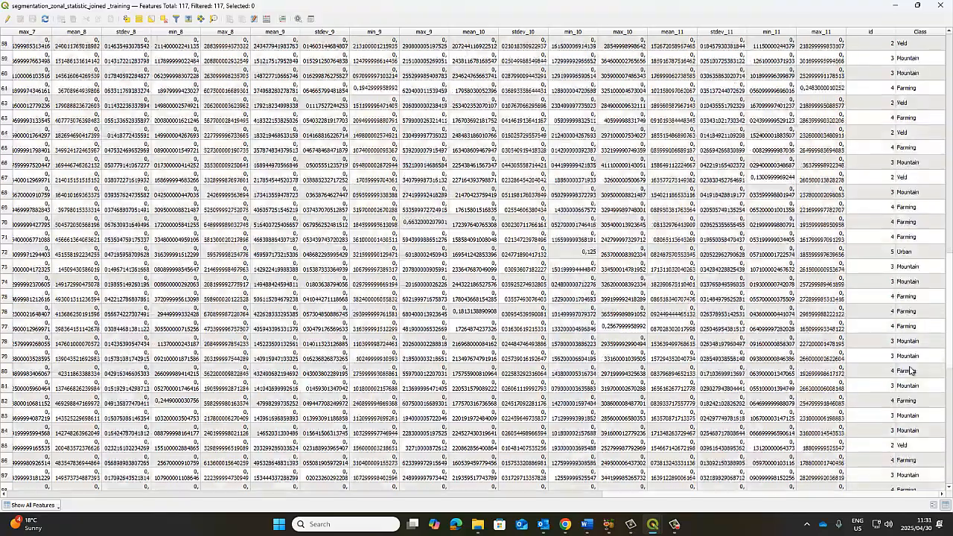
scroll(909, 370, up, 8)
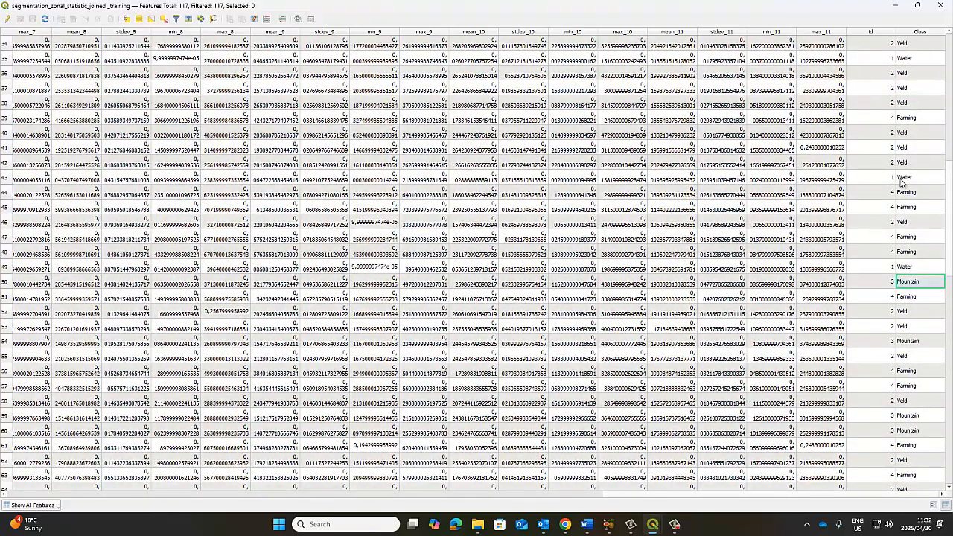
scroll(902, 183, up, 3)
scroll(902, 182, up, 8)
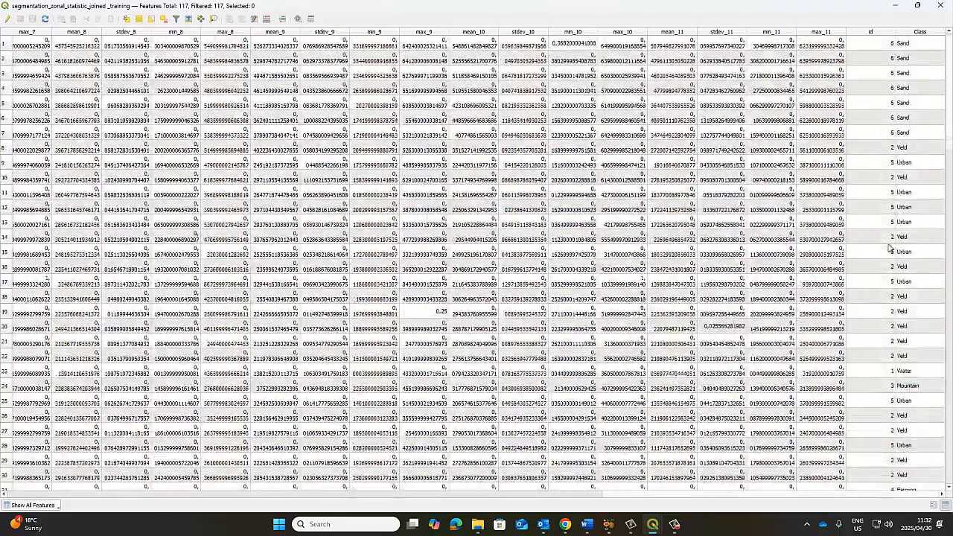
Step: Sort the attribute table by mean_3 in ascending order and bring the Class column back into view
drag(762, 494, 169, 494)
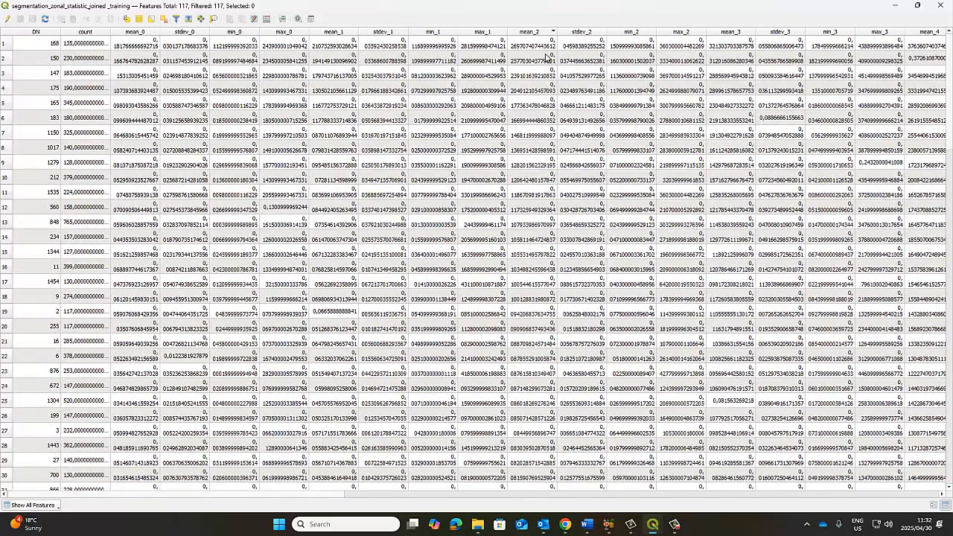
click(735, 32)
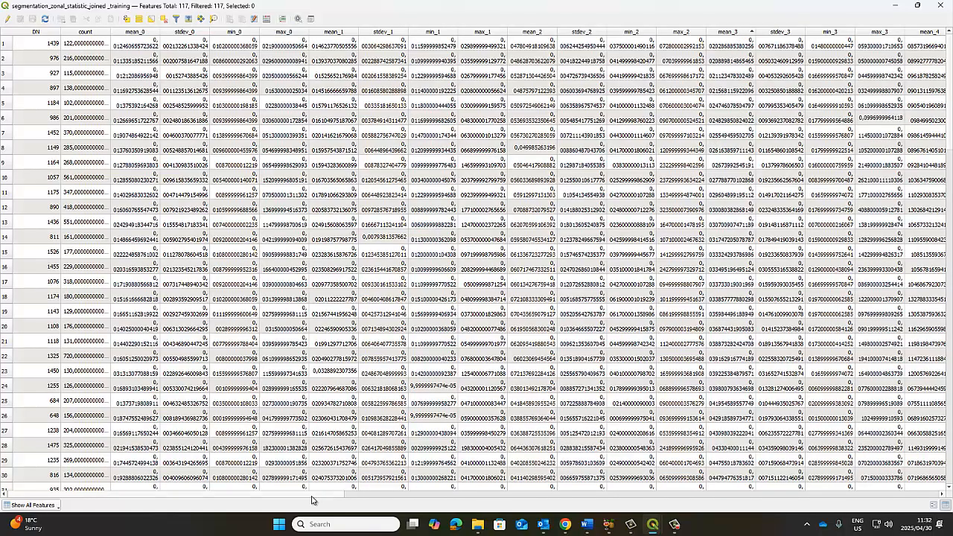
drag(312, 495, 927, 492)
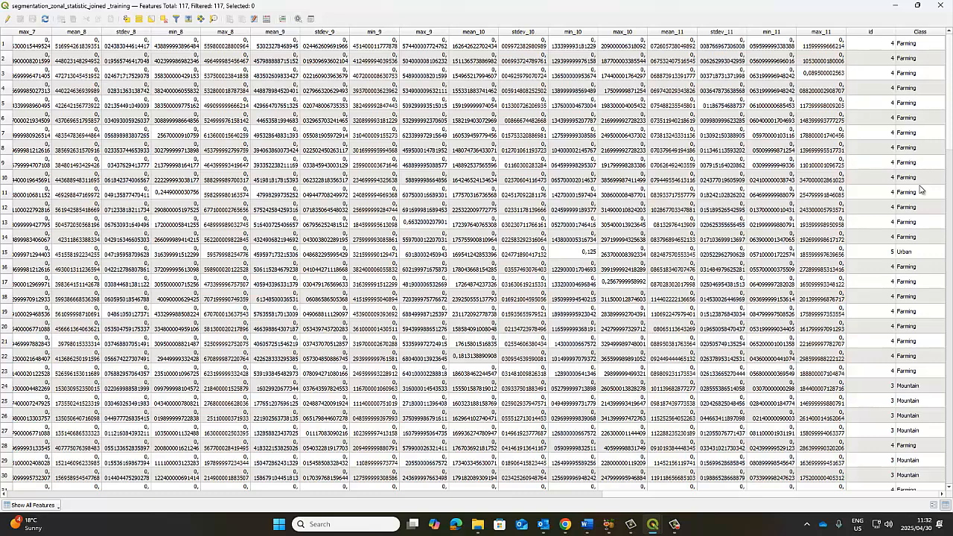
Step: Examine how the land-cover classes group together across the records sorted by mean_3
scroll(915, 249, down, 1)
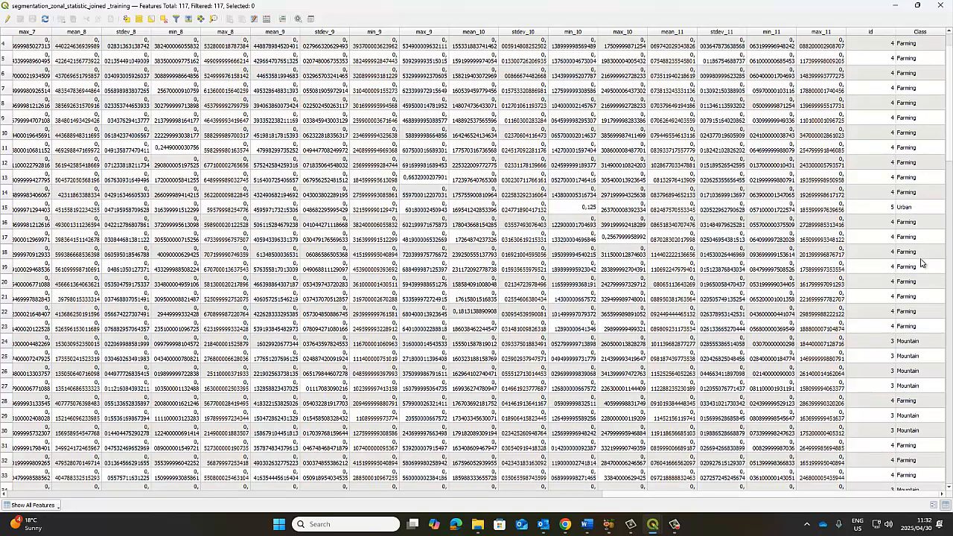
scroll(923, 262, down, 1)
scroll(921, 270, down, 1)
scroll(918, 278, down, 20)
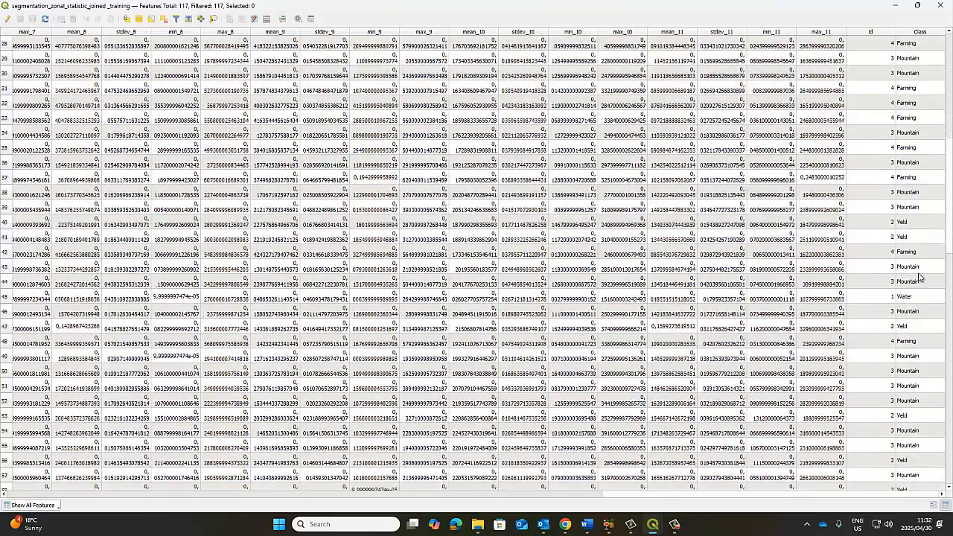
scroll(919, 277, down, 2)
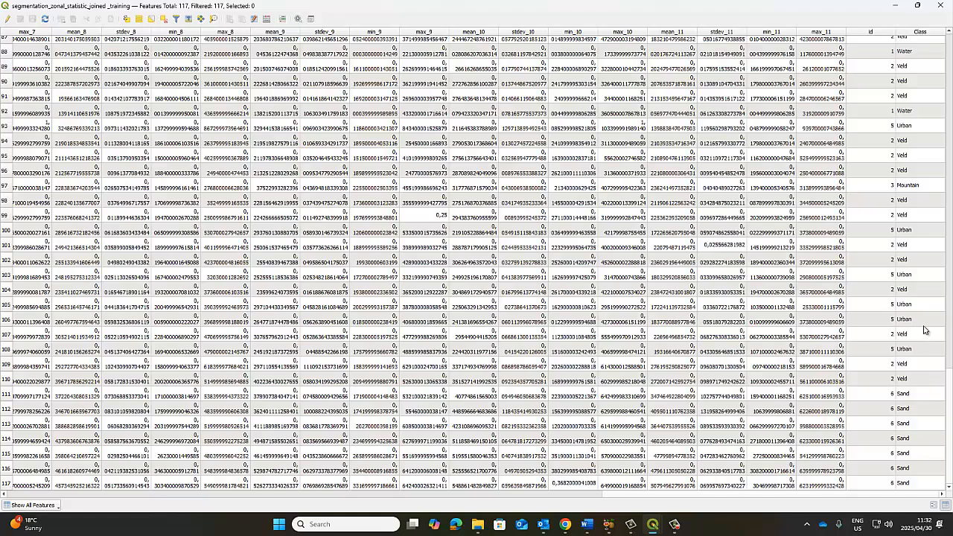
scroll(925, 330, up, 8)
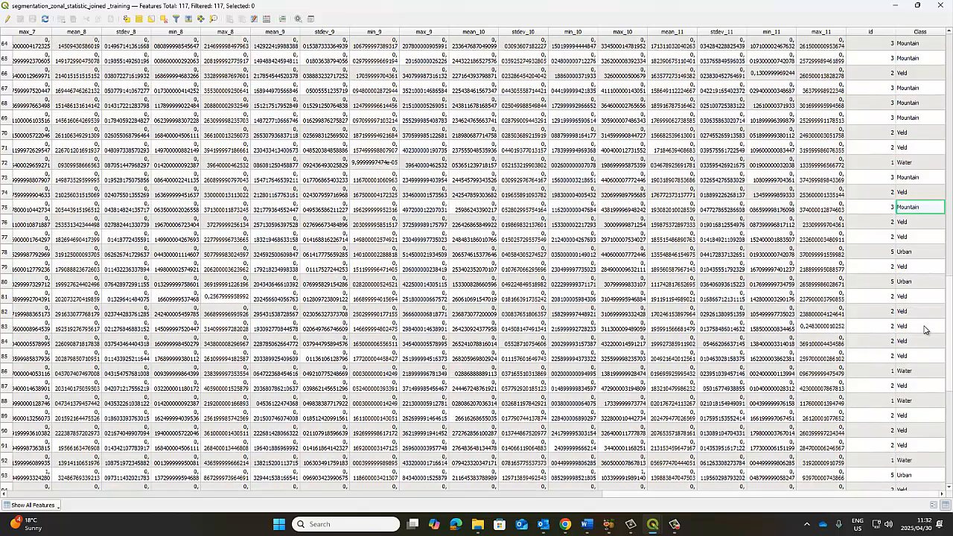
scroll(925, 329, up, 4)
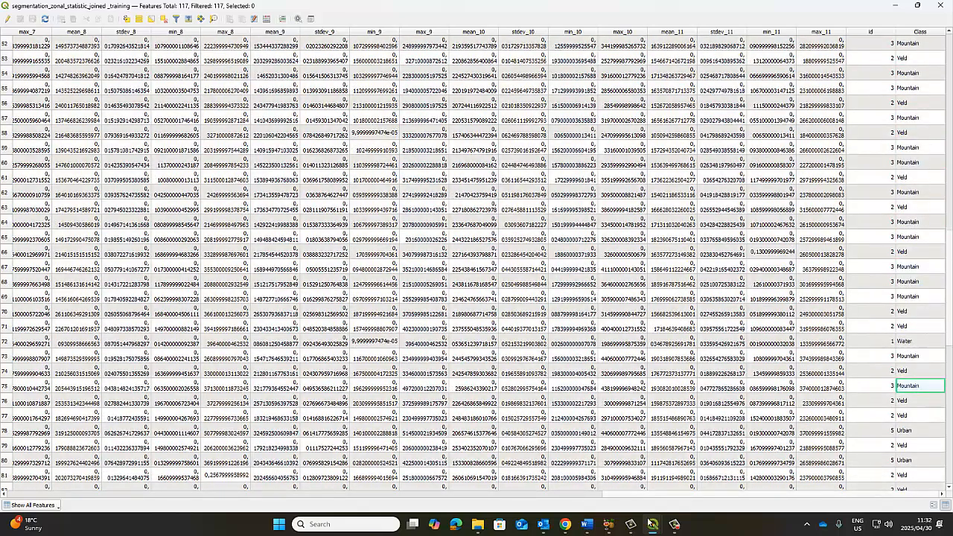
Step: Compare the training class legend in the map project with the last sorted records, and close the attribute table
mouse_move(651, 523)
click(596, 477)
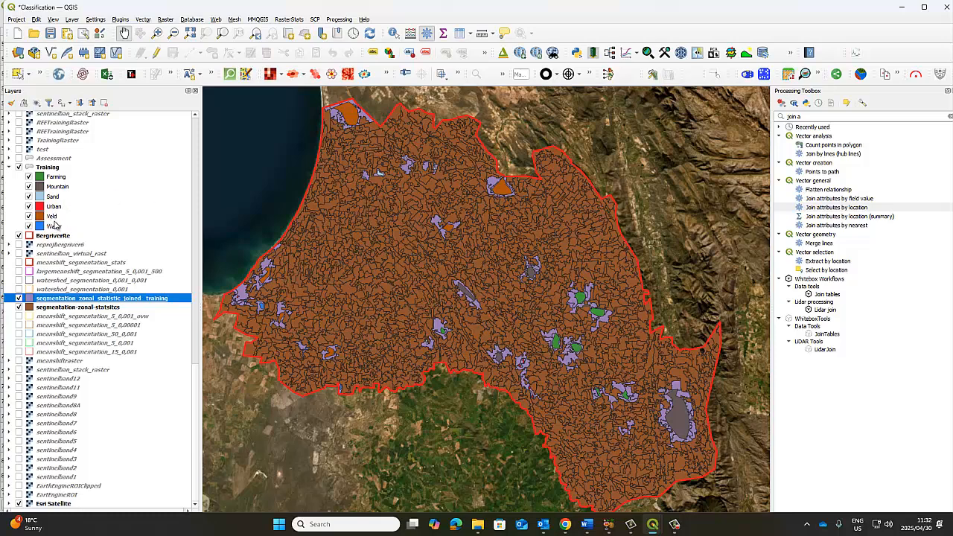
mouse_move(642, 531)
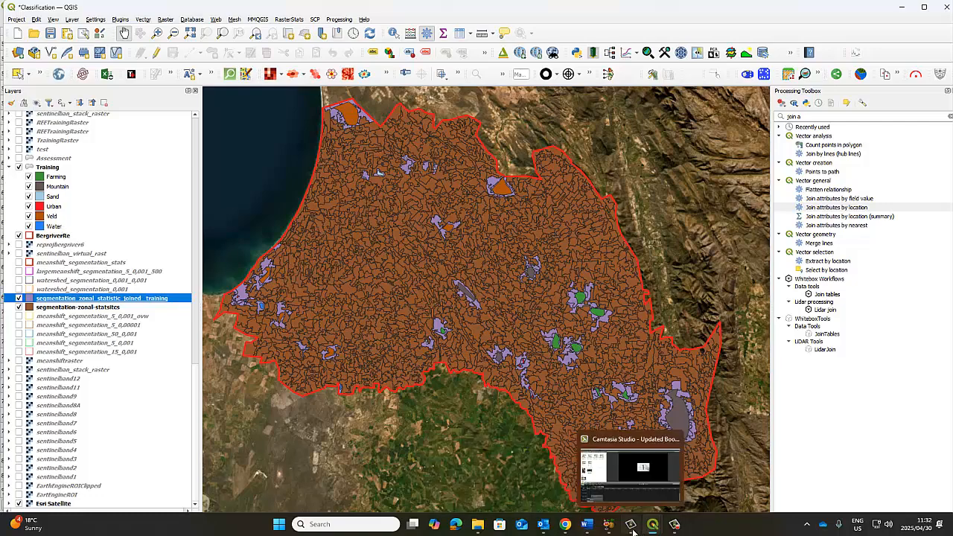
click(707, 473)
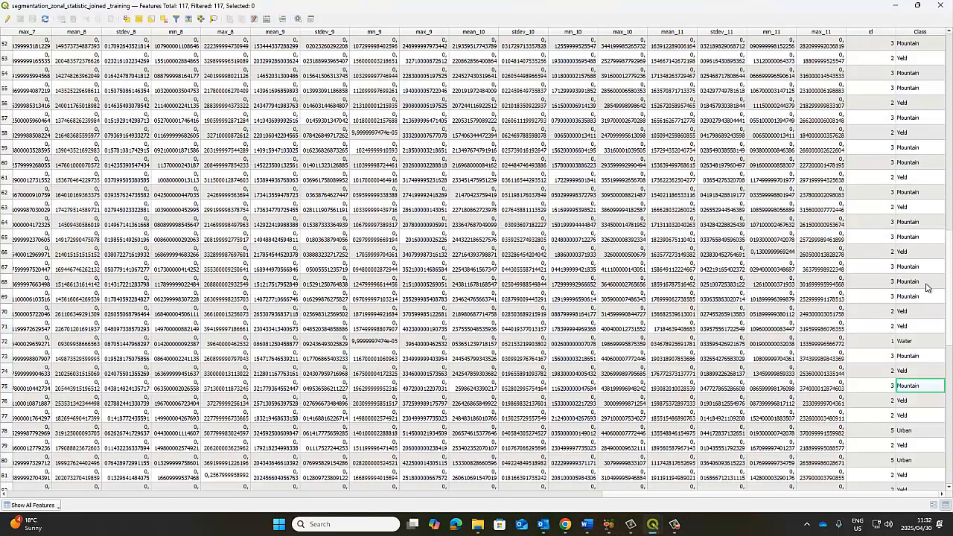
drag(950, 249, 949, 393)
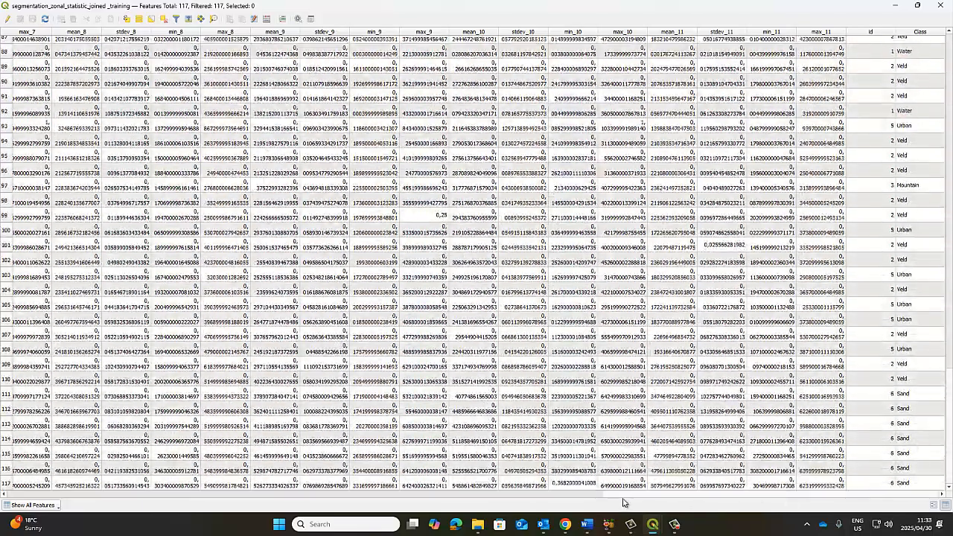
drag(623, 497, 12, 495)
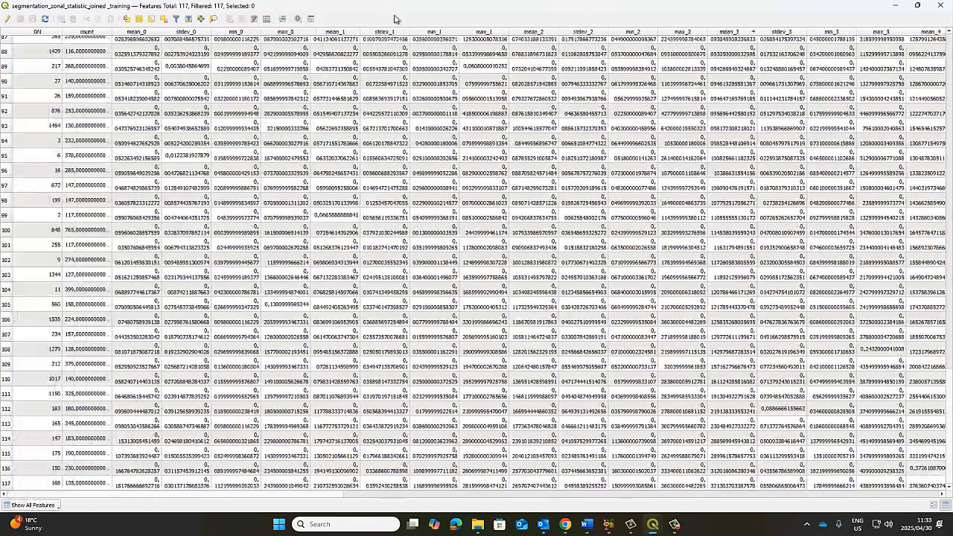
click(939, 5)
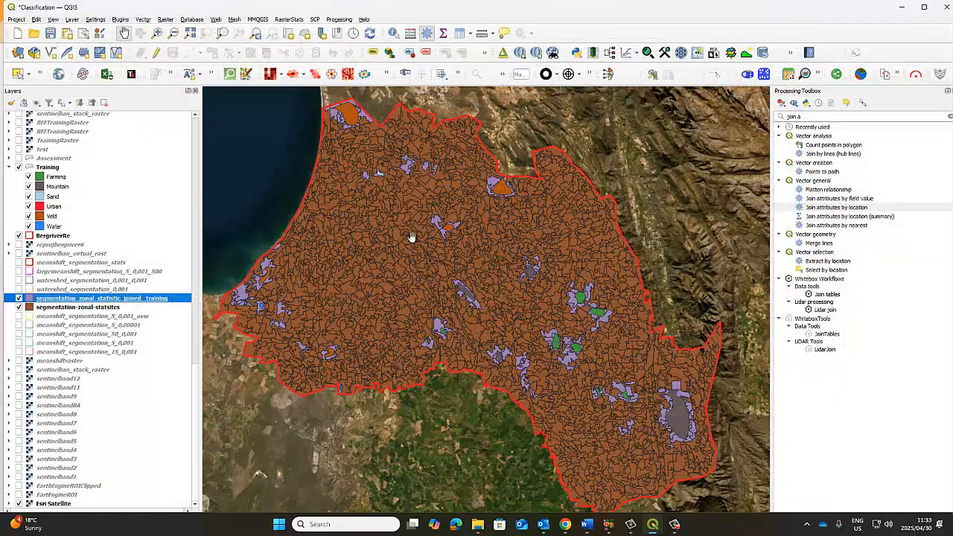
Step: Start exporting the segmentation_zonal_statistic_joined _training layer in Comma Separated Value [CSV] format
right_click(78, 300)
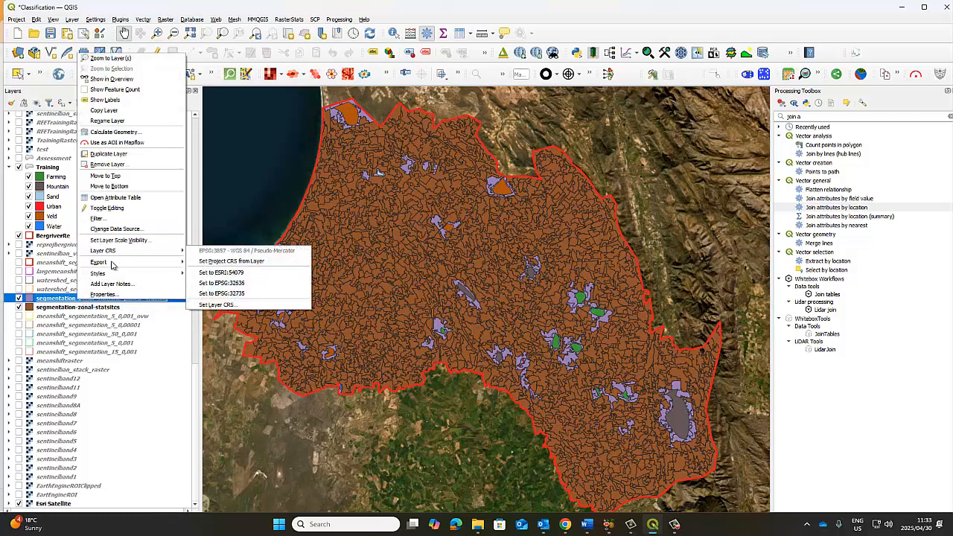
mouse_move(149, 262)
click(209, 264)
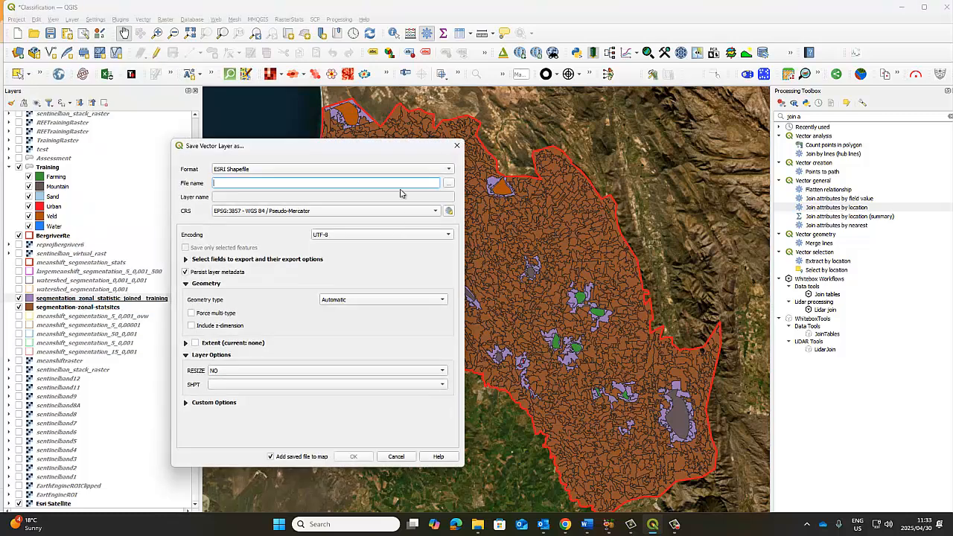
click(449, 173)
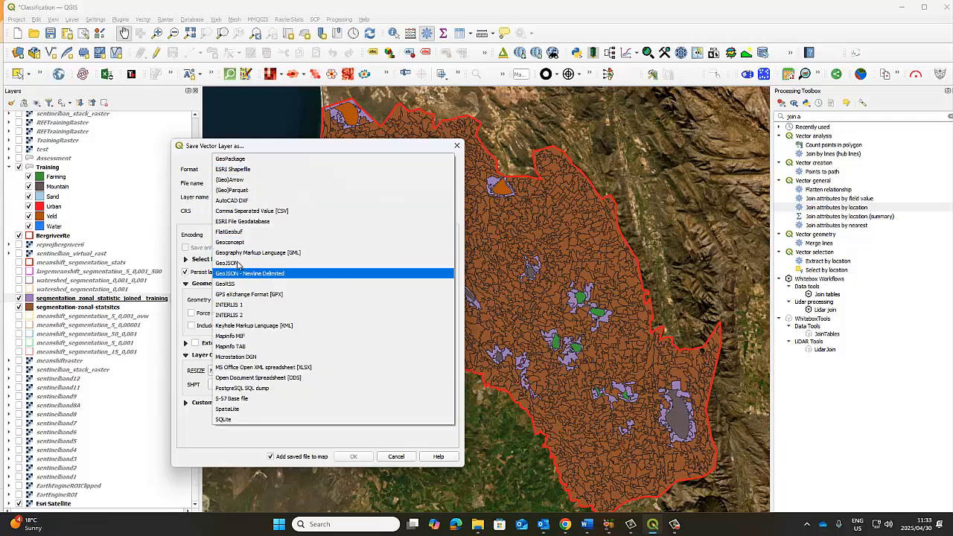
click(247, 212)
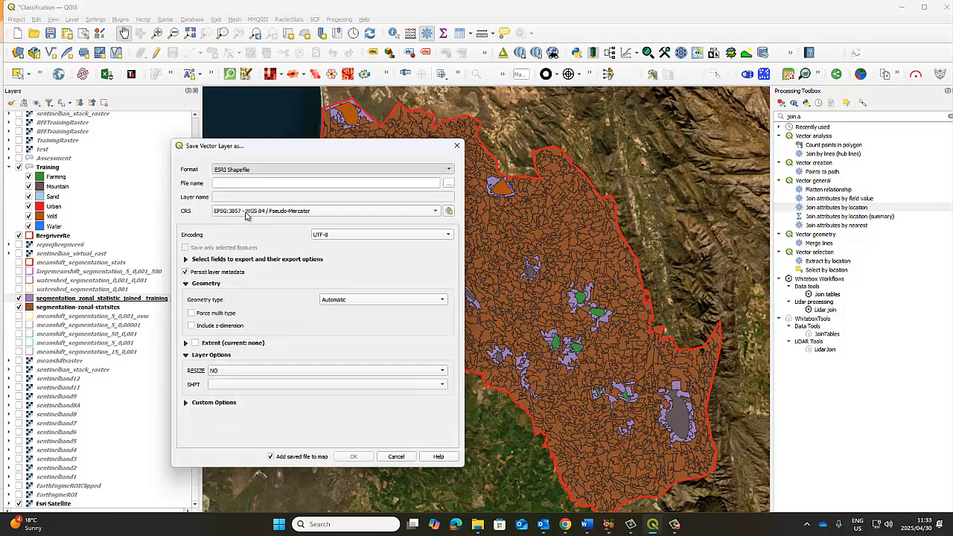
Step: Export the CSV to the Image Classification folder under the file name segmenation-zonal-training
click(449, 183)
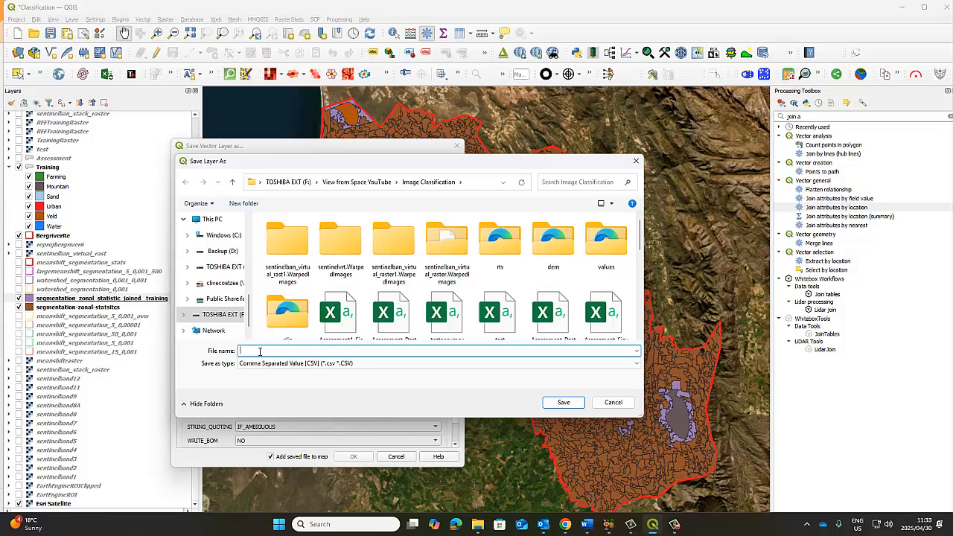
text(segmentation-zonal-training)
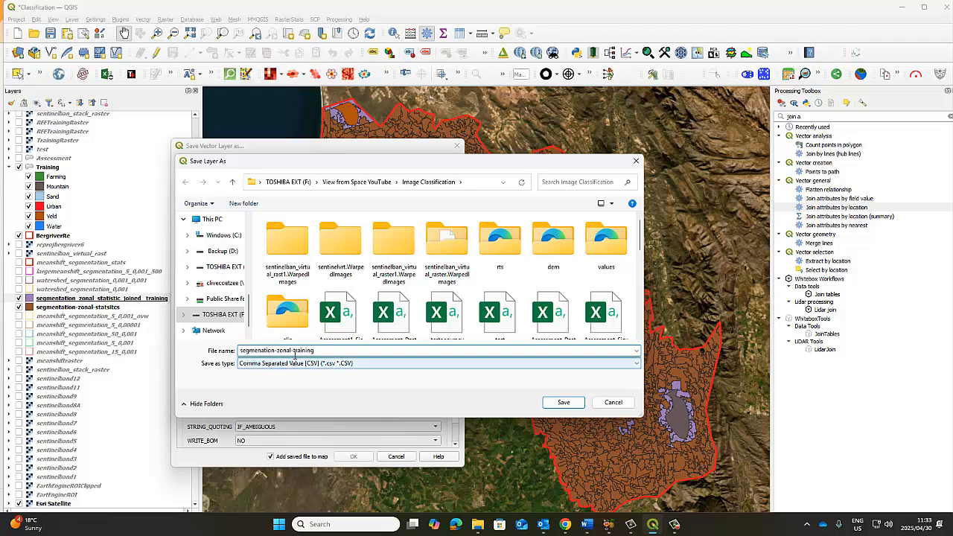
click(564, 402)
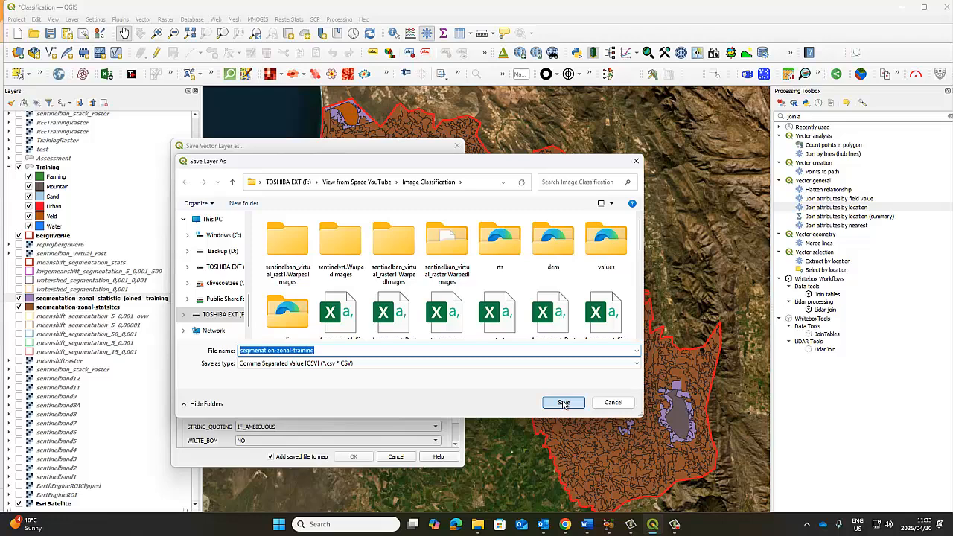
click(564, 403)
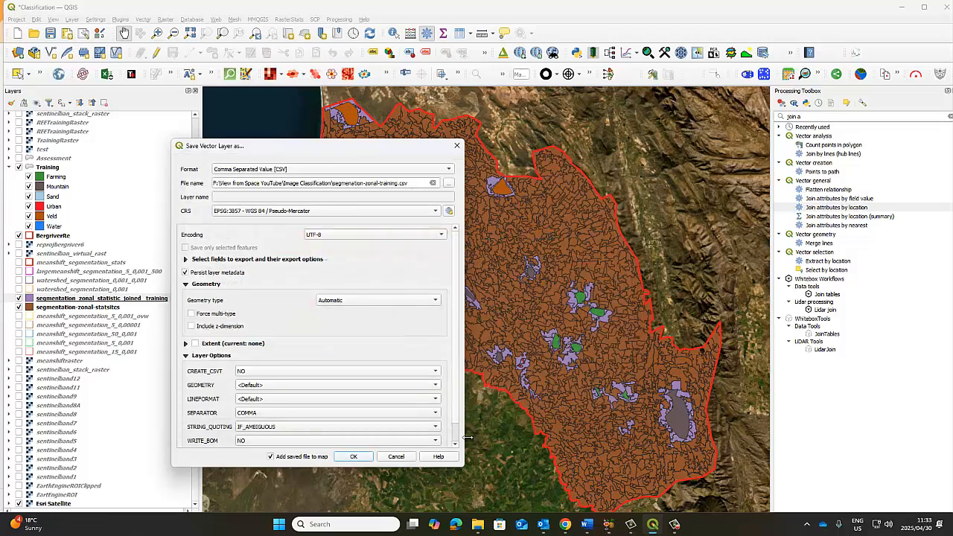
click(355, 457)
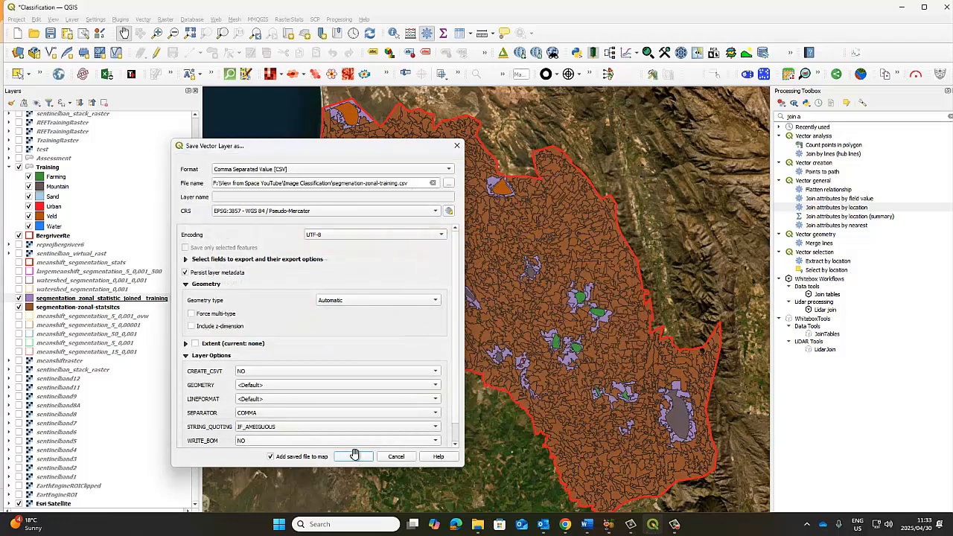
Step: Remove the exported segmenation-zonal-training table from the project's layers
right_click(88, 300)
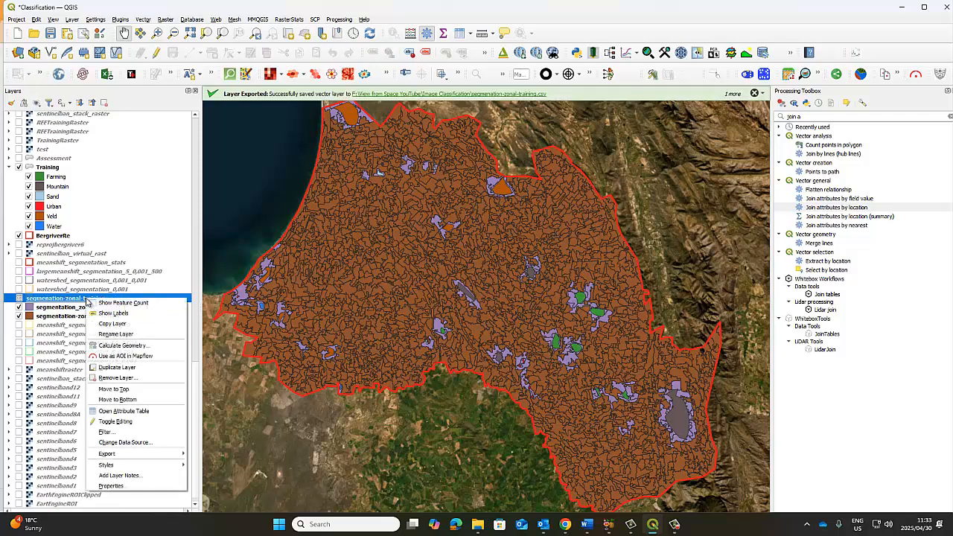
click(119, 378)
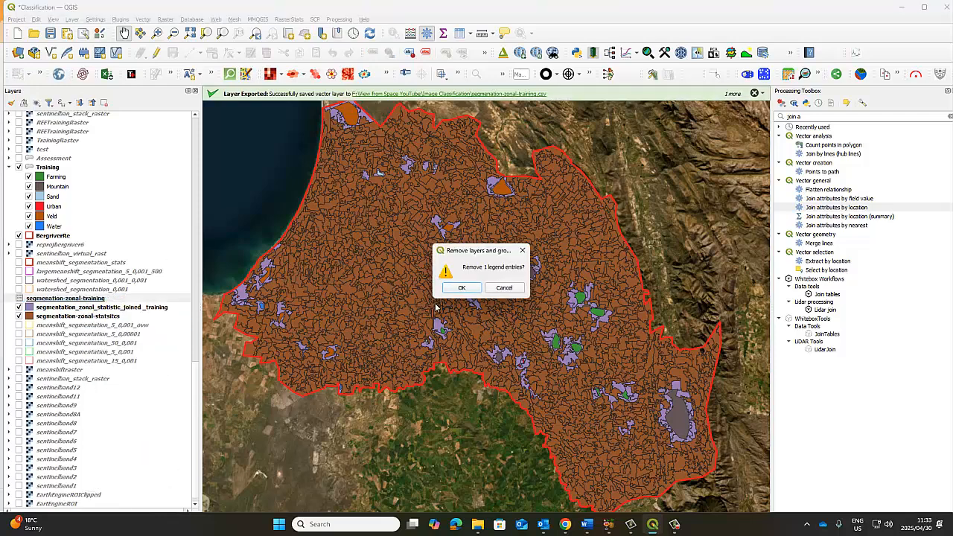
click(460, 289)
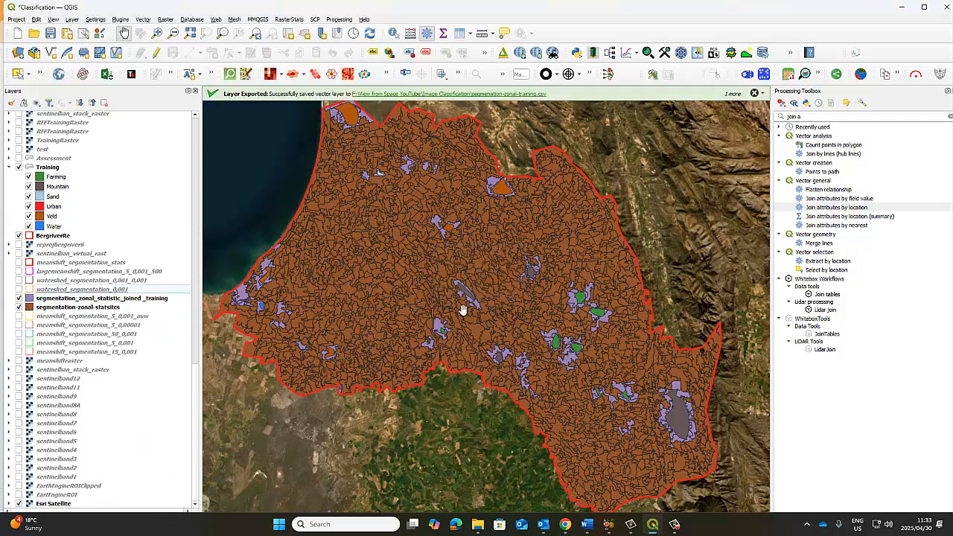
Step: Switch to File Explorer and open segmenation-zonal-training from the Image Classification folder in Excel
click(823, 524)
click(772, 480)
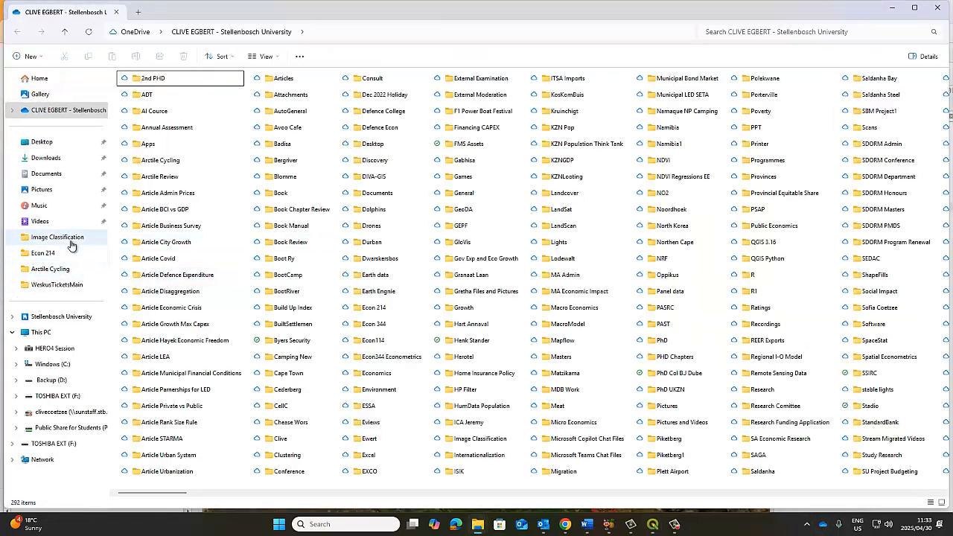
click(70, 238)
click(213, 83)
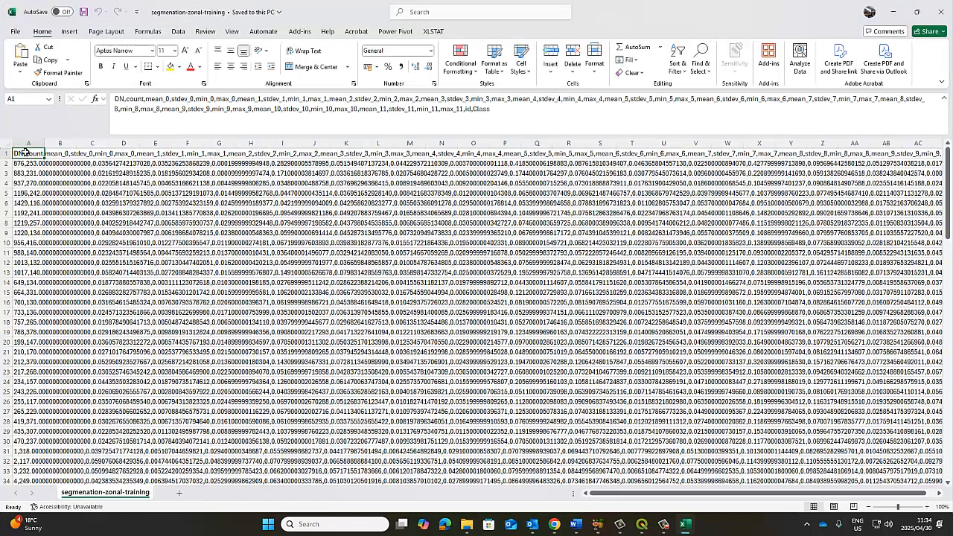
Step: Split the comma-delimited text in A1:A118 into separate columns with Text to Columns, and reselect cell A1
drag(25, 153, 33, 472)
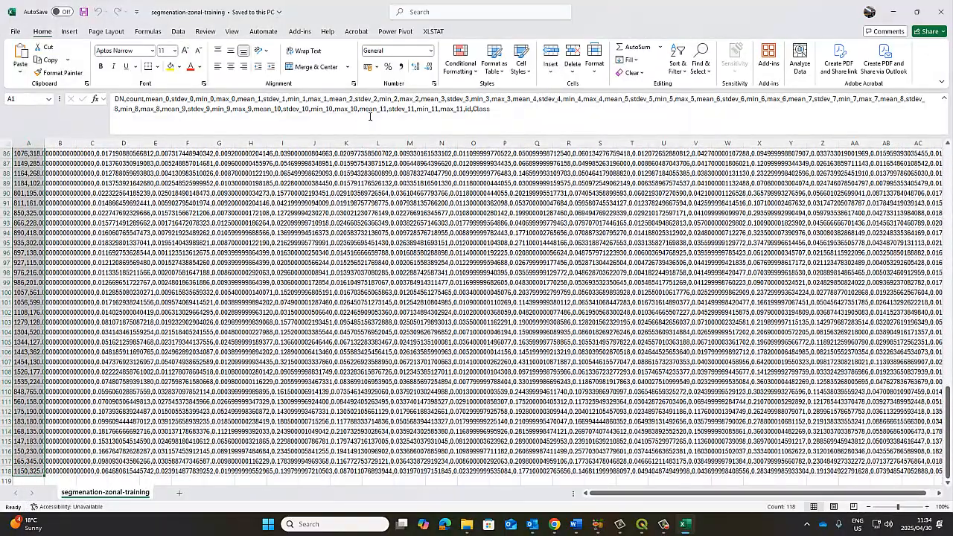
click(178, 33)
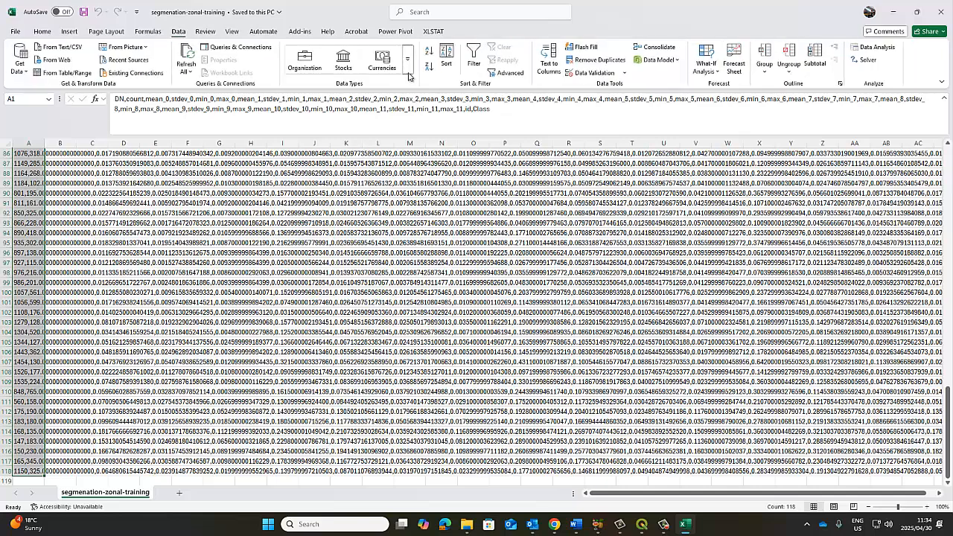
click(549, 60)
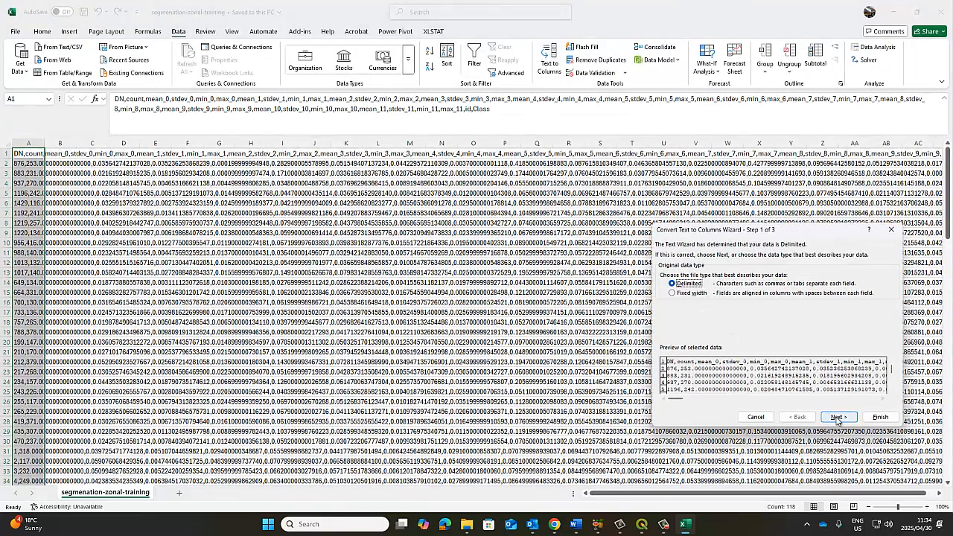
click(837, 416)
click(664, 293)
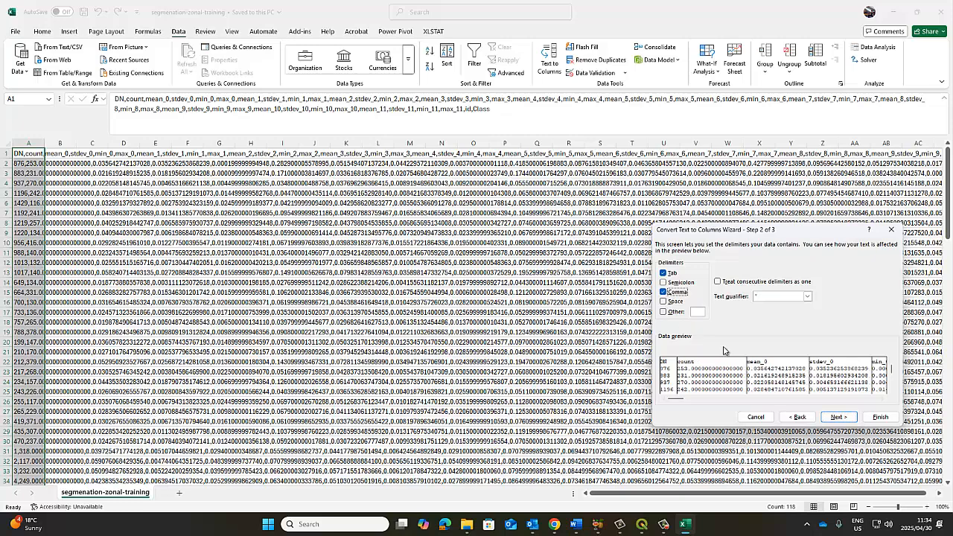
click(880, 416)
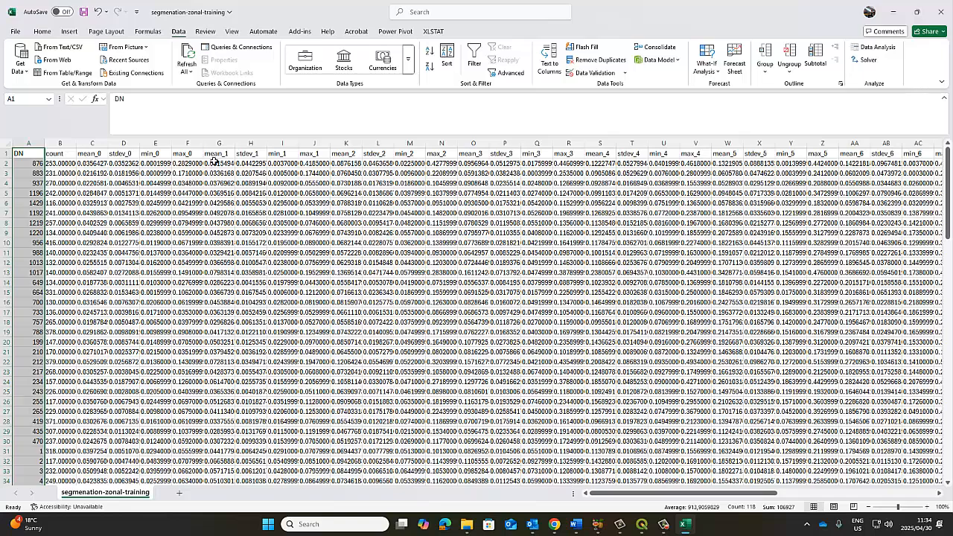
click(214, 162)
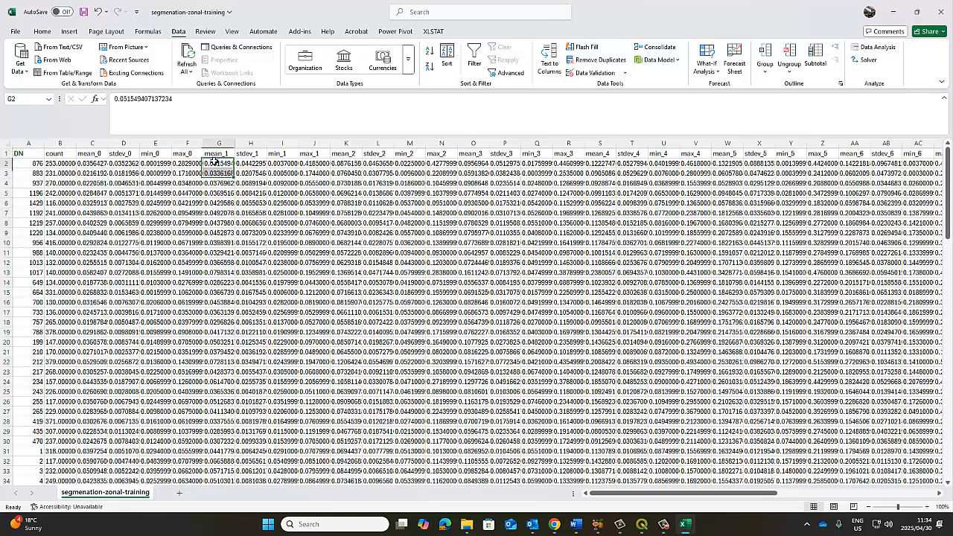
click(35, 154)
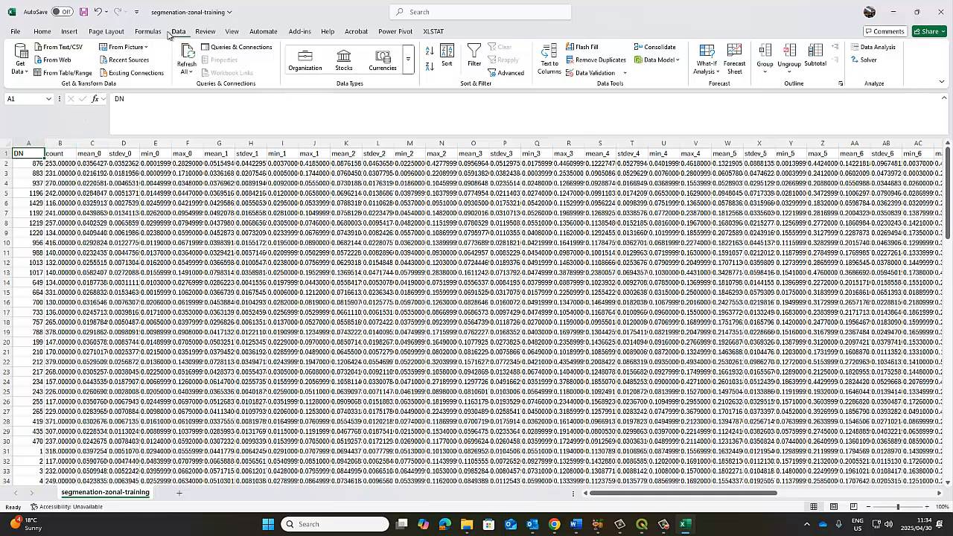
Step: Insert a PivotChart with a PivotTable from the training data, placed in a new worksheet
click(69, 31)
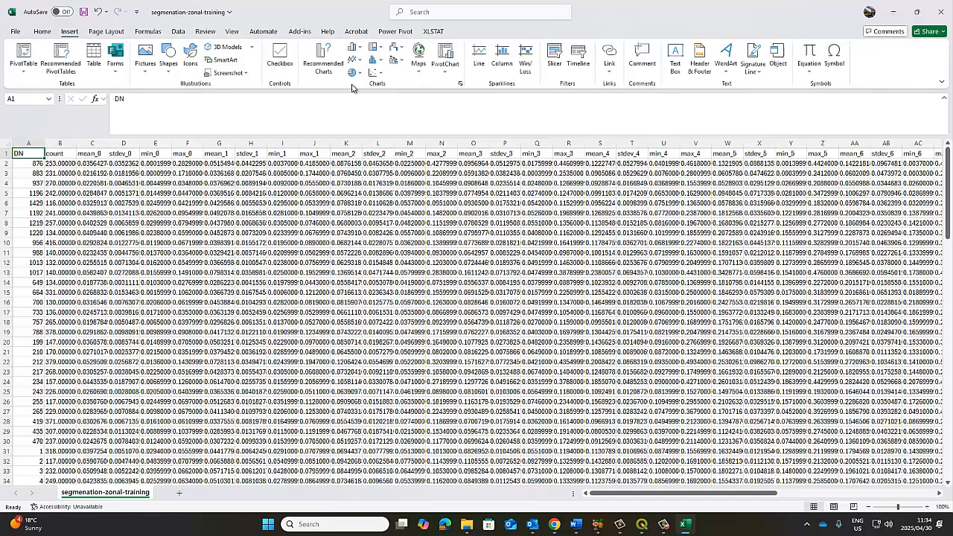
click(446, 75)
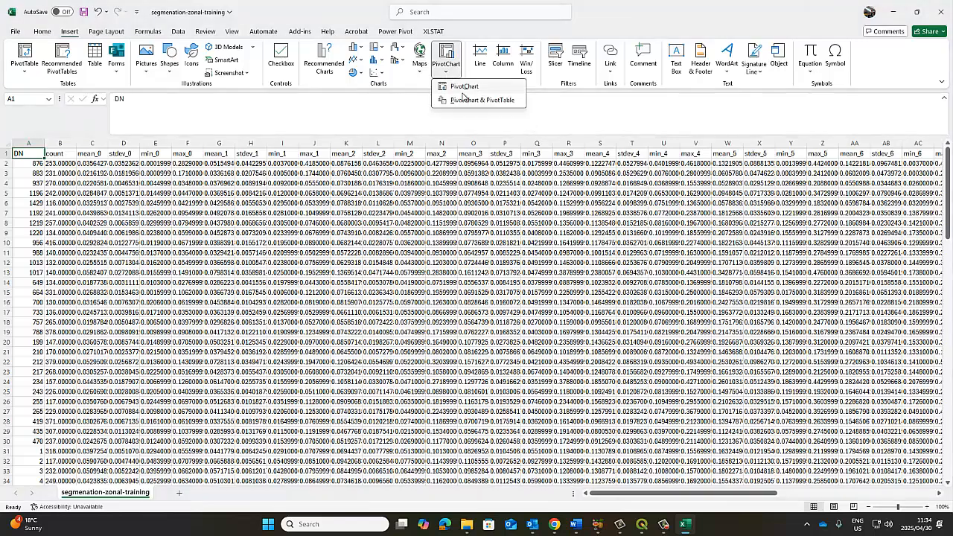
click(467, 96)
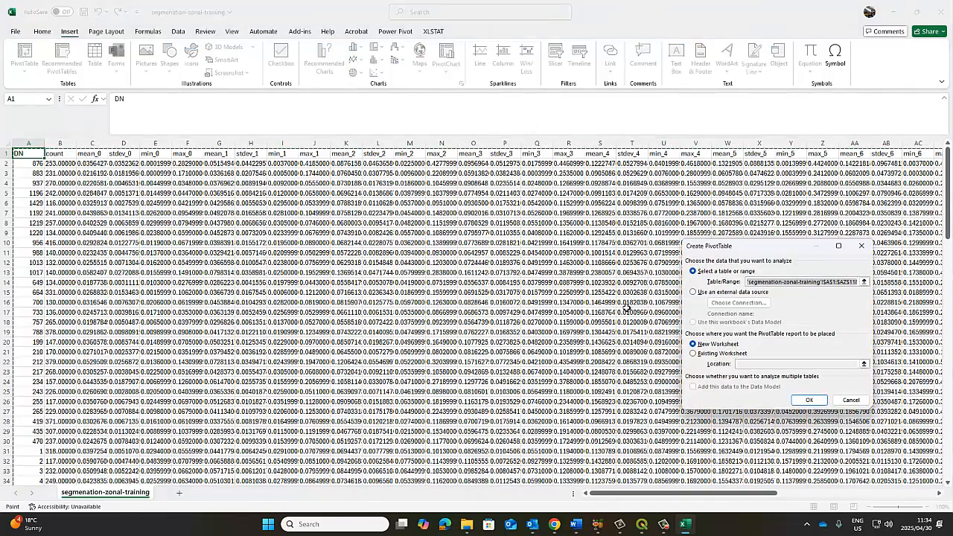
click(809, 400)
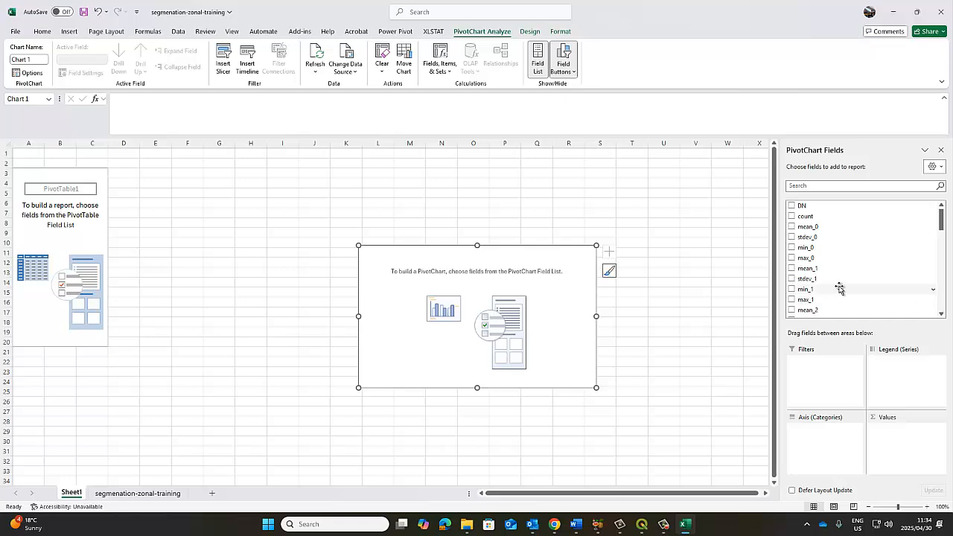
Step: Add mean_1 to the PivotChart's values and Class to its axis categories
drag(824, 271, 886, 434)
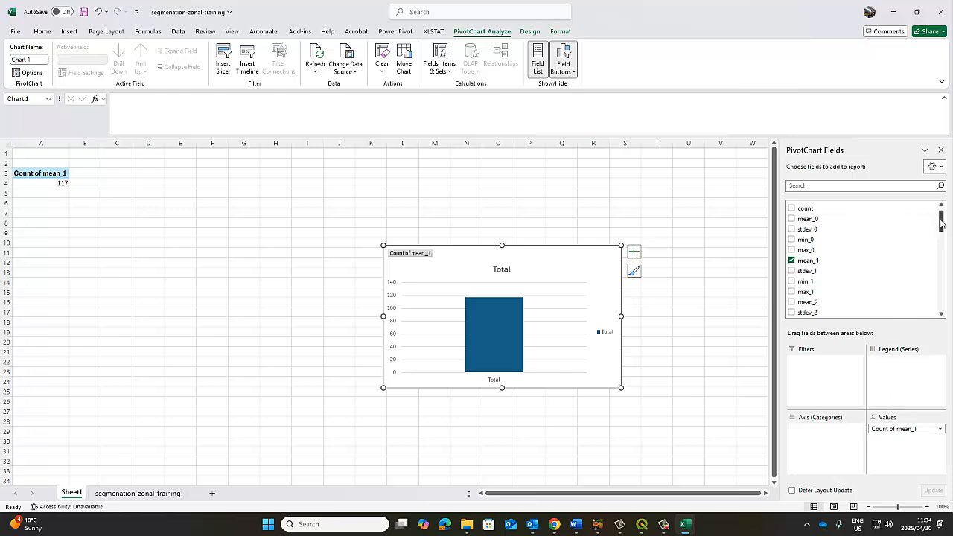
scroll(941, 251, down, 13)
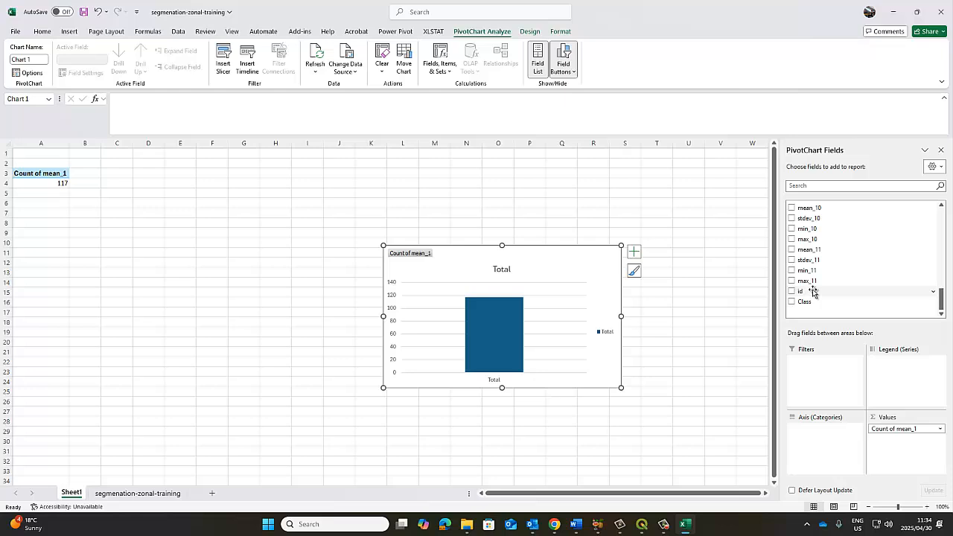
drag(813, 300, 813, 432)
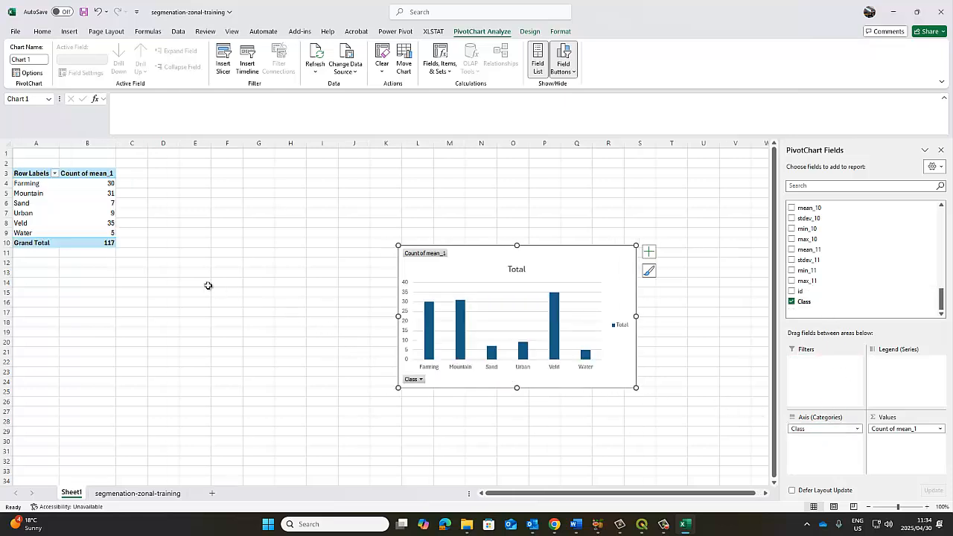
Step: Summarize the mean_1 value field by Average
click(926, 429)
click(879, 417)
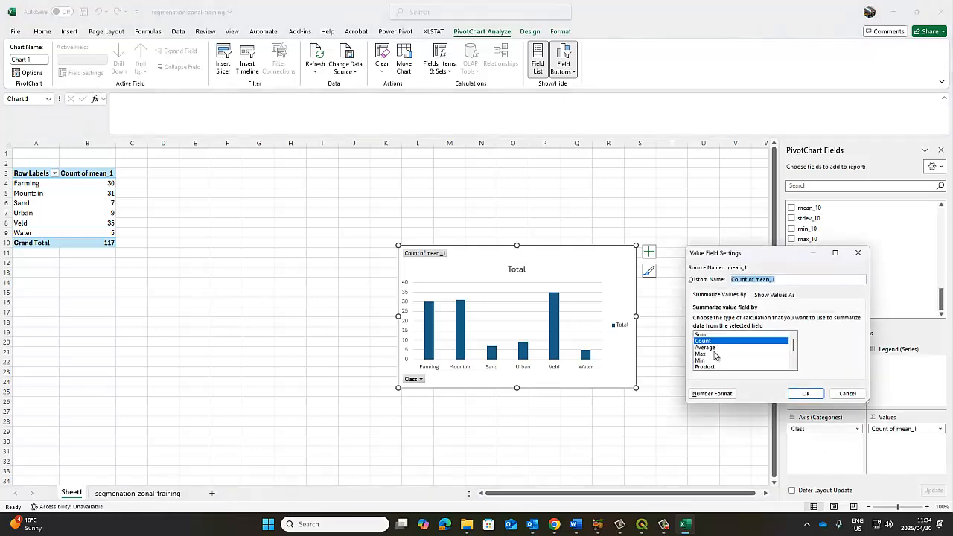
click(713, 347)
click(795, 395)
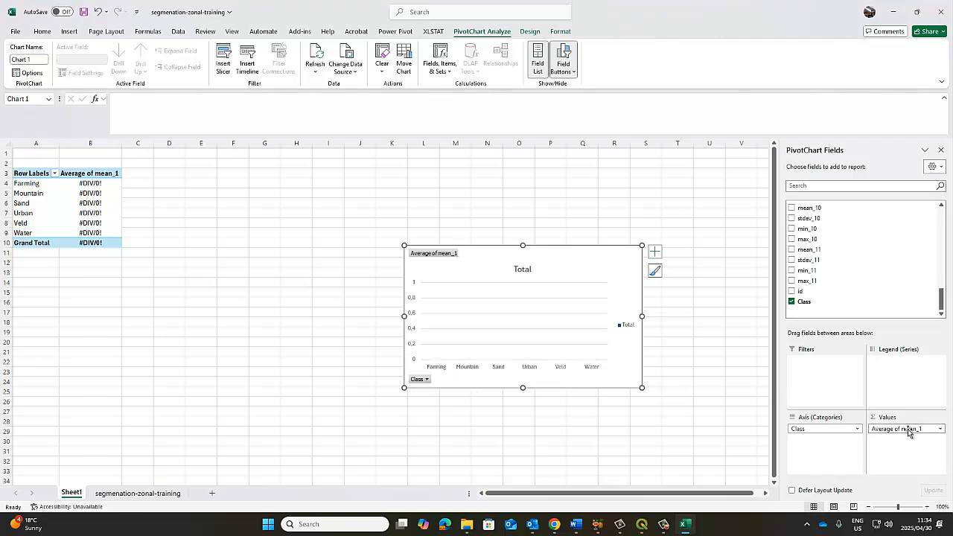
Step: Replace all decimal points with commas in B2:AX118 of the segmenation-zonal-training sheet
click(153, 493)
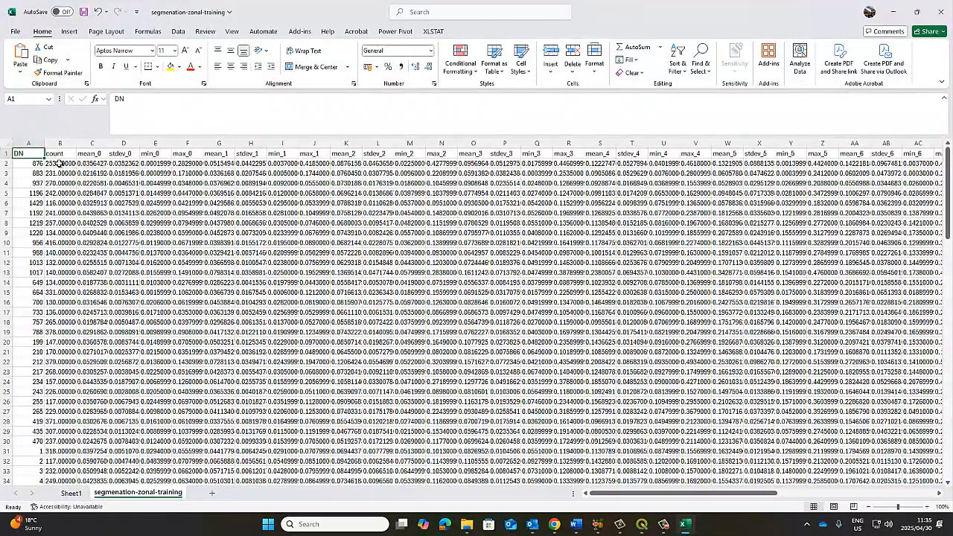
drag(60, 163, 514, 454)
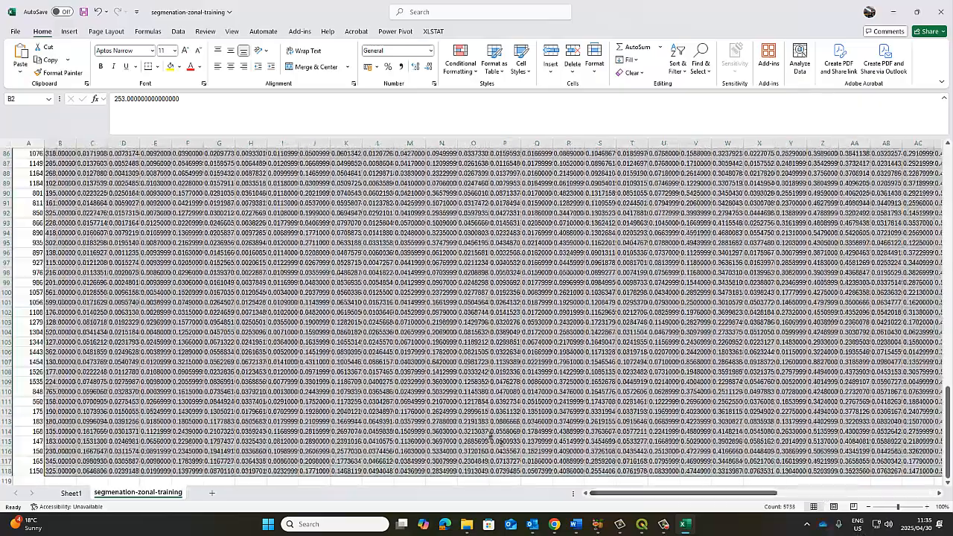
click(702, 61)
click(710, 86)
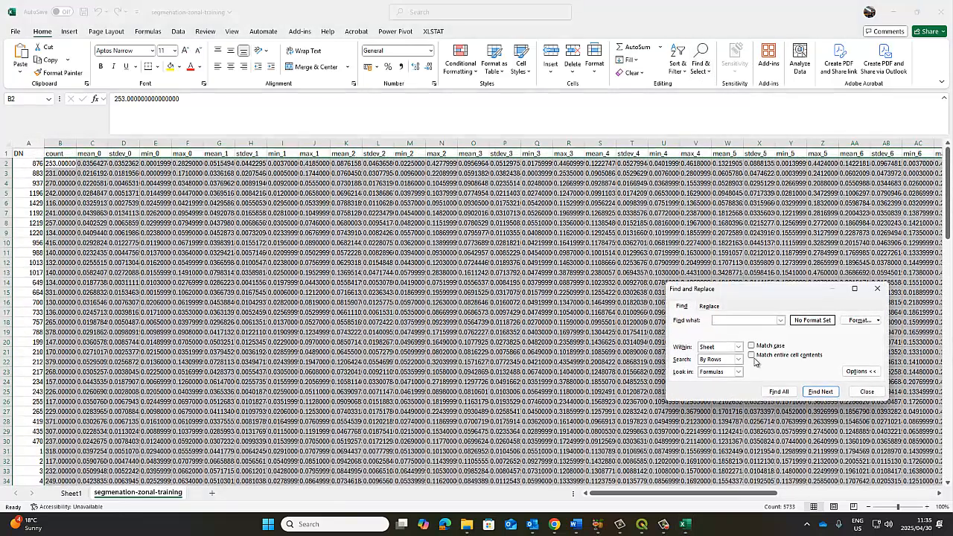
click(712, 306)
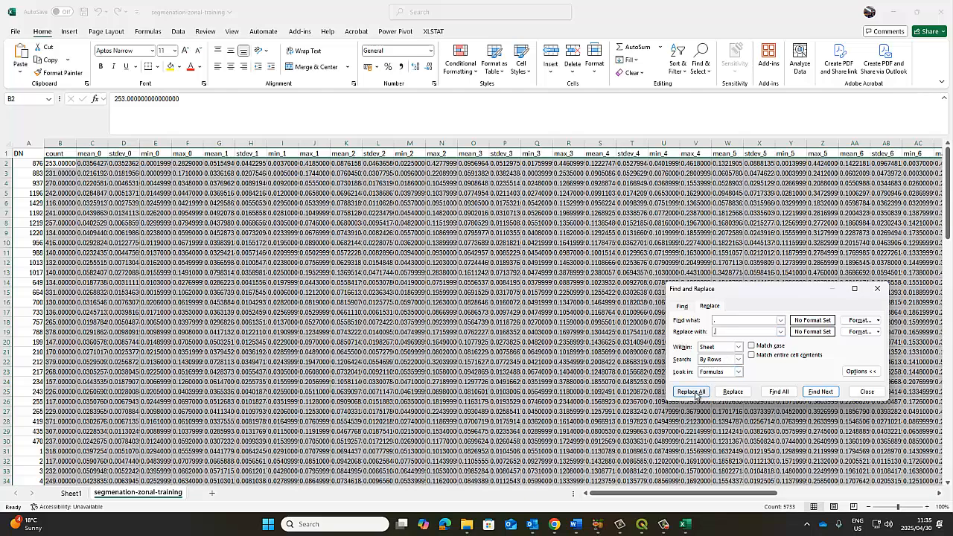
click(691, 390)
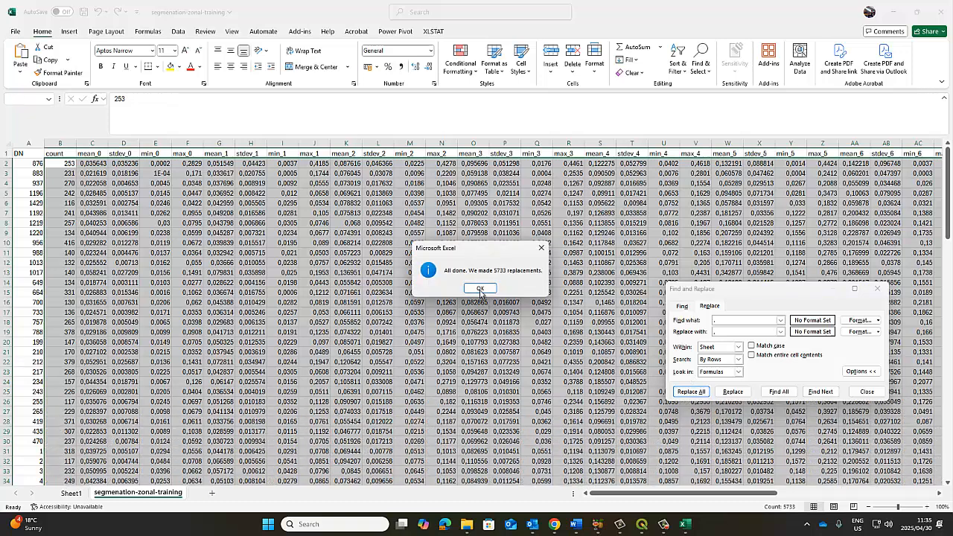
click(480, 289)
click(867, 392)
Step: Refresh the pivot data on Sheet1 and move the PivotChart up, closer to the PivotTable
click(72, 493)
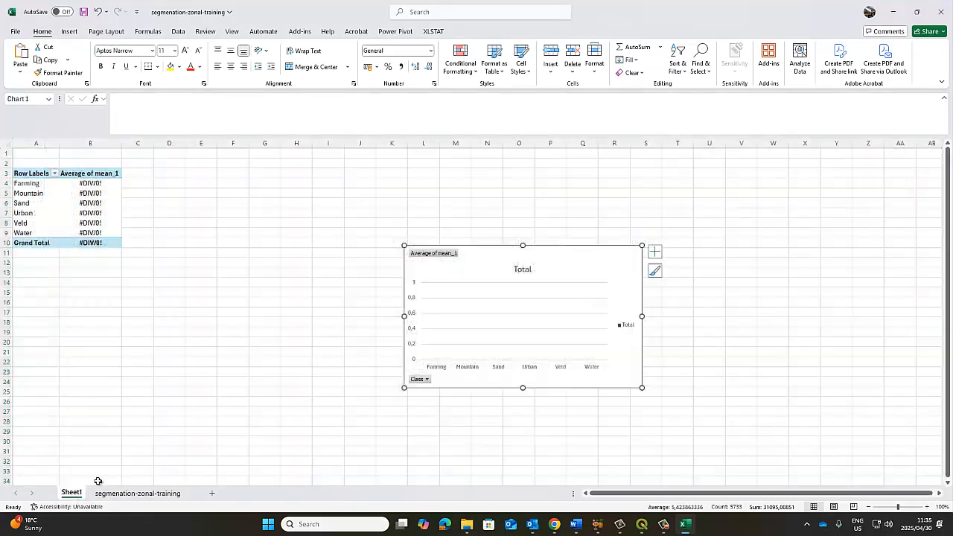
click(37, 170)
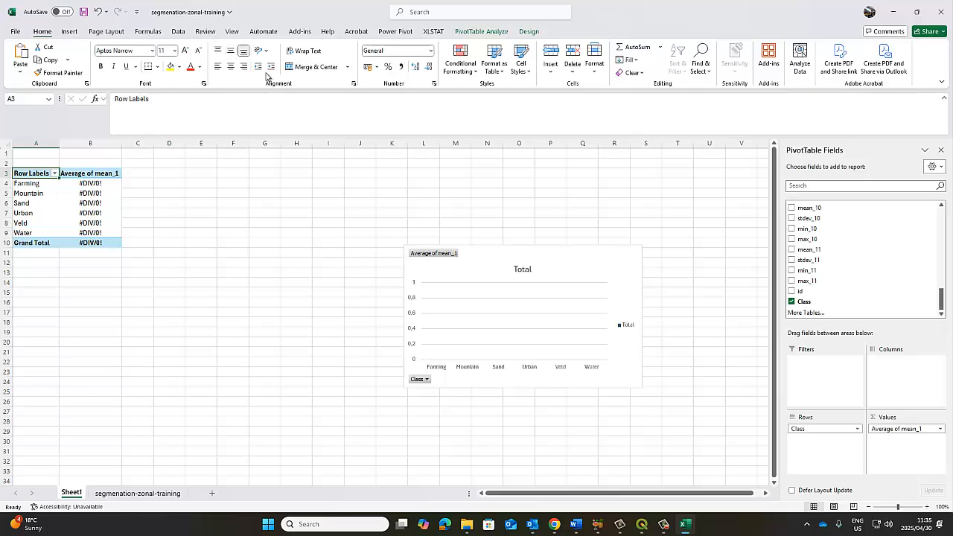
click(396, 33)
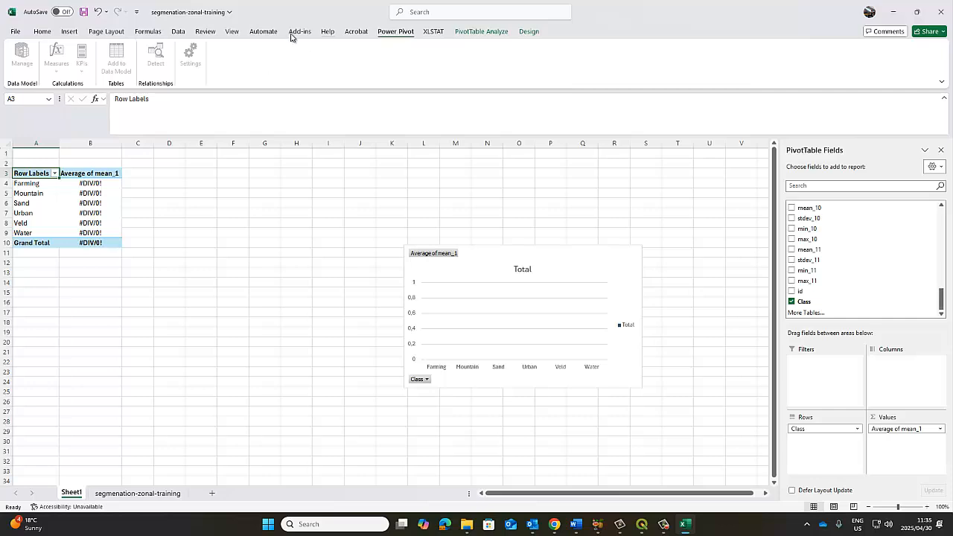
click(71, 33)
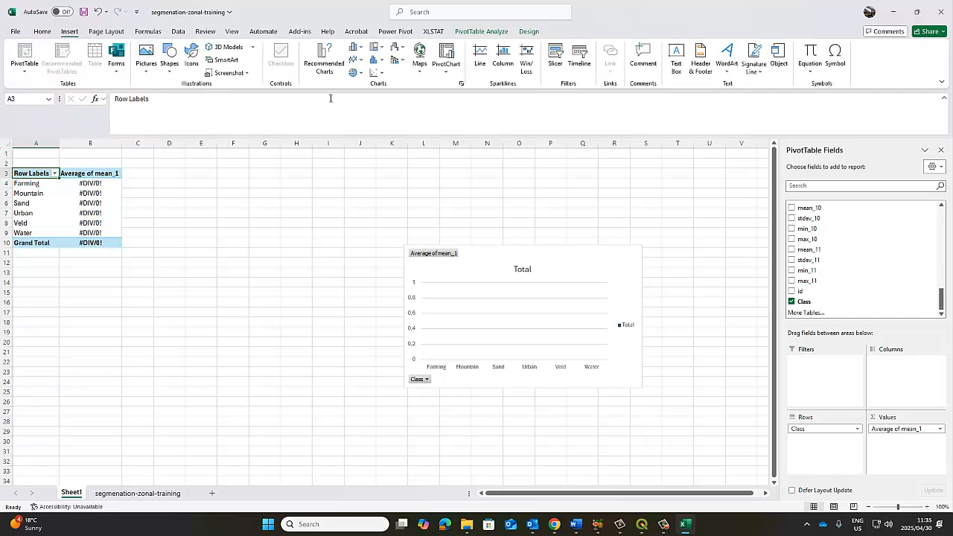
click(463, 250)
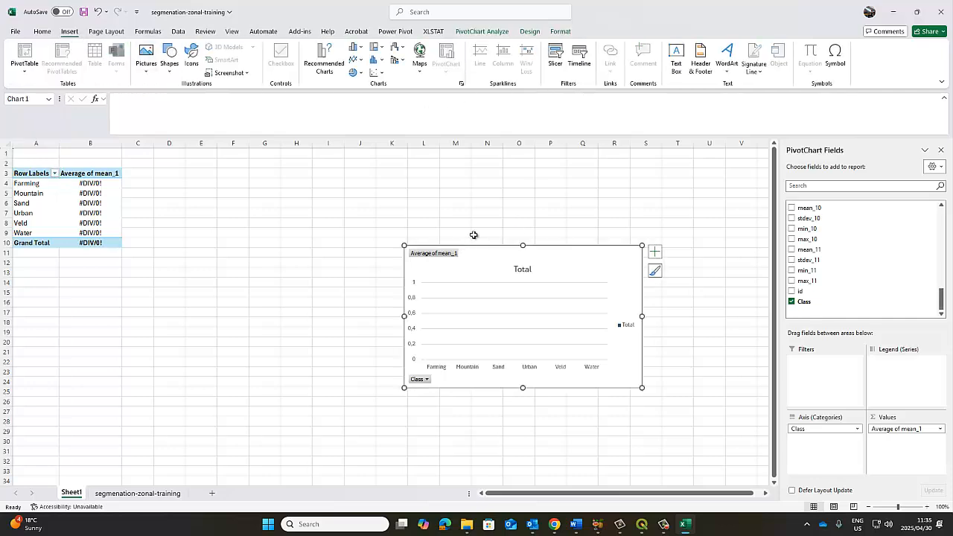
click(485, 32)
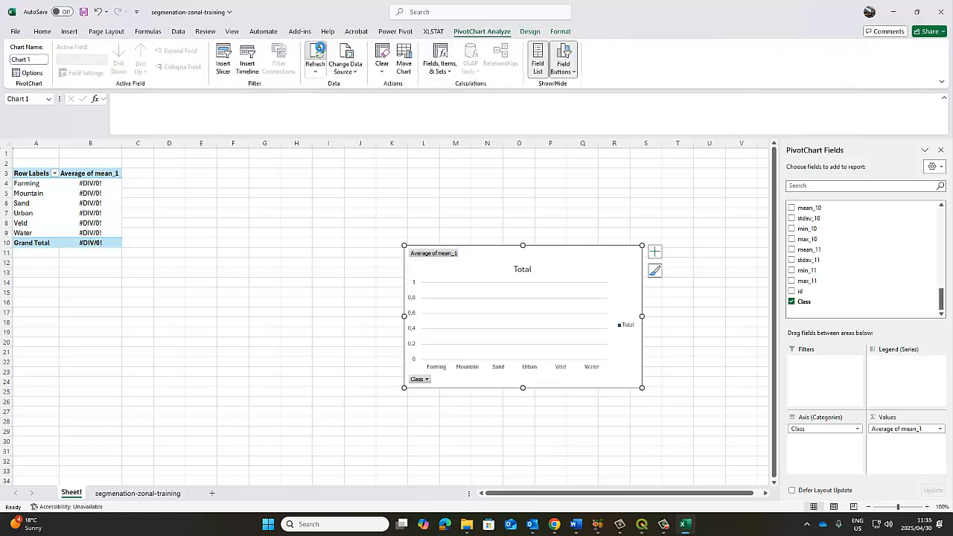
click(315, 56)
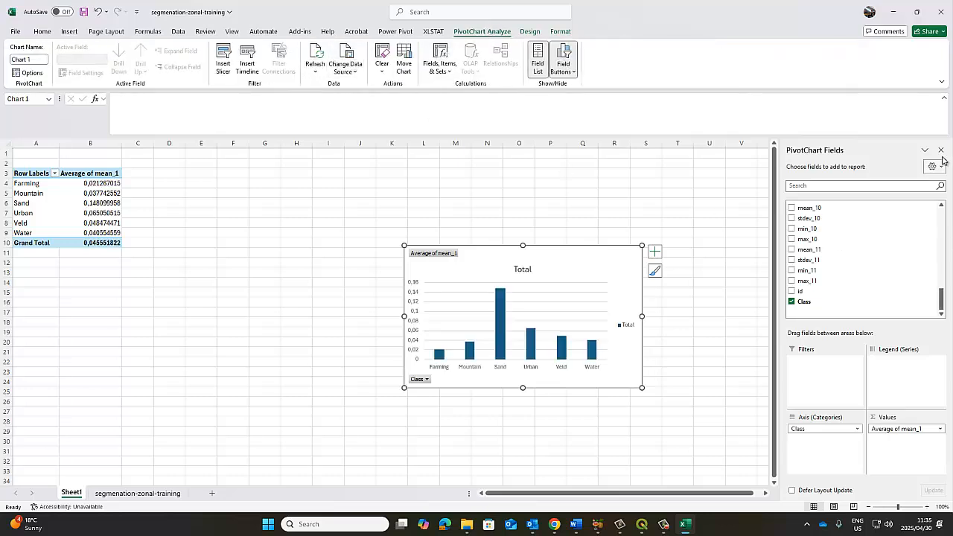
drag(489, 255, 390, 193)
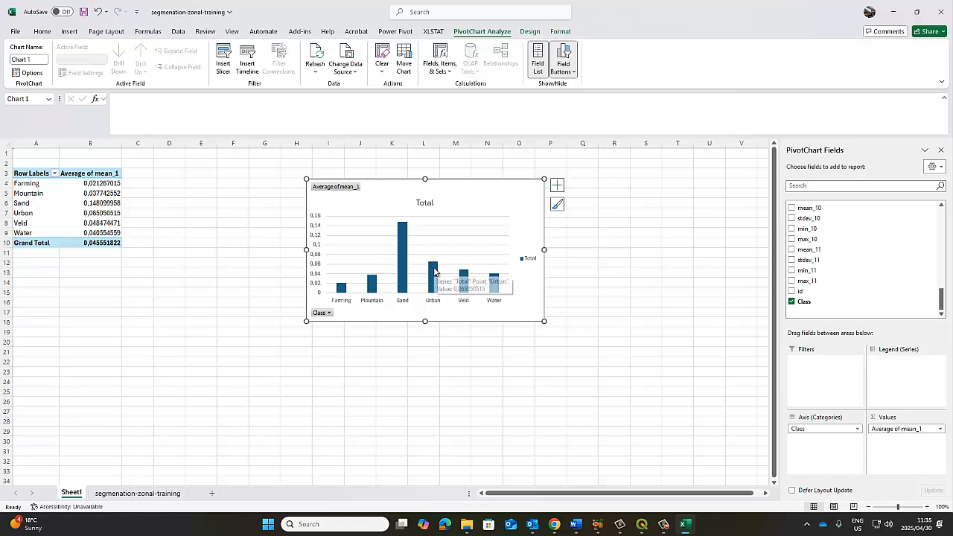
mouse_move(372, 280)
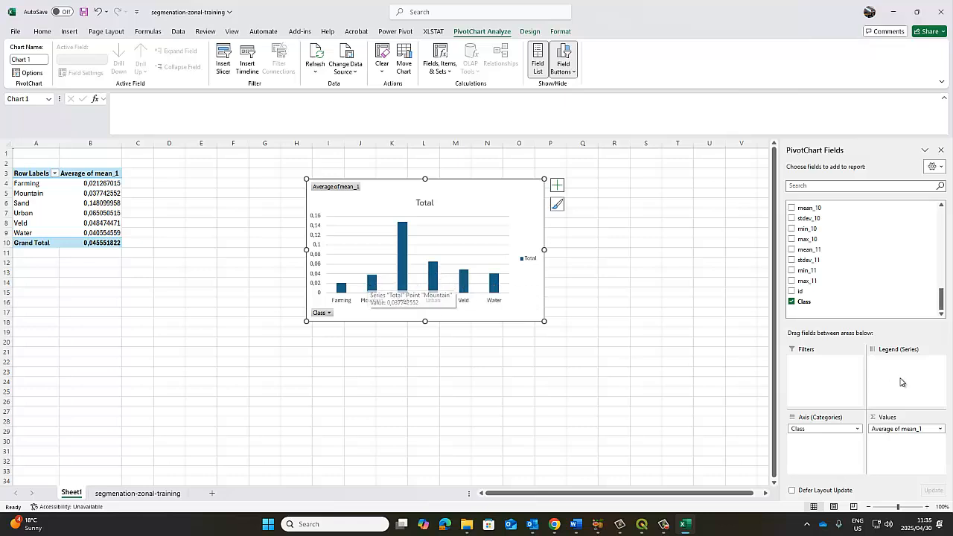
Step: Add mean_2 to the PivotChart's values summarized by Average, and enlarge the chart
drag(943, 298, 923, 238)
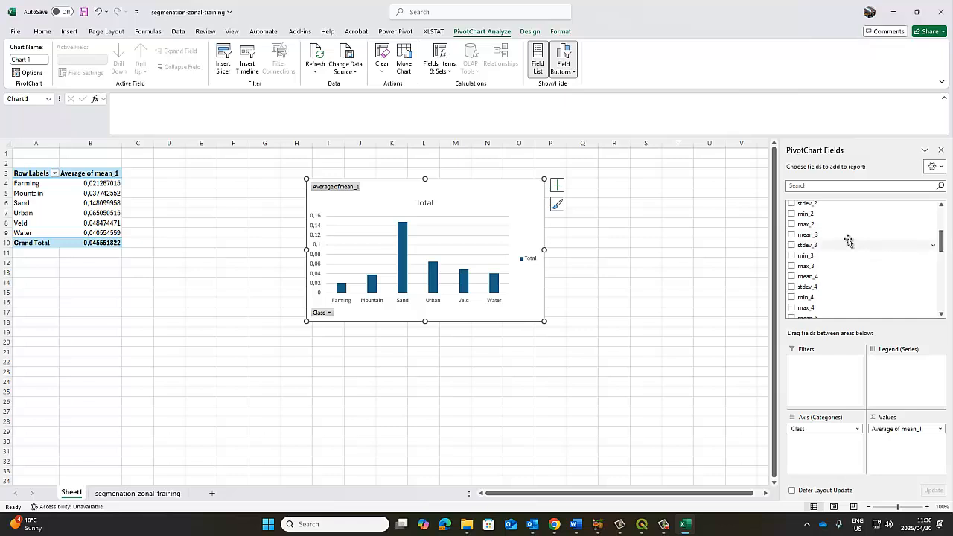
scroll(905, 280, up, 1)
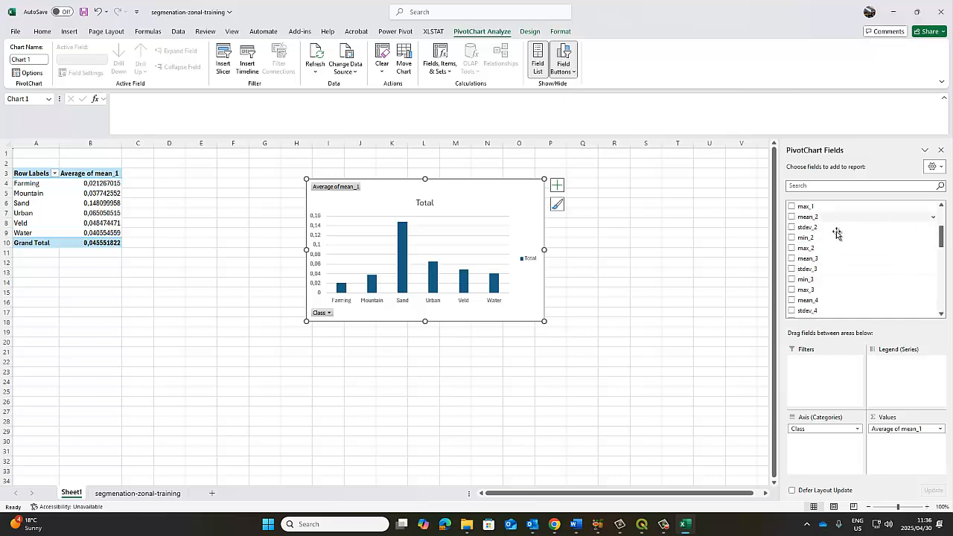
drag(826, 217, 923, 447)
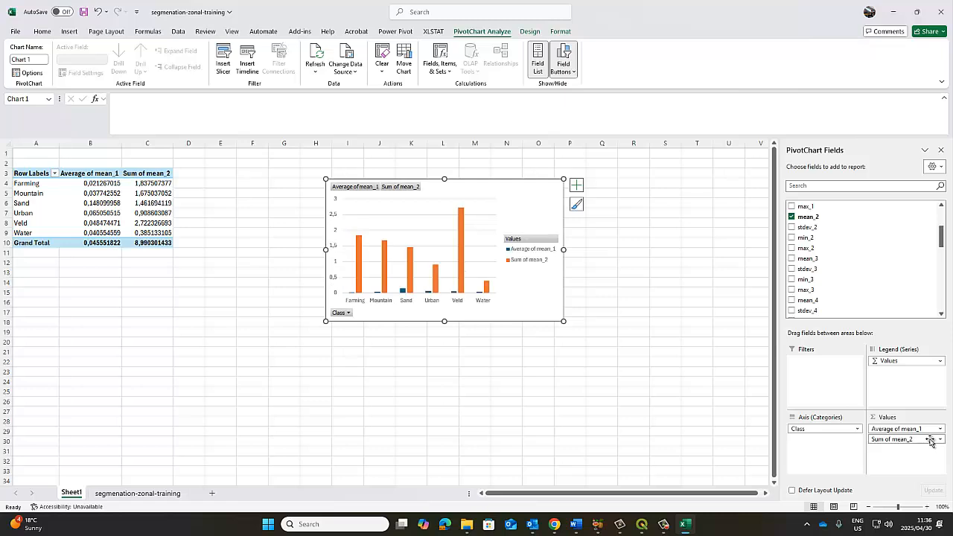
click(941, 441)
click(893, 429)
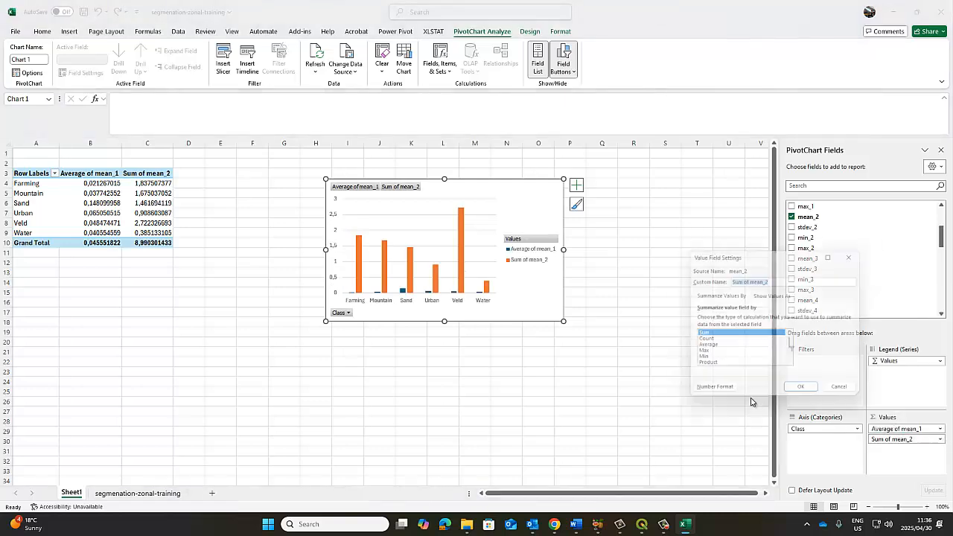
click(717, 348)
click(803, 394)
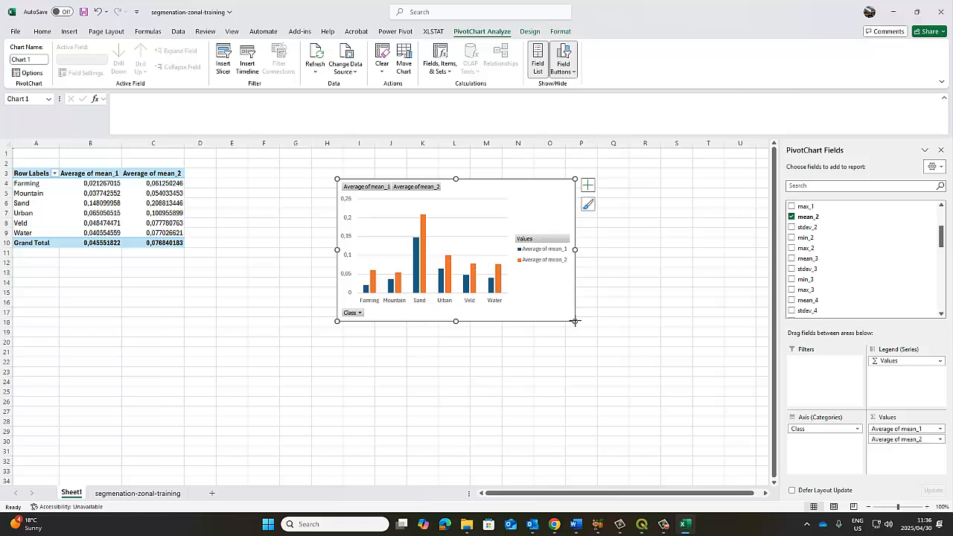
drag(574, 322, 662, 374)
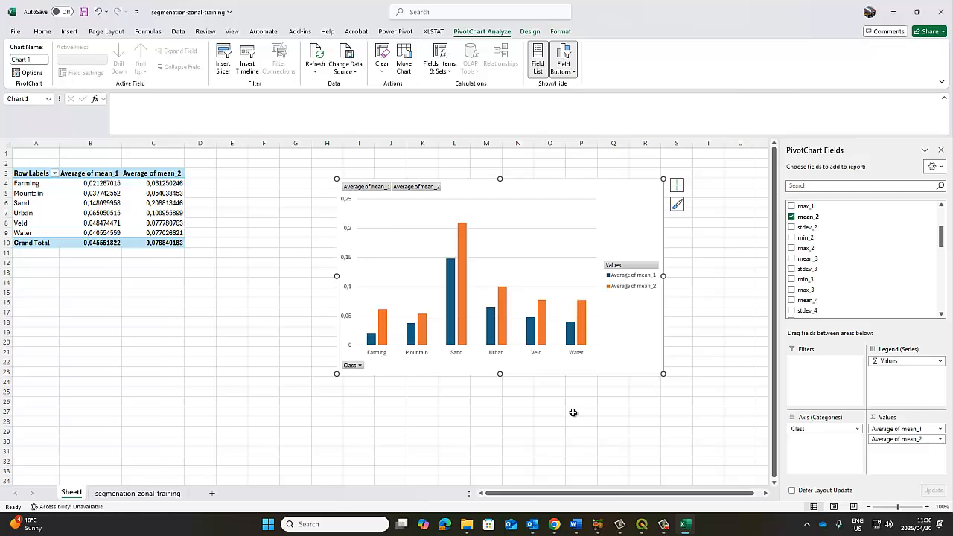
Step: Review the statistic and Class columns in the segmenation-zonal-training sheet, and compare the class bars in the Sheet1 PivotChart
click(138, 493)
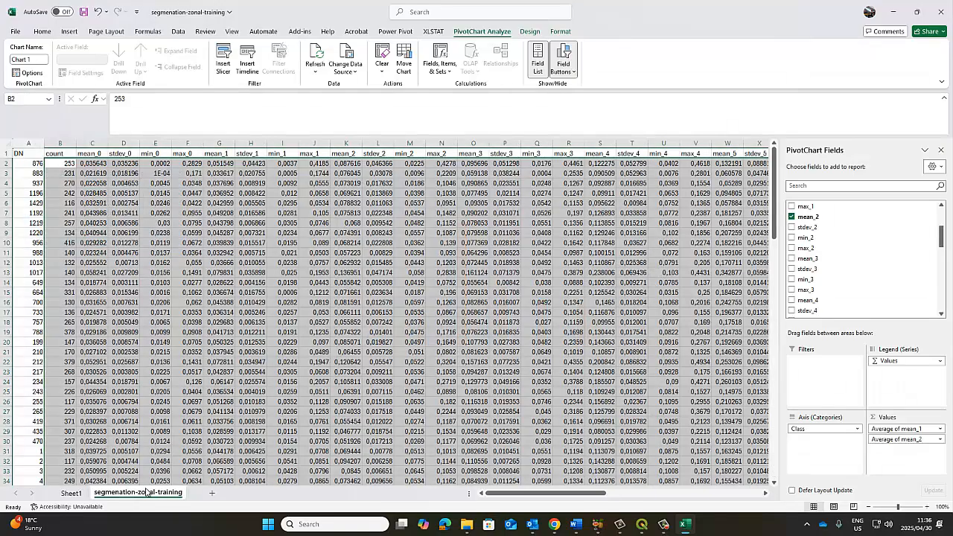
mouse_move(625, 495)
drag(707, 493, 864, 499)
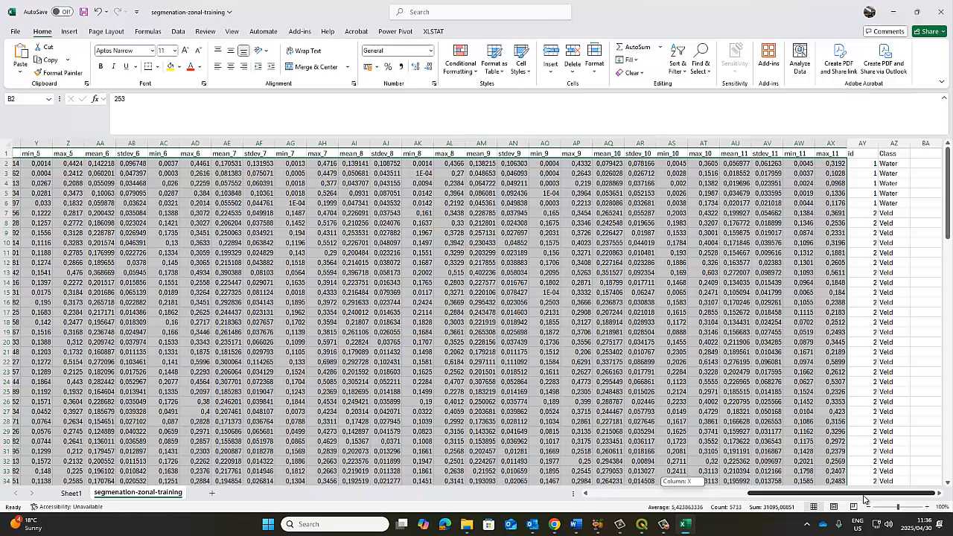
drag(804, 495, 680, 492)
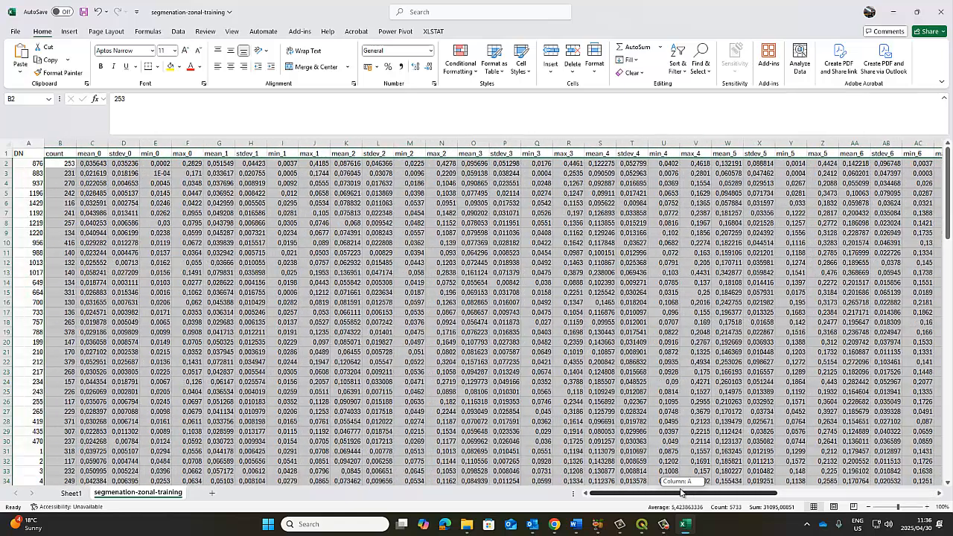
click(72, 494)
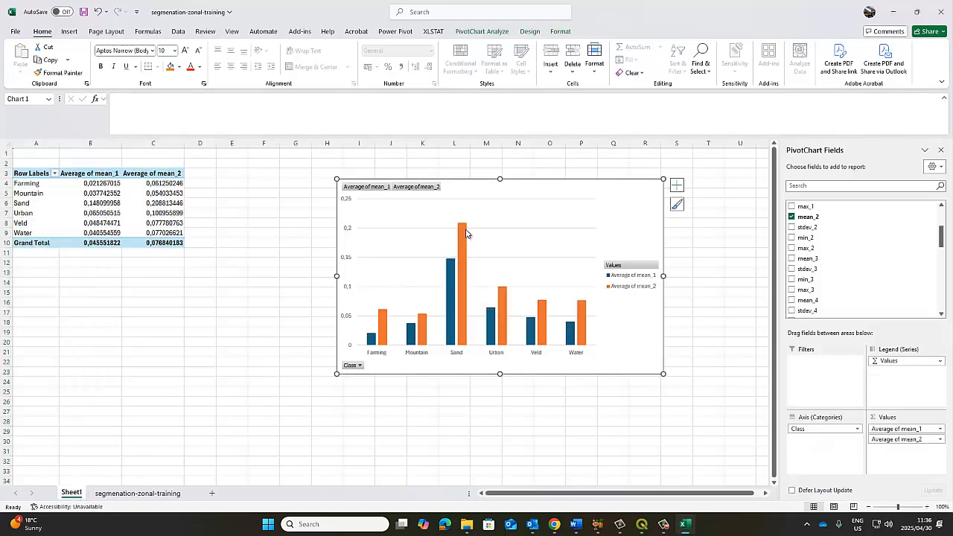
mouse_move(466, 233)
mouse_move(487, 336)
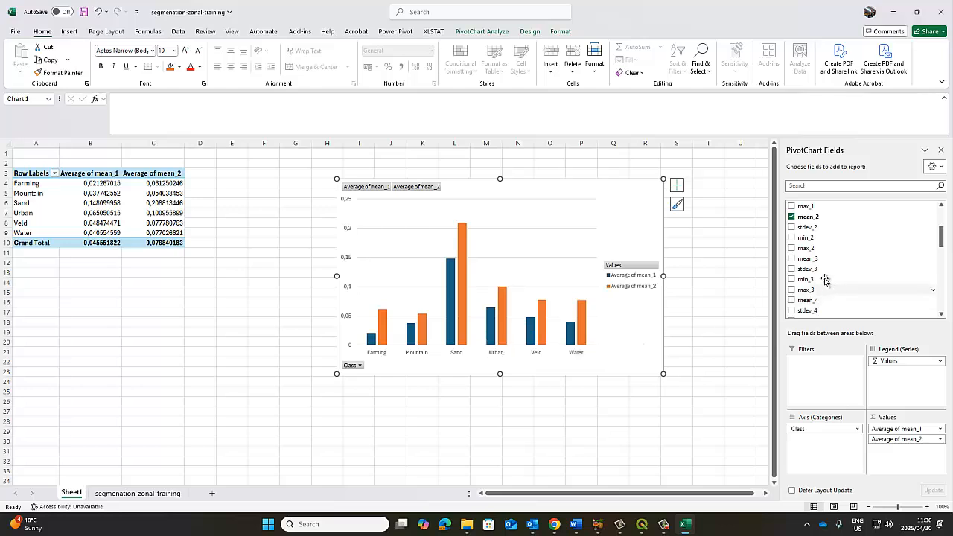
Step: Add mean_3 to the PivotChart's values, summarized by Average
drag(817, 261, 936, 454)
click(938, 450)
click(884, 441)
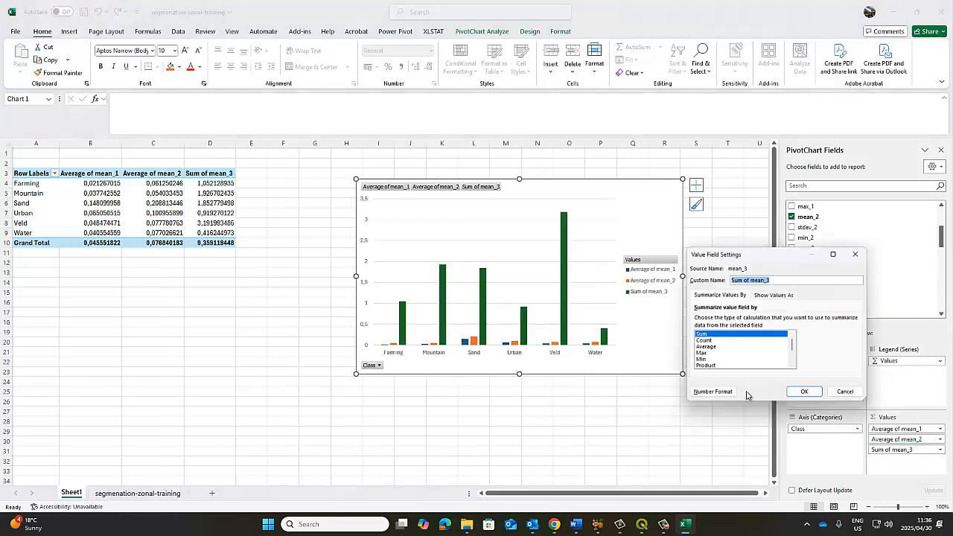
click(705, 347)
click(805, 393)
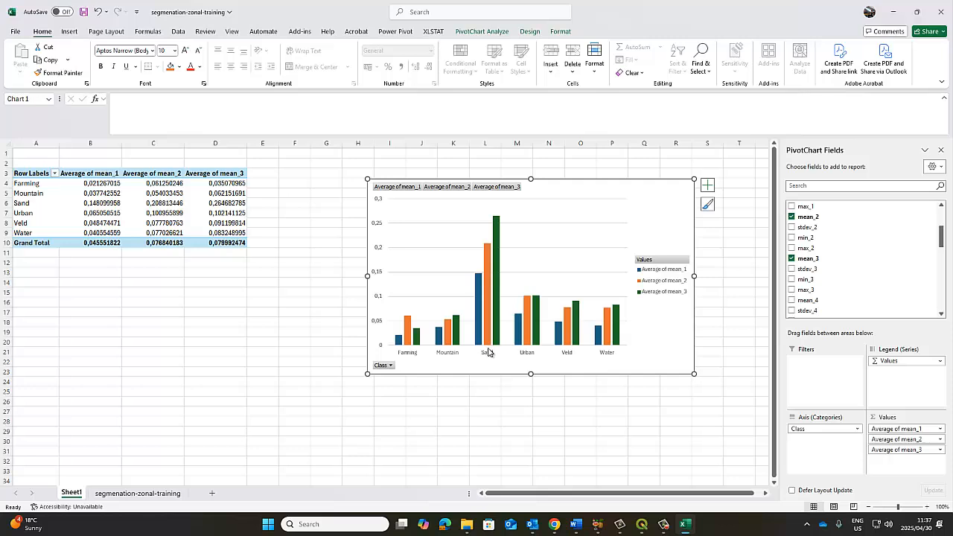
Step: Switch to QGIS, save the Classification project and dismiss the messages above the map
mouse_move(498, 220)
mouse_move(617, 310)
mouse_move(555, 532)
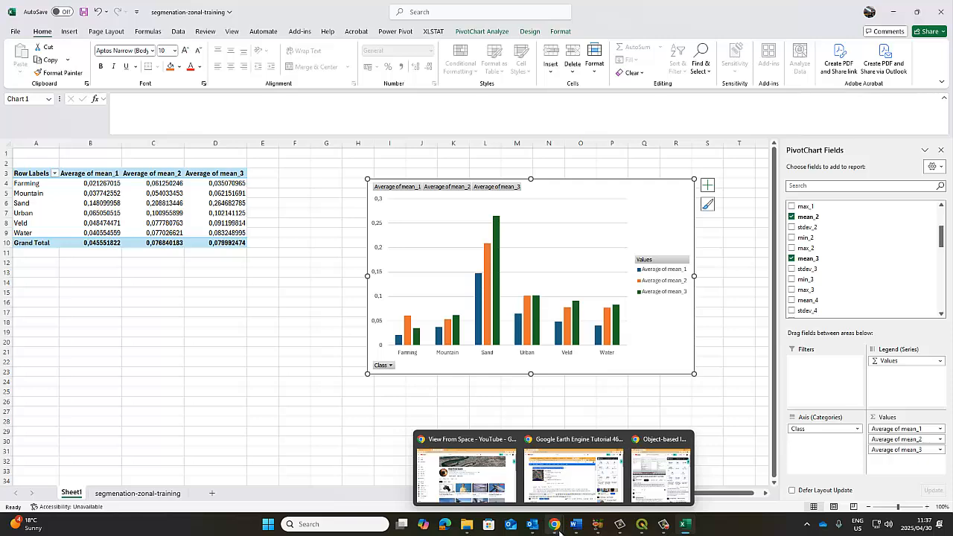
click(646, 530)
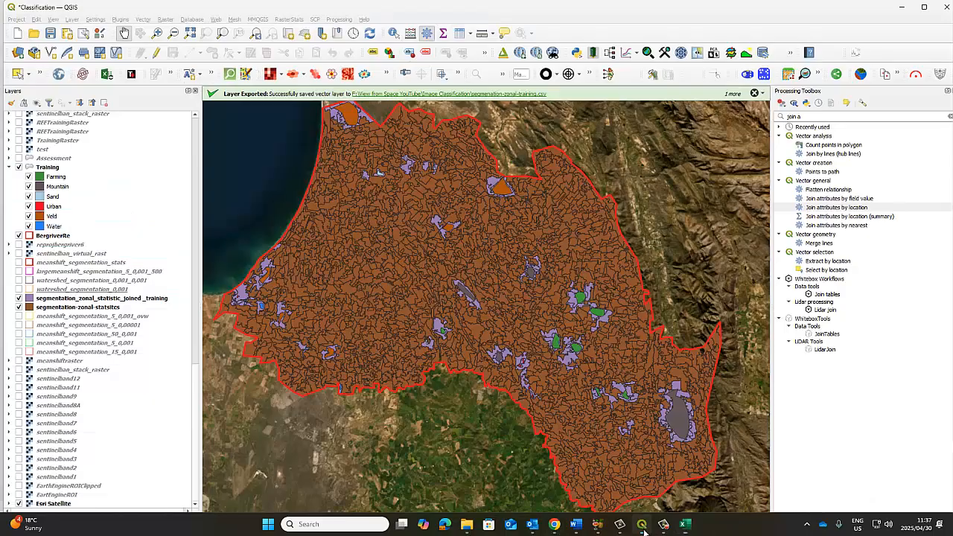
click(754, 93)
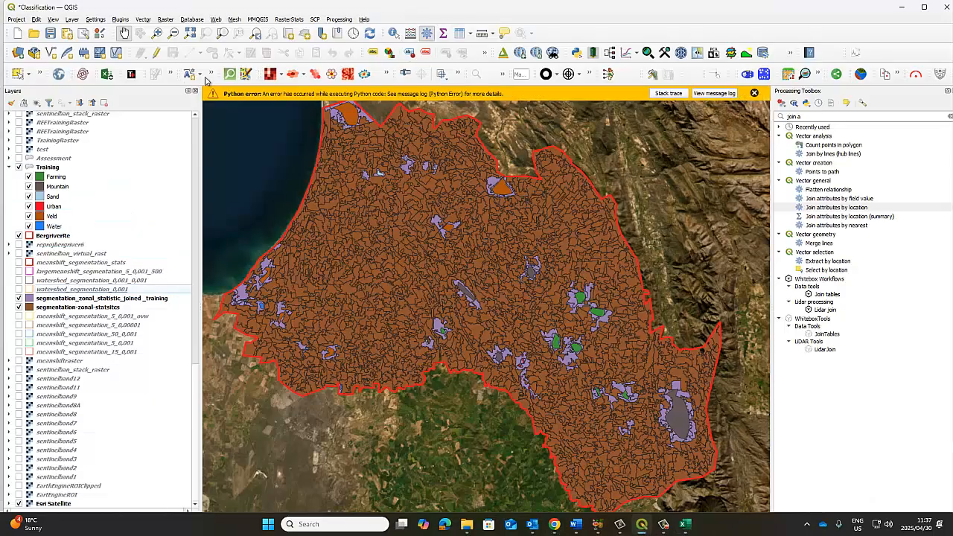
click(50, 33)
drag(378, 212, 389, 221)
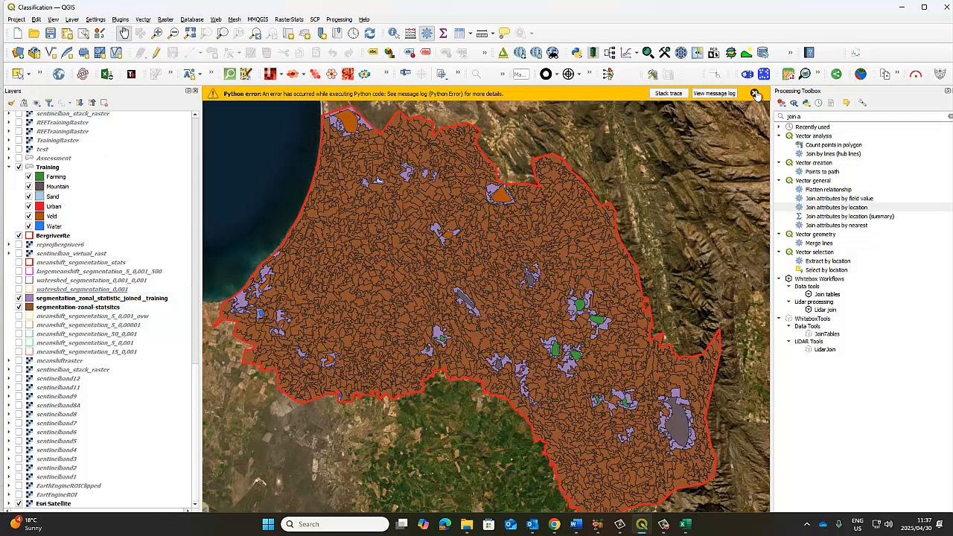
click(754, 93)
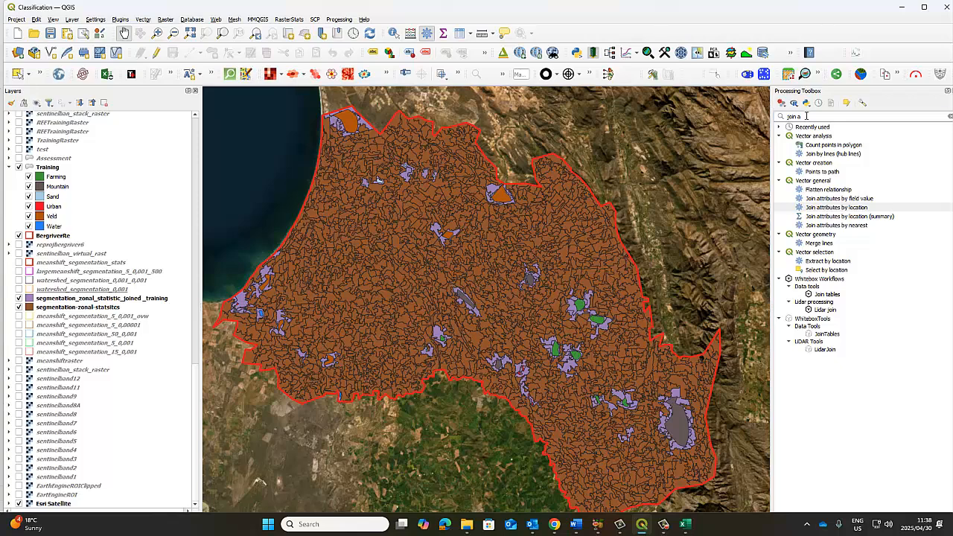
Step: Clear the Processing Toolbox search and look through the OTB Vector Data Manipulation algorithms
drag(806, 116, 782, 118)
key(BackSpace)
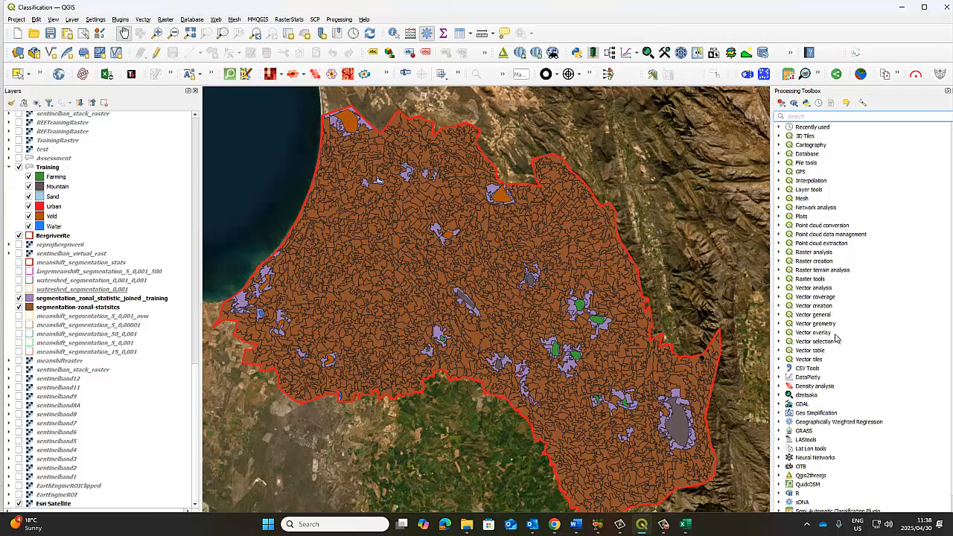
scroll(821, 417, down, 4)
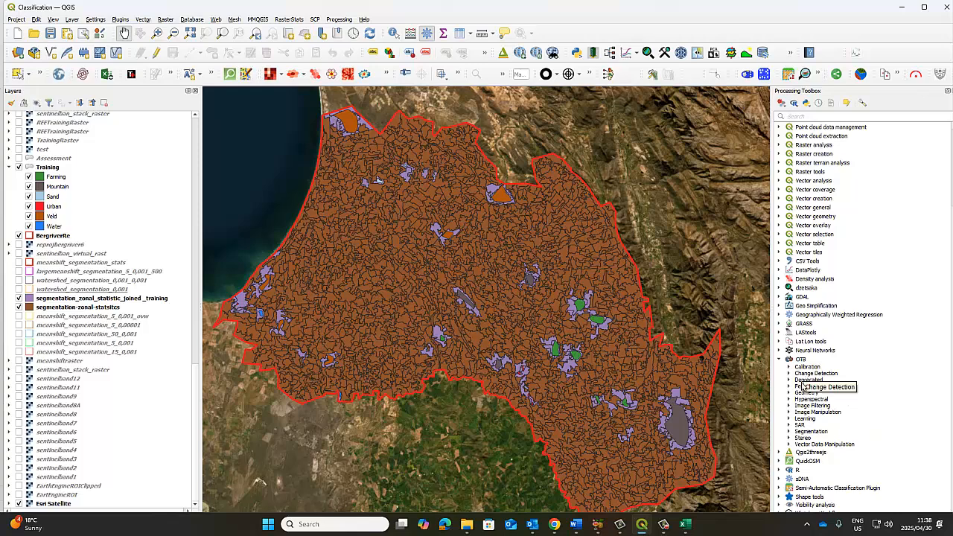
double_click(802, 444)
scroll(804, 445, down, 3)
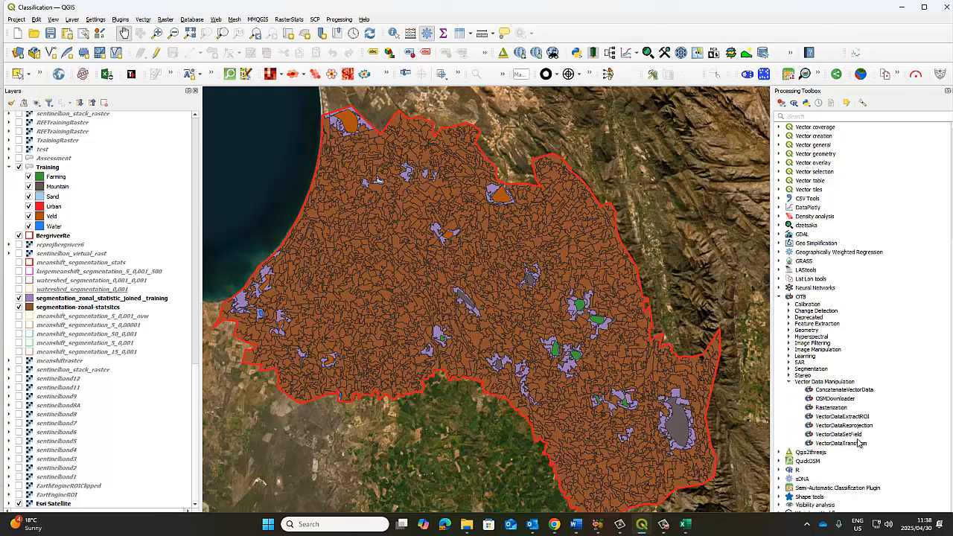
click(789, 381)
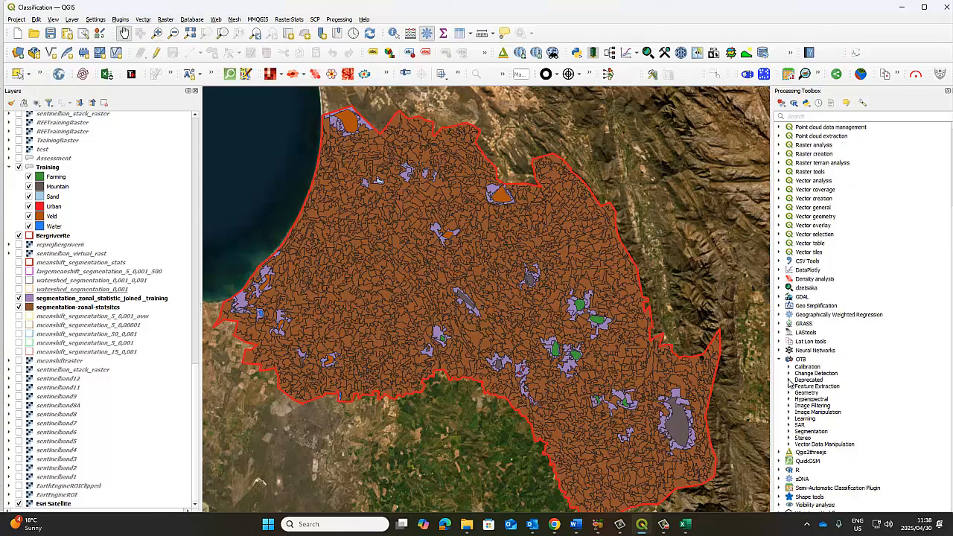
Step: Expand the OTB Segmentation group and look over its algorithms, including LargeScaleMeanShift and Segmentation
double_click(802, 432)
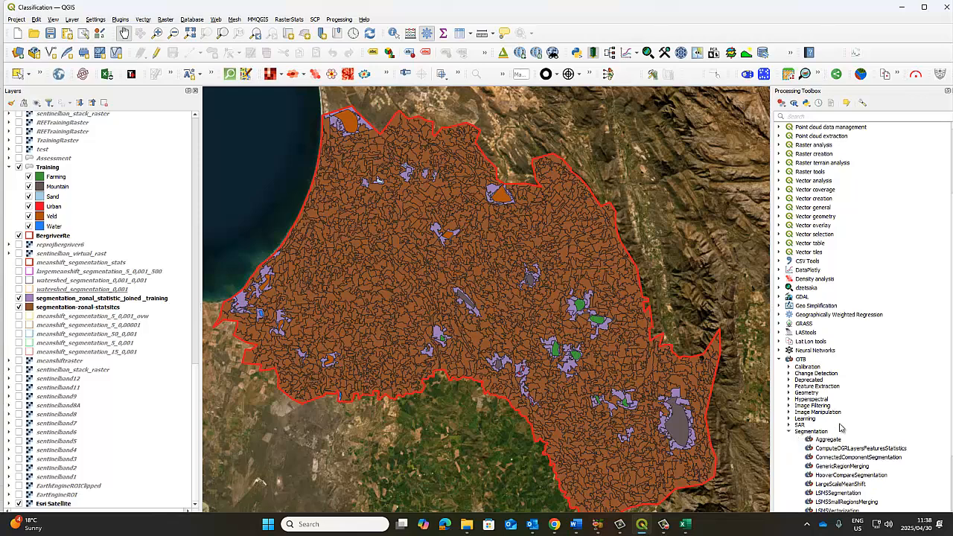
scroll(848, 425, down, 4)
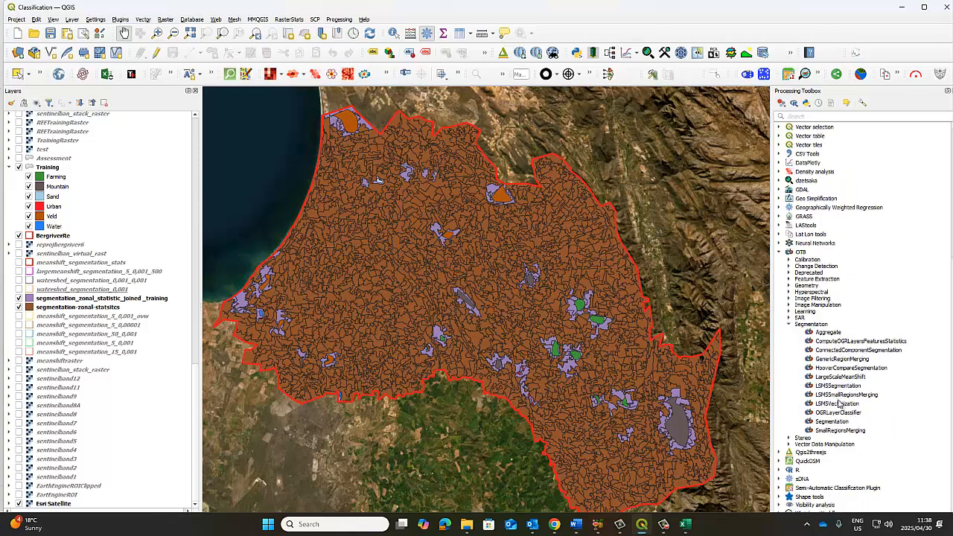
click(841, 378)
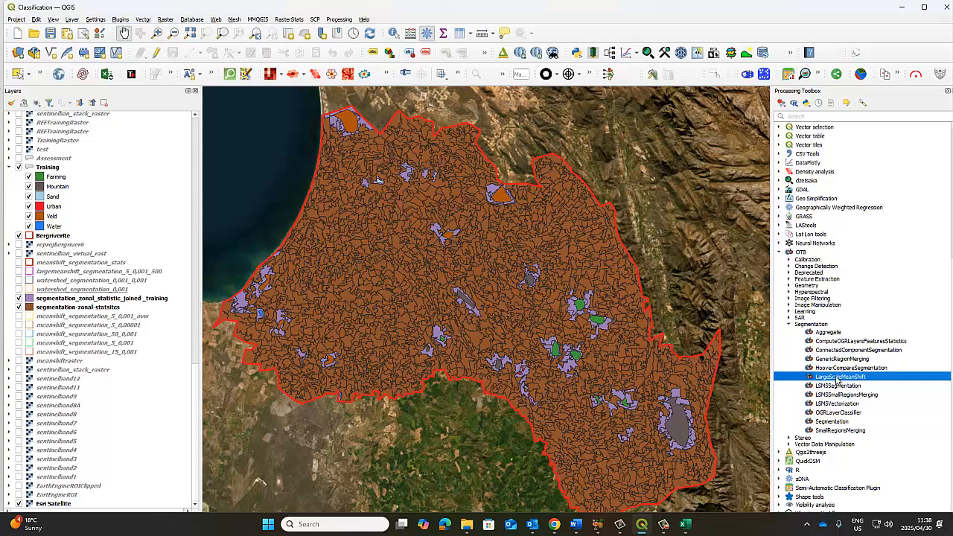
click(835, 422)
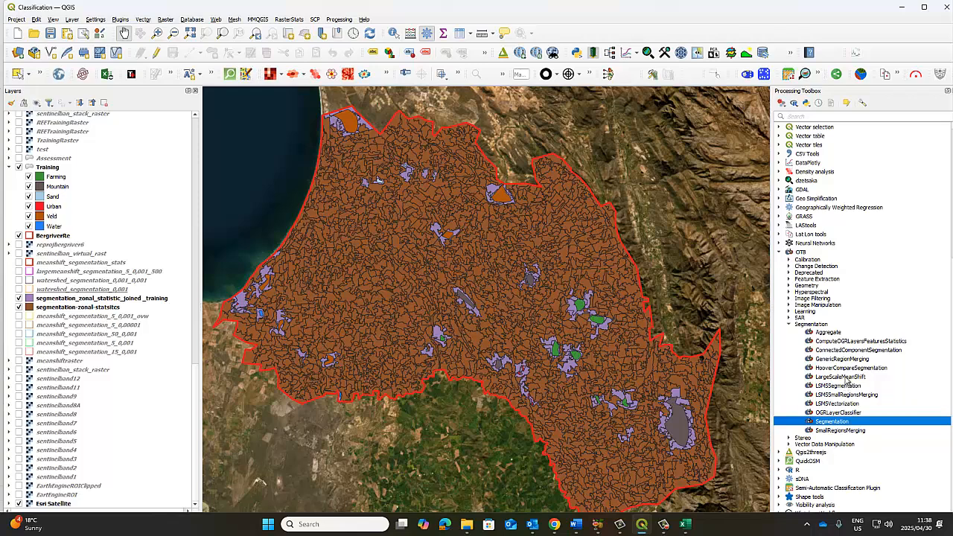
click(847, 378)
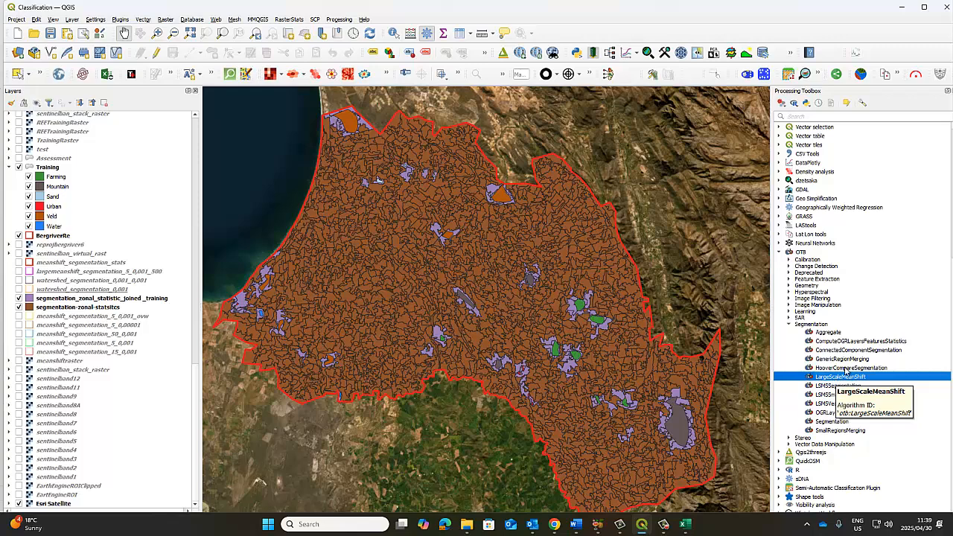
Step: Expand the OTB Learning group and inspect the parameters of TrainVectorClassifier and FusionOfClassifications without running them
click(789, 311)
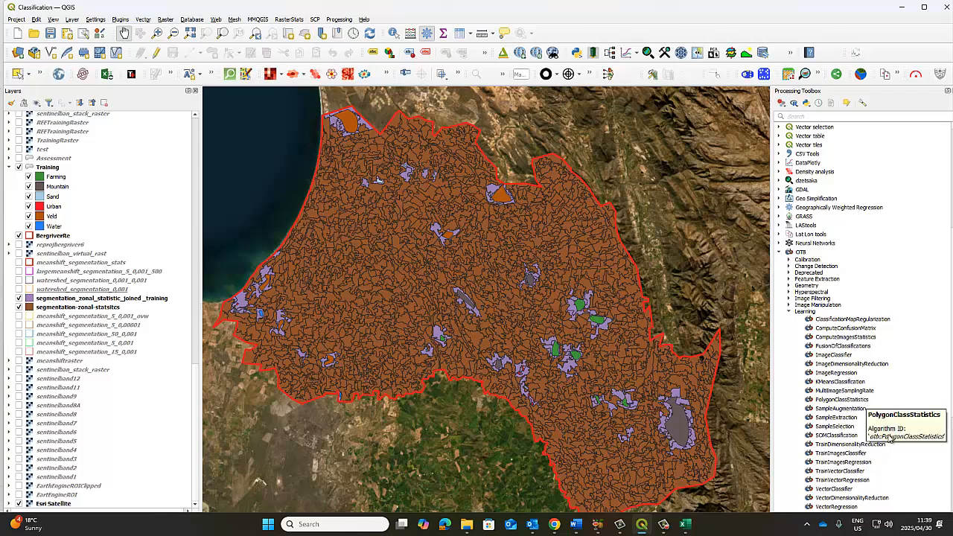
scroll(886, 443, down, 1)
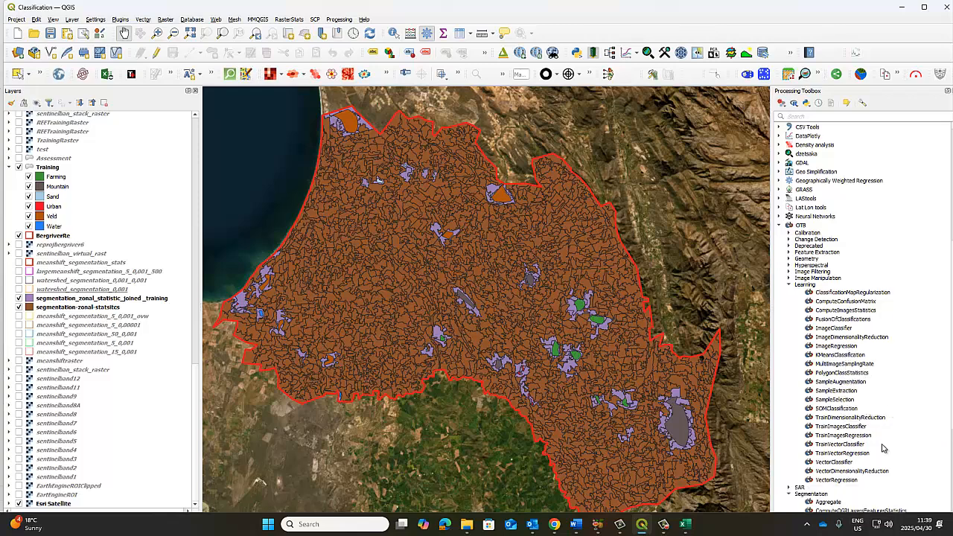
click(841, 463)
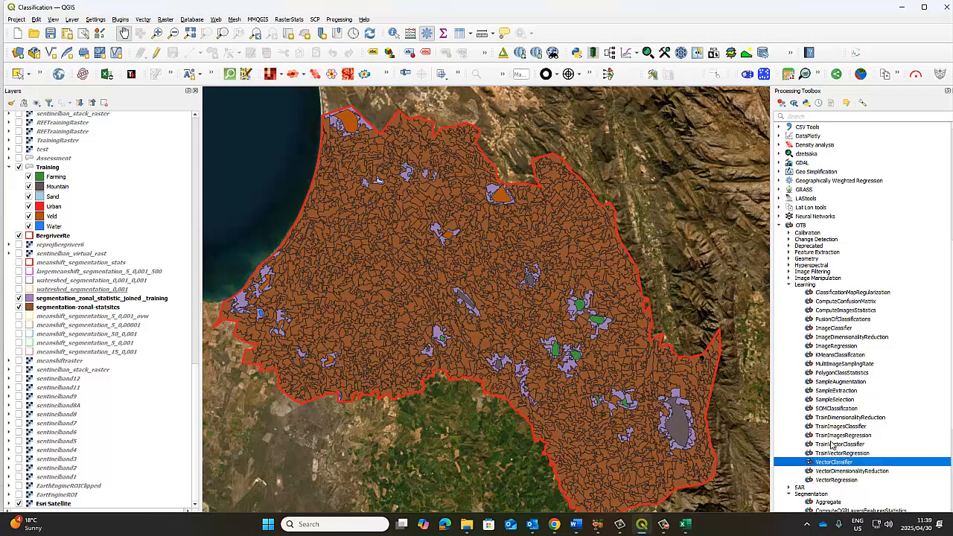
double_click(838, 447)
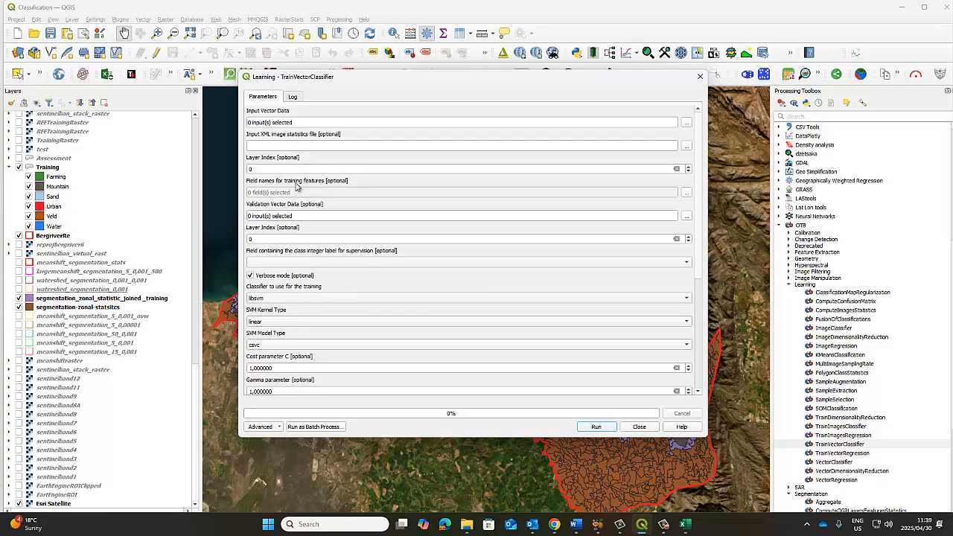
click(700, 76)
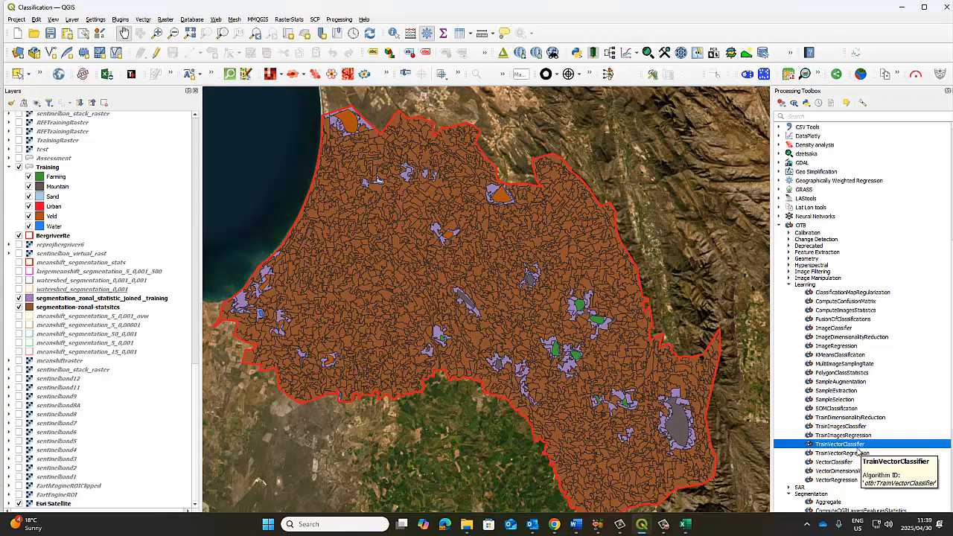
double_click(854, 320)
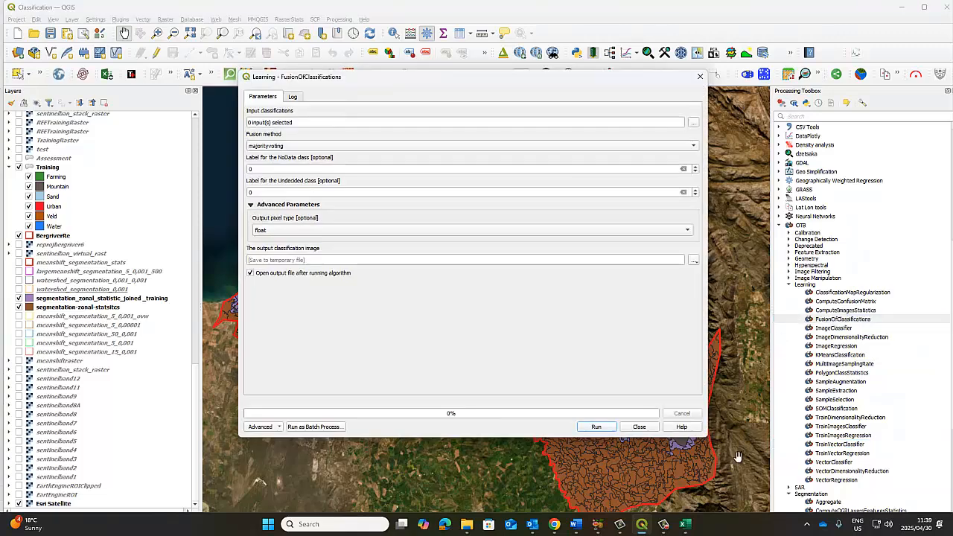
click(638, 427)
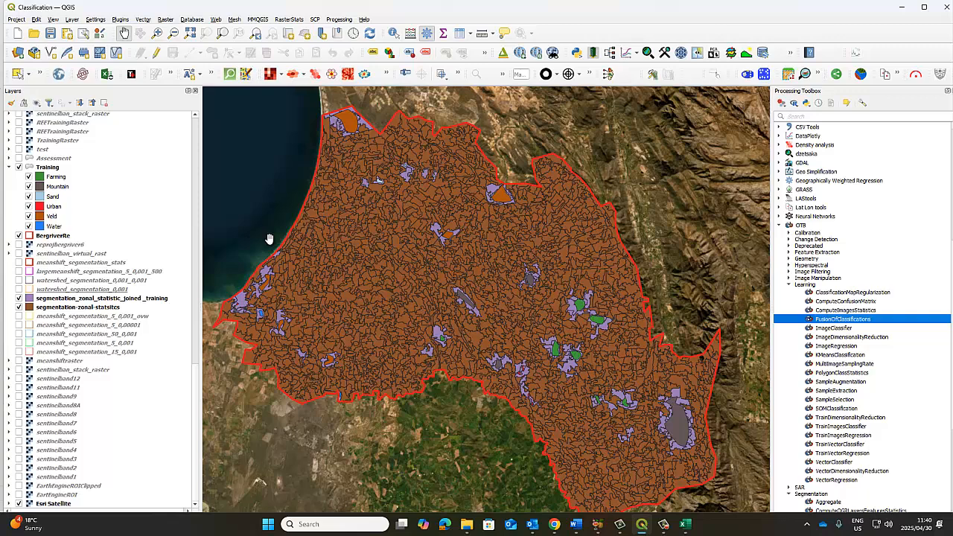
Step: Turn on the sentinelban_stack_raster layer and make segmentation_zonal_statistic_joined _training the active layer
scroll(818, 436, down, 5)
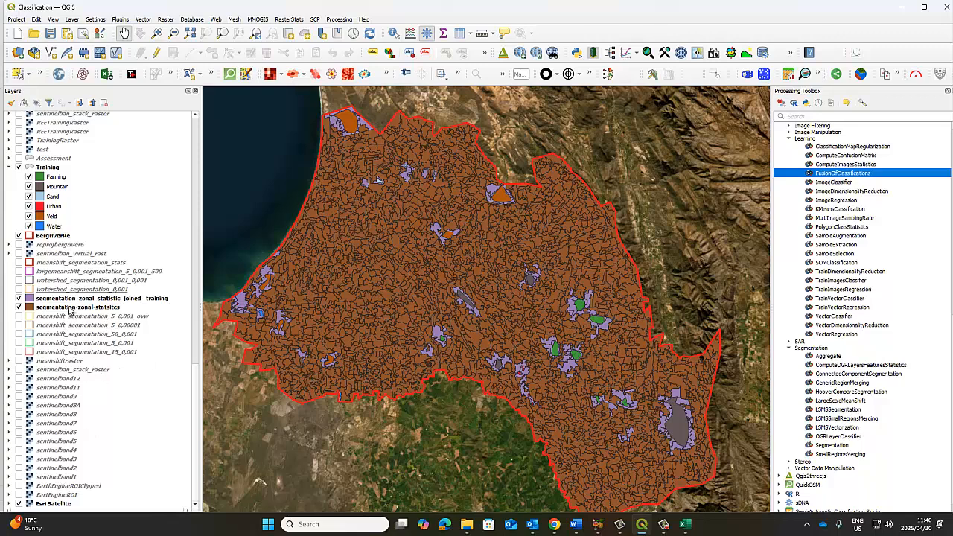
click(67, 308)
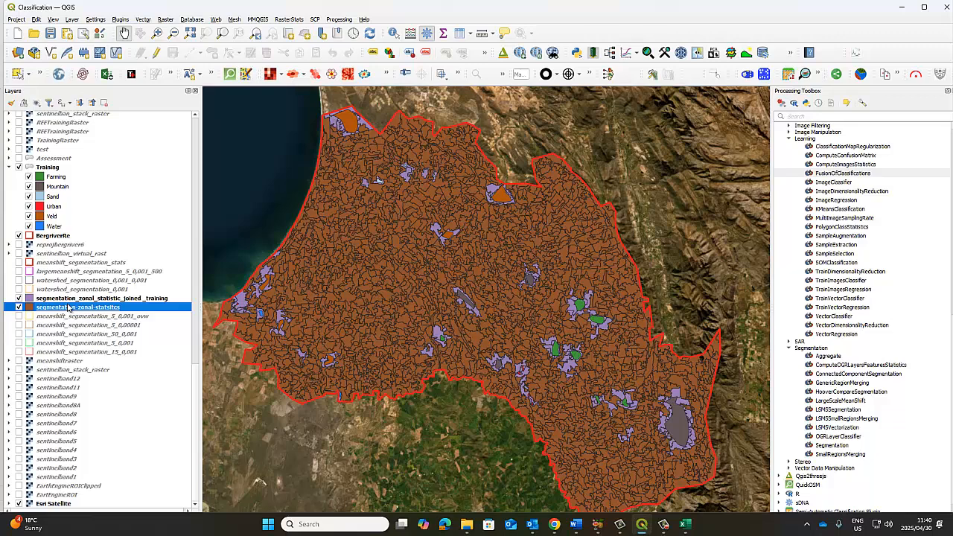
click(67, 299)
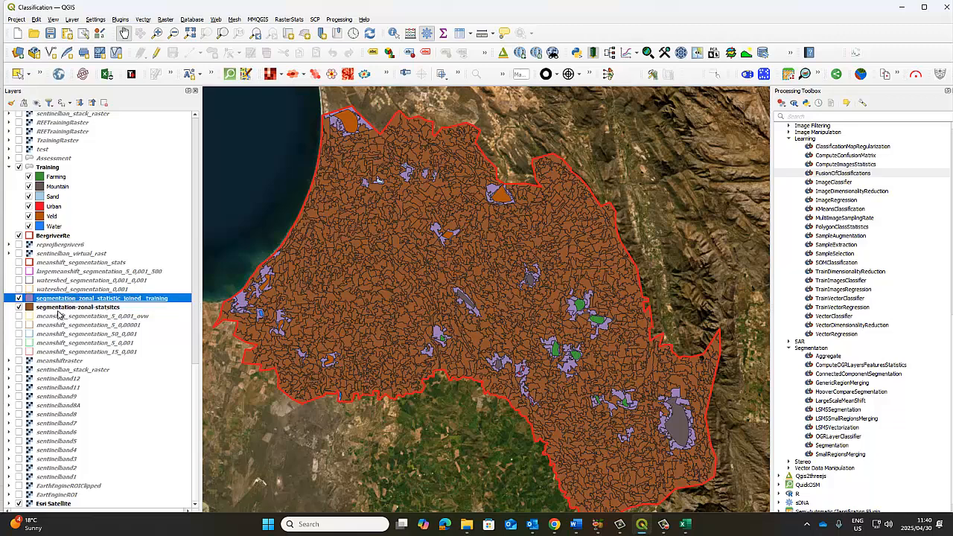
click(63, 309)
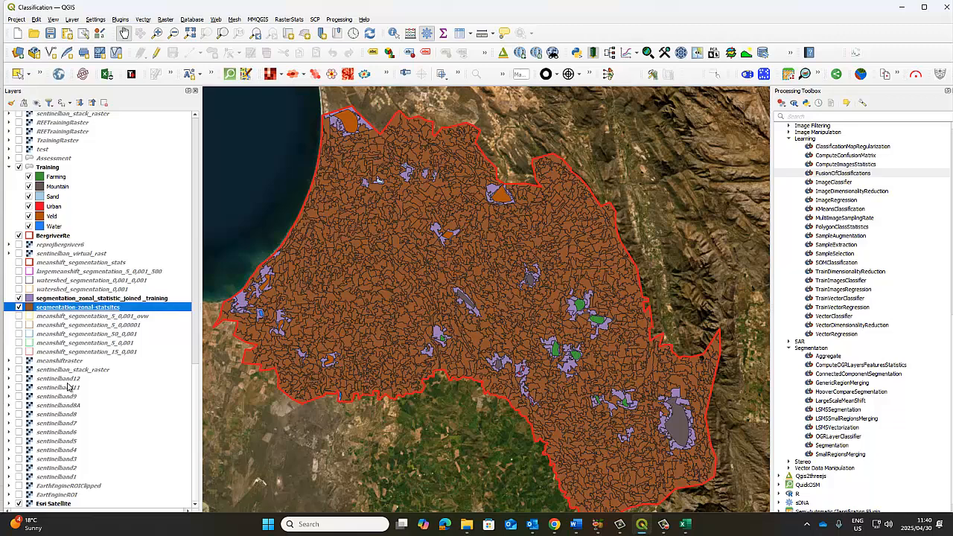
click(18, 370)
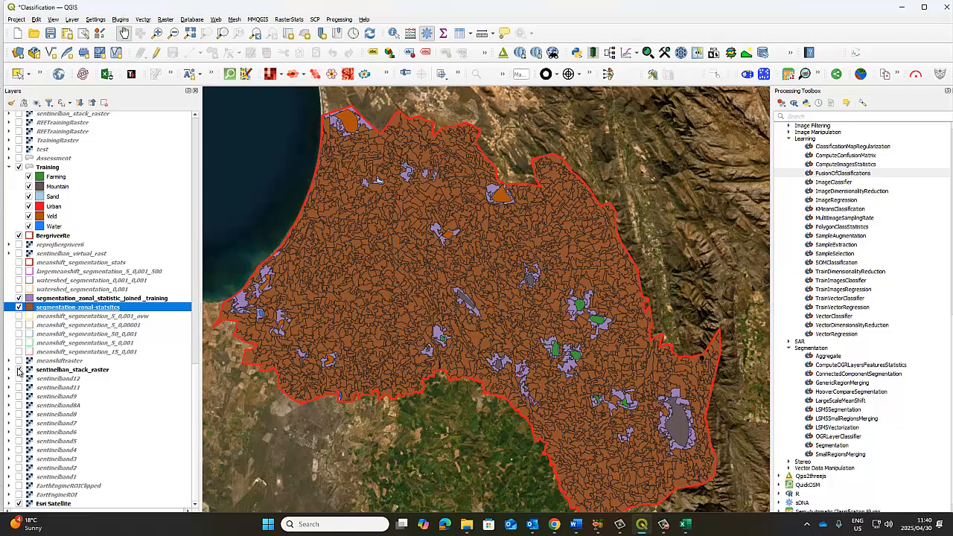
click(87, 372)
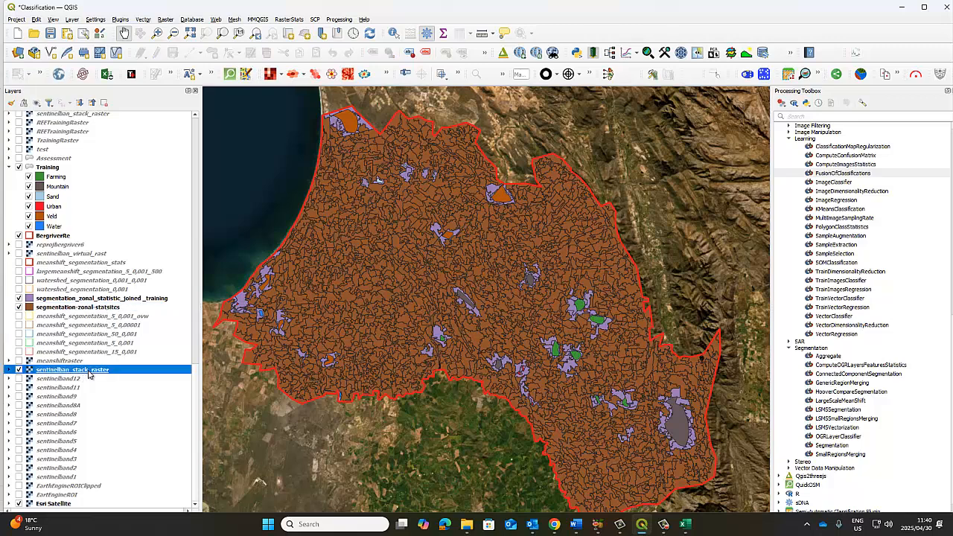
click(104, 310)
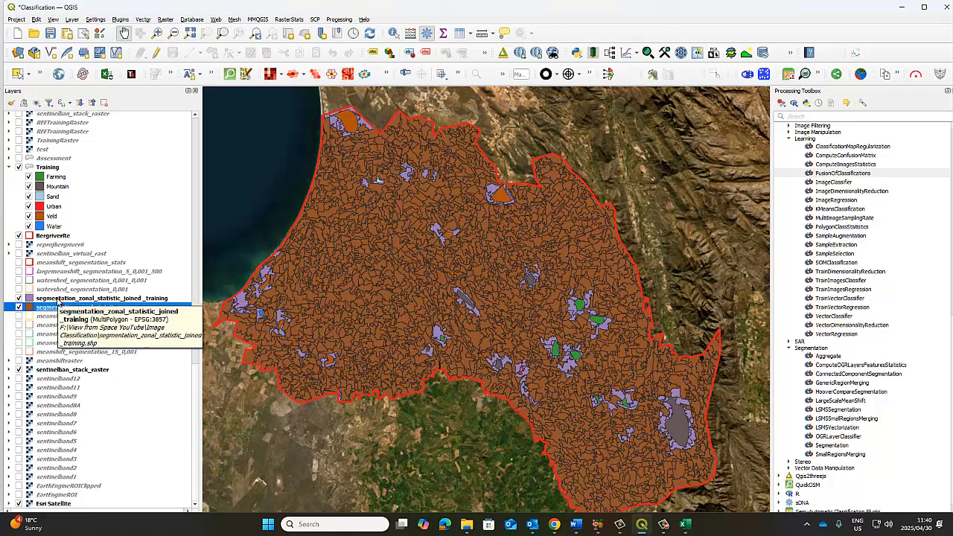
click(58, 299)
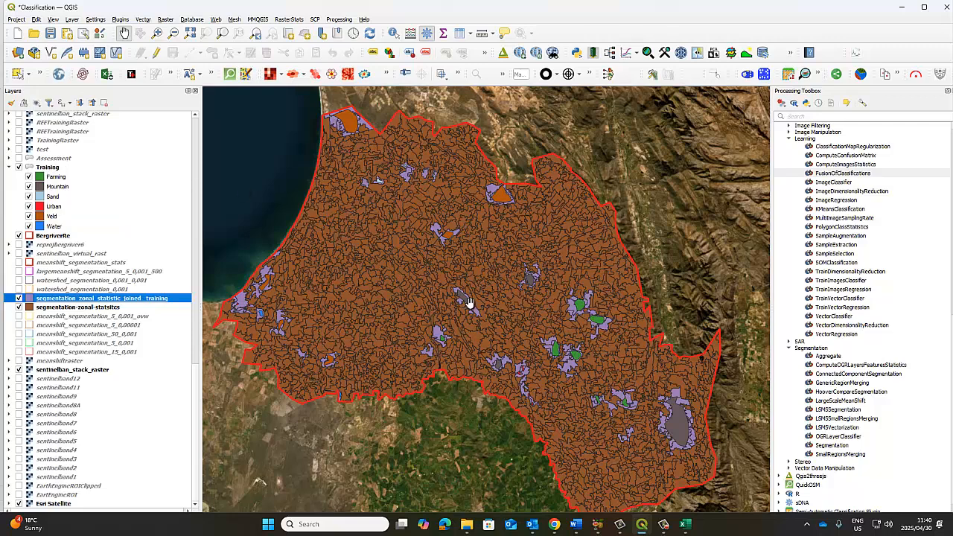
drag(470, 304, 469, 292)
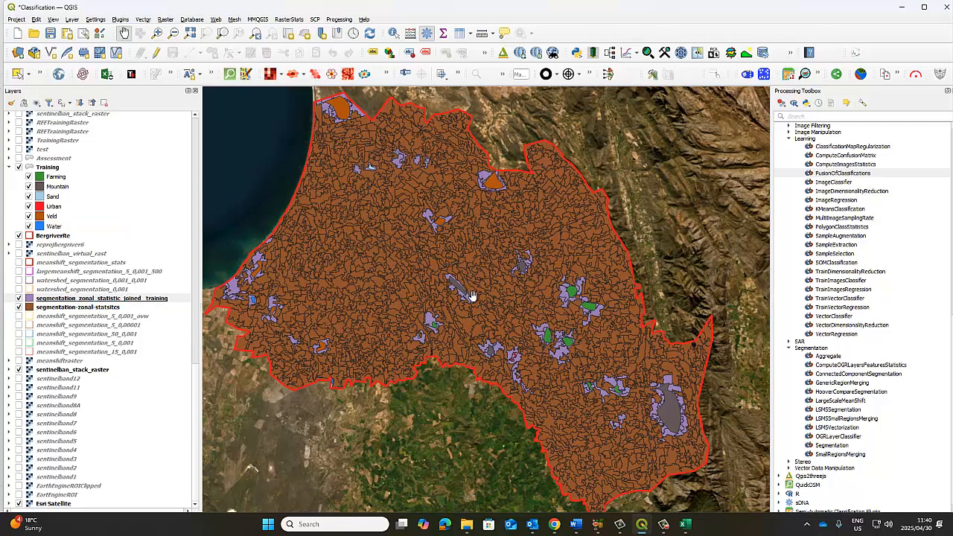